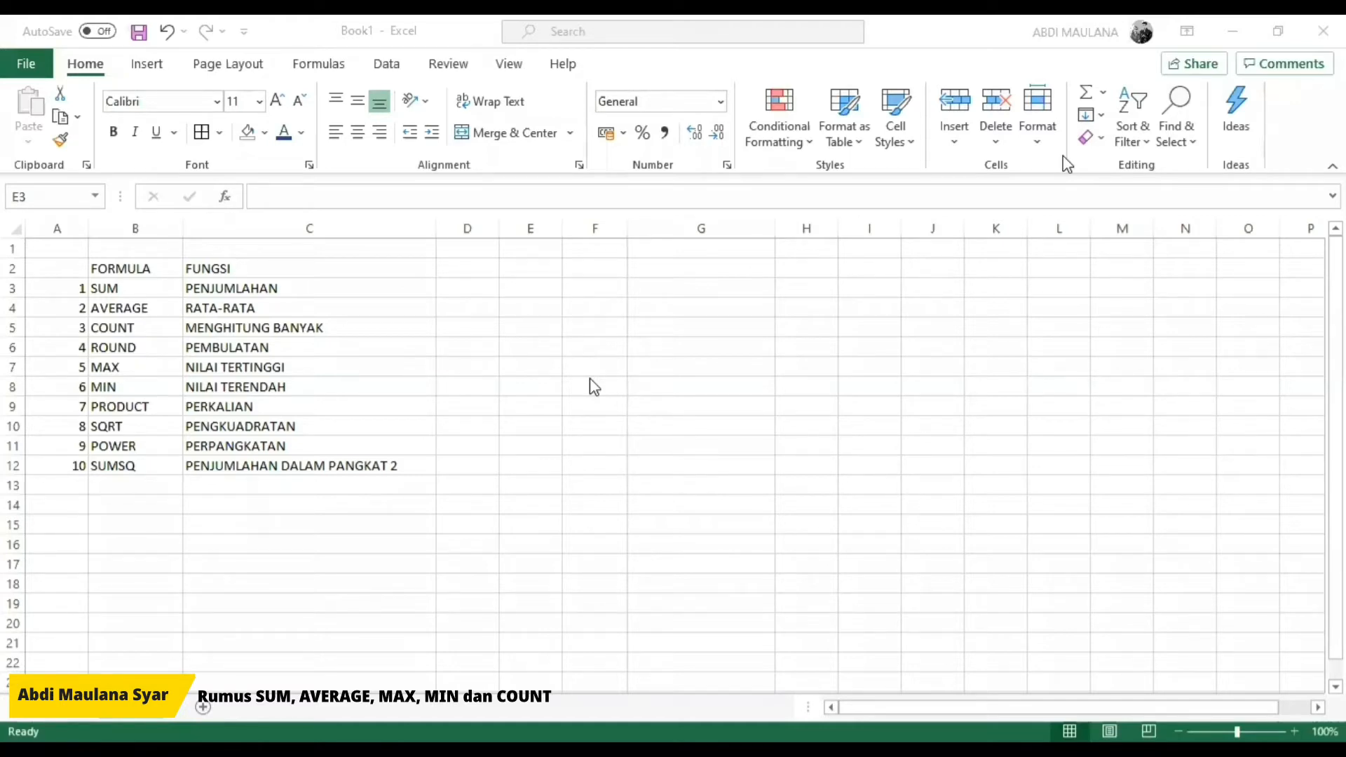
Step: Go through the formula list row by row, from SUM to SUMSQ, reading each formula's function
click(133, 290)
key(Down)
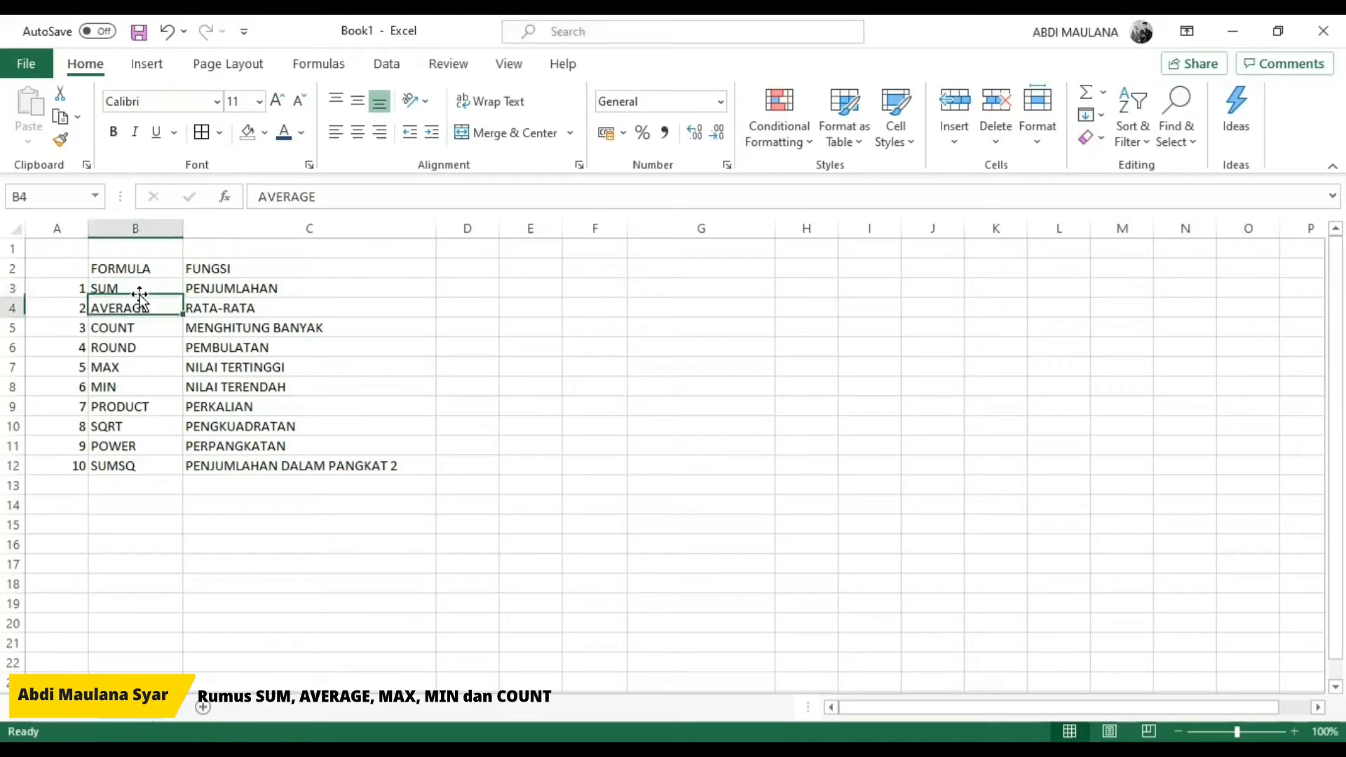
click(200, 306)
key(Left)
key(Down)
key(Right)
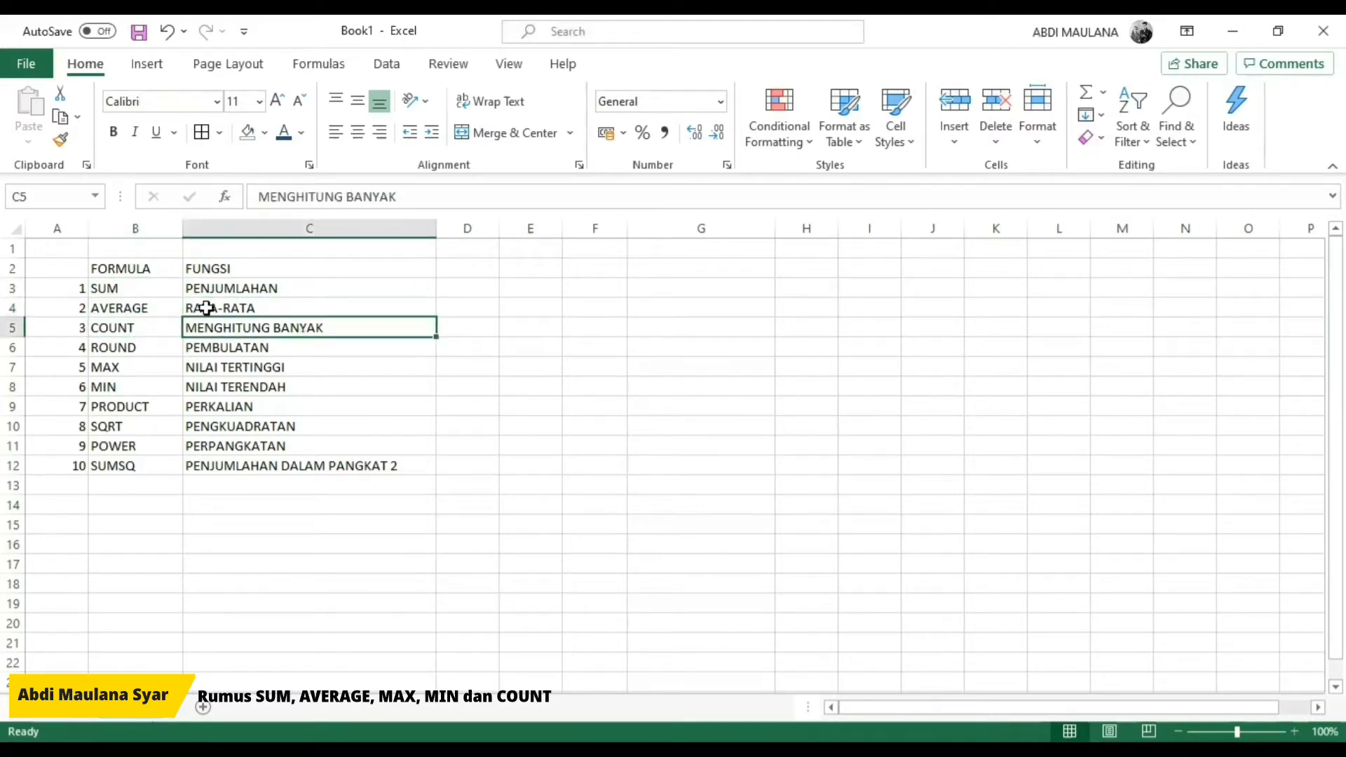
key(Left)
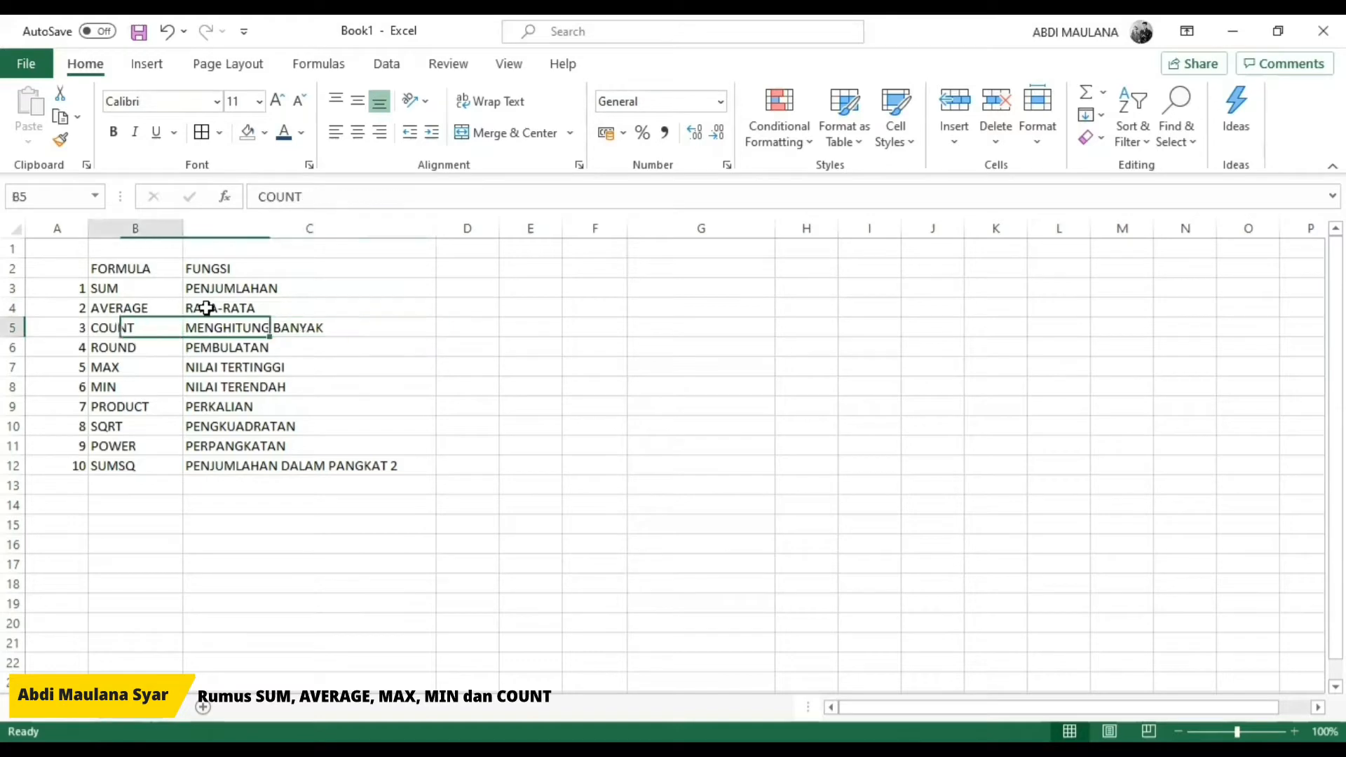
key(Down)
key(shift+Right)
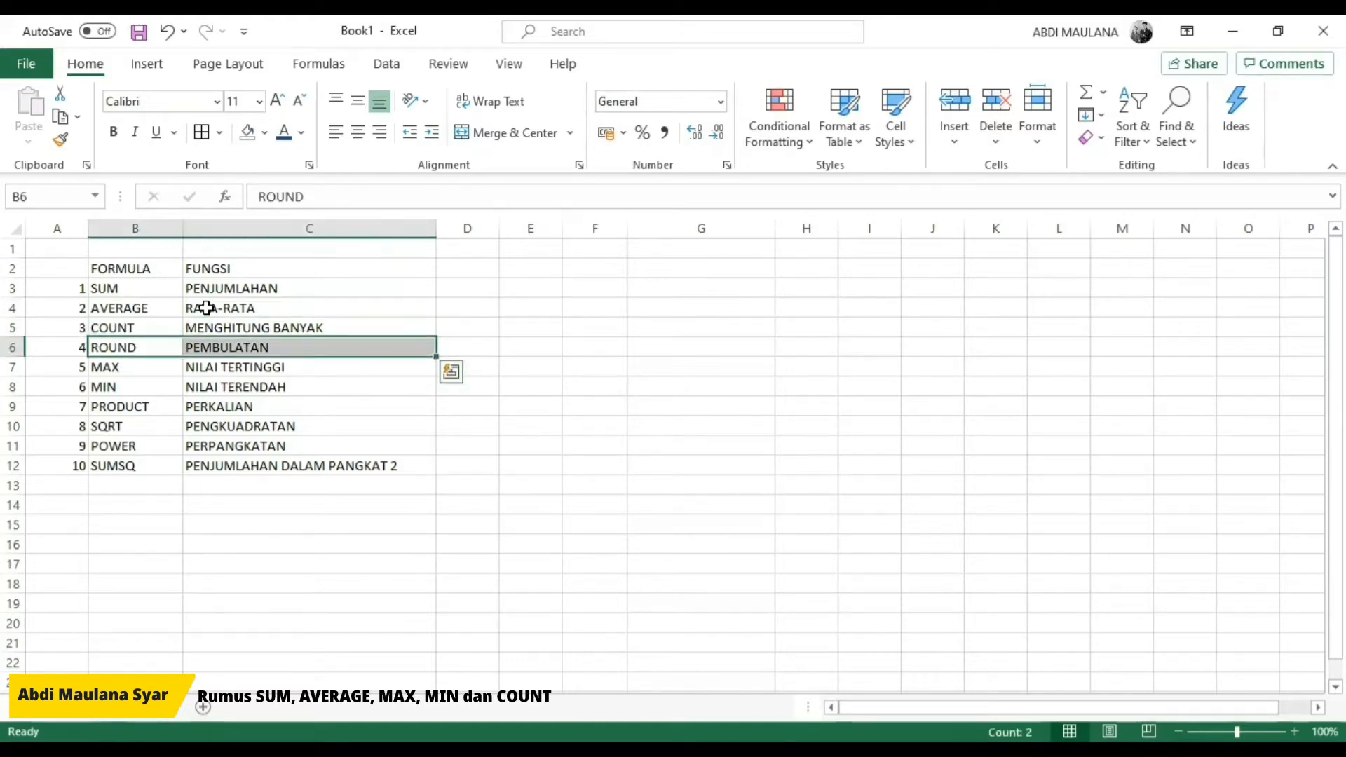
key(Down)
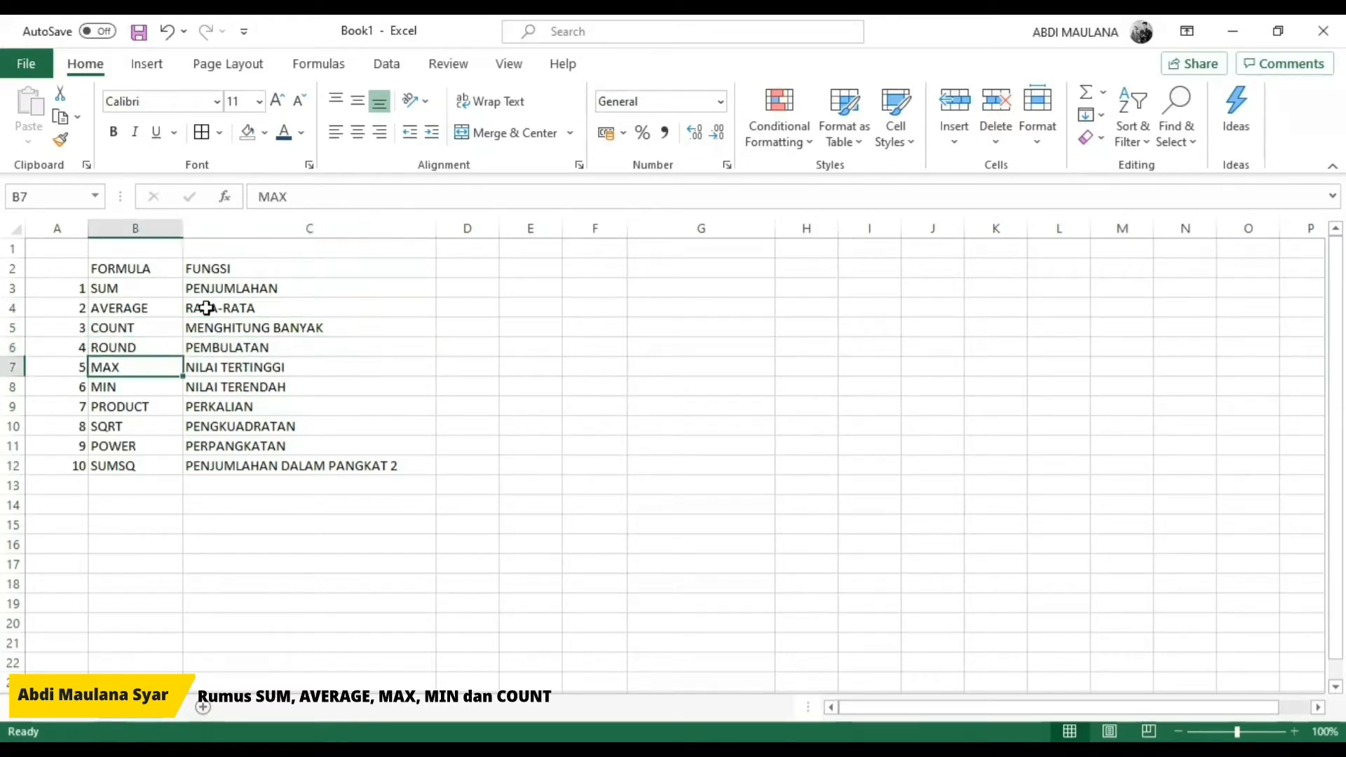
key(shift+Right)
key(shift+Left)
key(Down)
key(Right)
key(Left)
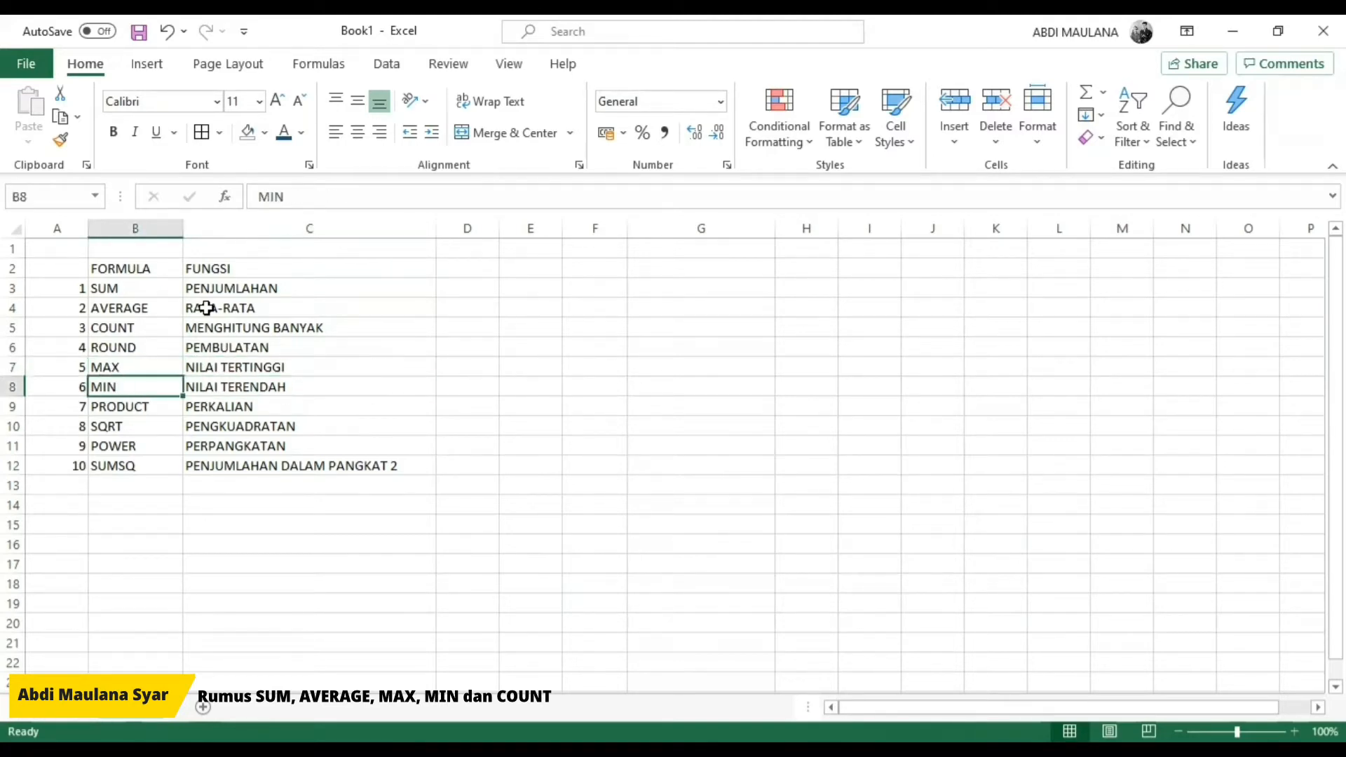
key(Down)
key(Down)
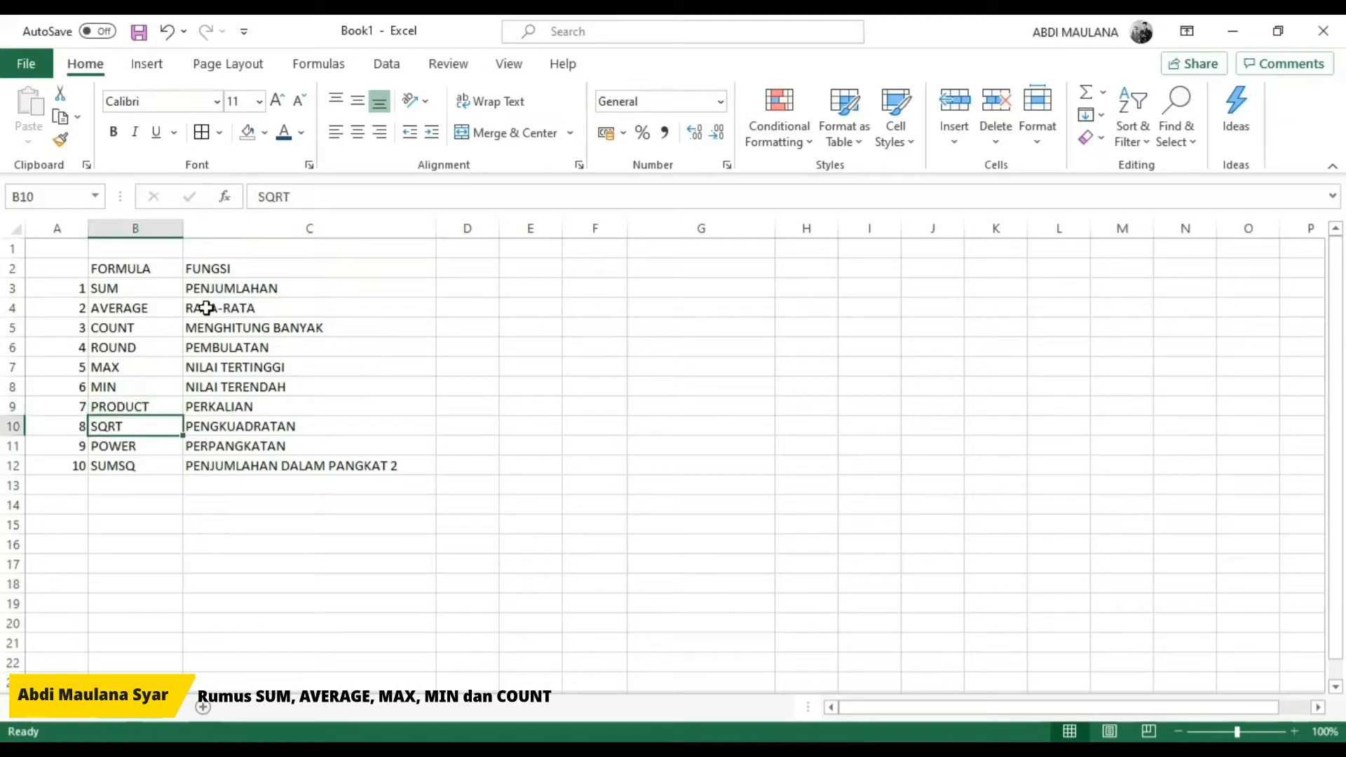
key(Down)
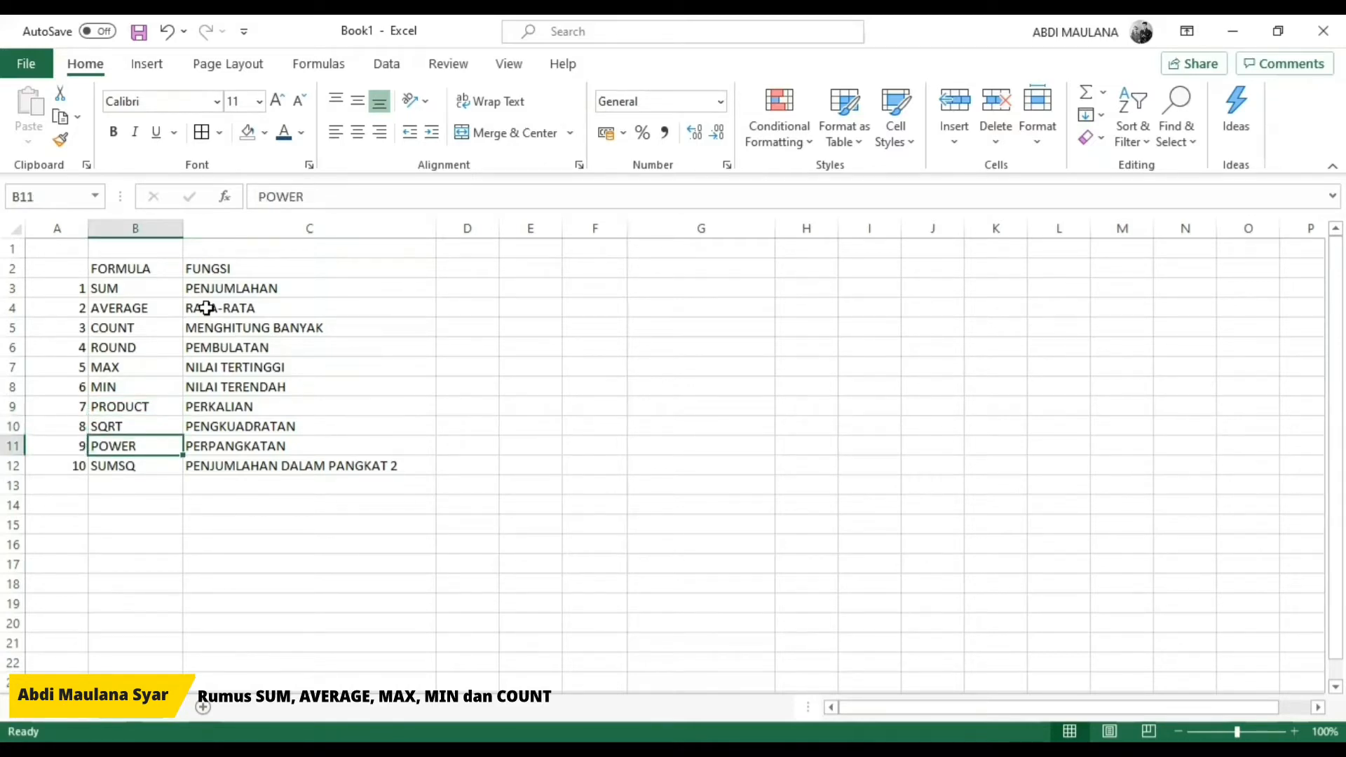
key(Down)
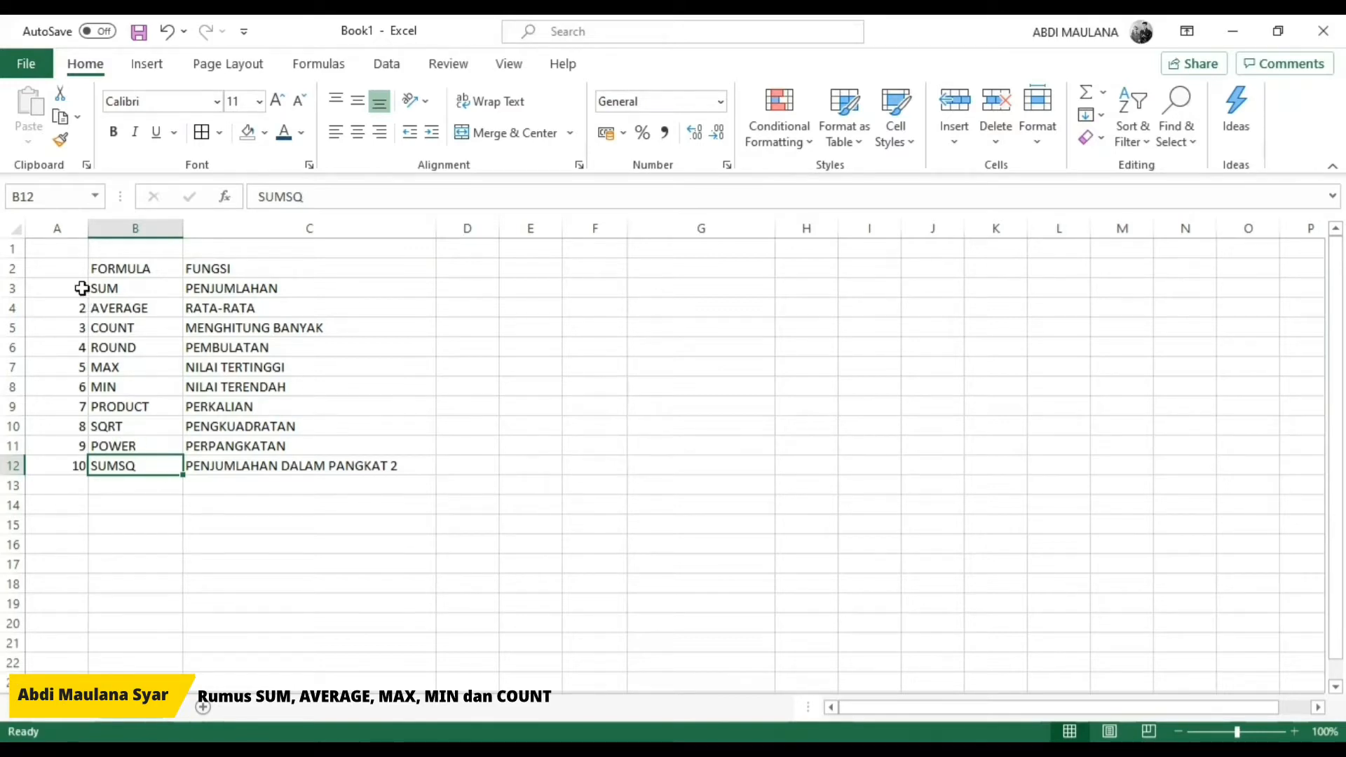
Step: Highlight the first six rows of the list, SUM through MIN, in A3:C8, and clear the selection
drag(76, 288, 249, 431)
click(280, 407)
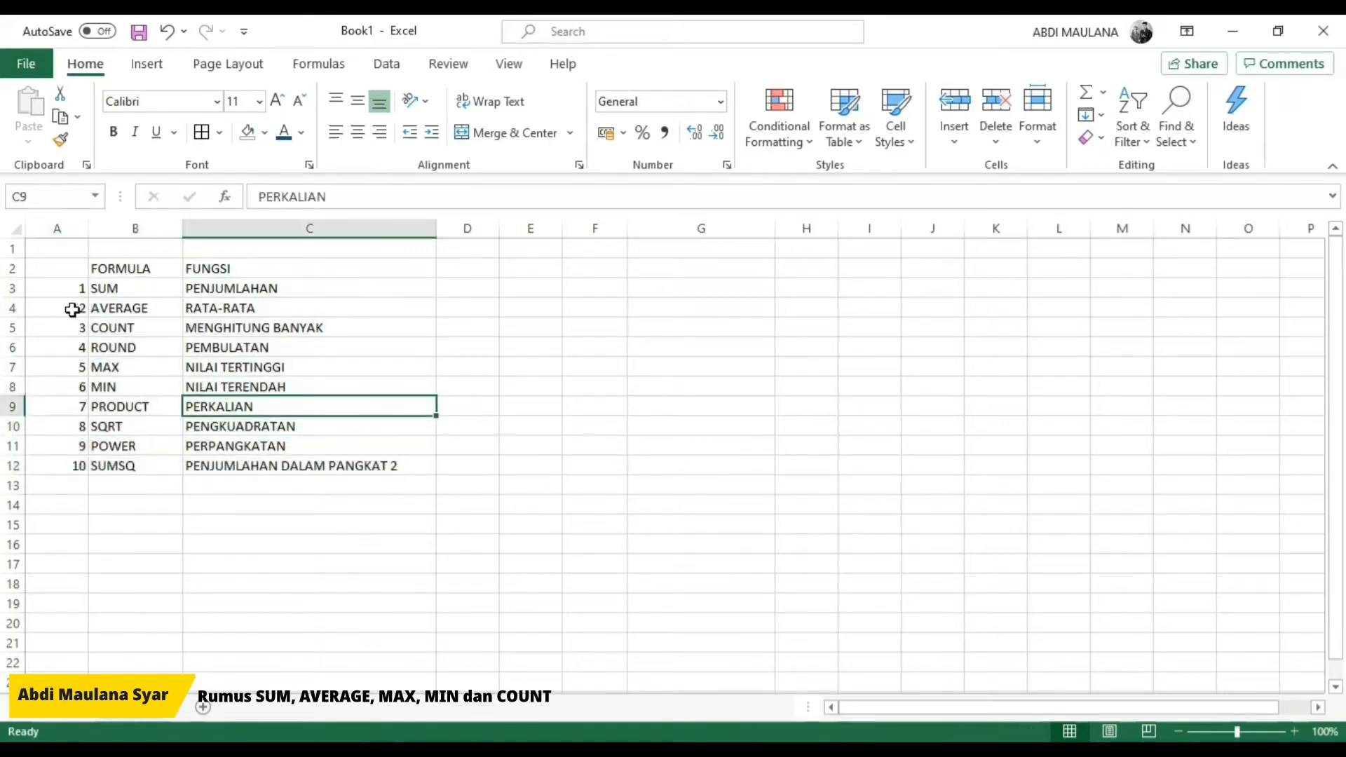
drag(78, 289, 256, 387)
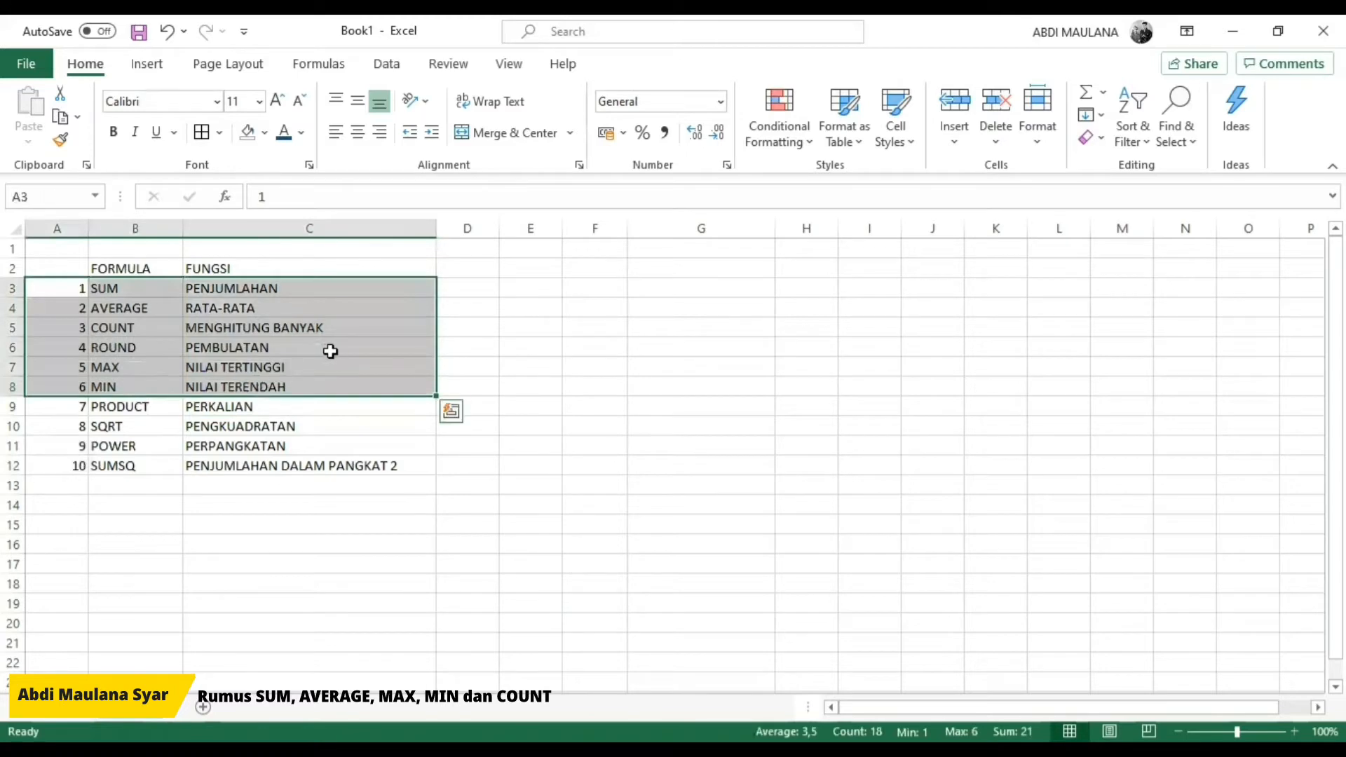
click(547, 367)
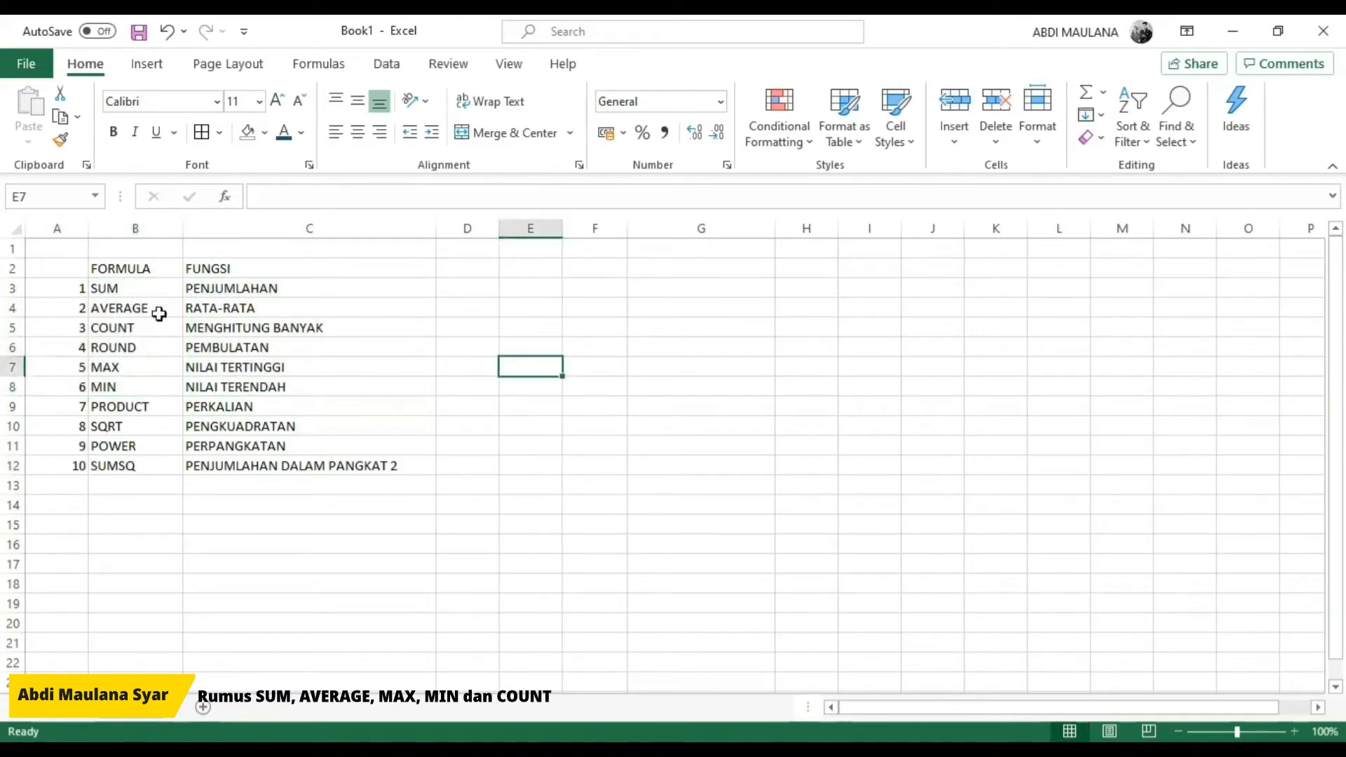
Step: Enter the note formula atau rumus itu di awali dengan "=" in cell E3
click(549, 295)
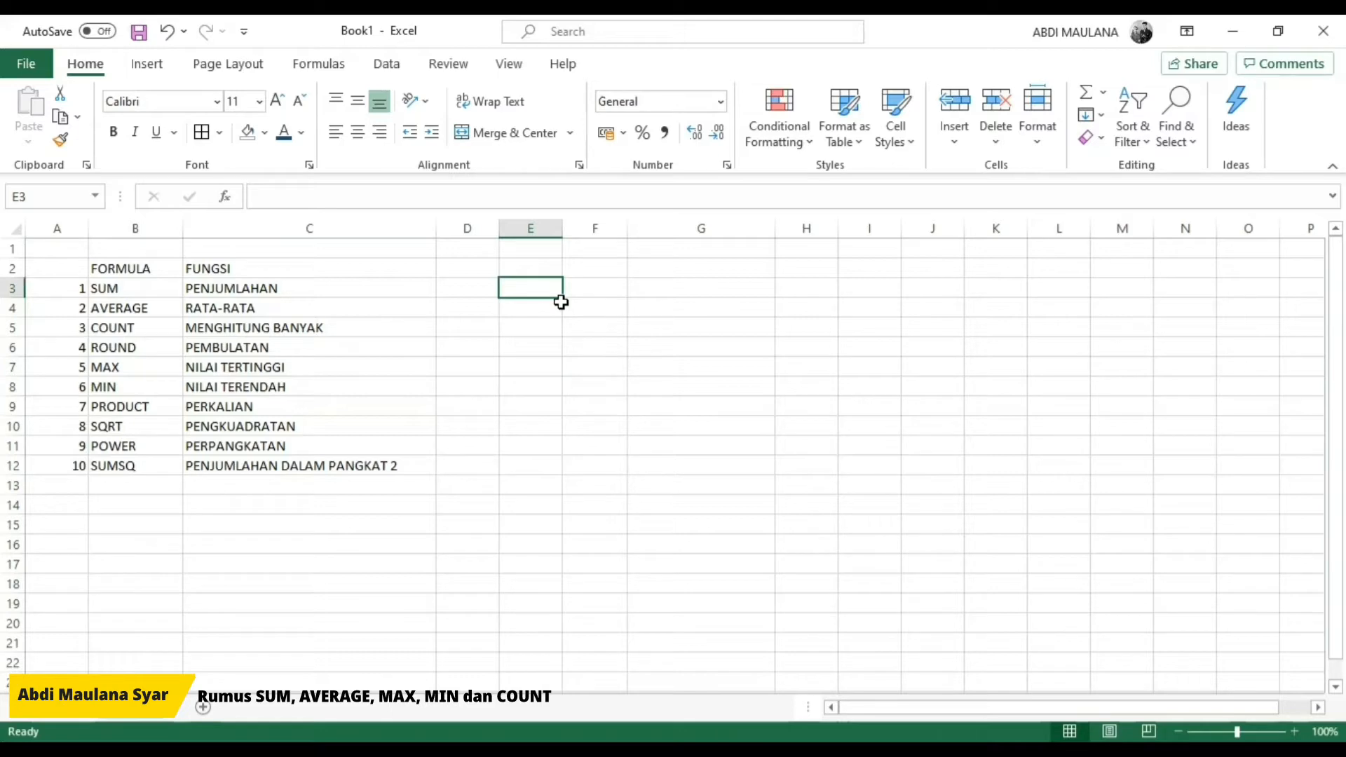
text(f)
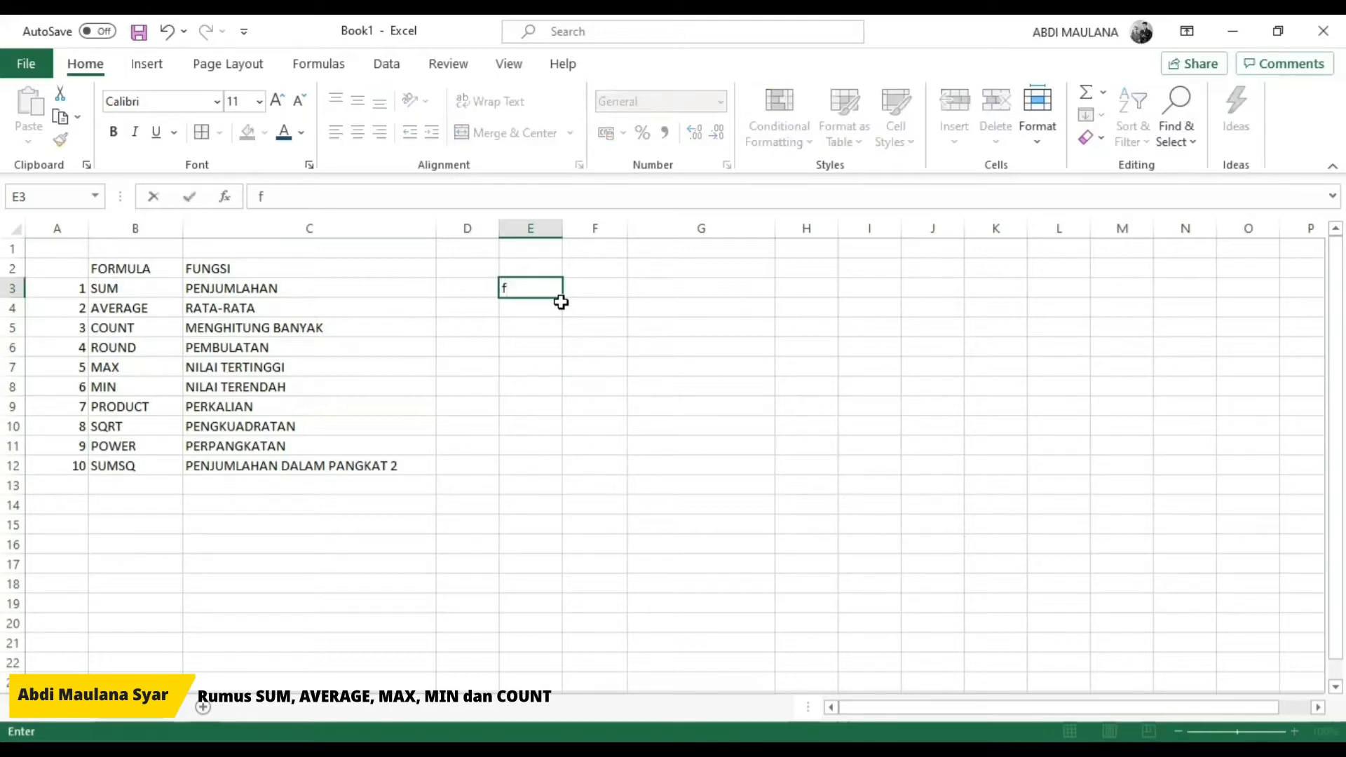
text(ormula atau rum)
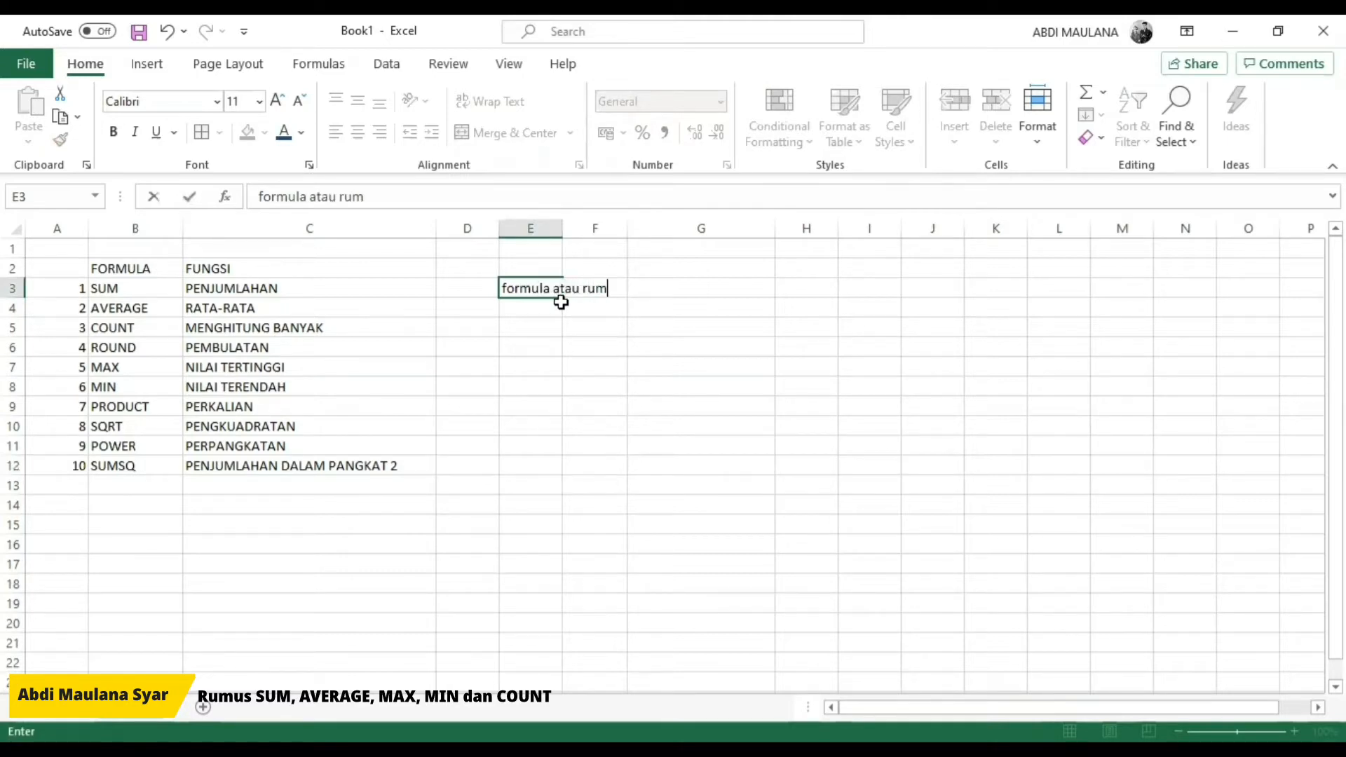
text(us itu di awali dengan )
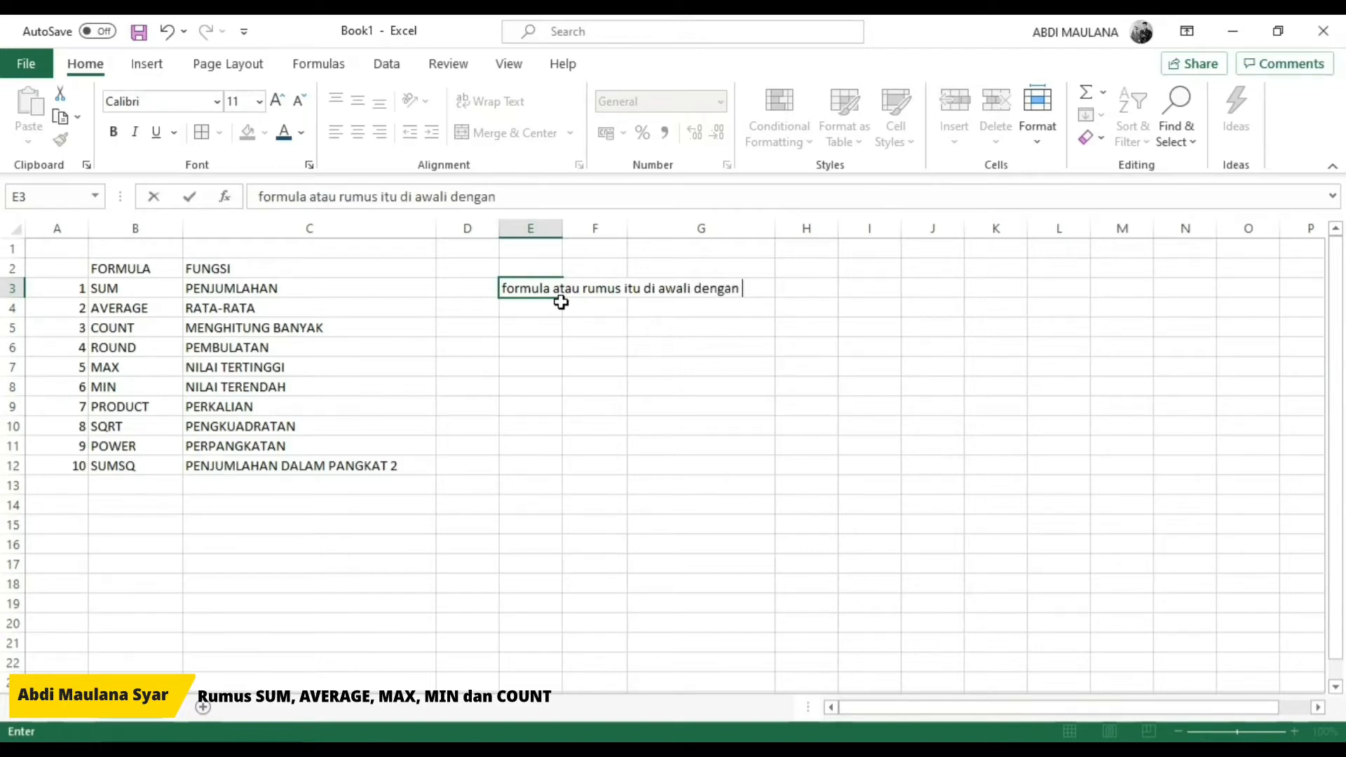
text(=)
key(BackSpace)
text("=")
key(Return)
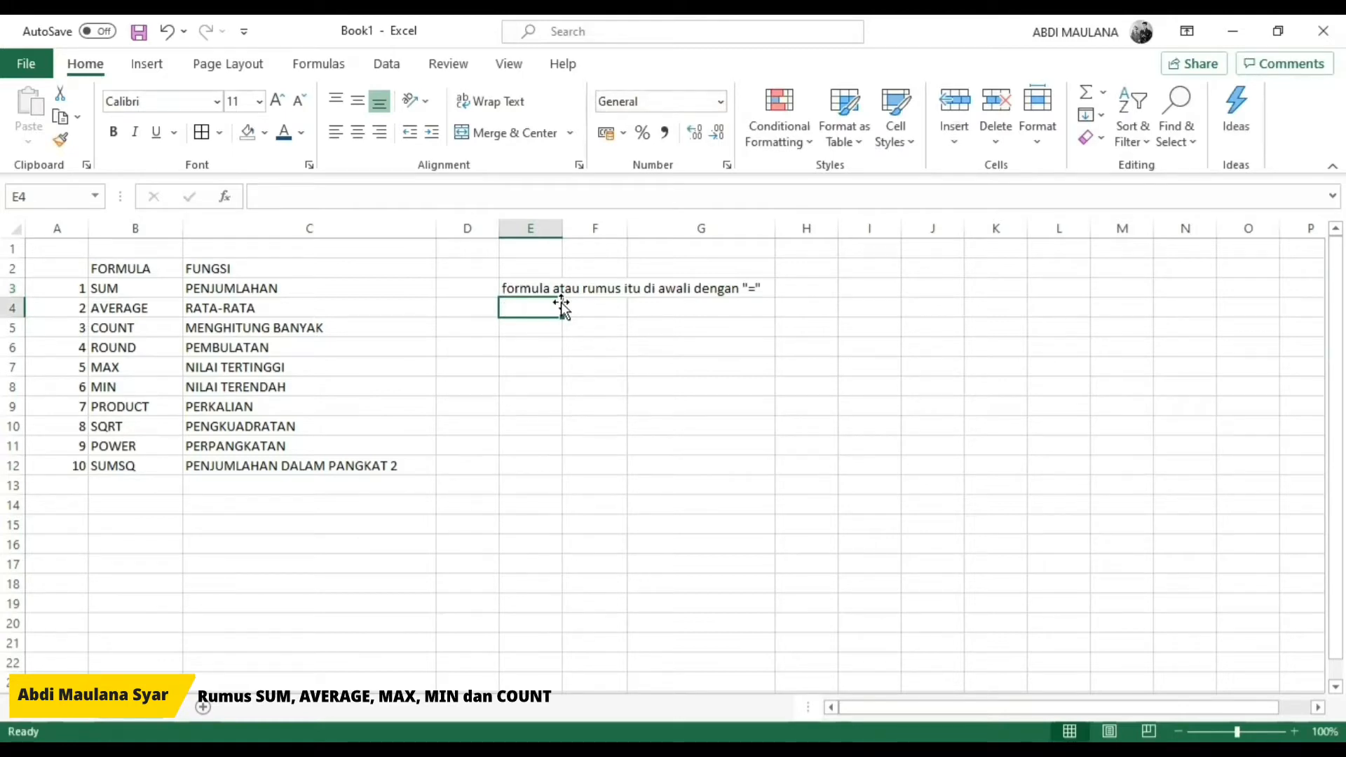
Step: Move the note about the equals sign from E3 up to E2
key(Up)
key(ctrl+c)
key(Up)
key(ctrl+v)
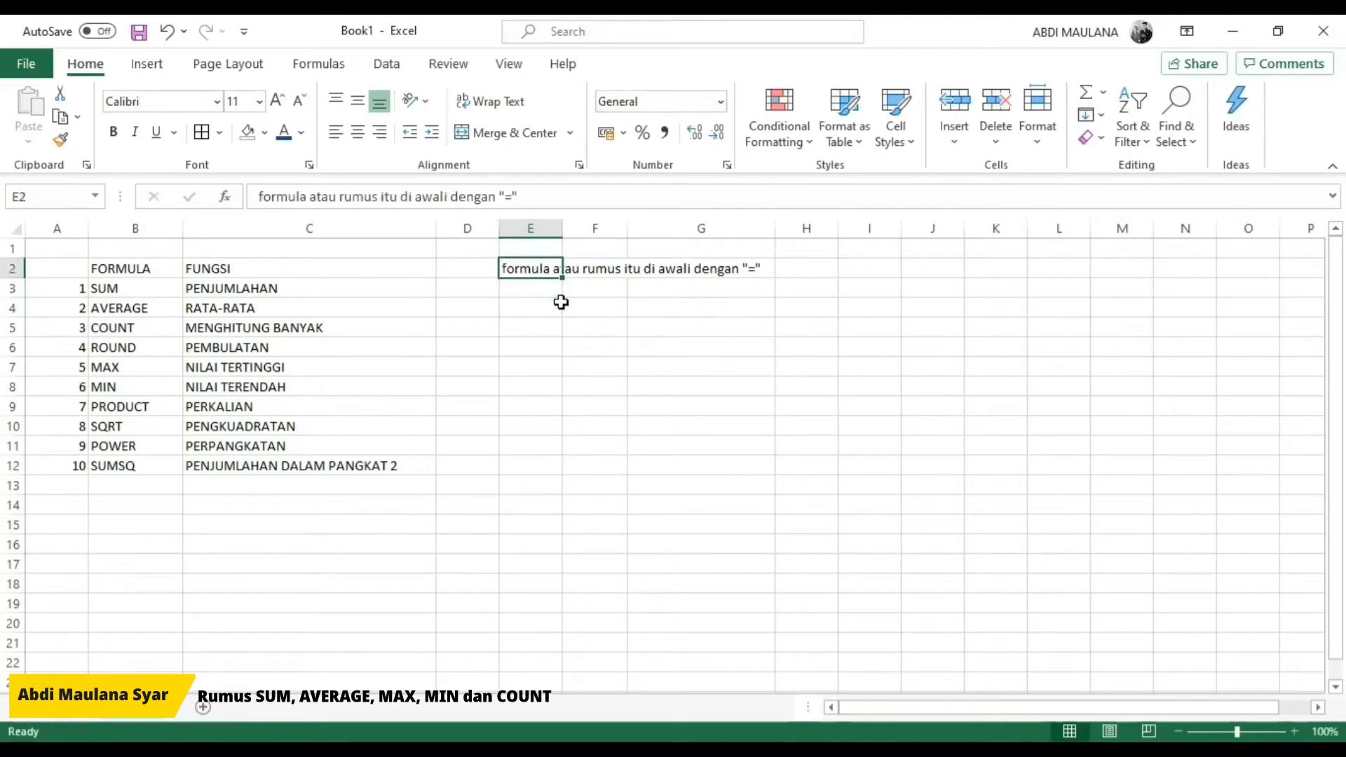
Step: Begin a SUM formula in cell E3, up to its opening parenthesis
key(Down)
key(Left)
key(Right)
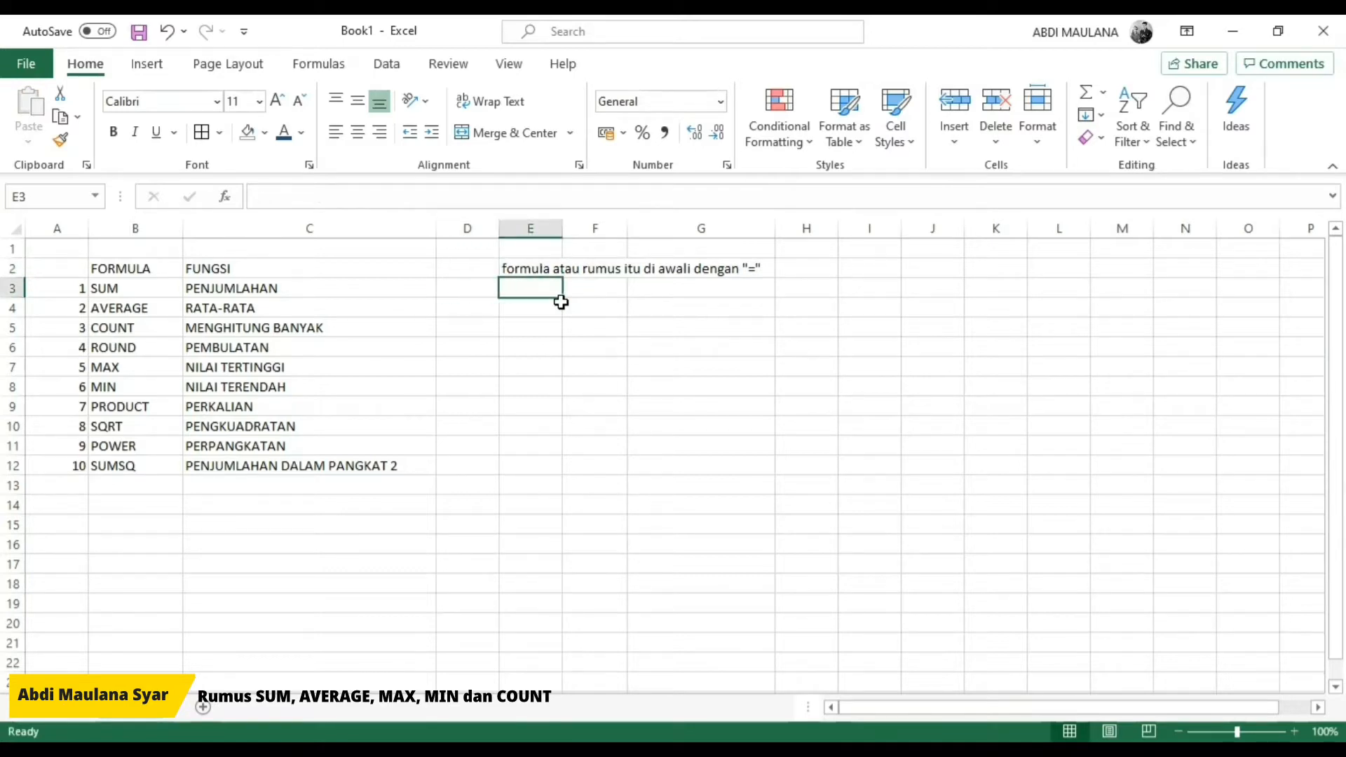
text(=)
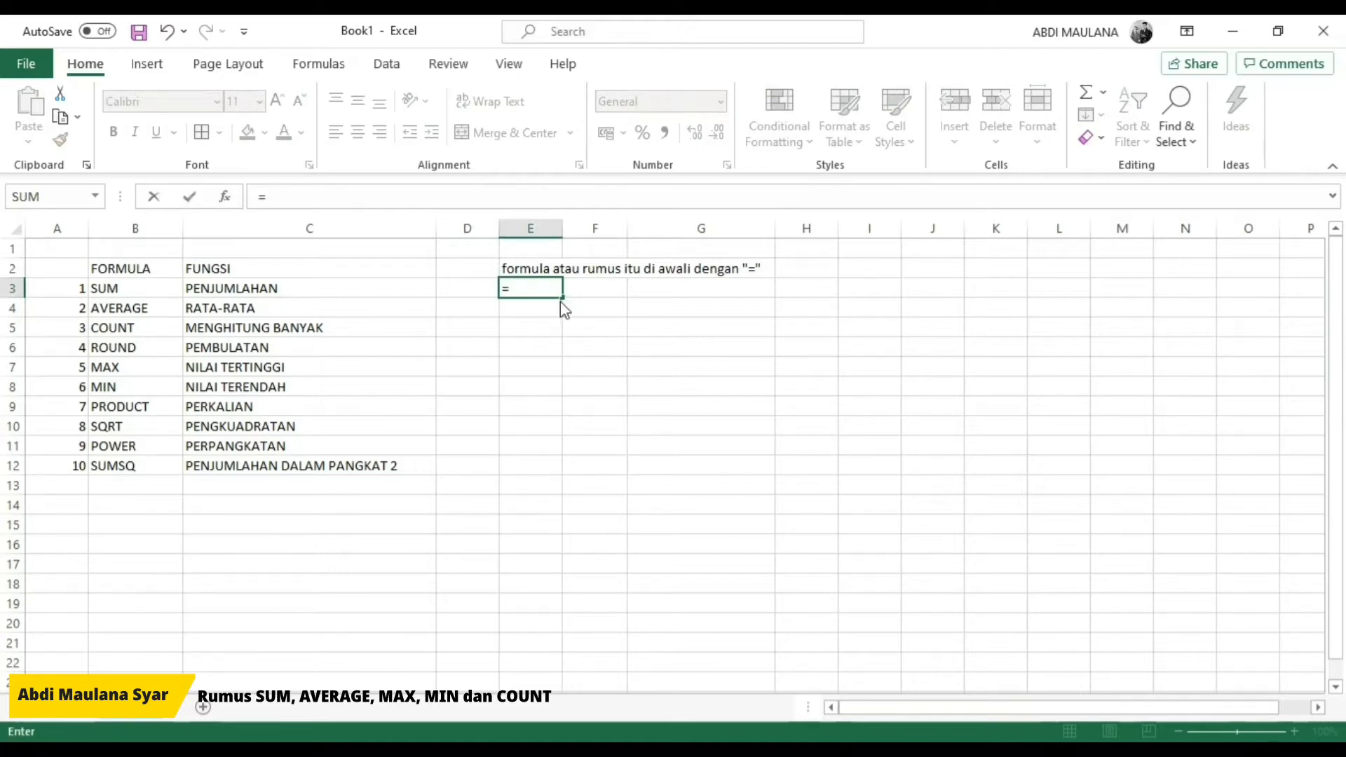
text(SUM()
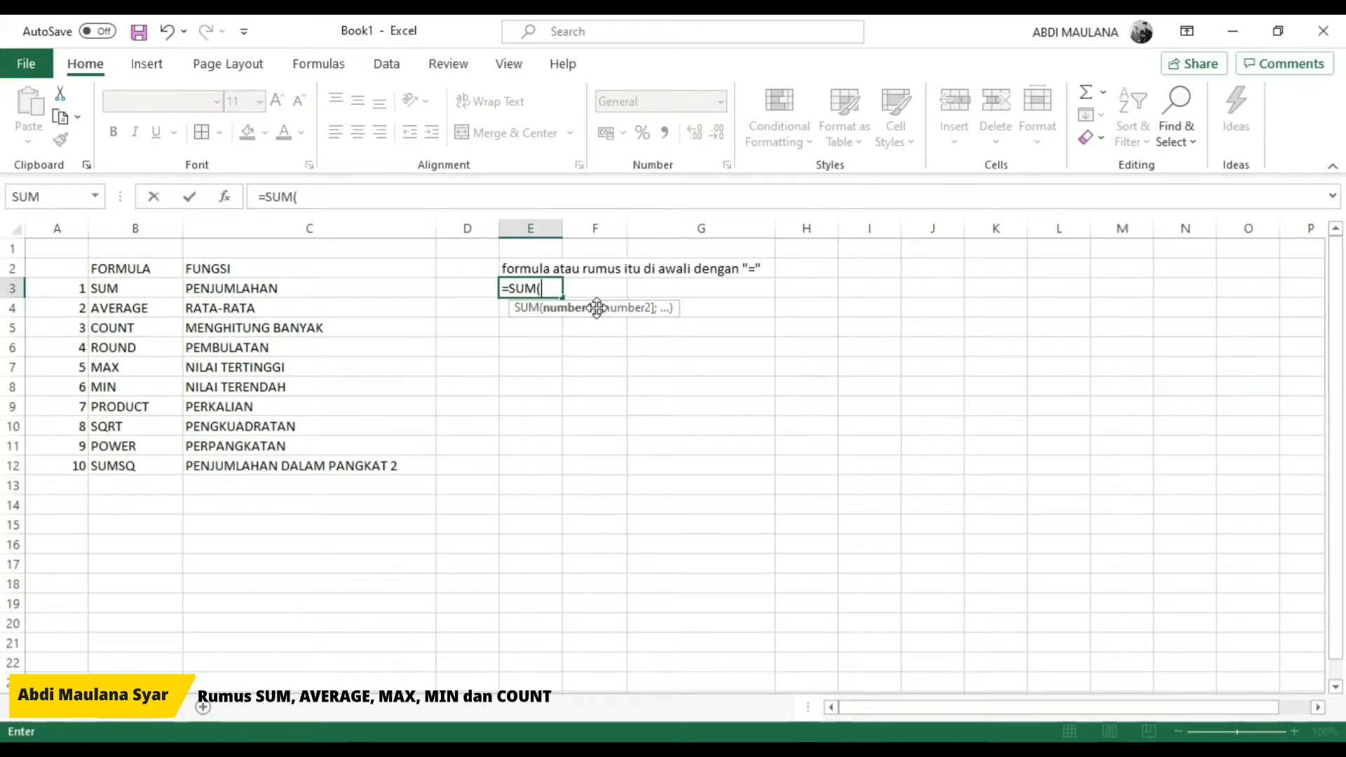
key(shift+Left)
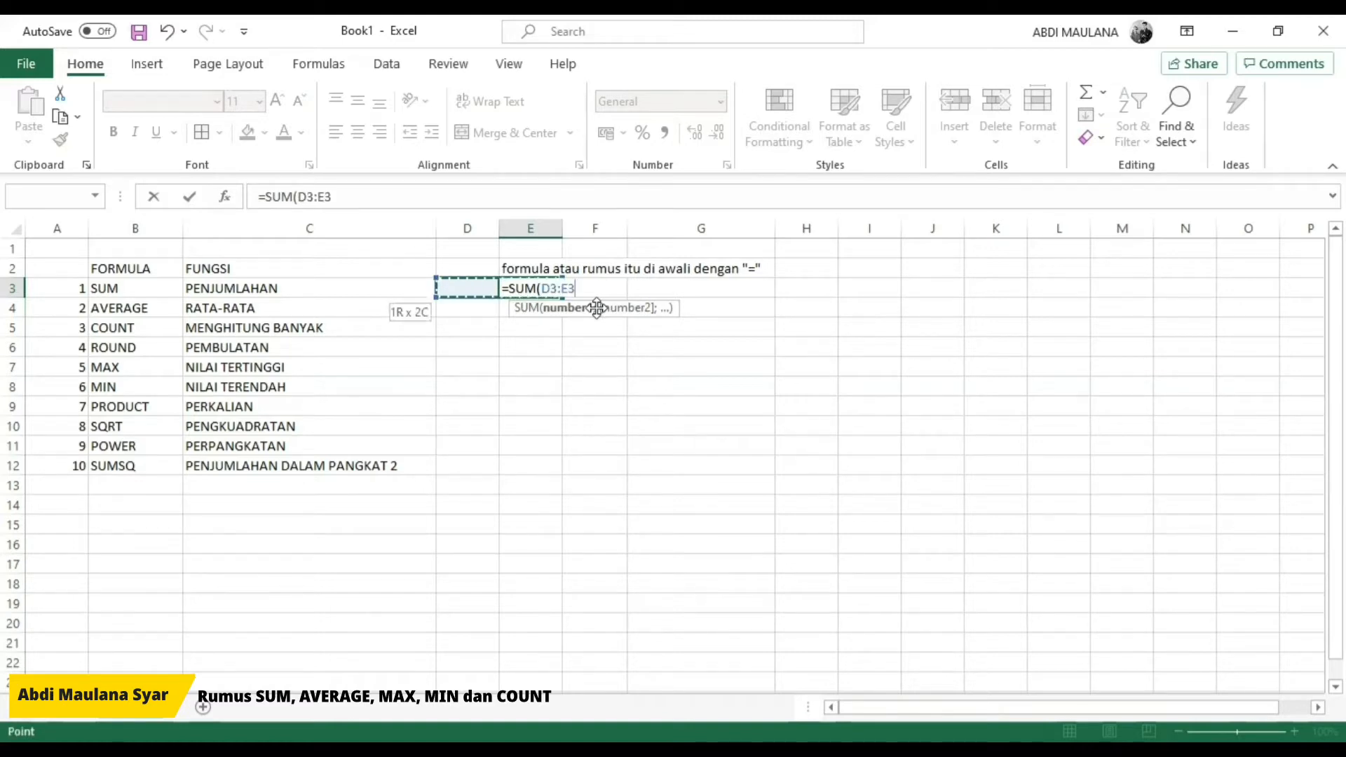
key(BackSpace)
key(BackSpace)
key(BackSpace)
key(BackSpace)
key(BackSpace)
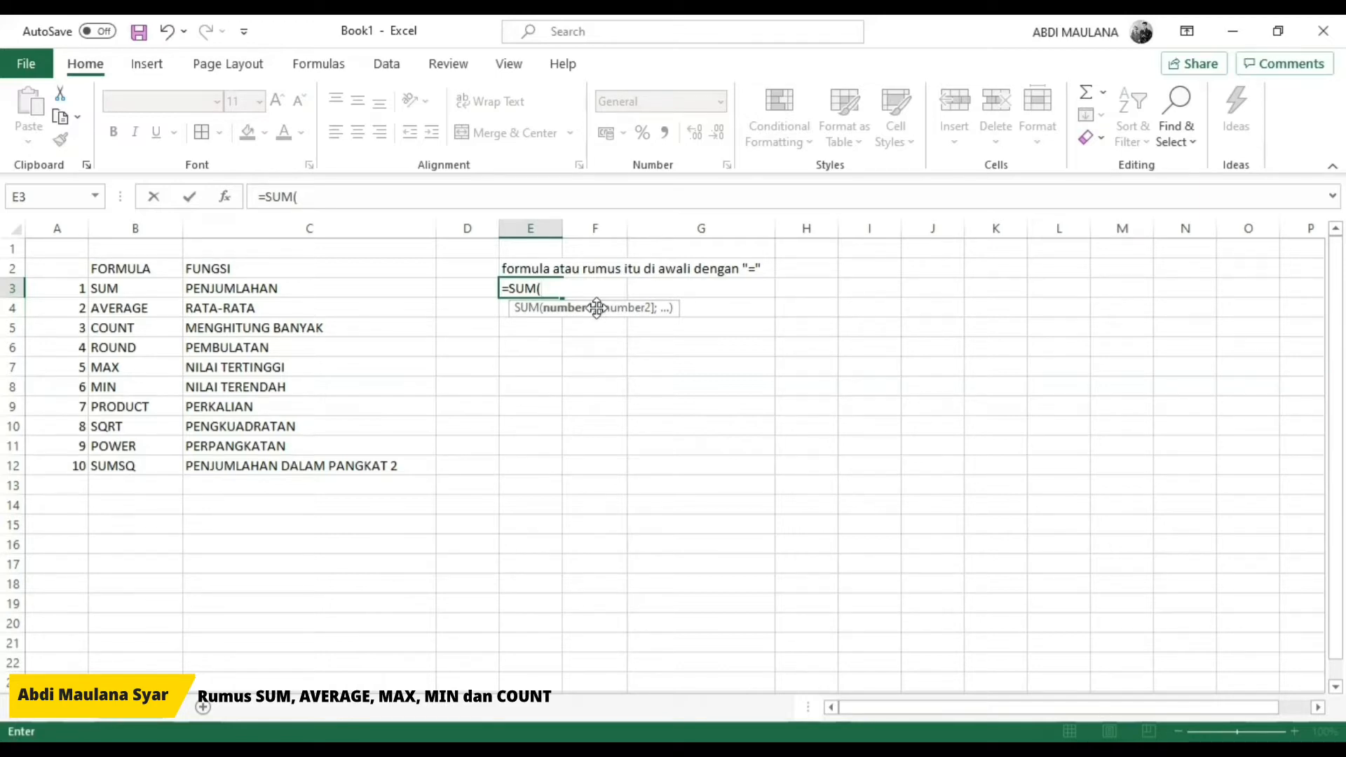
Step: Complete the SUM formula in E3 with the arguments 4;3;2;5
text(4;3)
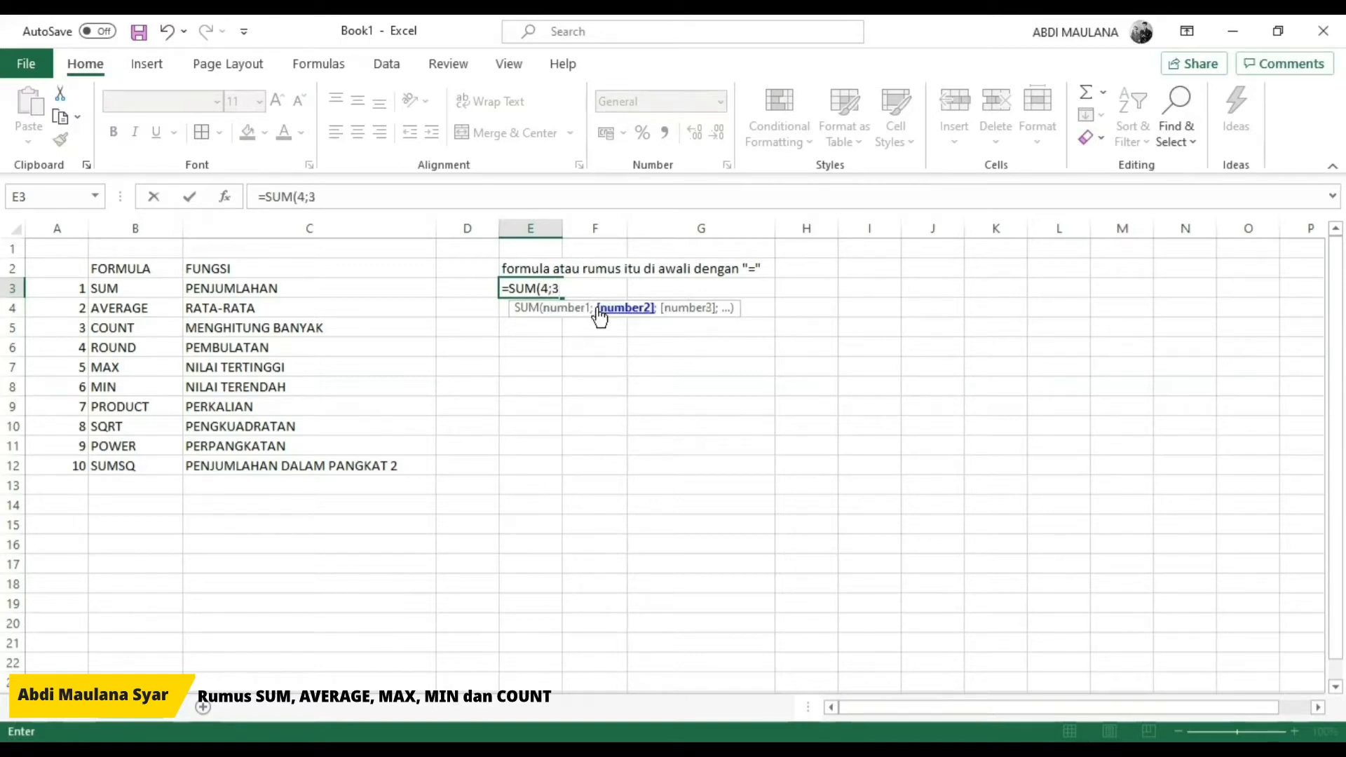
text(;2)
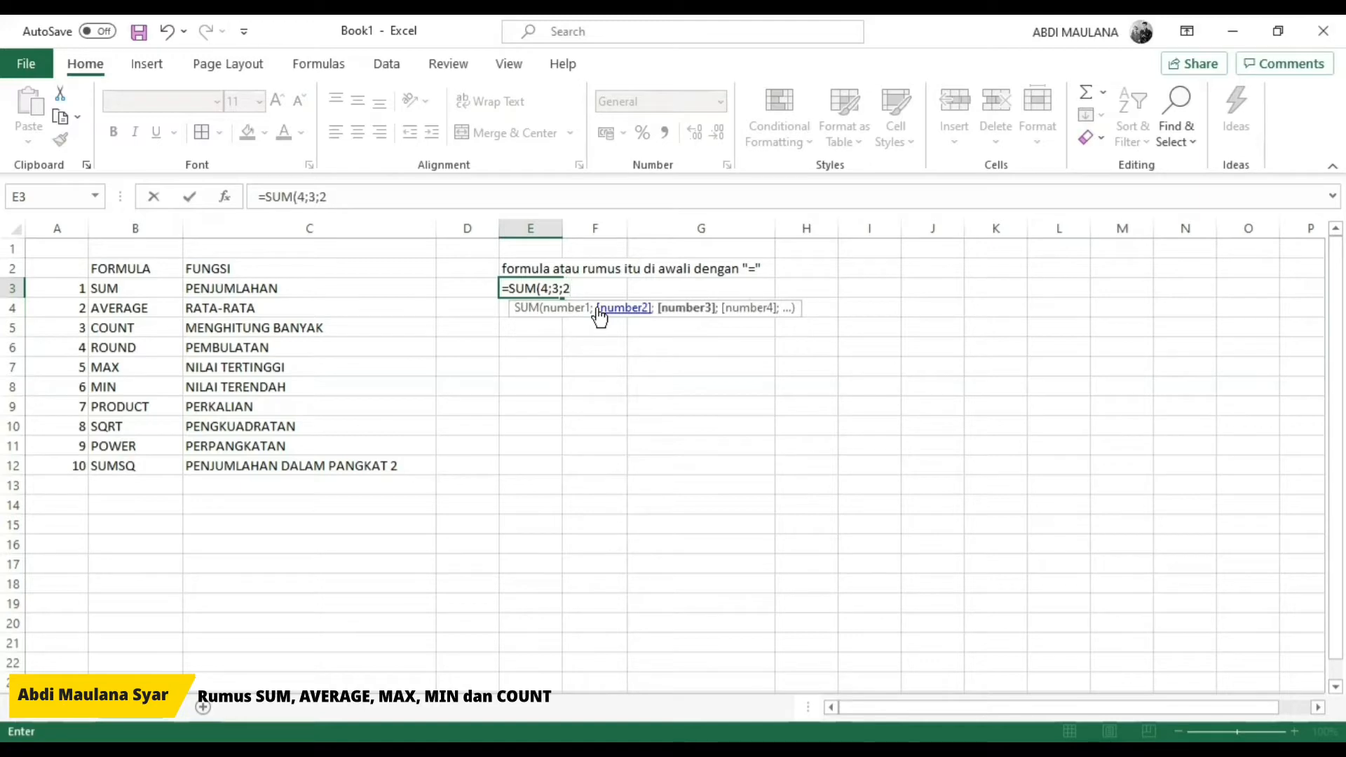
text(;5)
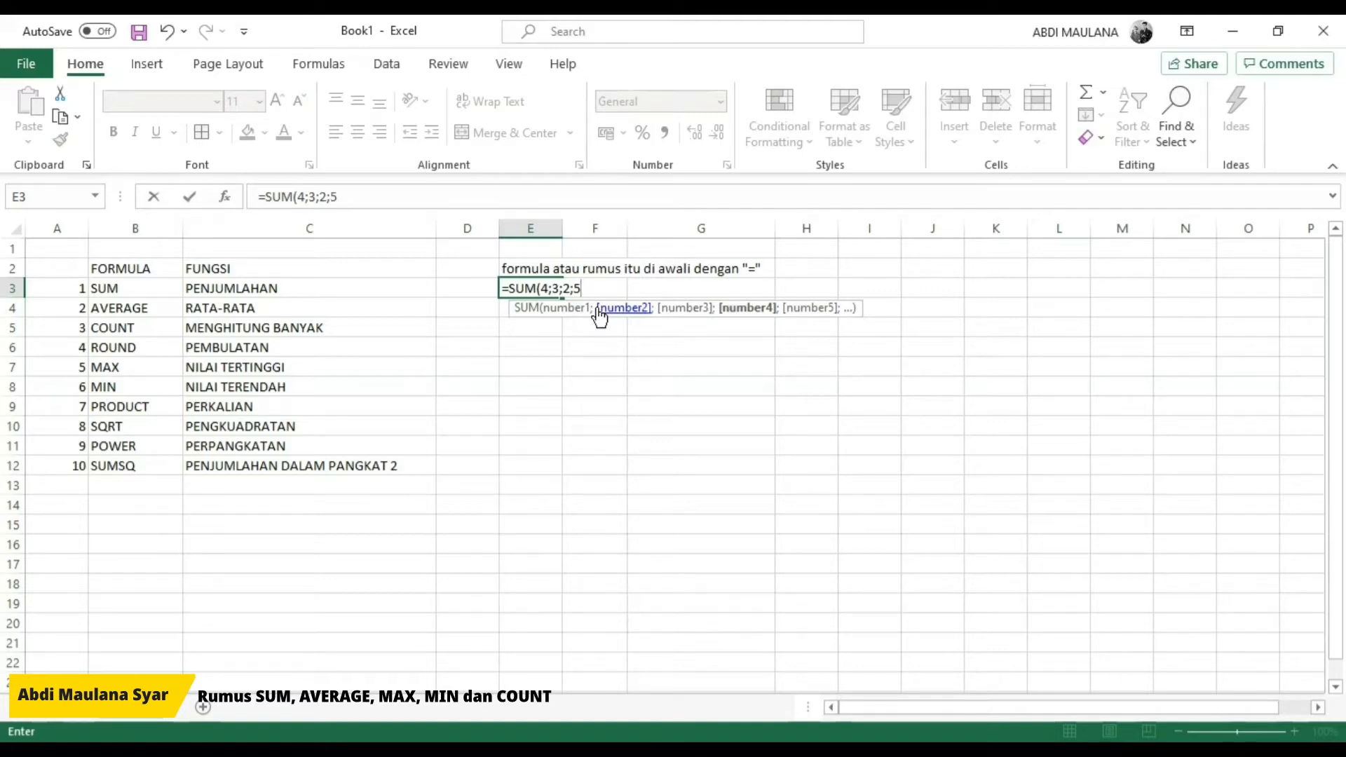
text())
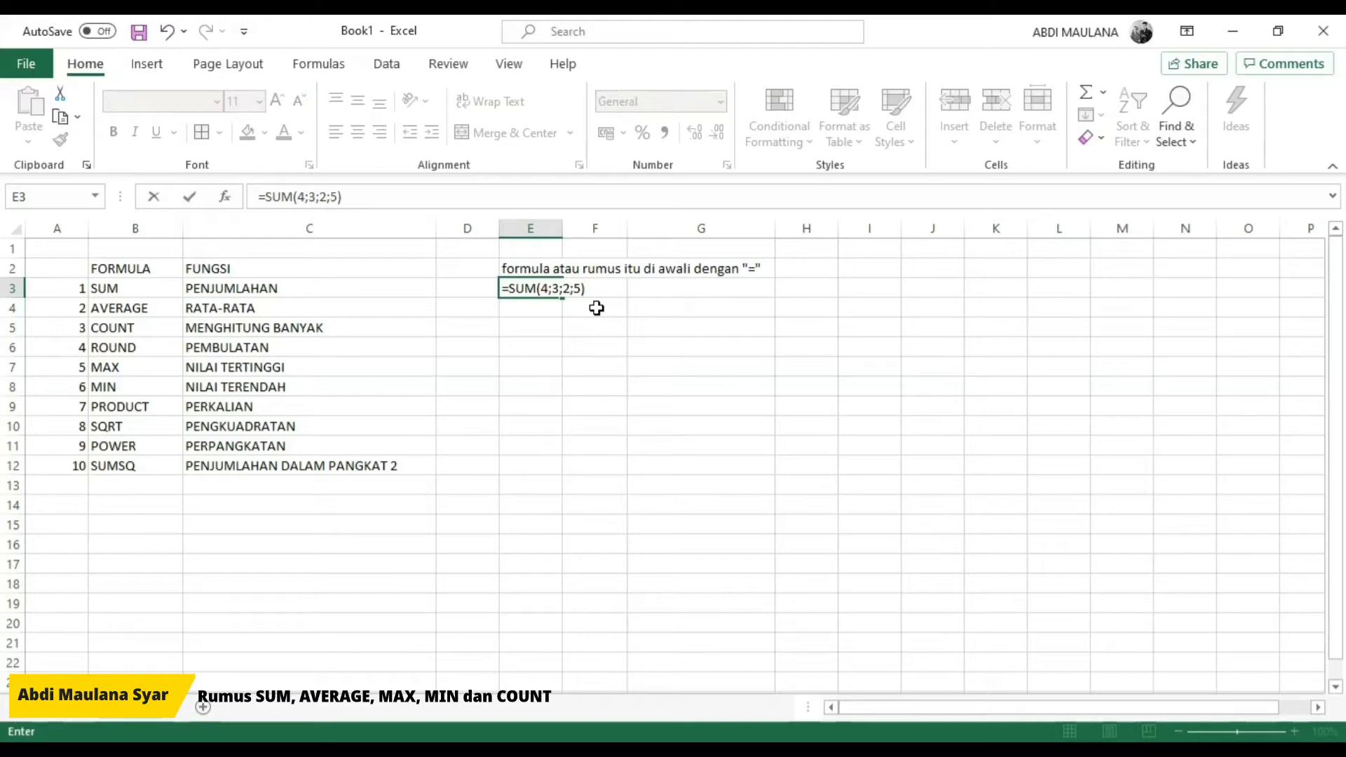
key(Return)
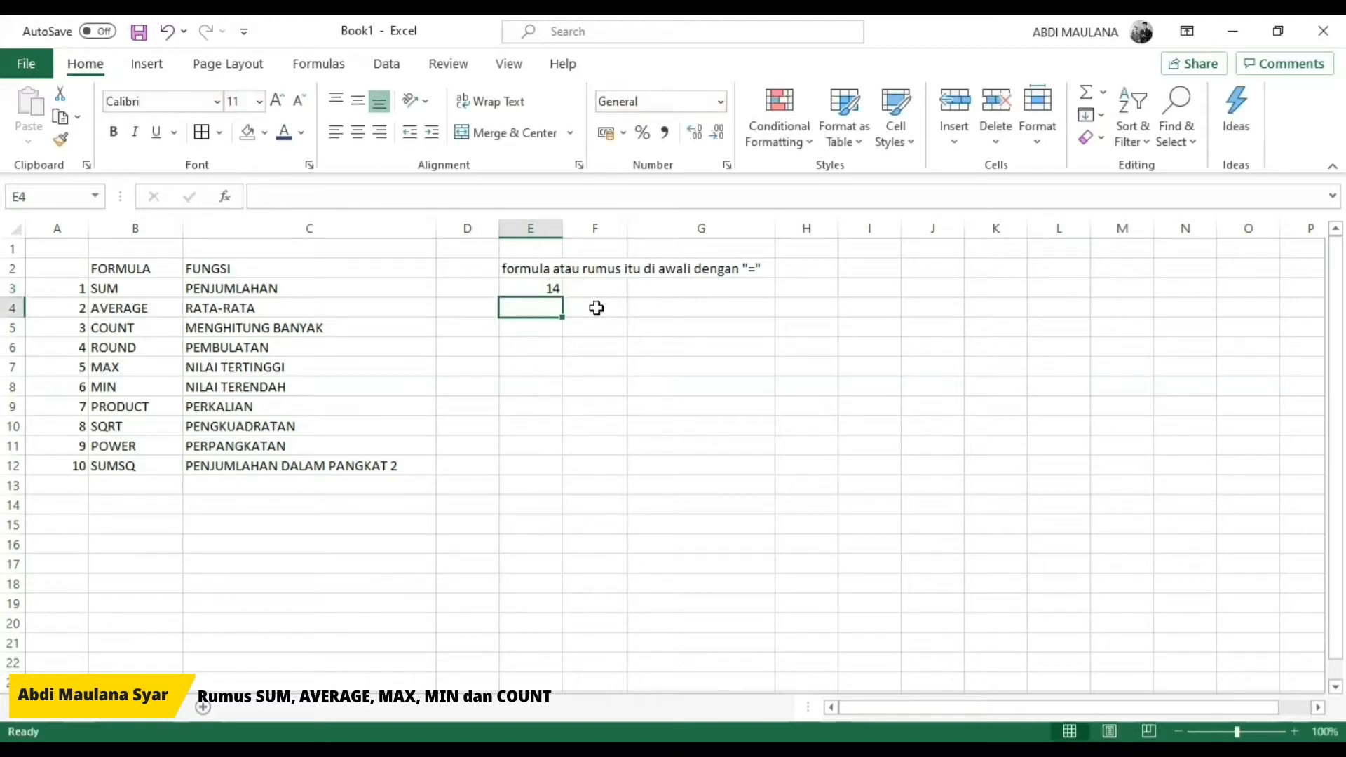
Step: Examine the SUM formula in E3 and compare it with its neighbouring cells in row 3
key(Up)
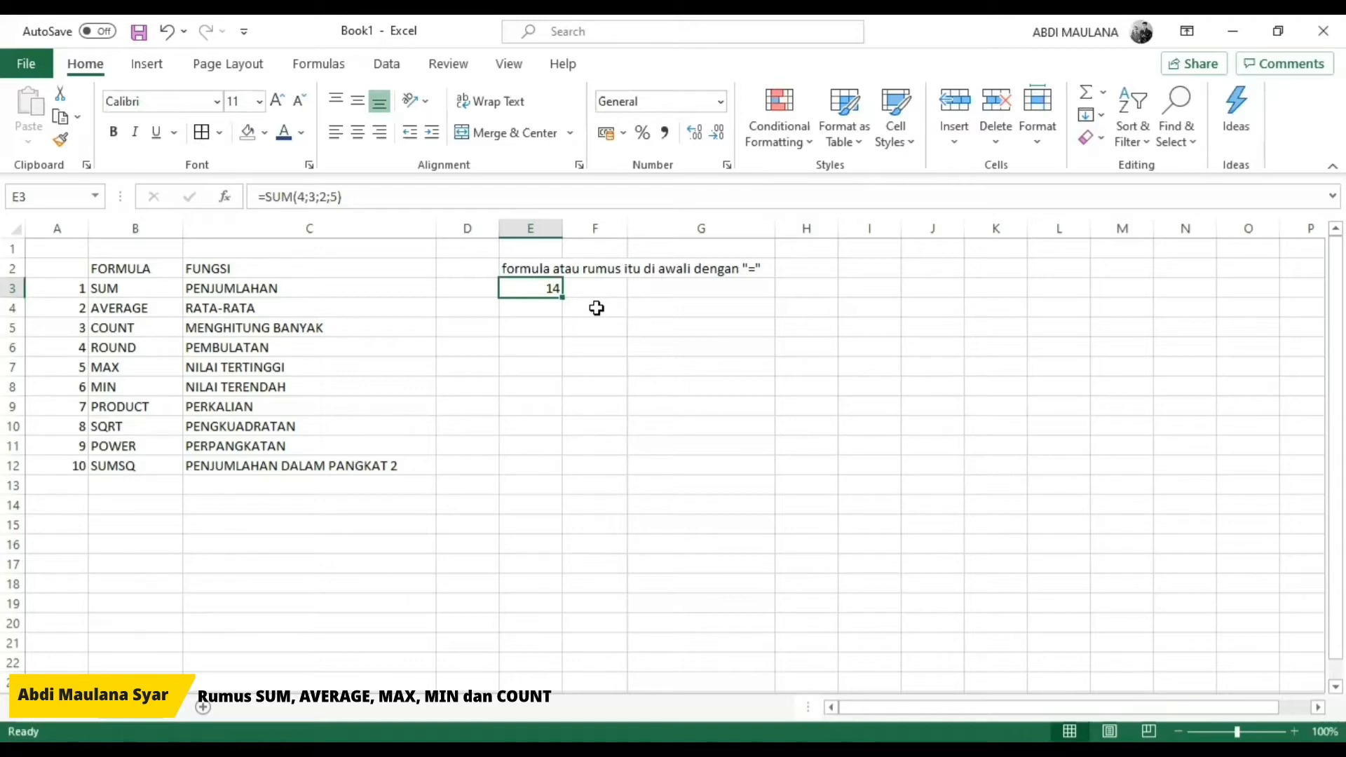
key(Left)
key(Right)
key(Right)
key(Left)
key(Right)
key(Left)
key(Right)
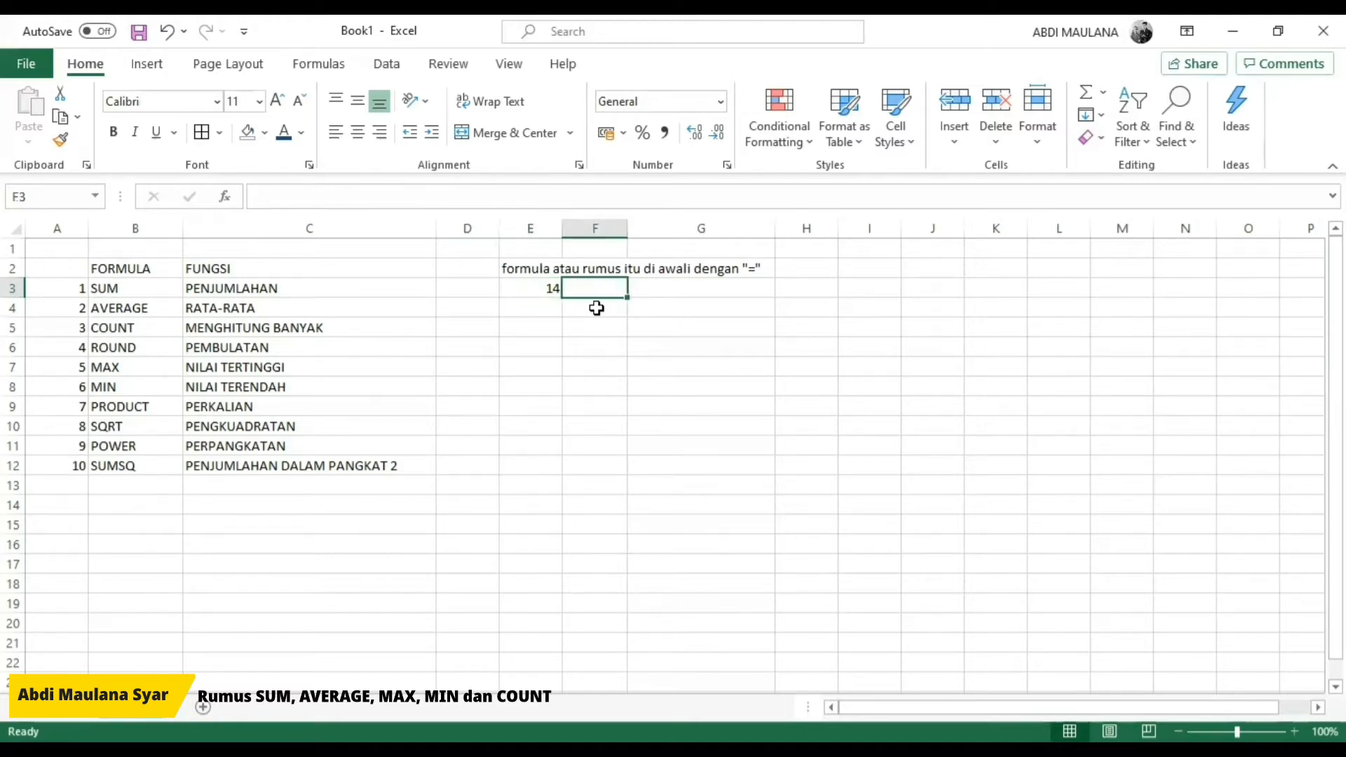
key(Left)
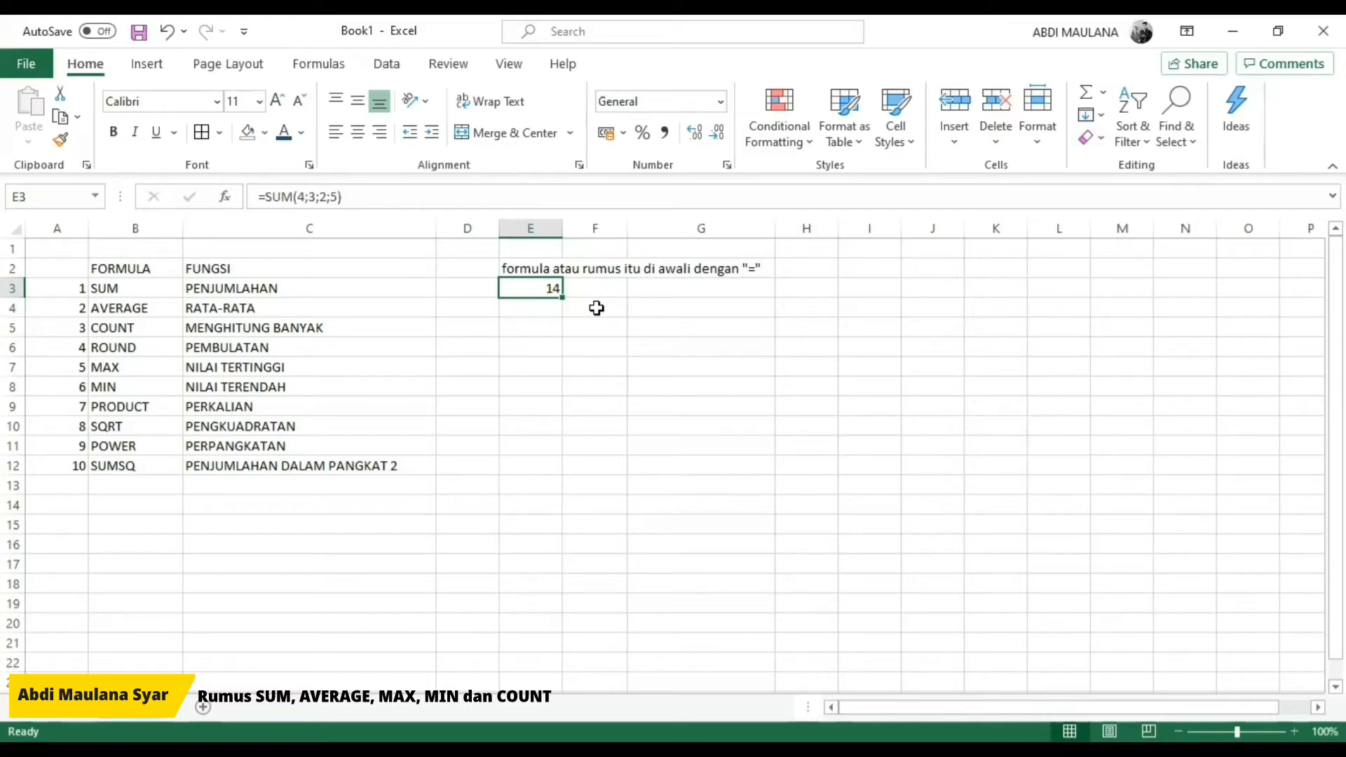
key(Left)
key(Left)
key(Left)
key(Right)
key(Right)
key(Right)
Step: Enter 5, 5 and 4 in cells E4, F4 and G4, and select the three values
key(Down)
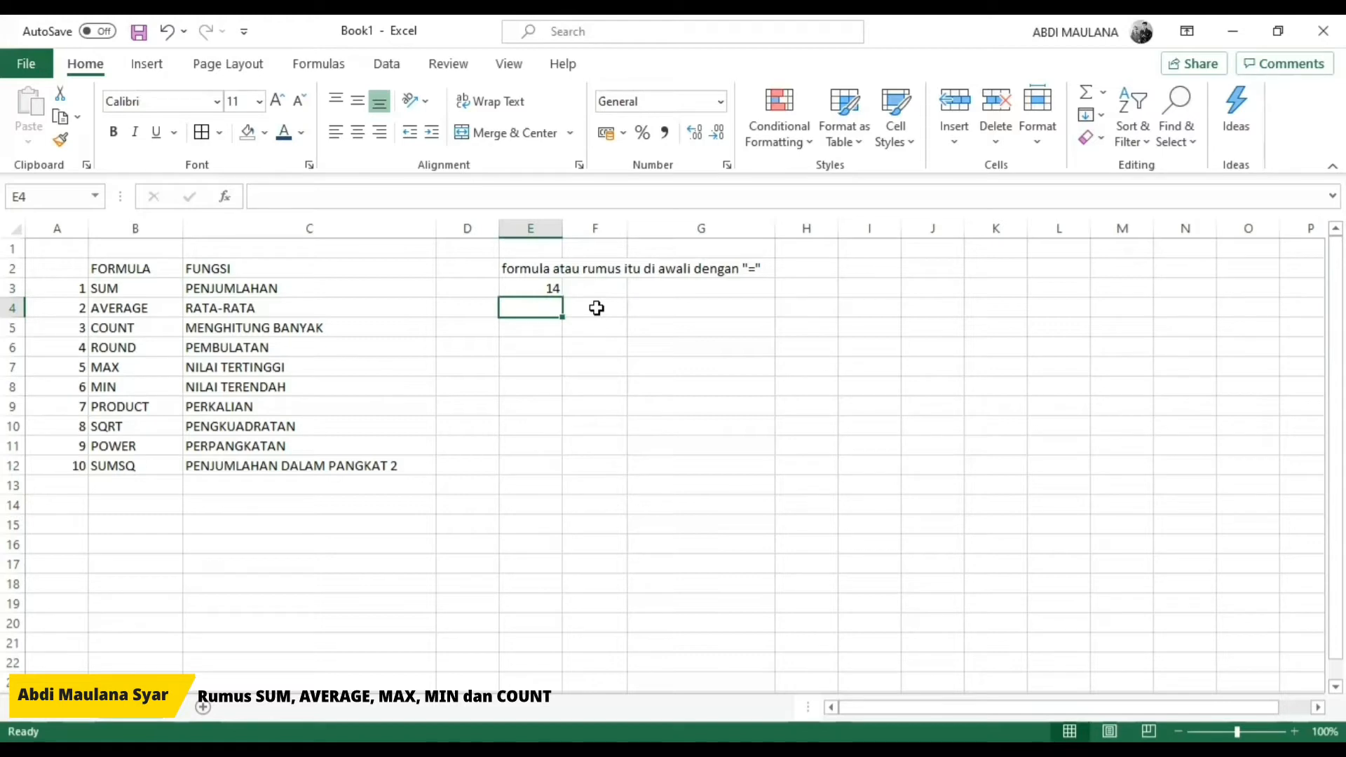
text(5)
key(Tab)
text(5)
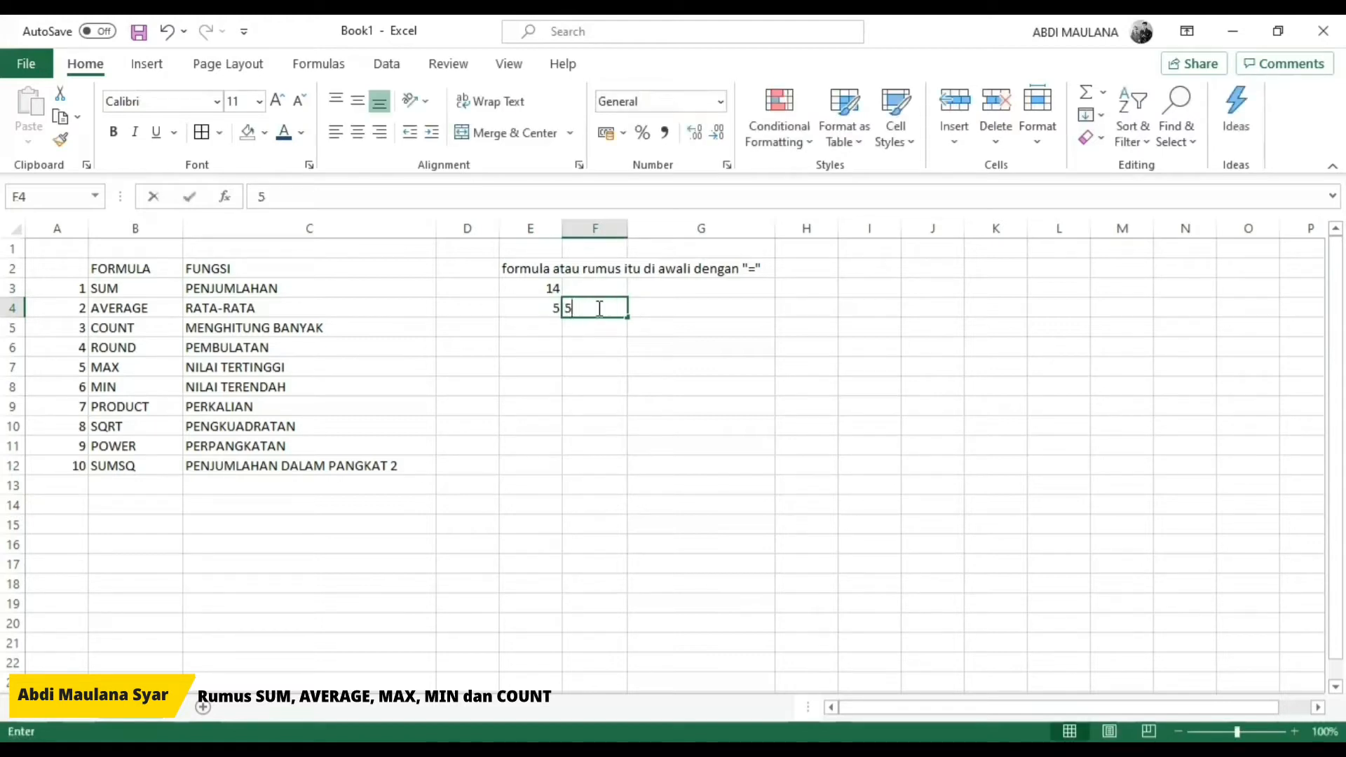
key(Tab)
text(4)
key(Tab)
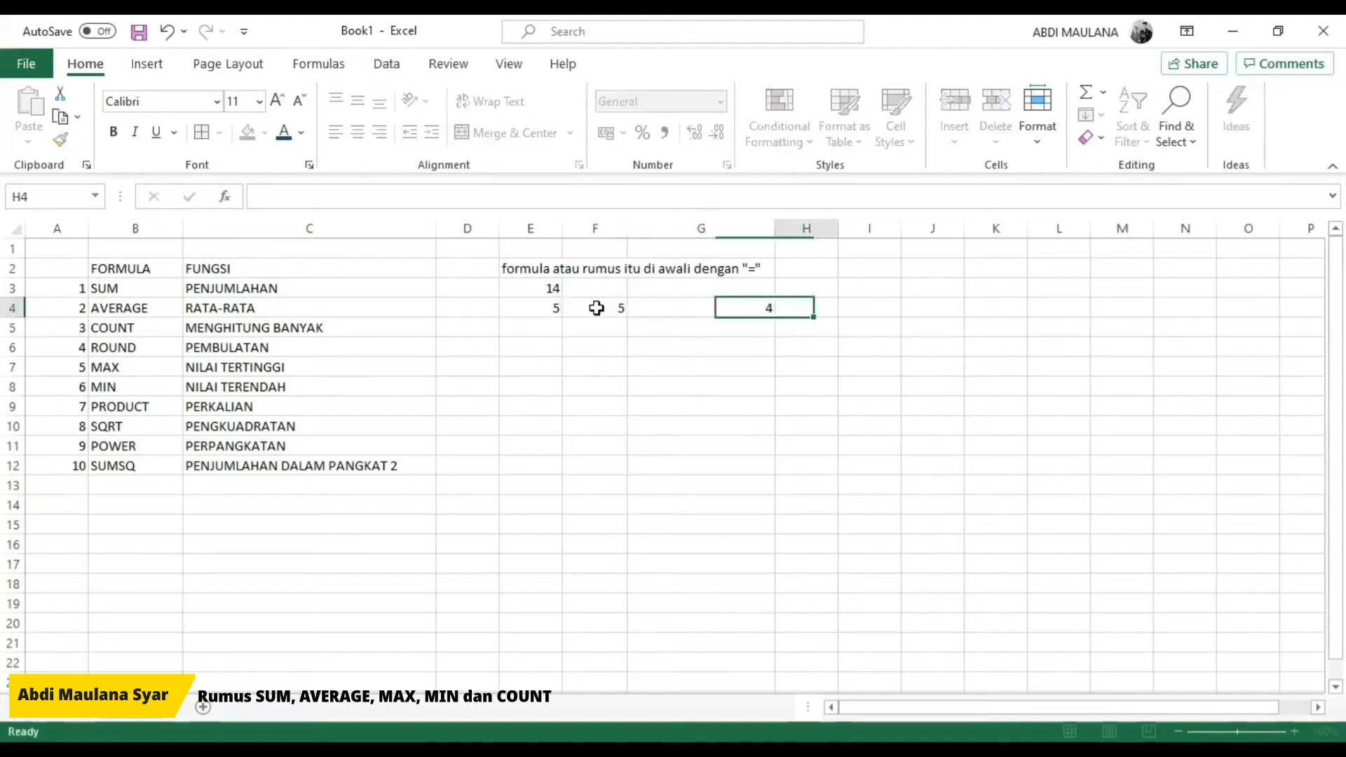
key(Left)
key(Left)
key(Left)
key(shift+Right)
key(shift+Right)
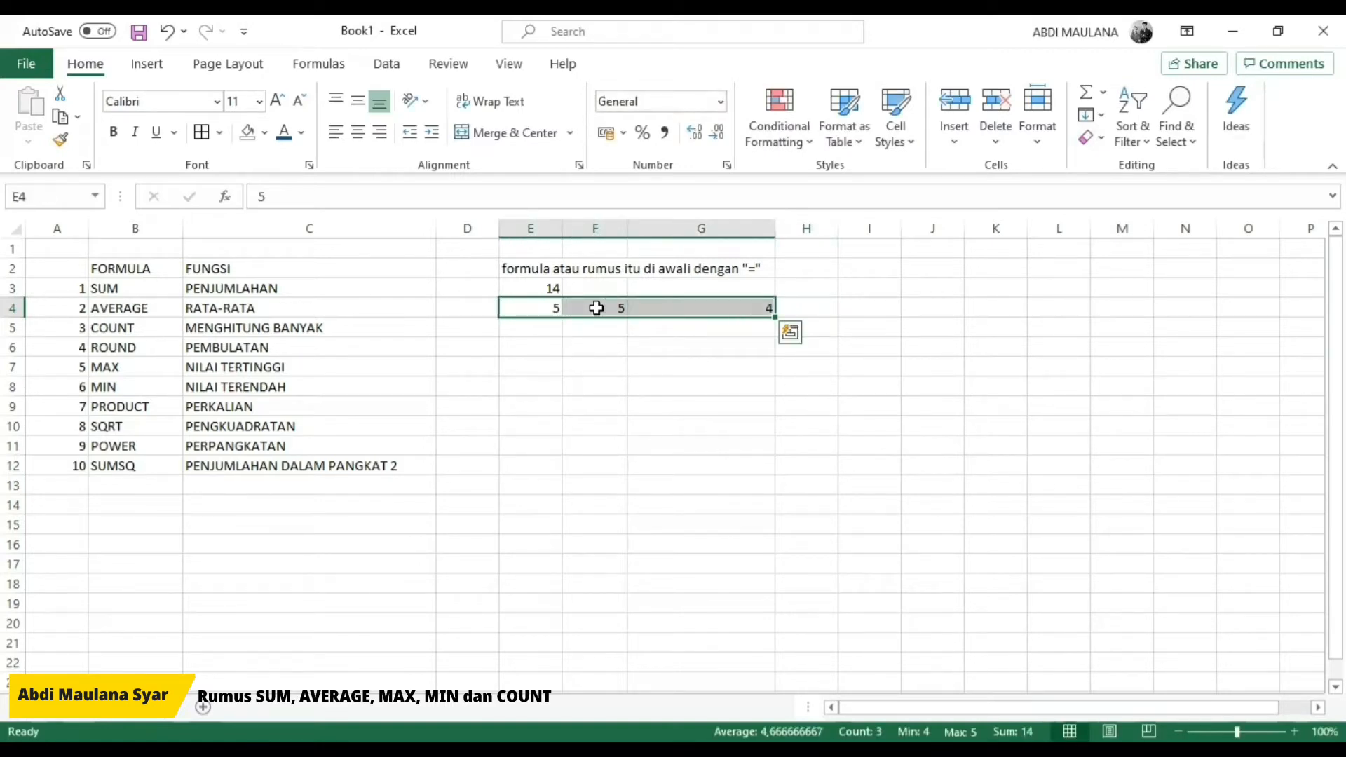
key(Right)
key(Right)
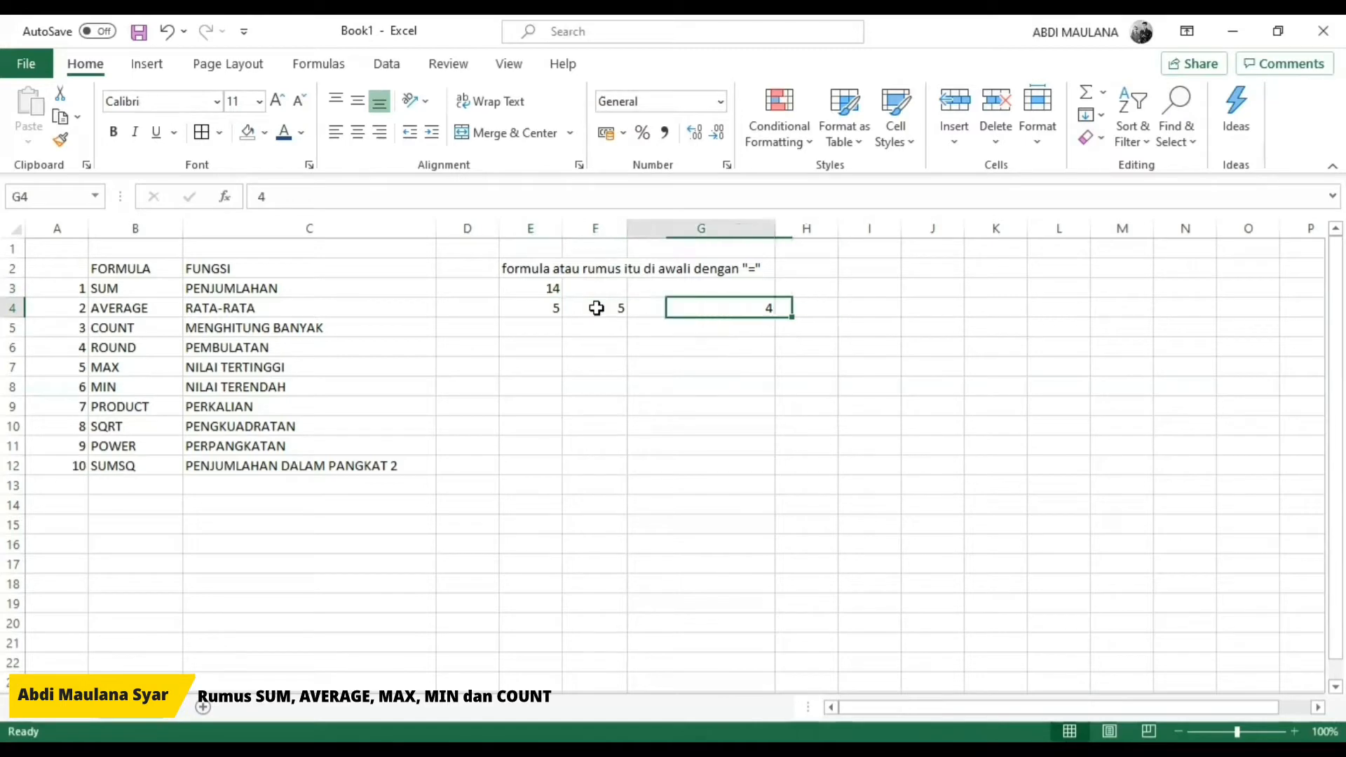
key(Left)
key(Left)
key(Right)
key(Right)
key(Right)
text(=)
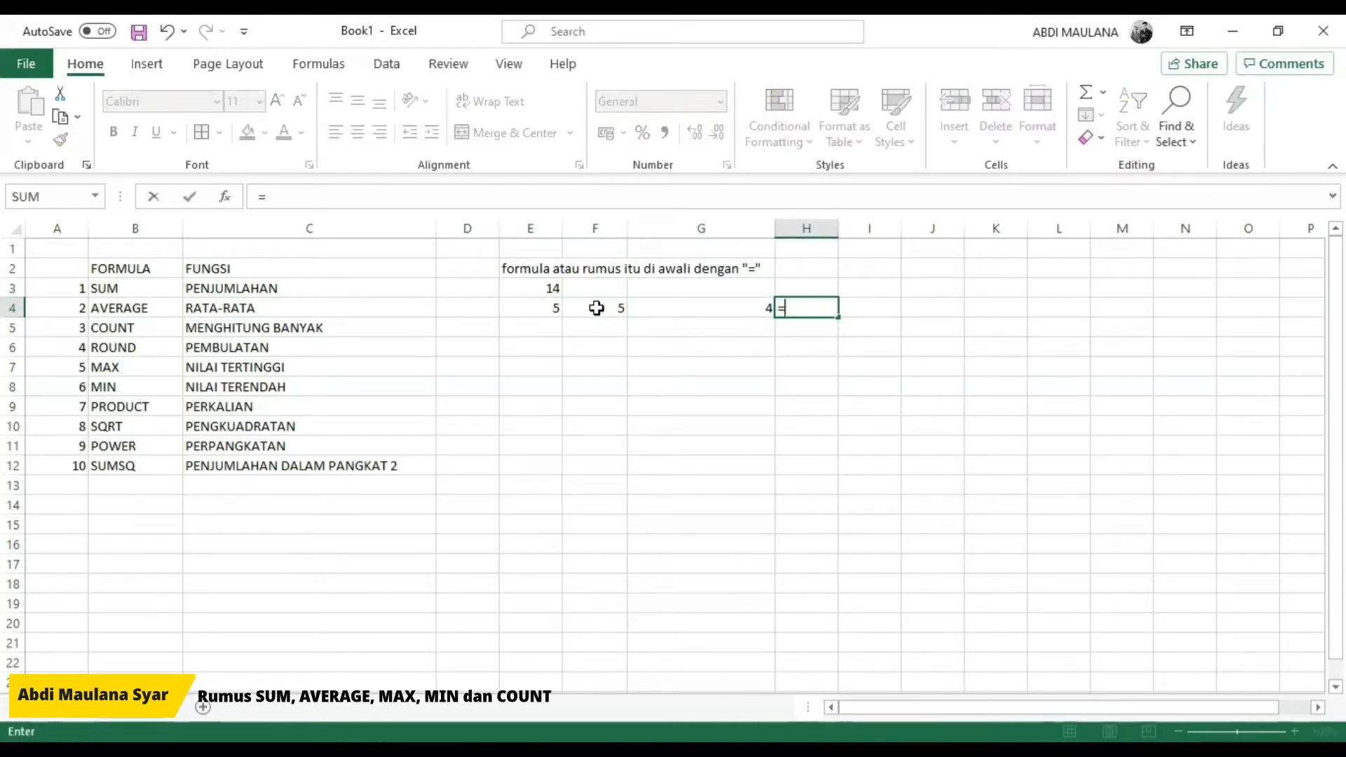
key(Escape)
Step: Copy the three values in E4:G4 and paste them one column over, starting at F4
key(Left)
key(Left)
key(Left)
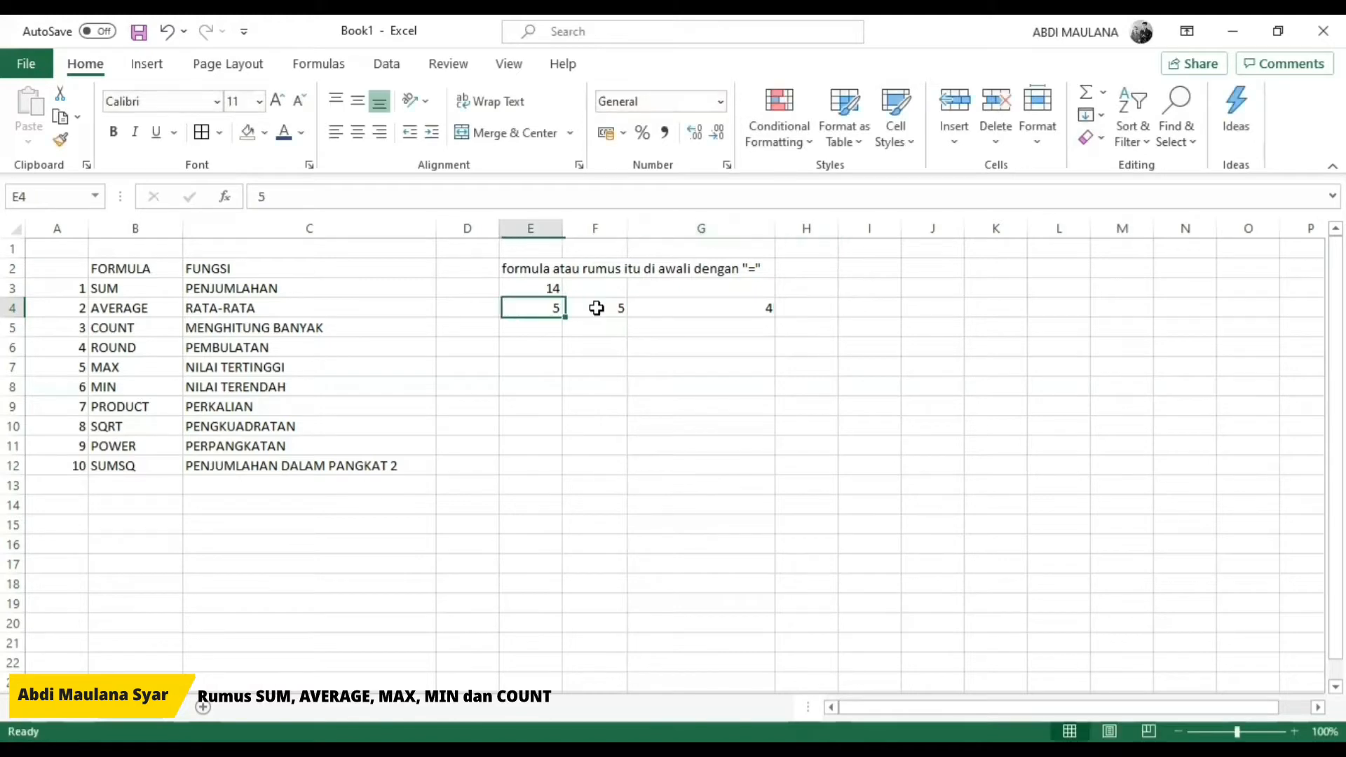
key(shift+Right)
key(shift+Right)
key(ctrl+c)
click(596, 308)
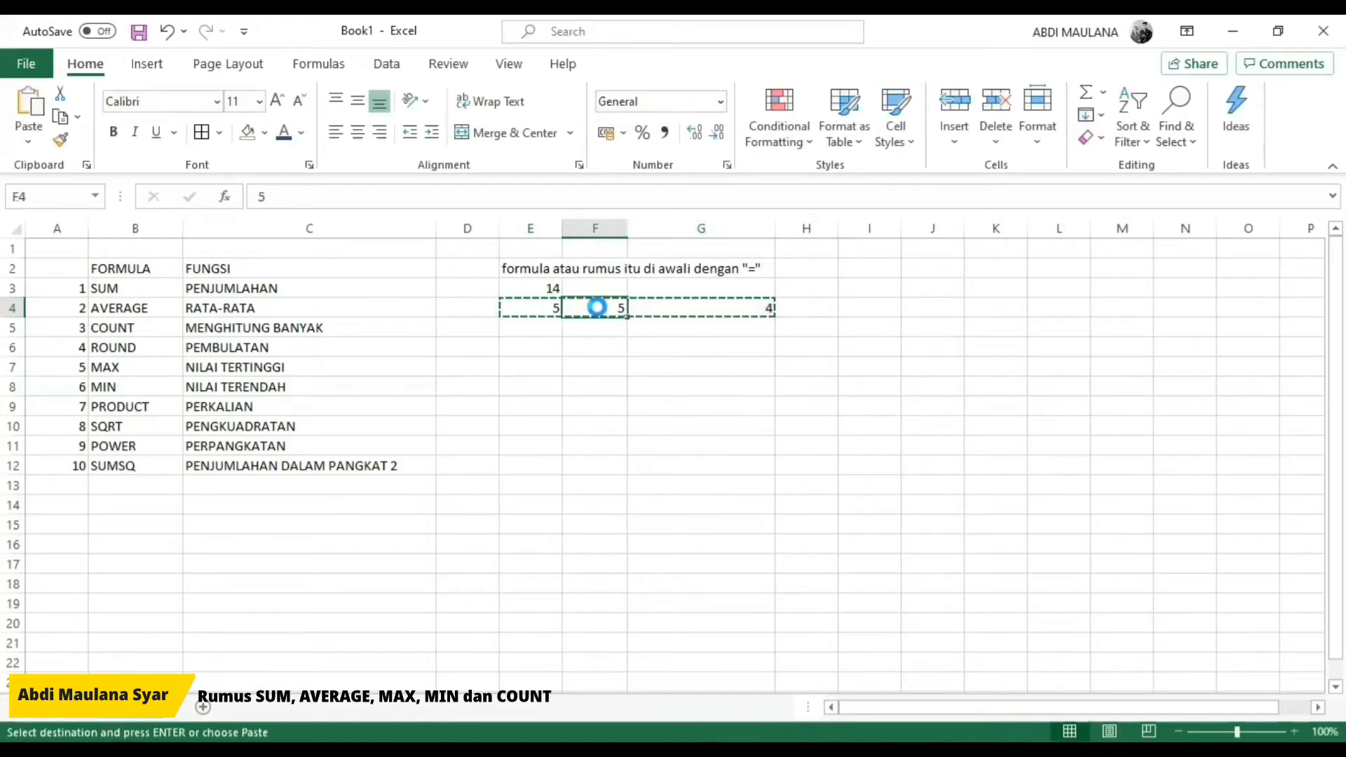
key(ctrl+v)
Step: Replace the value in E4 with an AVERAGE formula using the arguments 5;5;4
key(Left)
text(=)
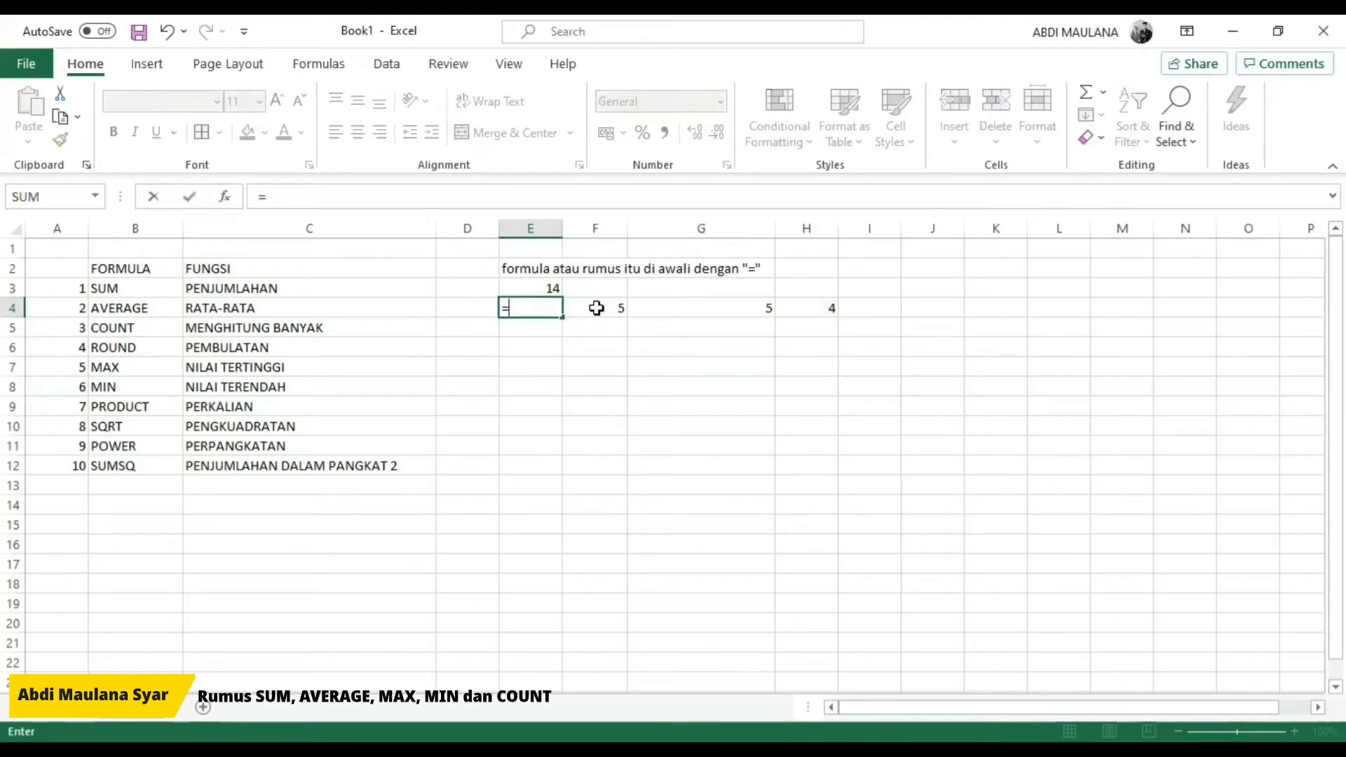
text(AVERAGE))
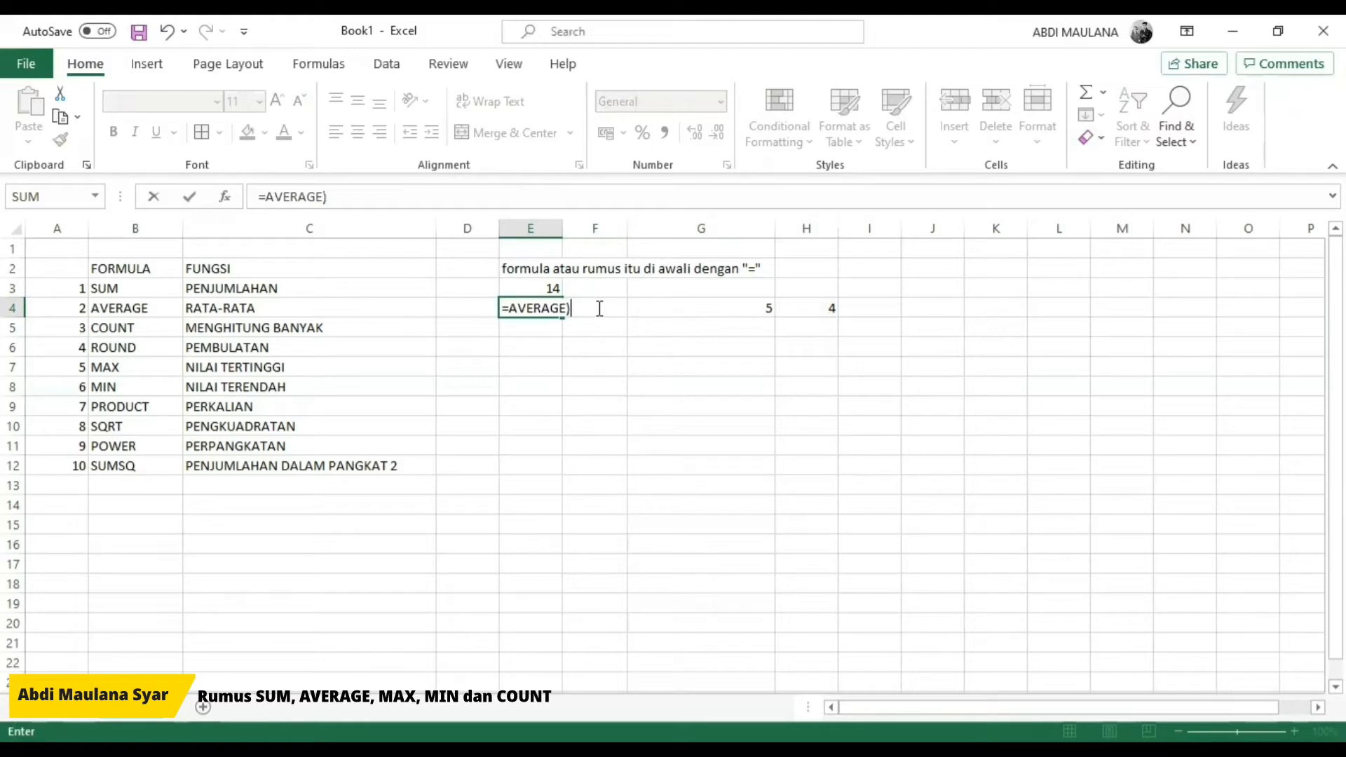
key(BackSpace)
text((5)
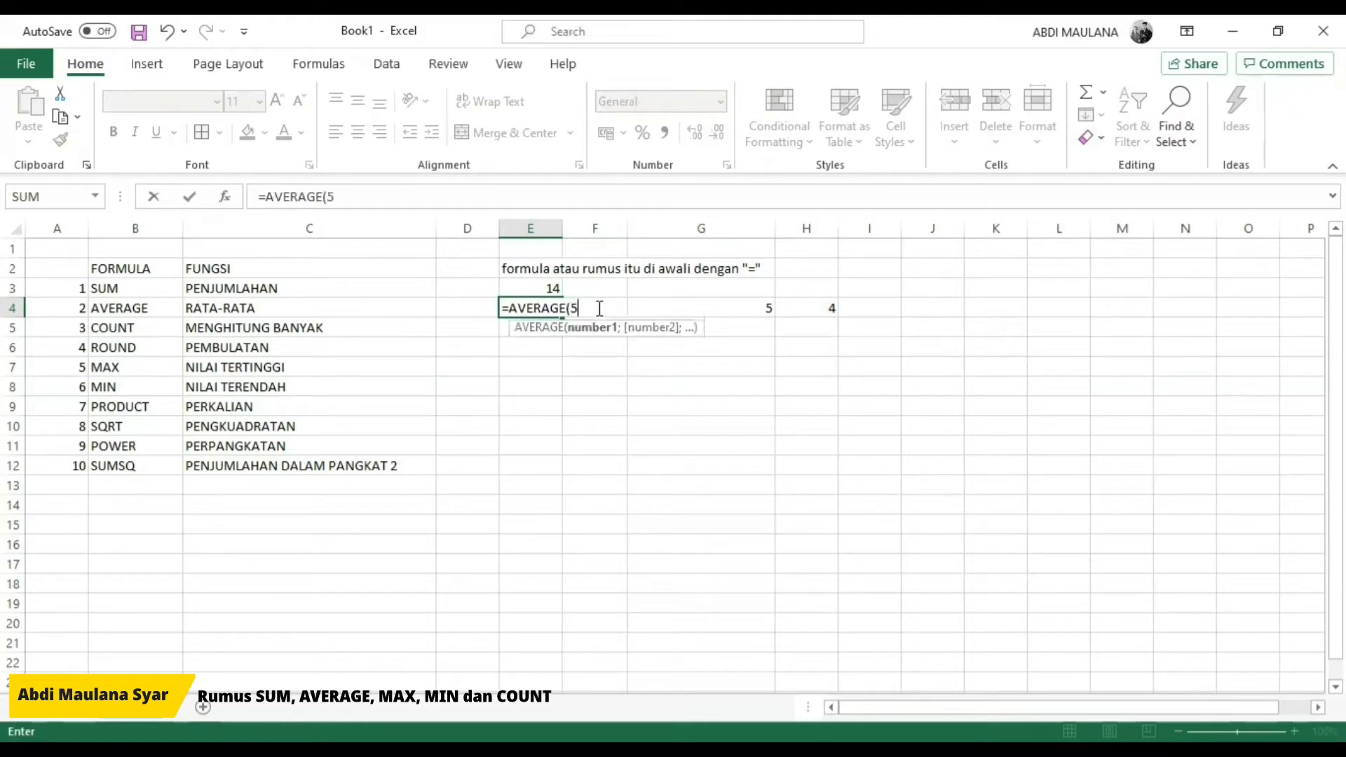
text(;5)
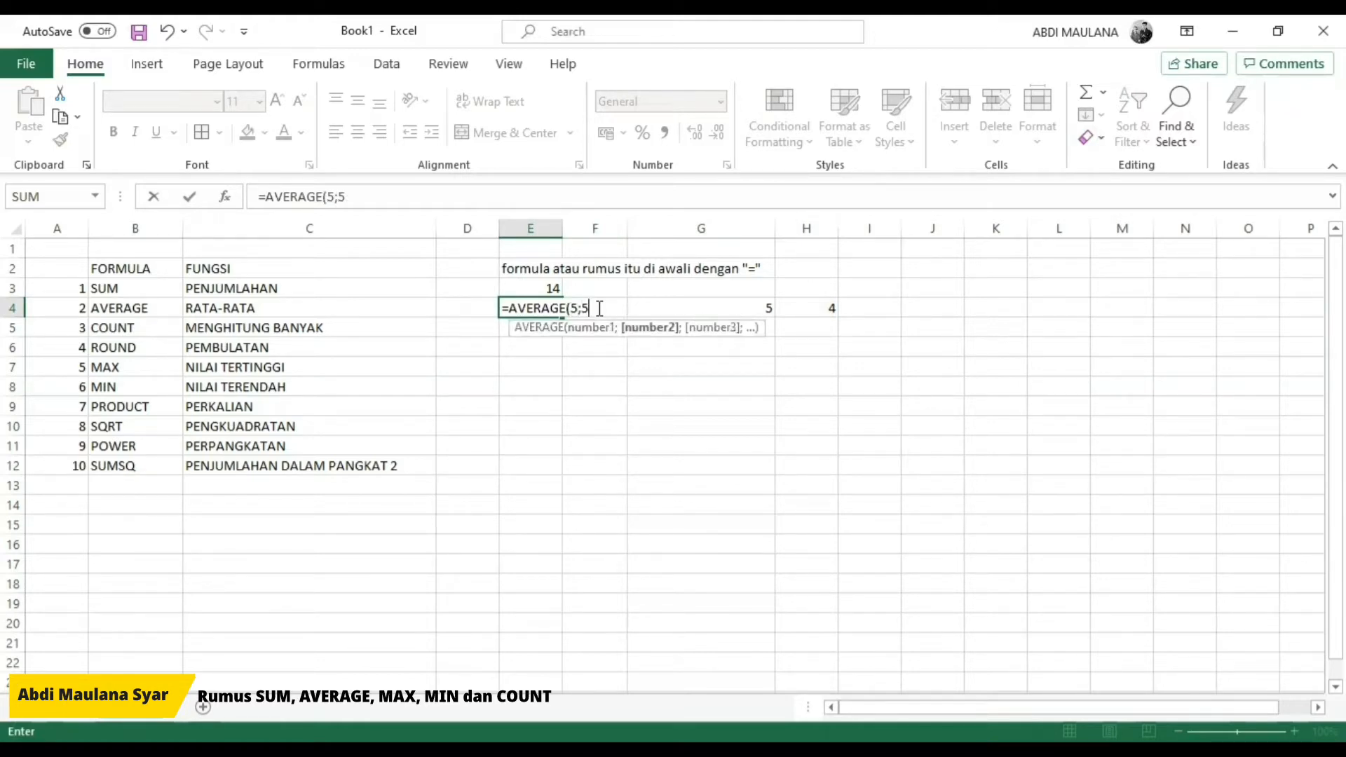
text(;4)
key(Return)
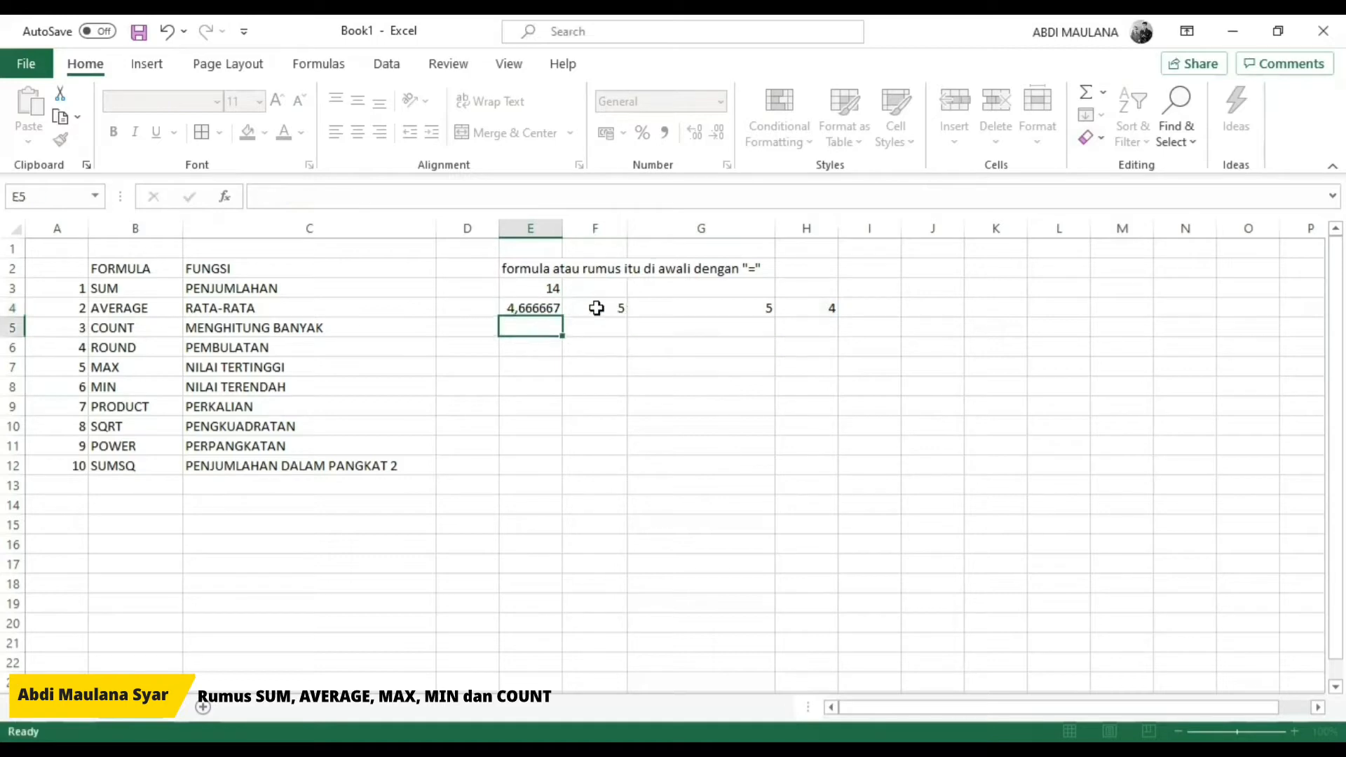
Step: Narrow columns F through H to one equal, smaller width
key(Up)
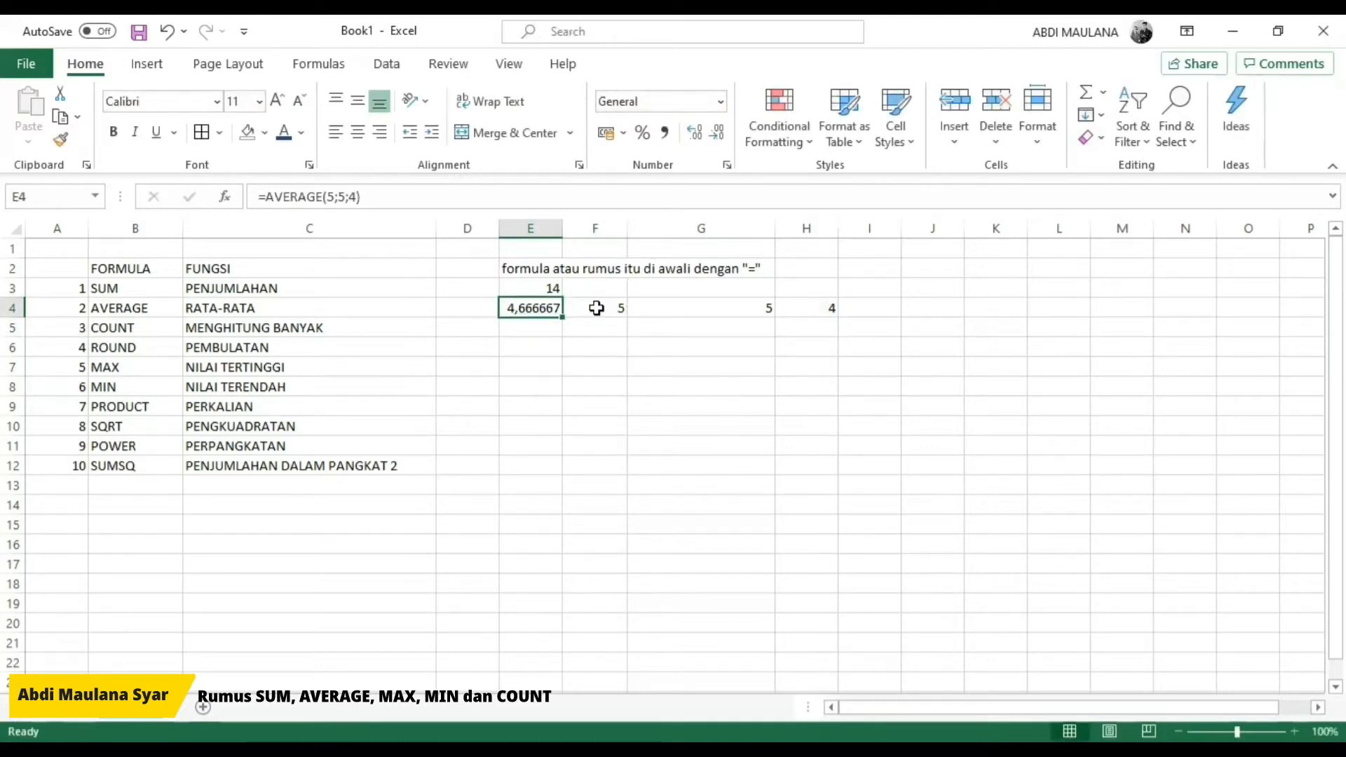
key(Up)
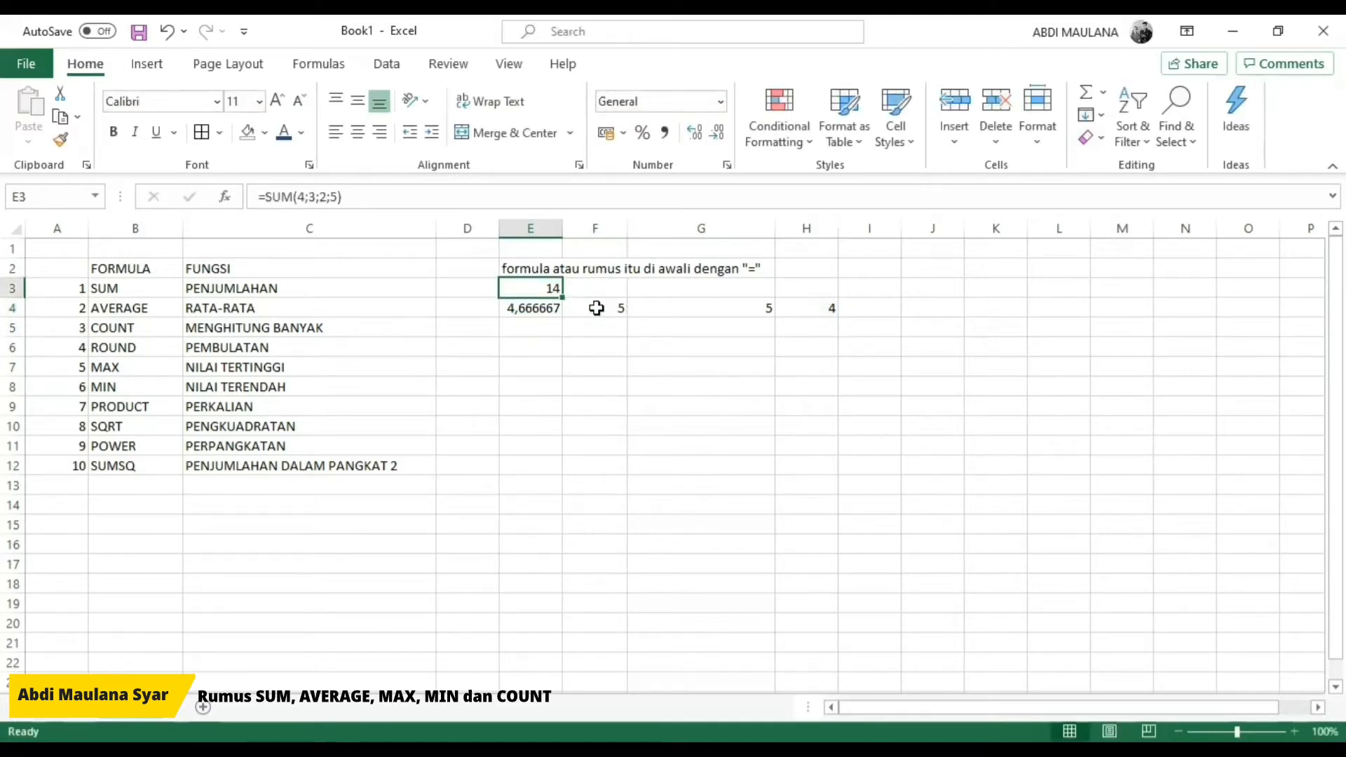
click(596, 229)
drag(807, 222, 822, 226)
click(549, 288)
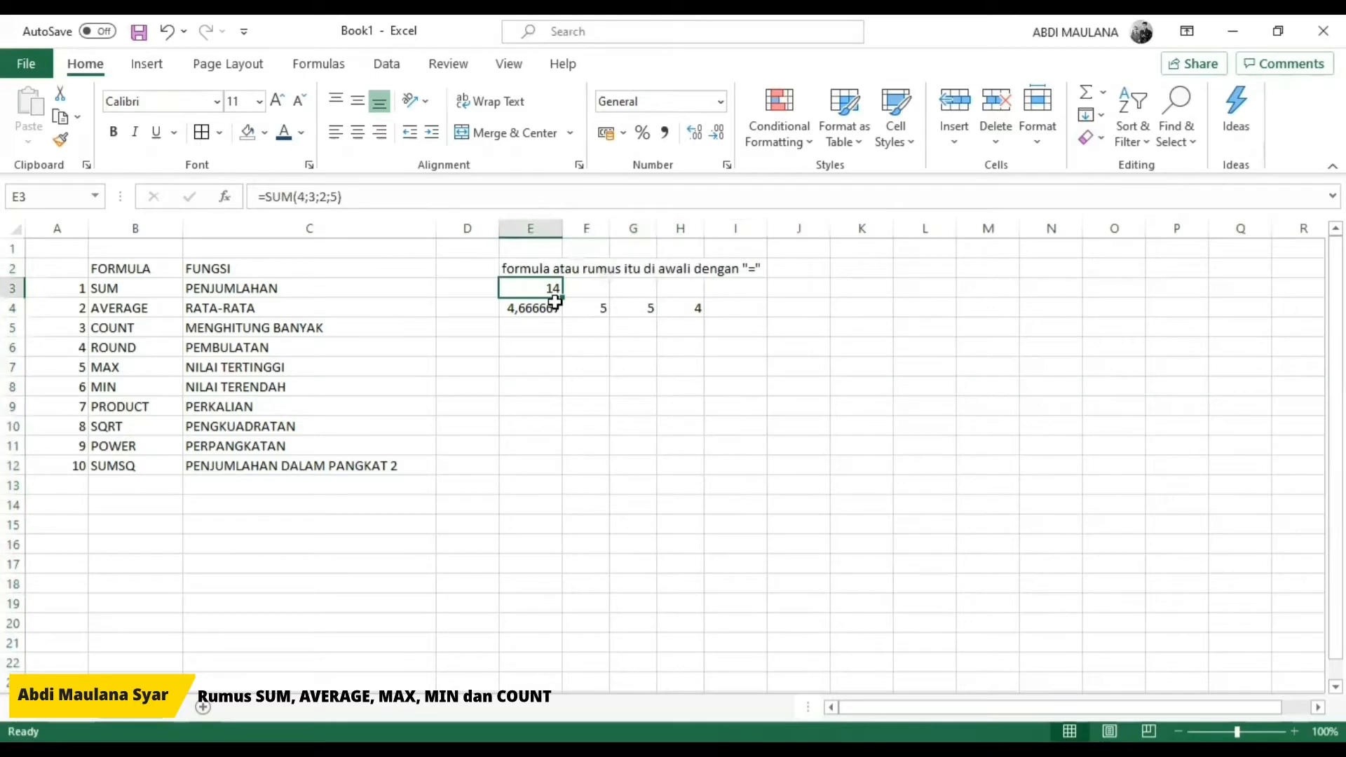
Step: Enter the SUM example values 4, 3, 2 and 5 in cells F3, G3, H3 and I3
key(Right)
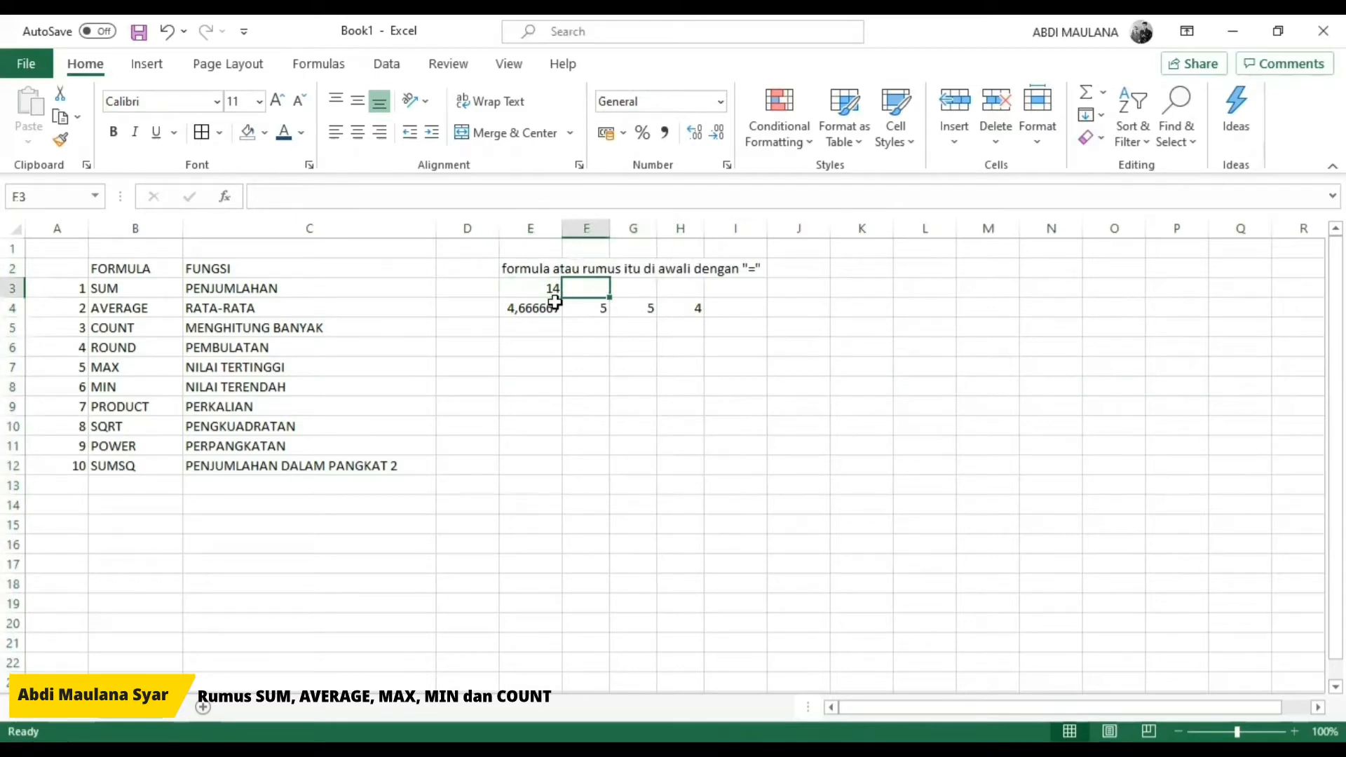
text(4)
key(Right)
text(3)
key(Right)
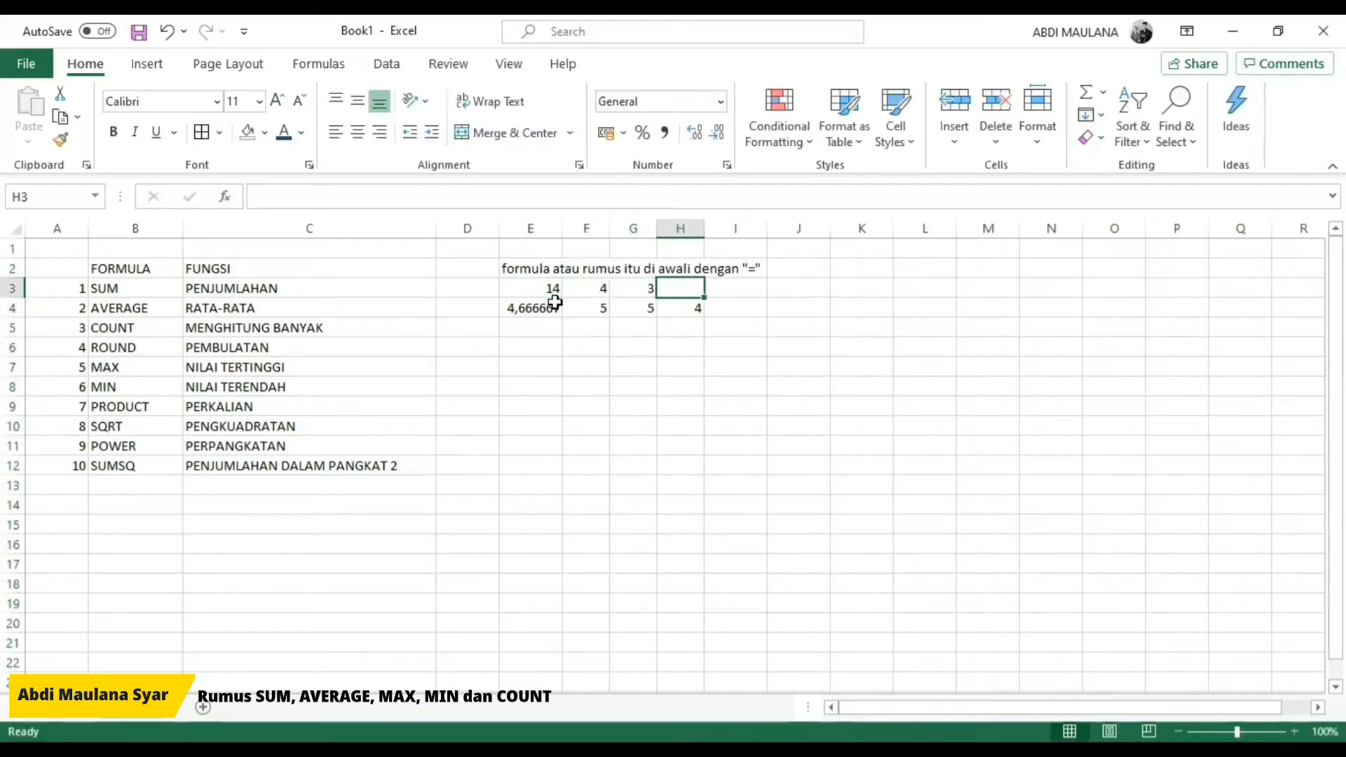
text(2)
key(Right)
text(5)
key(Left)
key(Left)
key(Left)
key(Left)
key(Down)
key(Down)
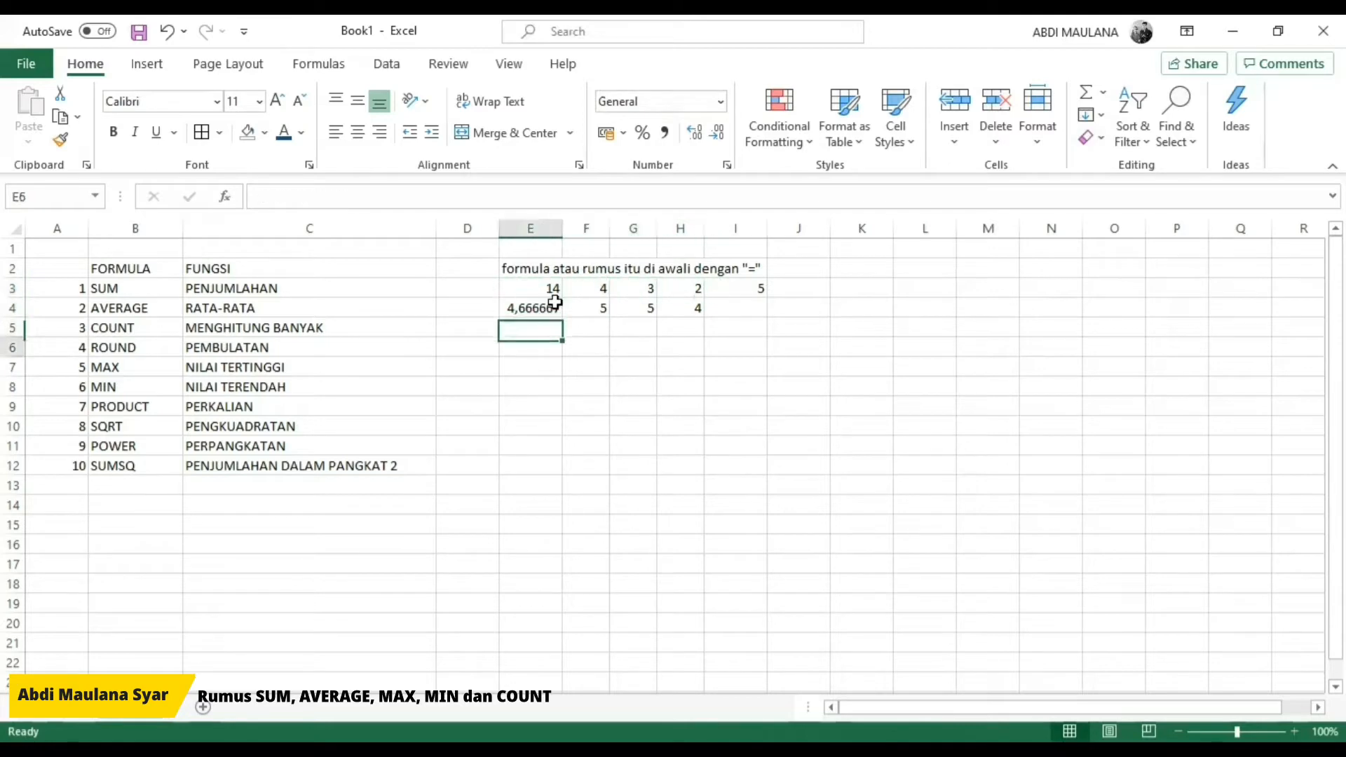
Step: Select the values in F3:I3 to examine how many numbers the range holds
key(Up)
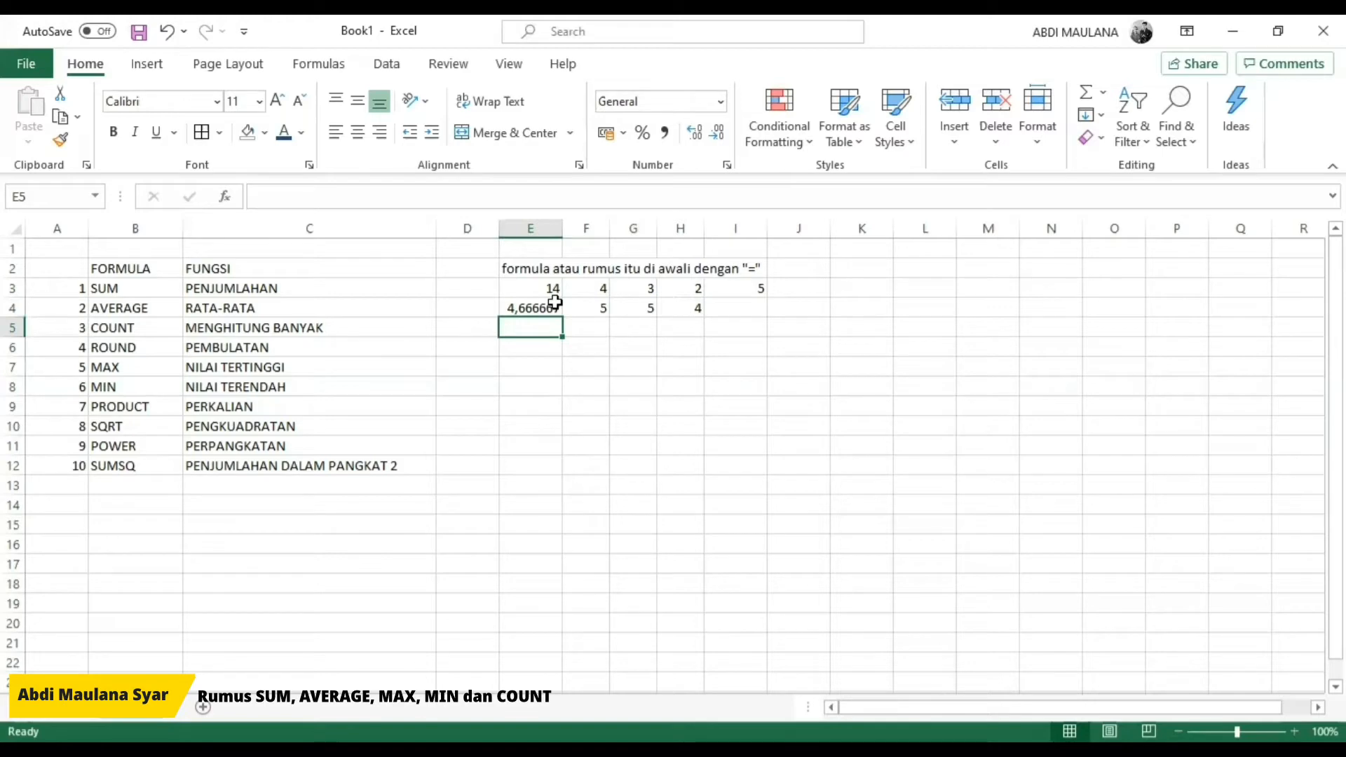
key(Up)
key(Up)
key(Right)
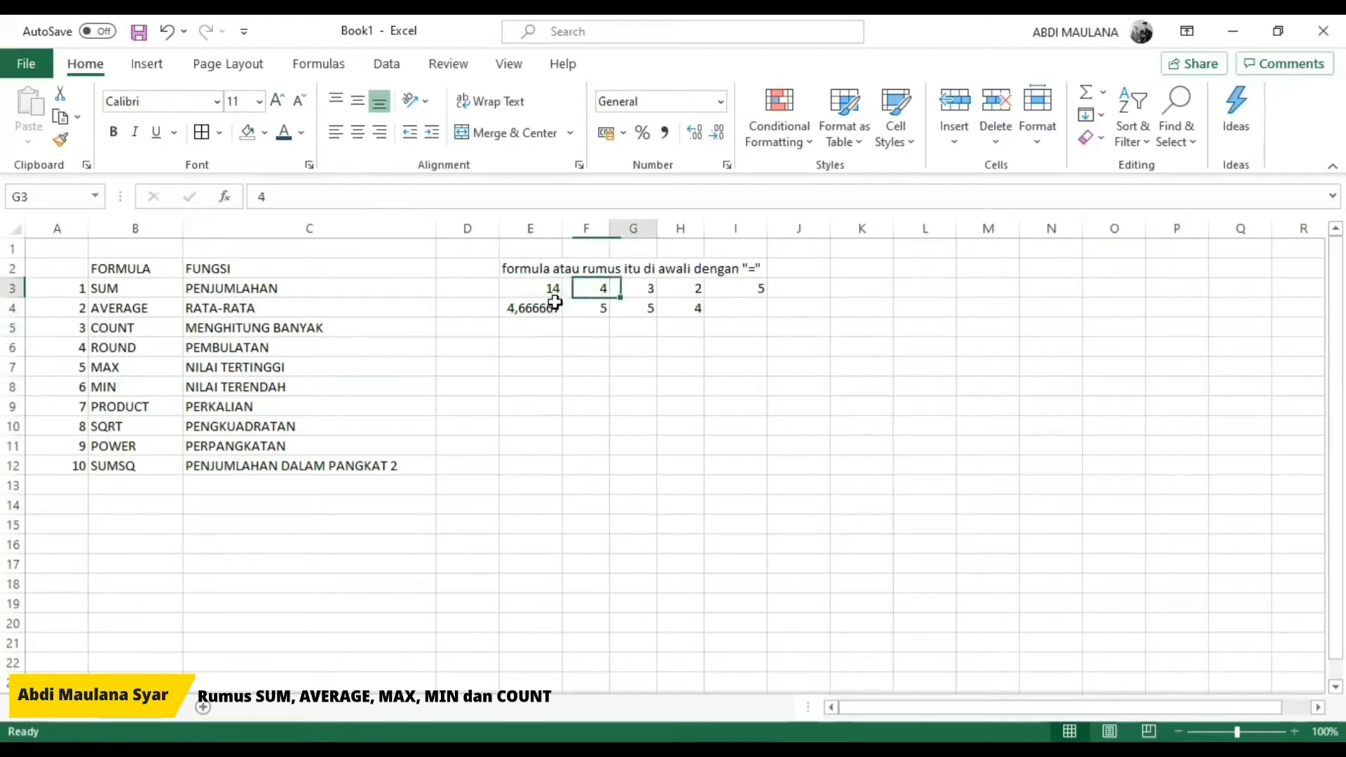
key(Left)
key(Right)
key(shift+Right)
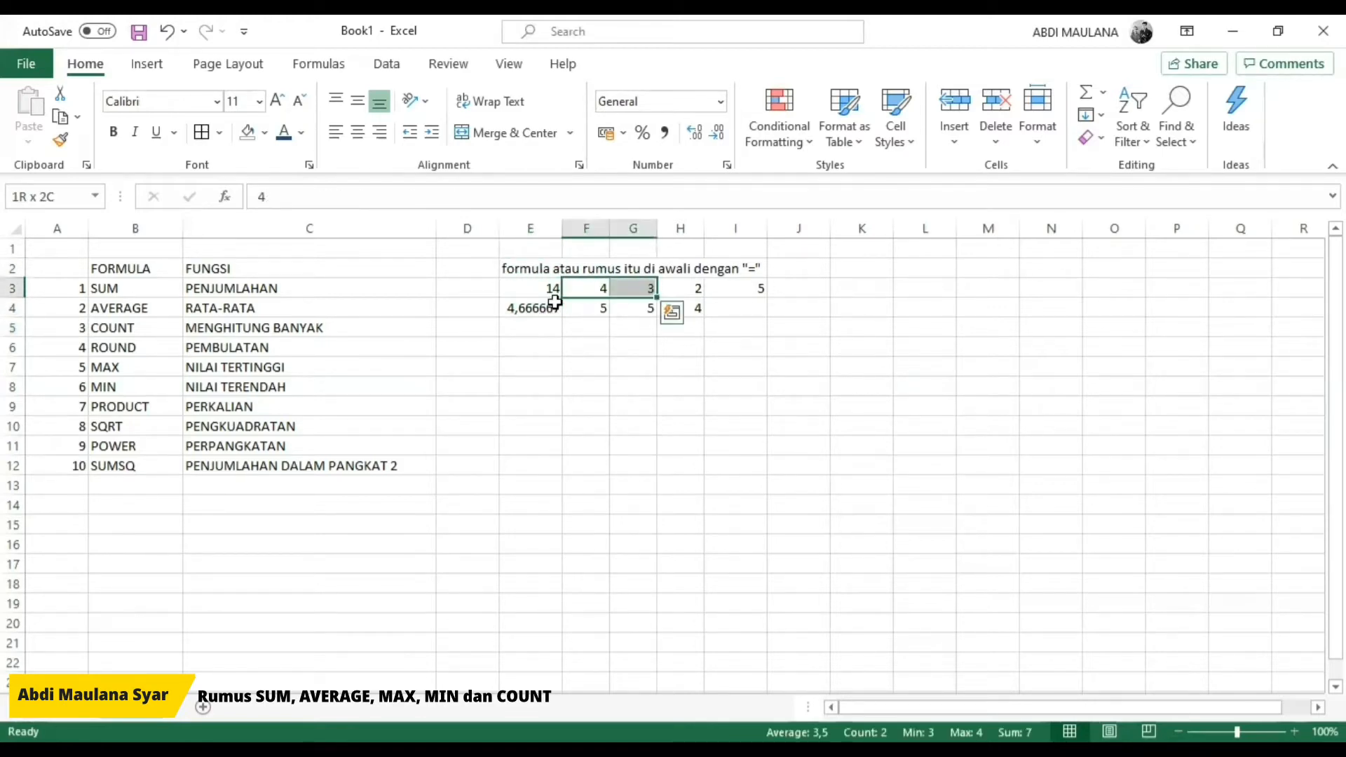
key(shift+Right)
key(shift+Right)
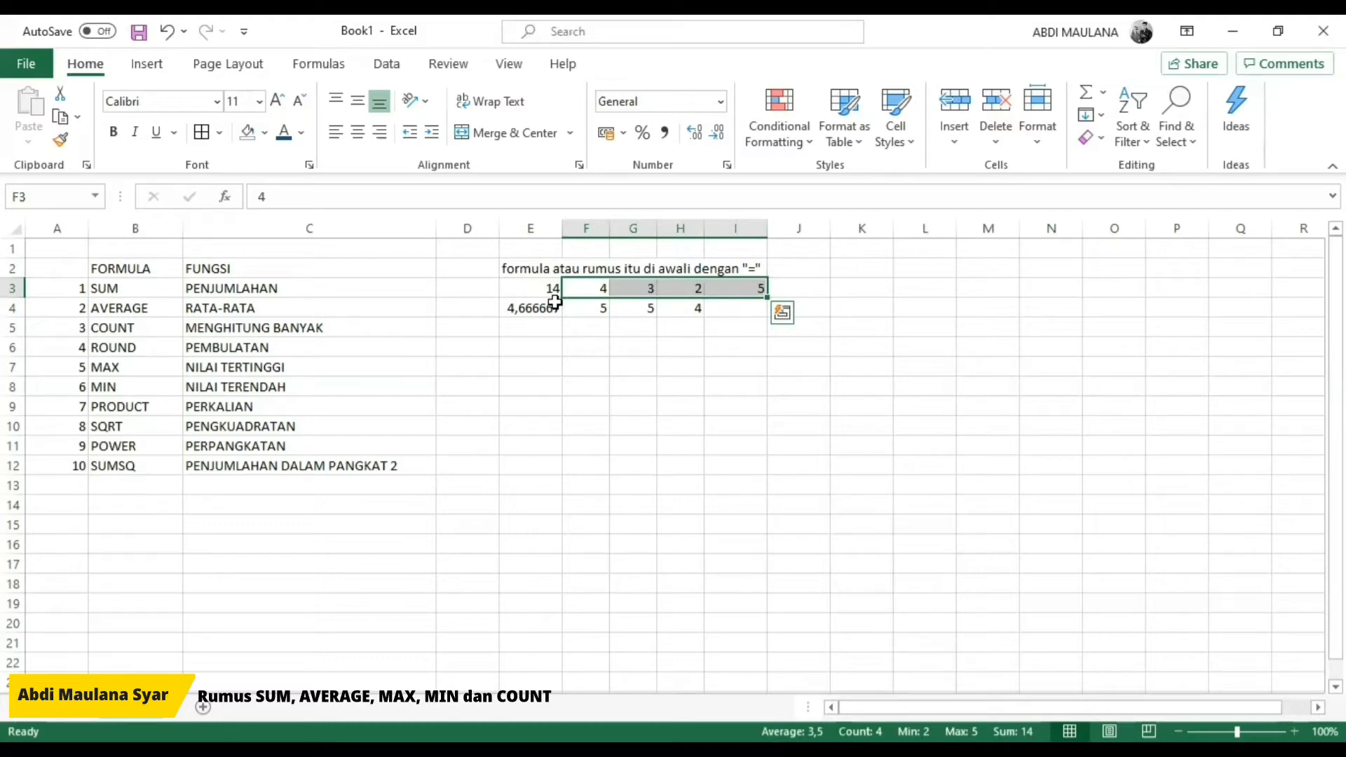
Step: Enter a COUNT formula in E5 with the arguments 4;3;2;5
key(Down)
key(Down)
key(Left)
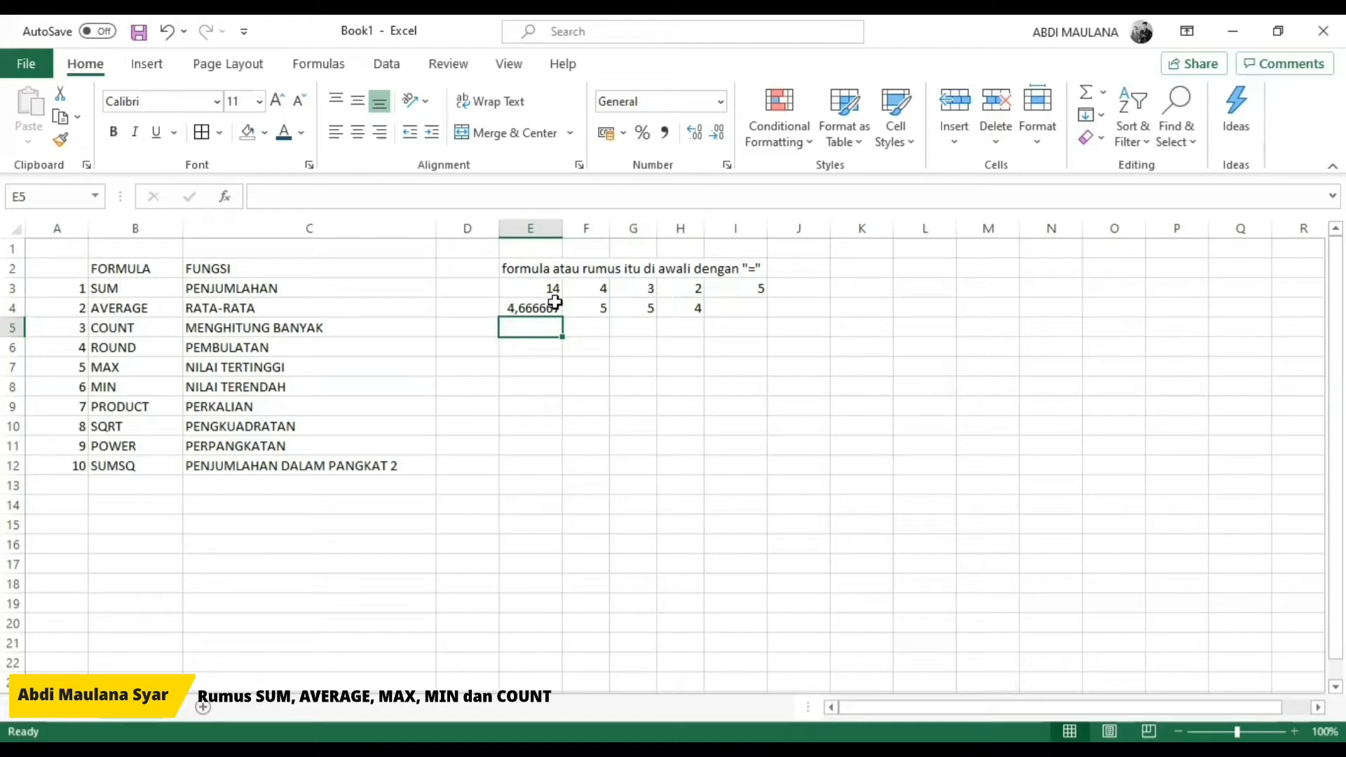
text(= )
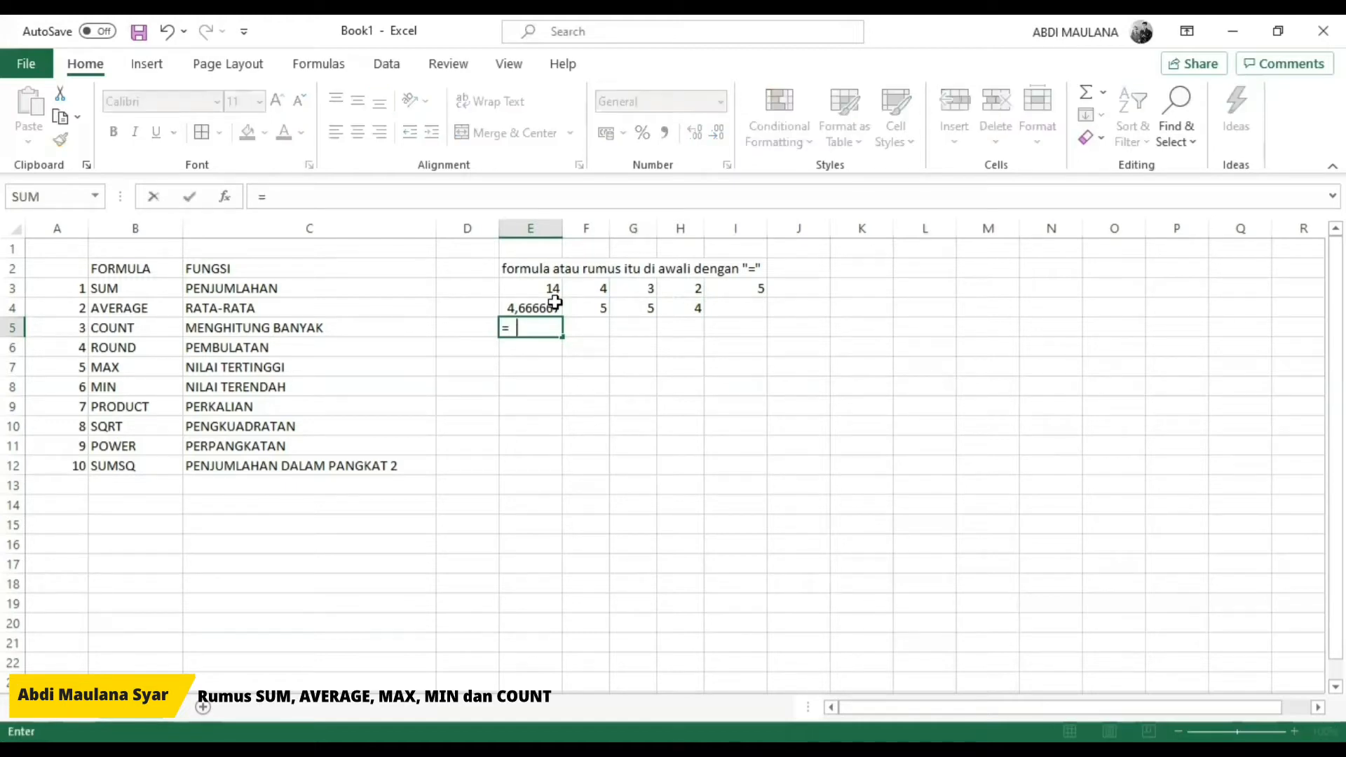
text(COUNT)
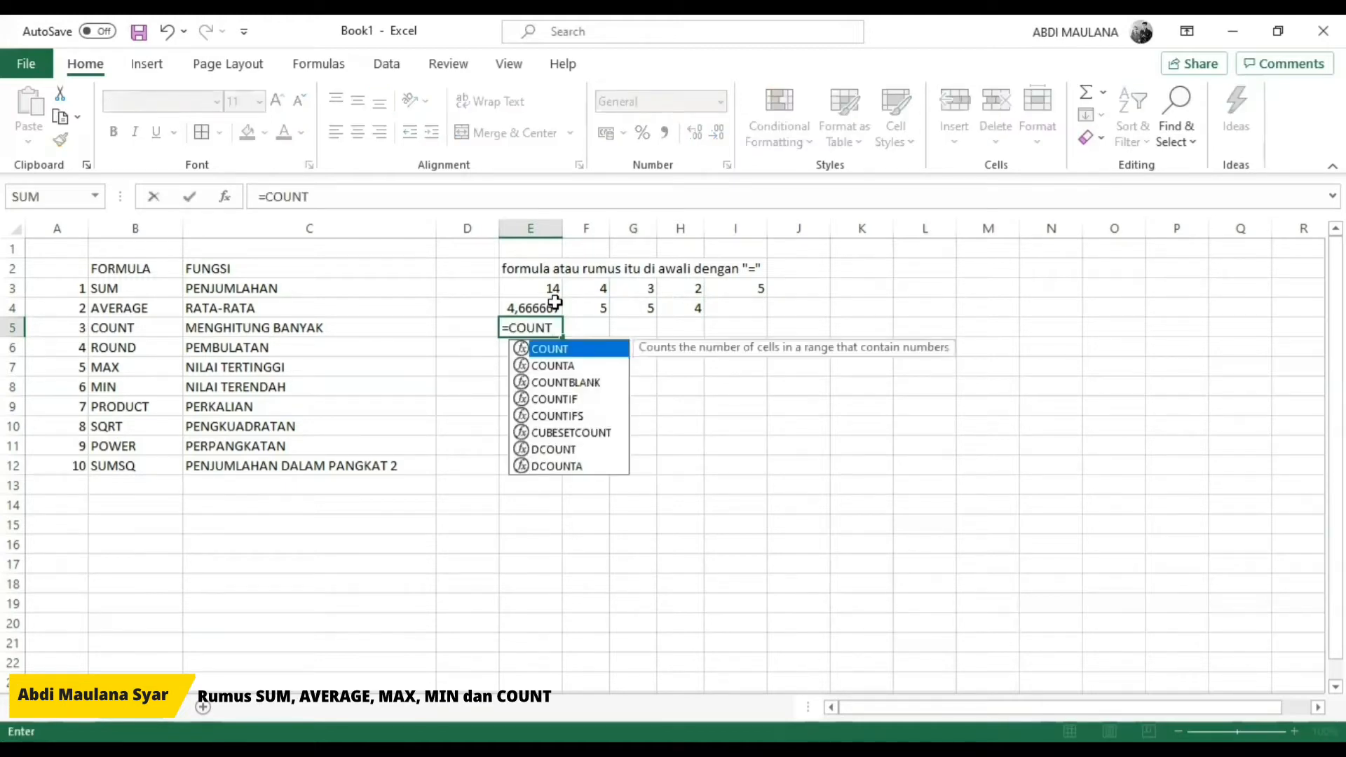
text((4)
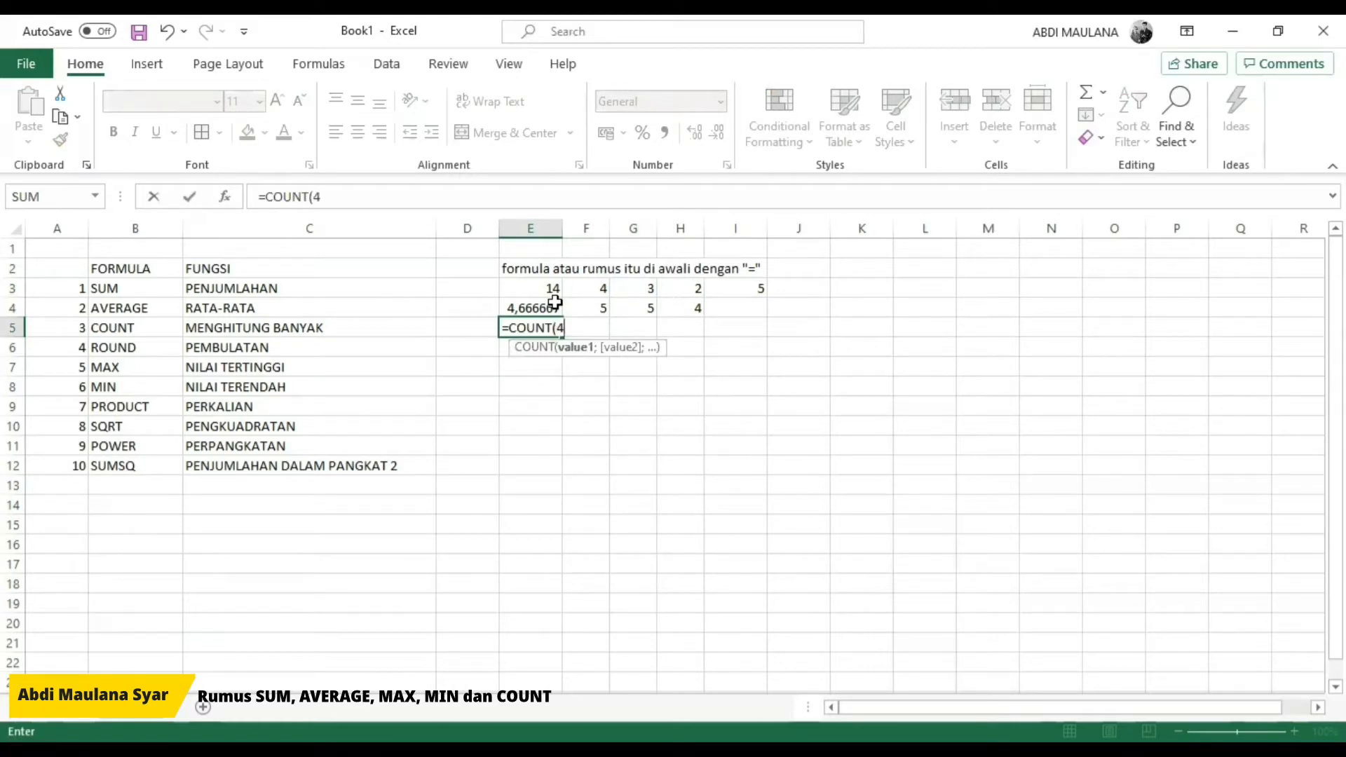
text(;)
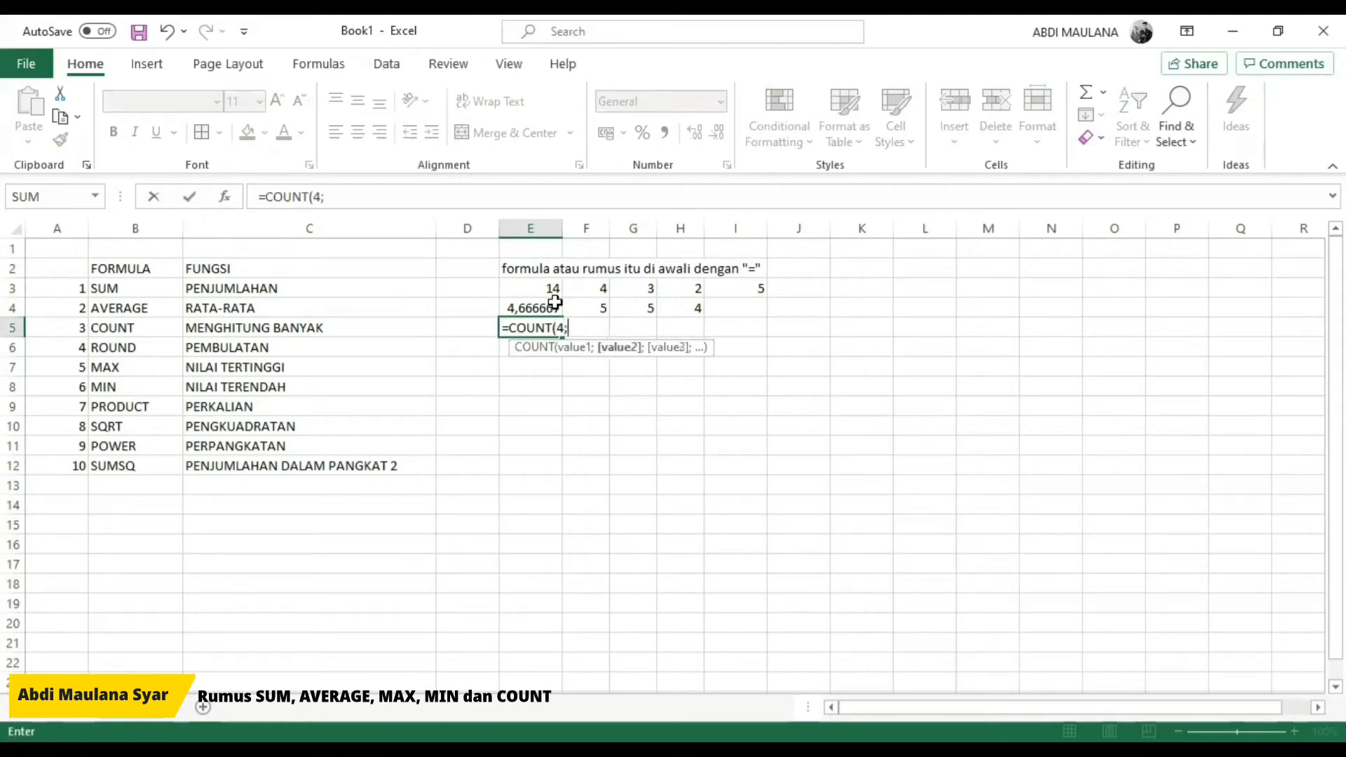
text(3;2)
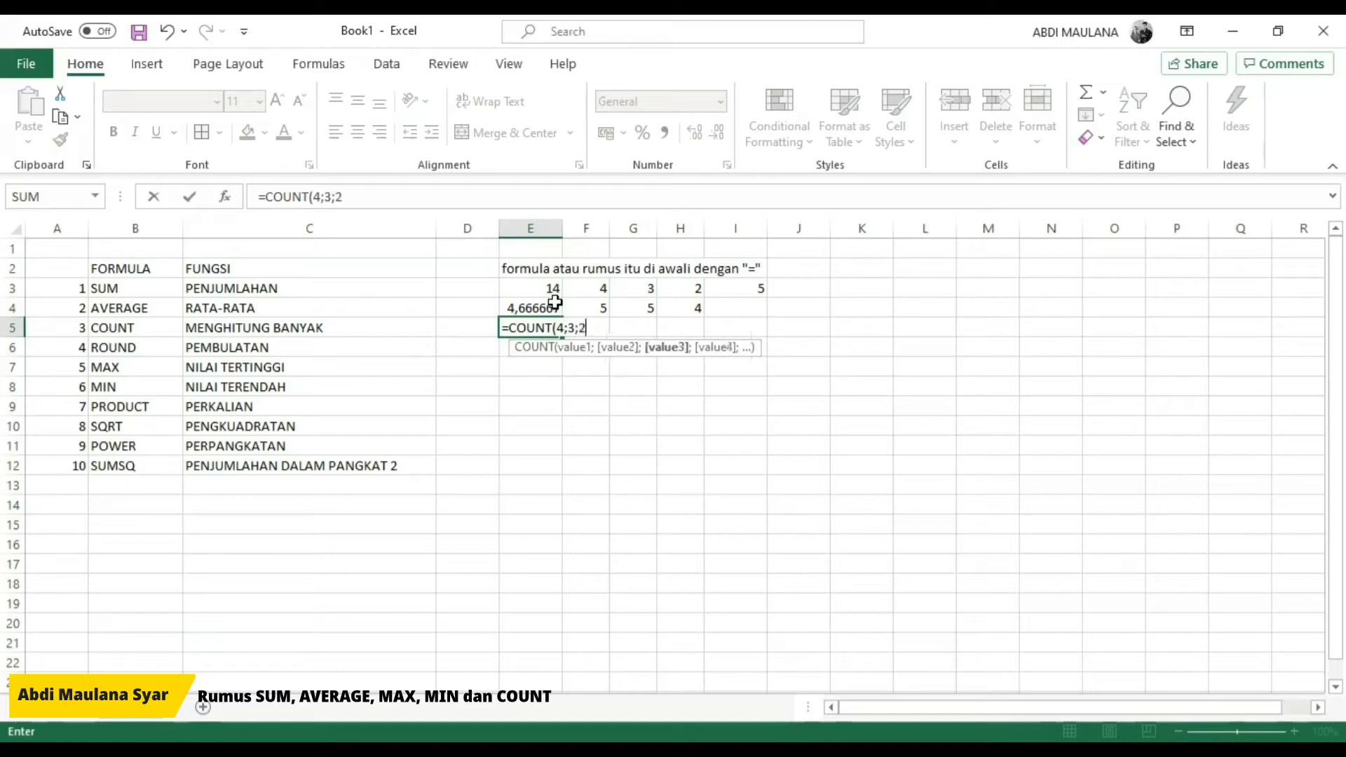
text(;5))
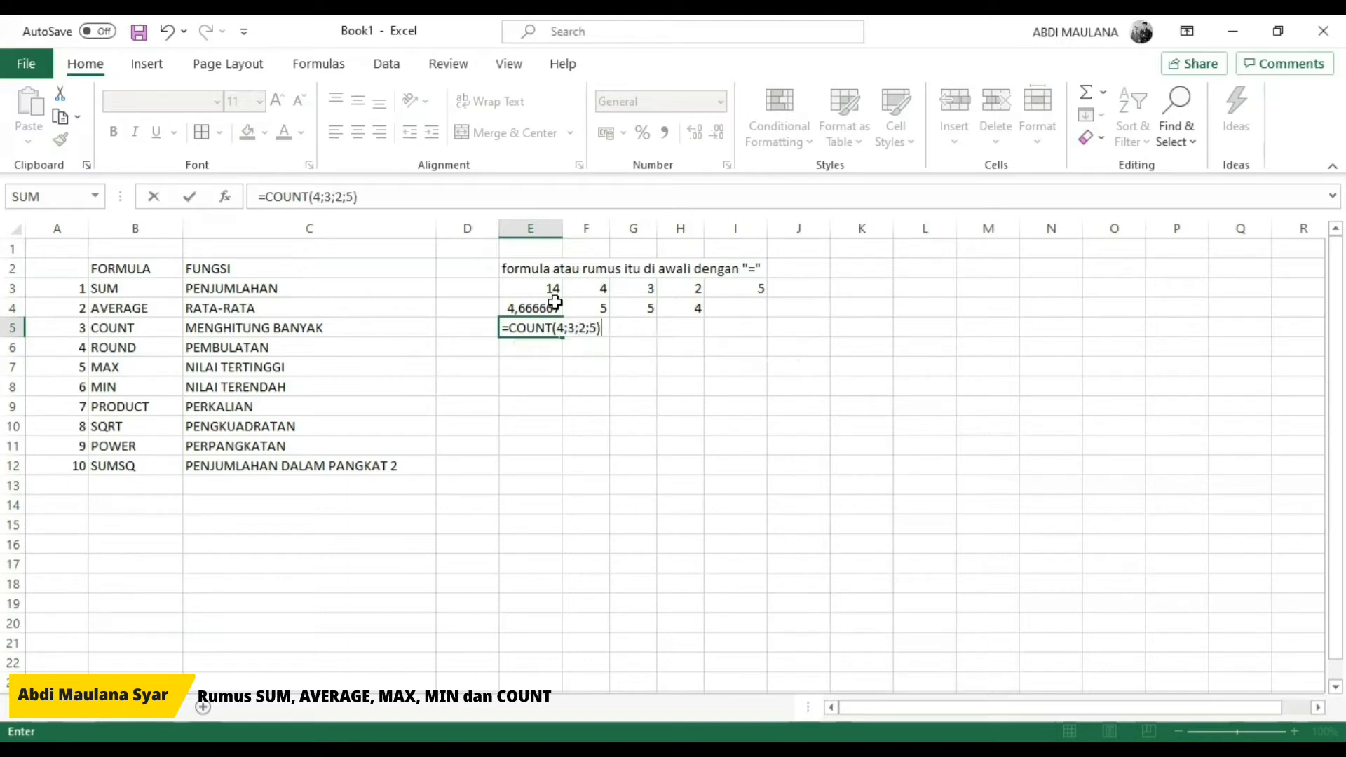
key(Return)
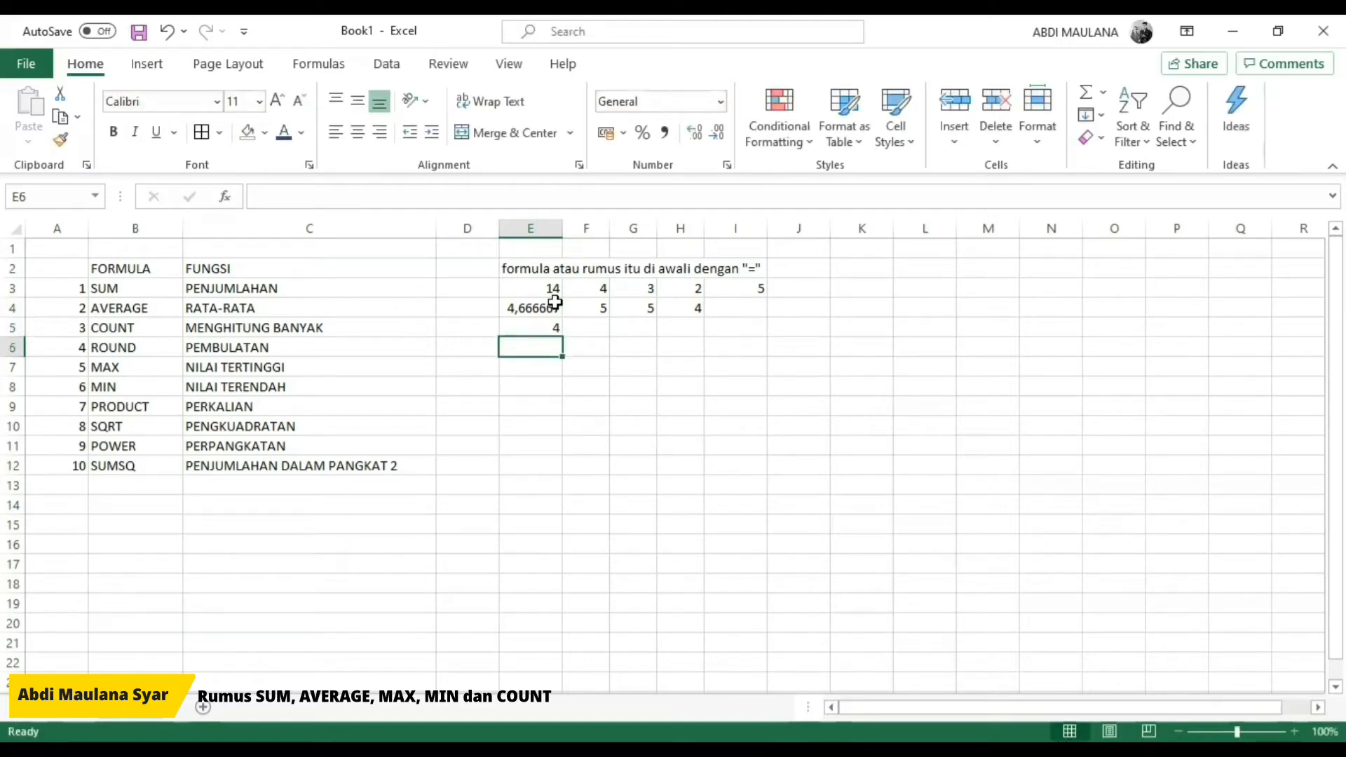
Step: Copy the values in F3:I3 into F5:I5 beside the COUNT formula
key(Up)
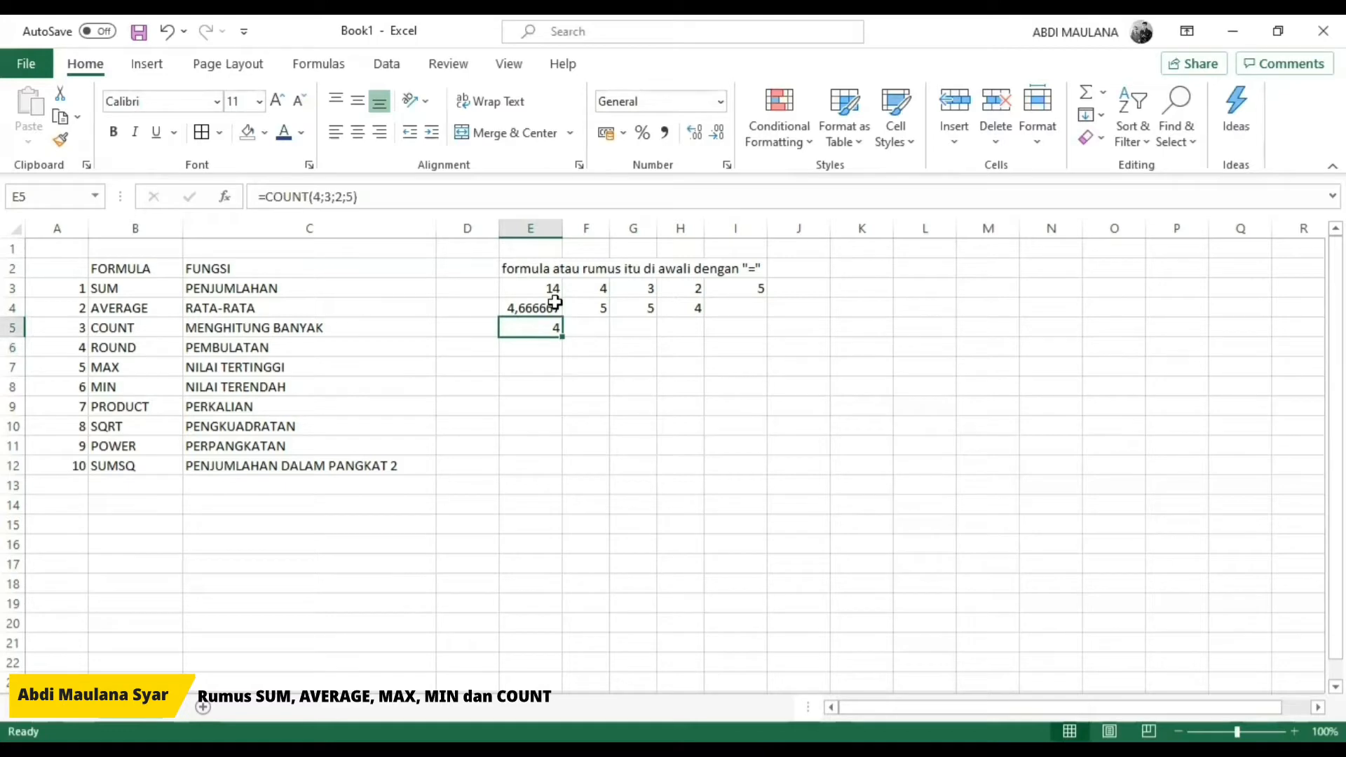
key(Up)
key(Up)
key(Right)
key(shift+Right)
key(shift+Right)
key(shift+Right)
key(ctrl+c)
key(Down)
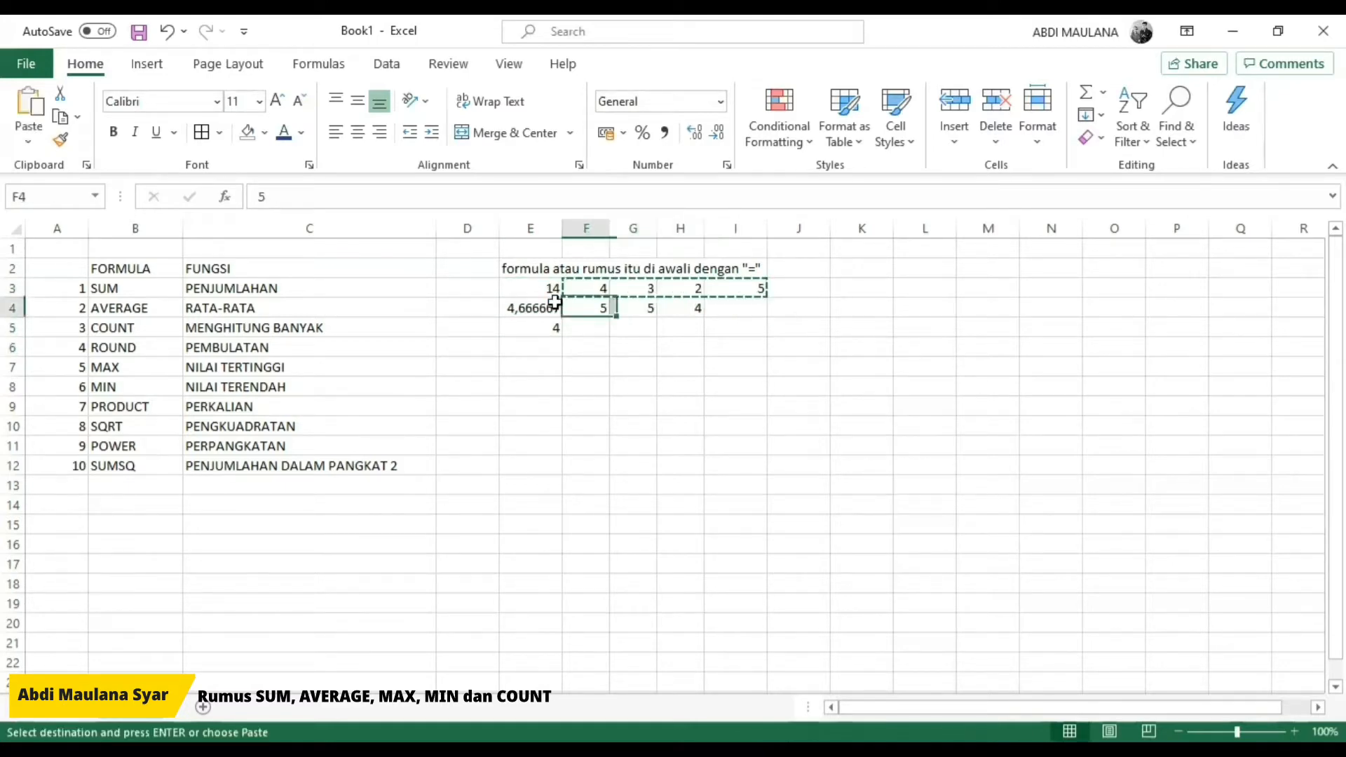
key(Down)
key(ctrl+v)
key(Escape)
key(Down)
key(Down)
key(Left)
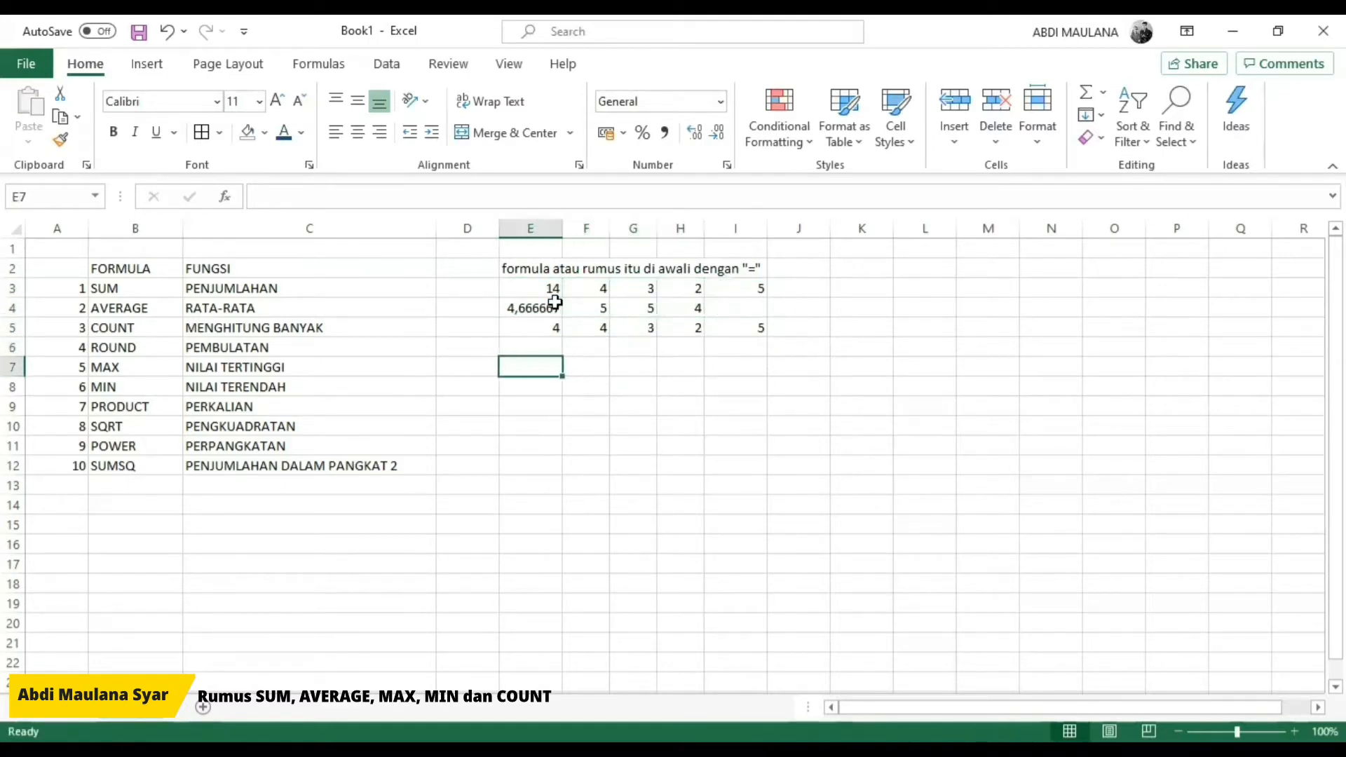
Step: Enter a ROUND formula in E6 that rounds 4,66666 to 2 digits
key(Up)
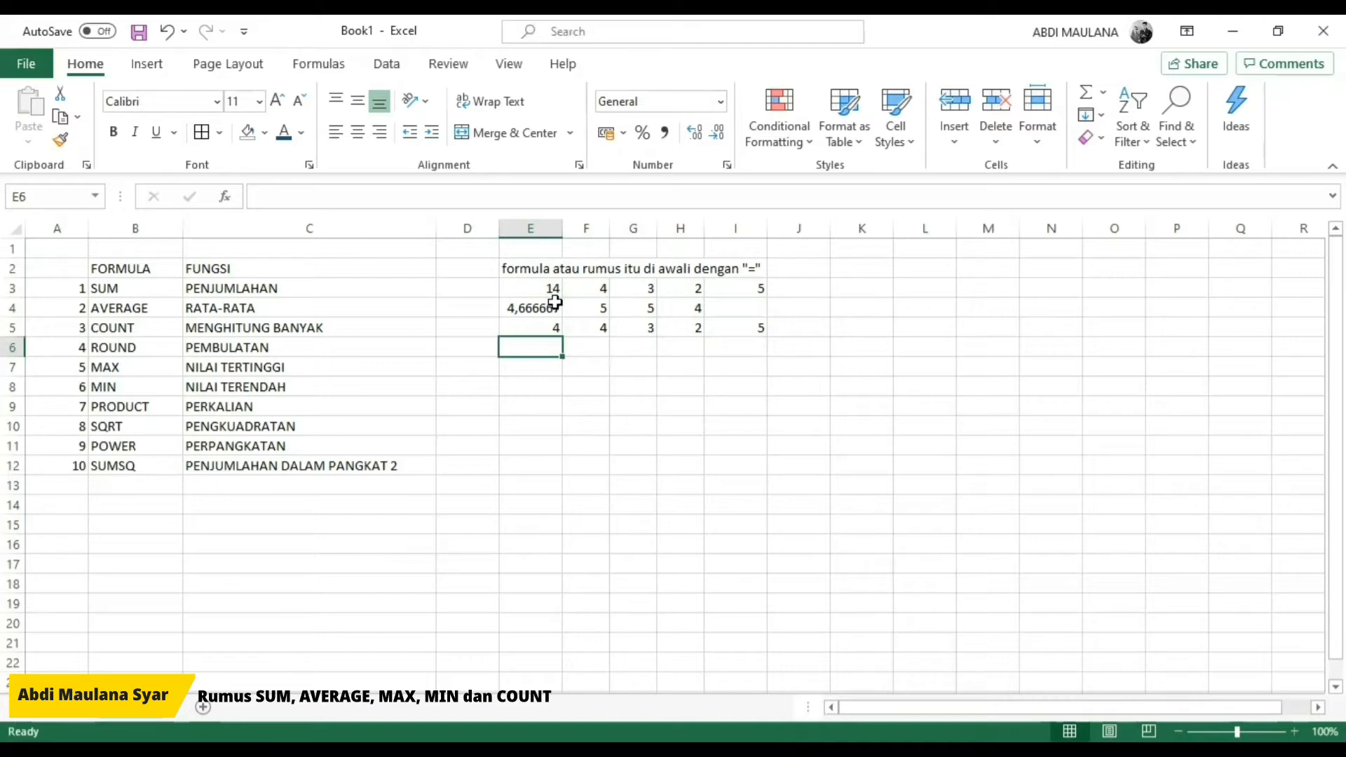
click(554, 302)
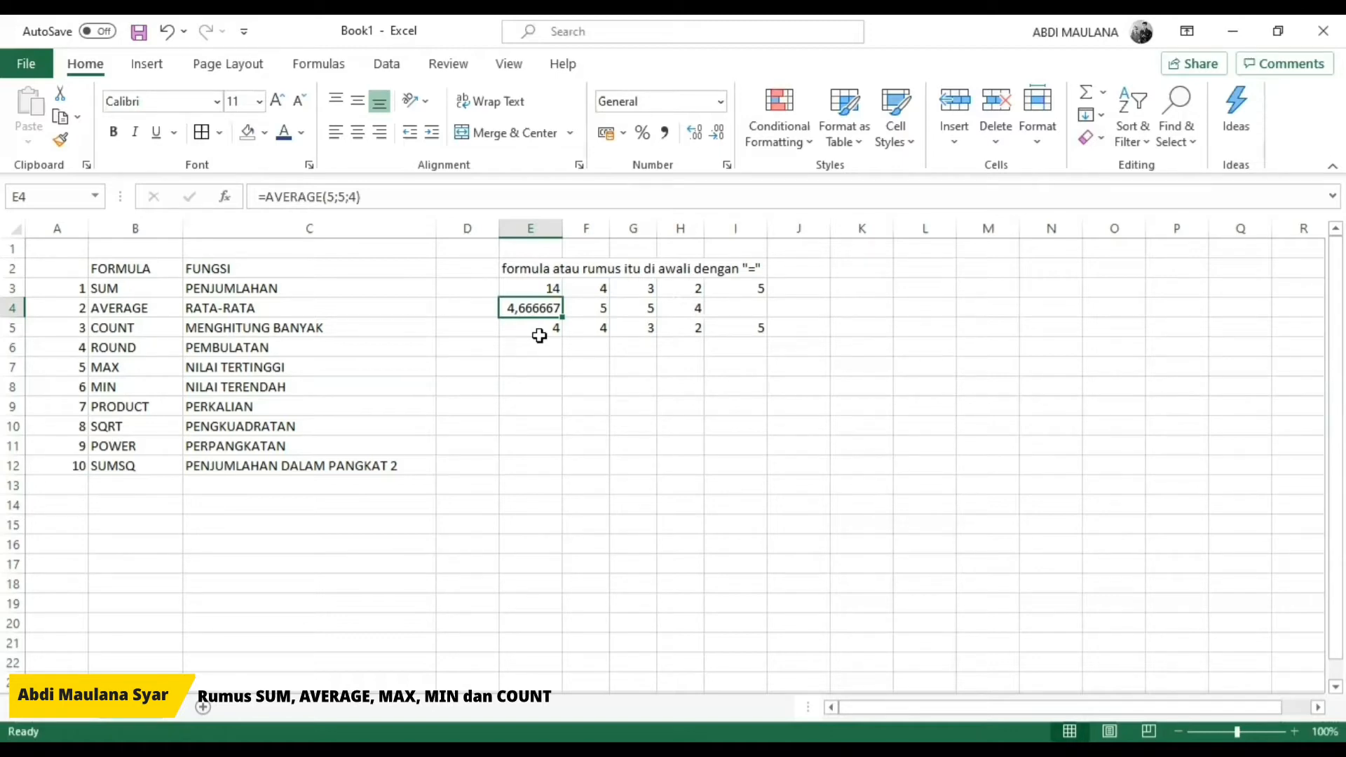
key(Down)
key(Down)
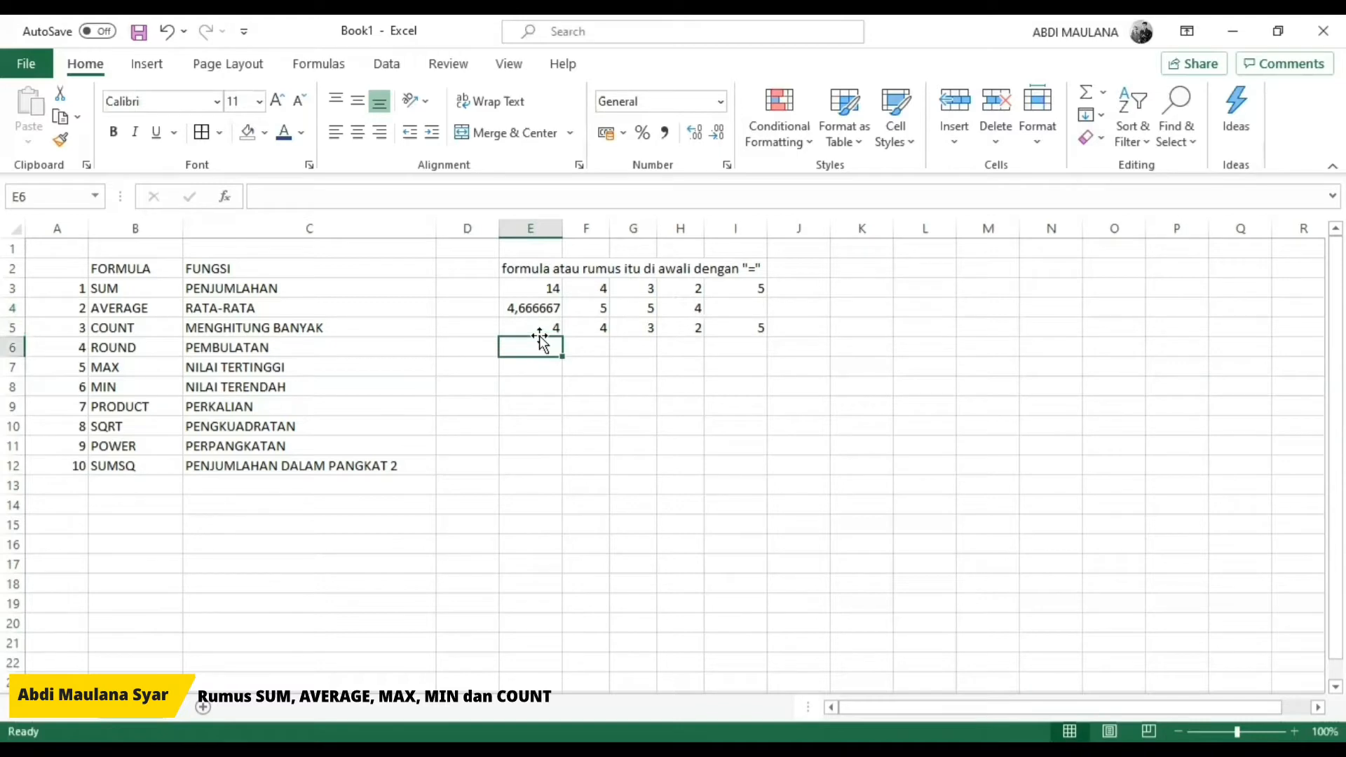
text(=)
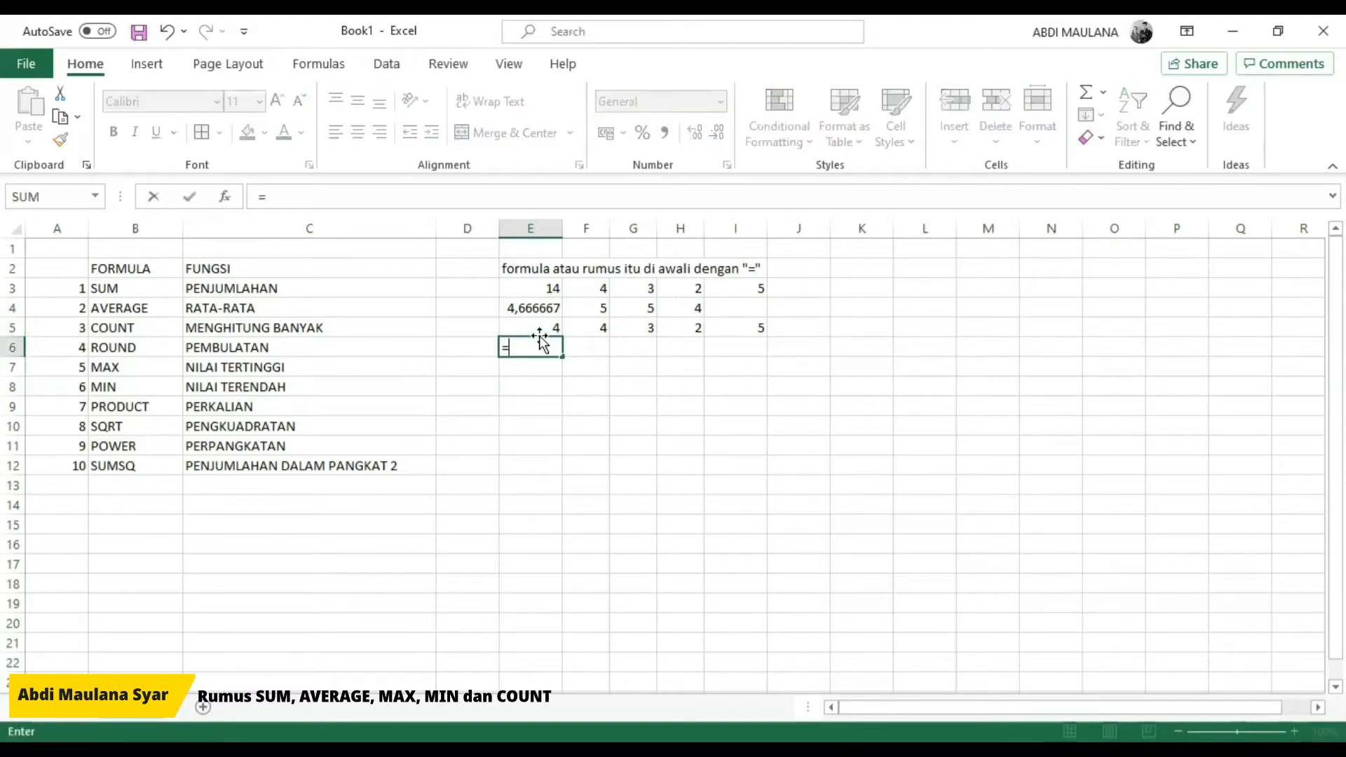
text(ROUND)
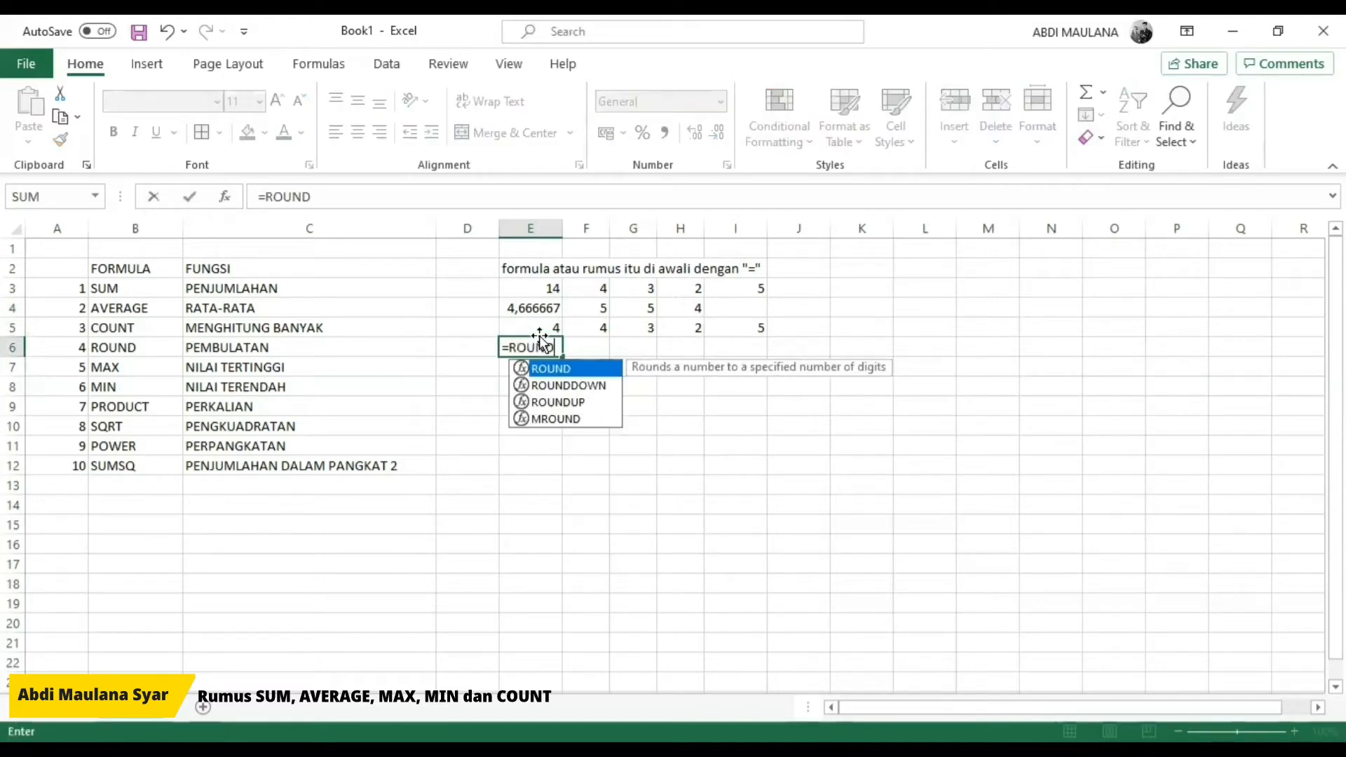
text(()
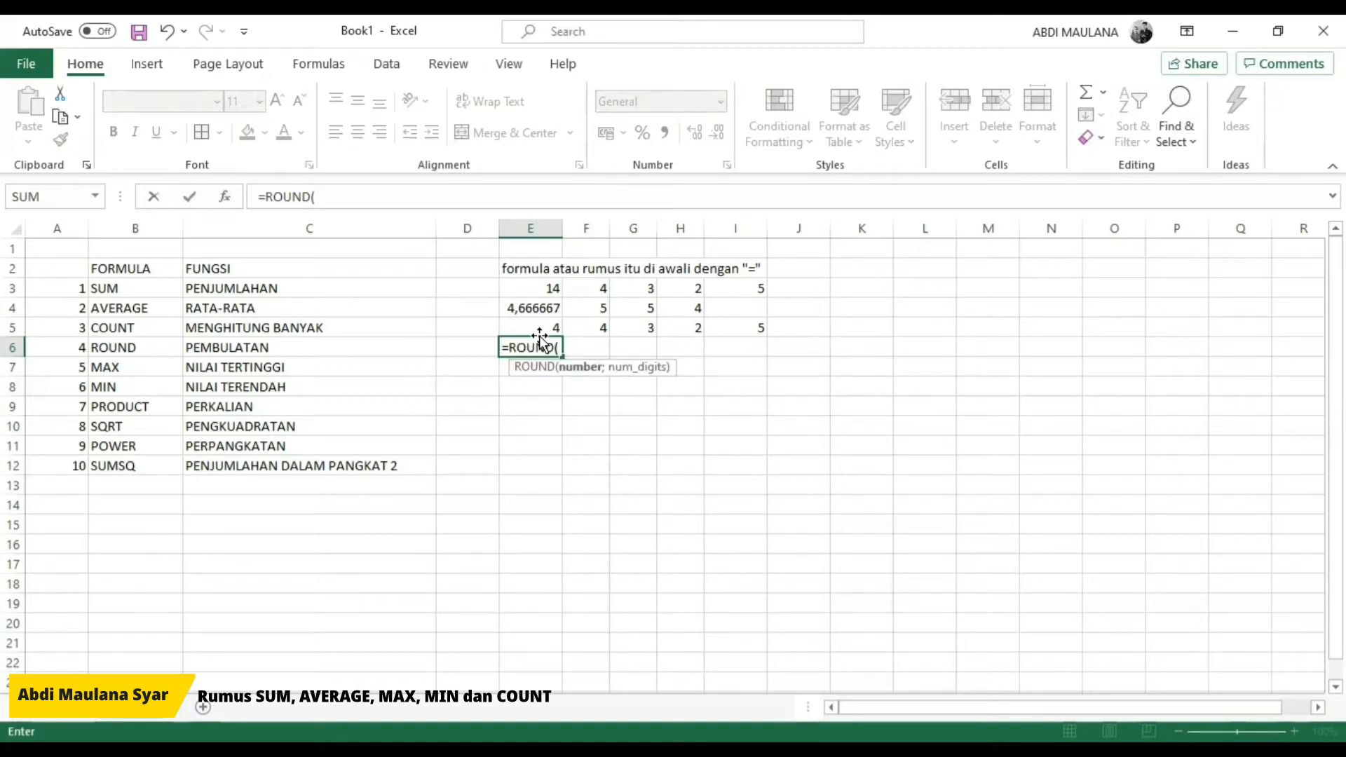
text(4,66666;)
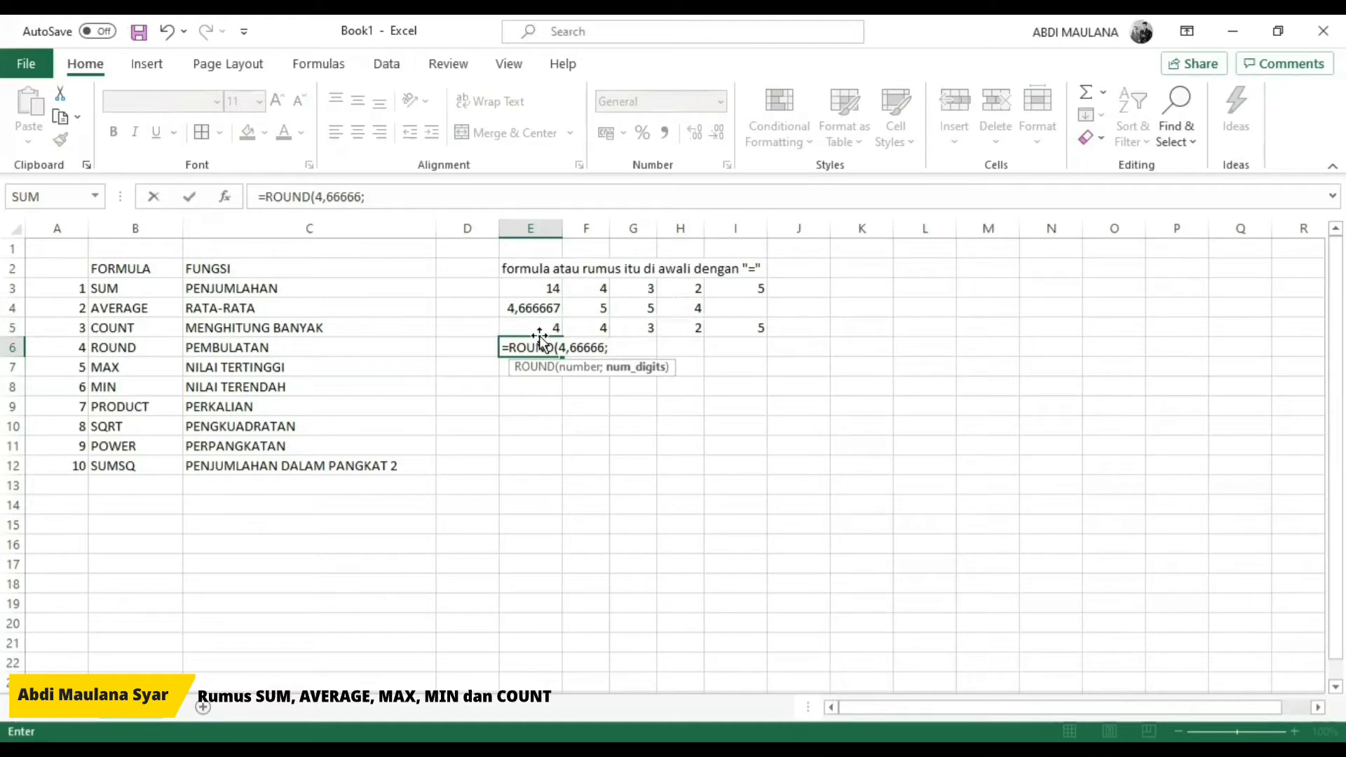
text(2)
key(Return)
Step: Change the number of digits in E6's ROUND formula to 0
click(541, 343)
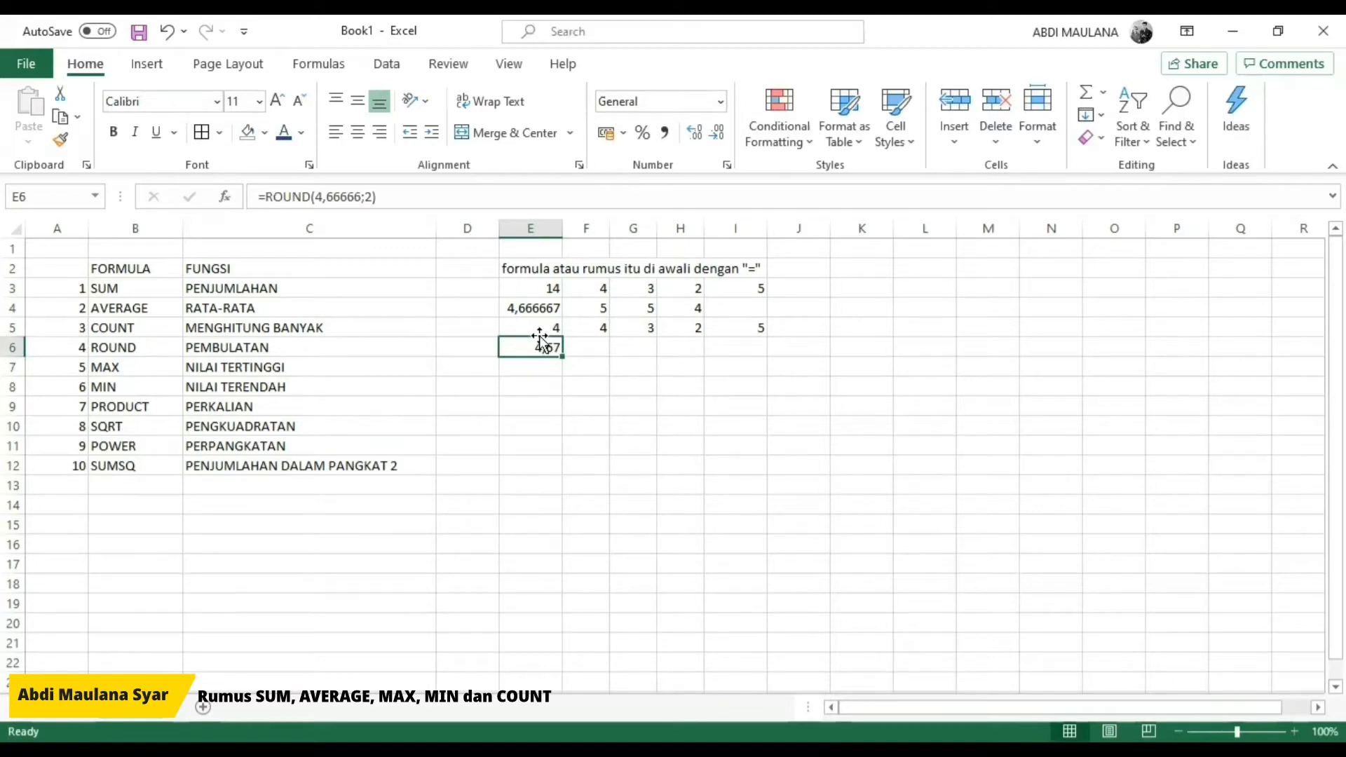
double_click(541, 342)
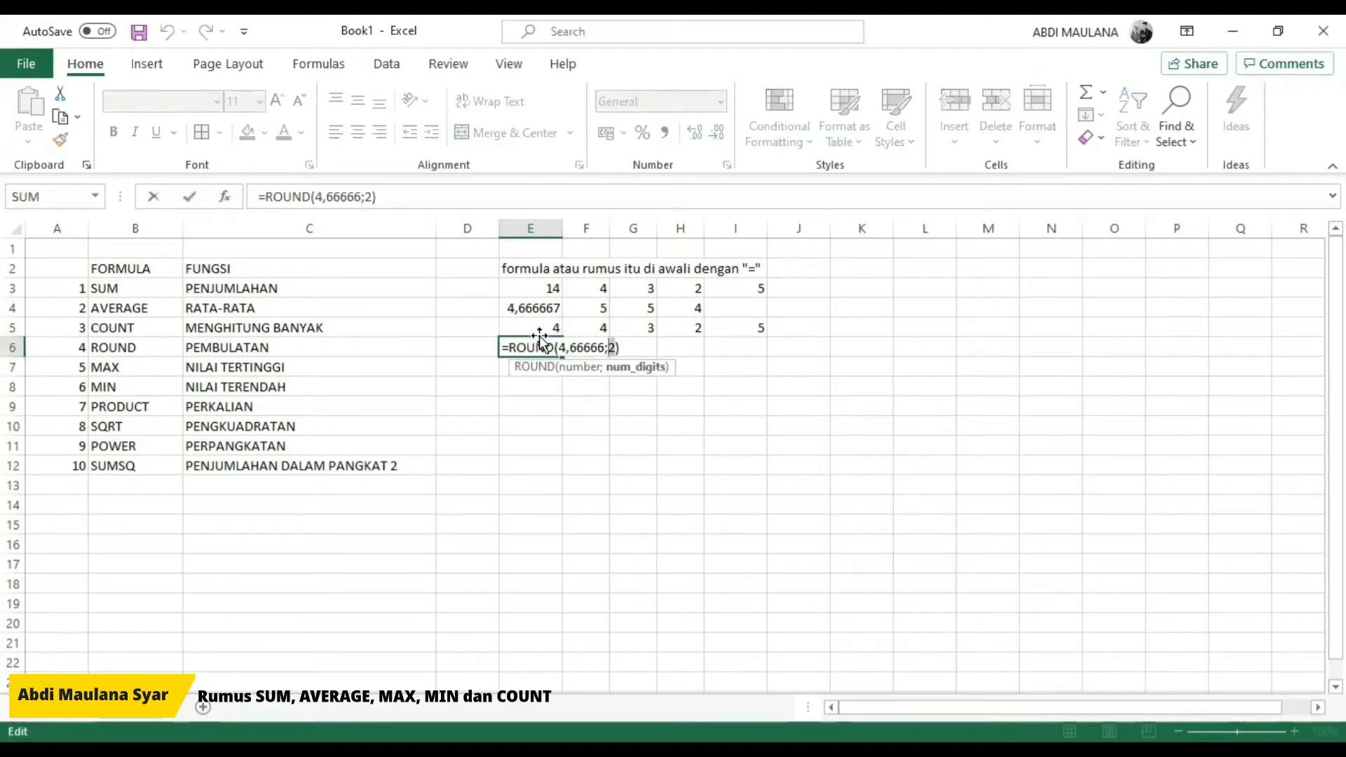
text(0)
key(Return)
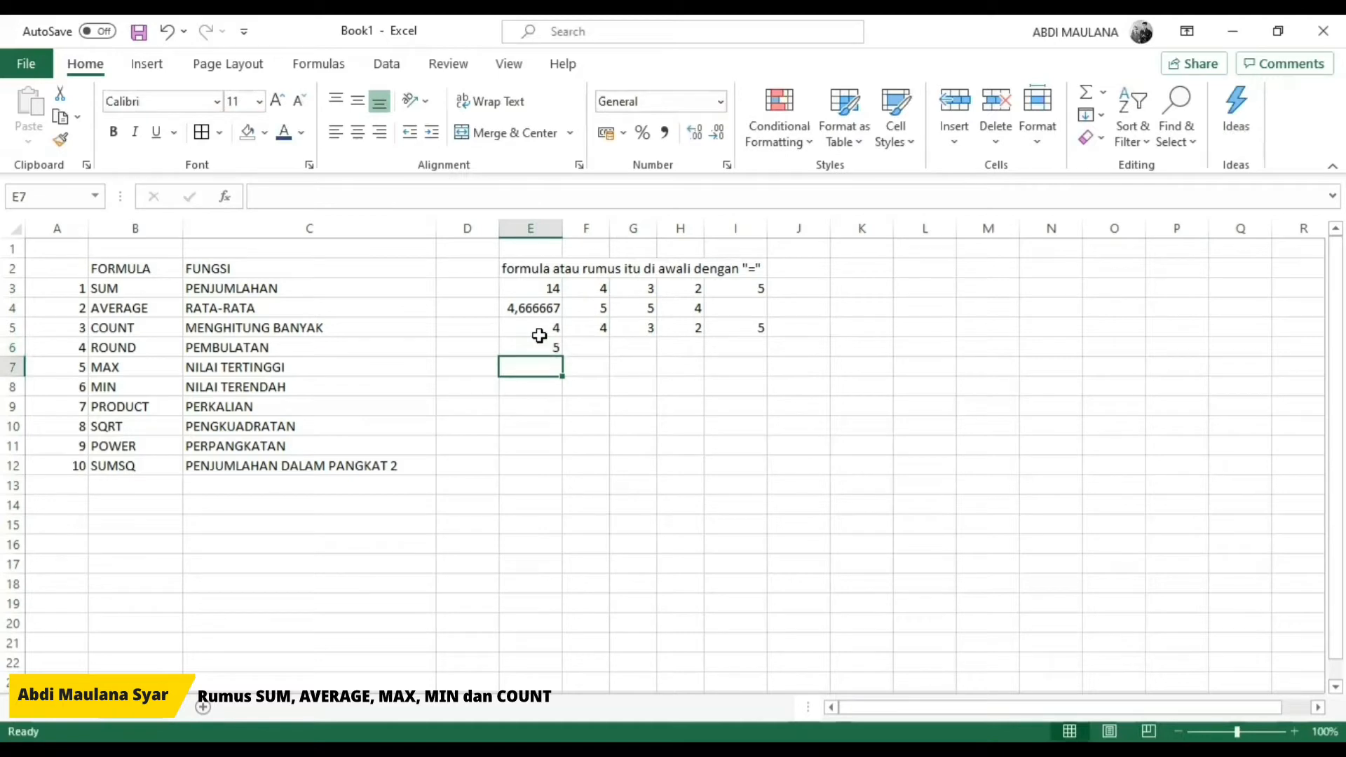
Step: Set the number of digits in E6's ROUND formula to 1
click(540, 338)
double_click(541, 342)
text(1)
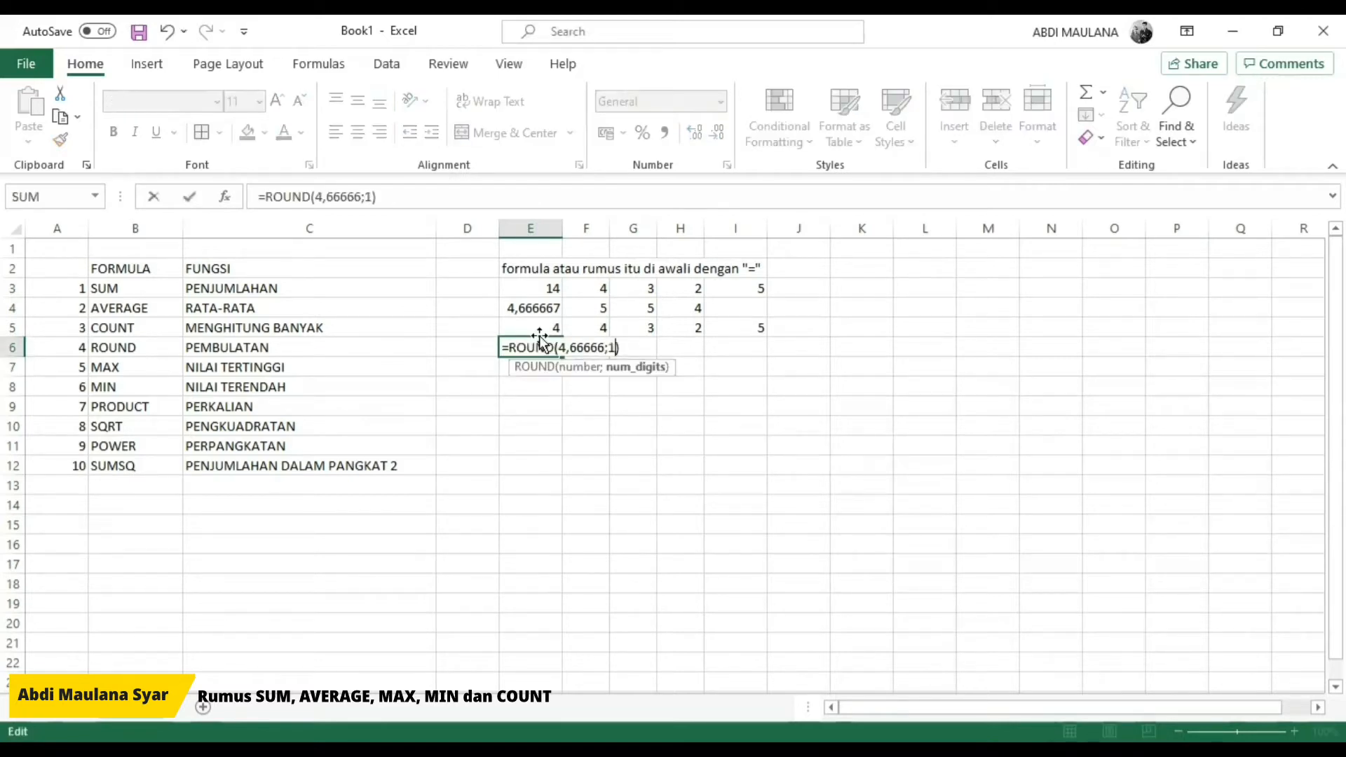
key(Return)
click(541, 342)
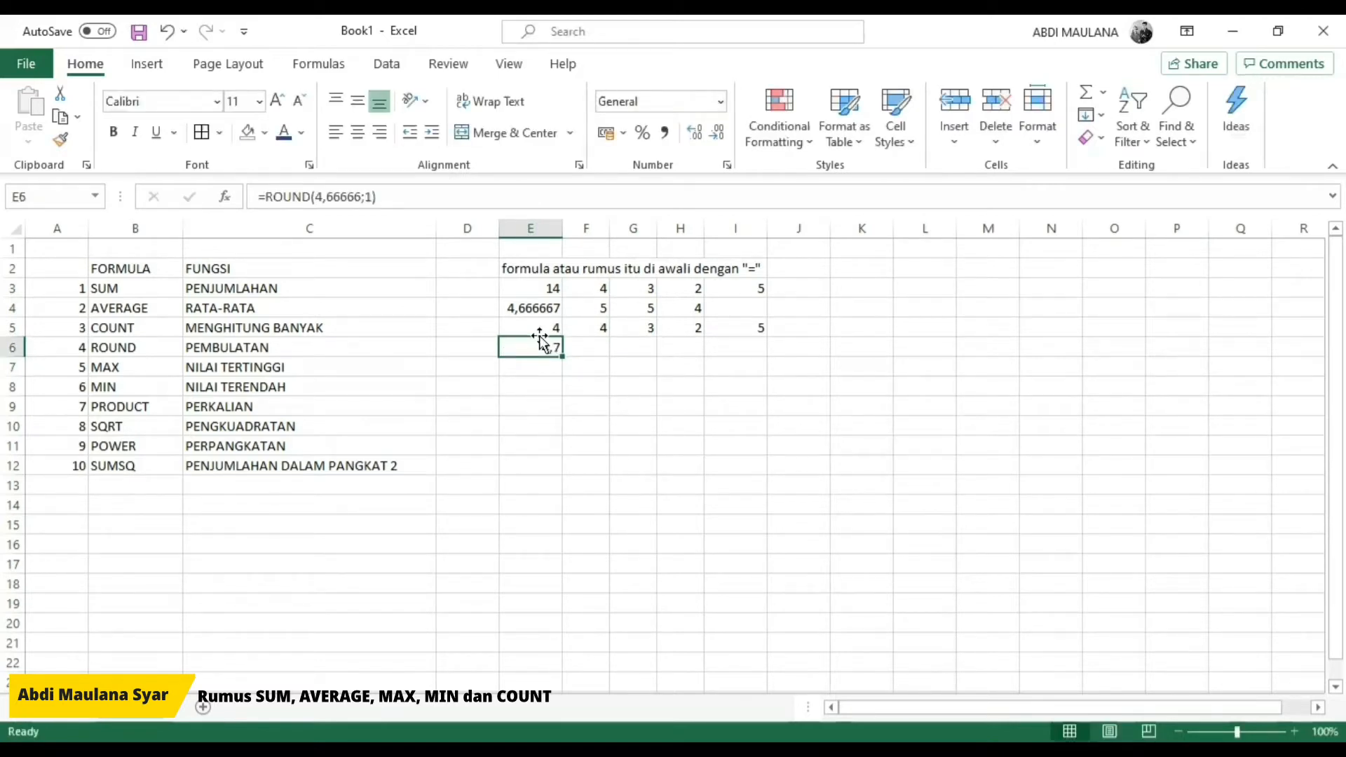
Step: Enter the example value 4,666667 in F6 beside the ROUND formula
key(Right)
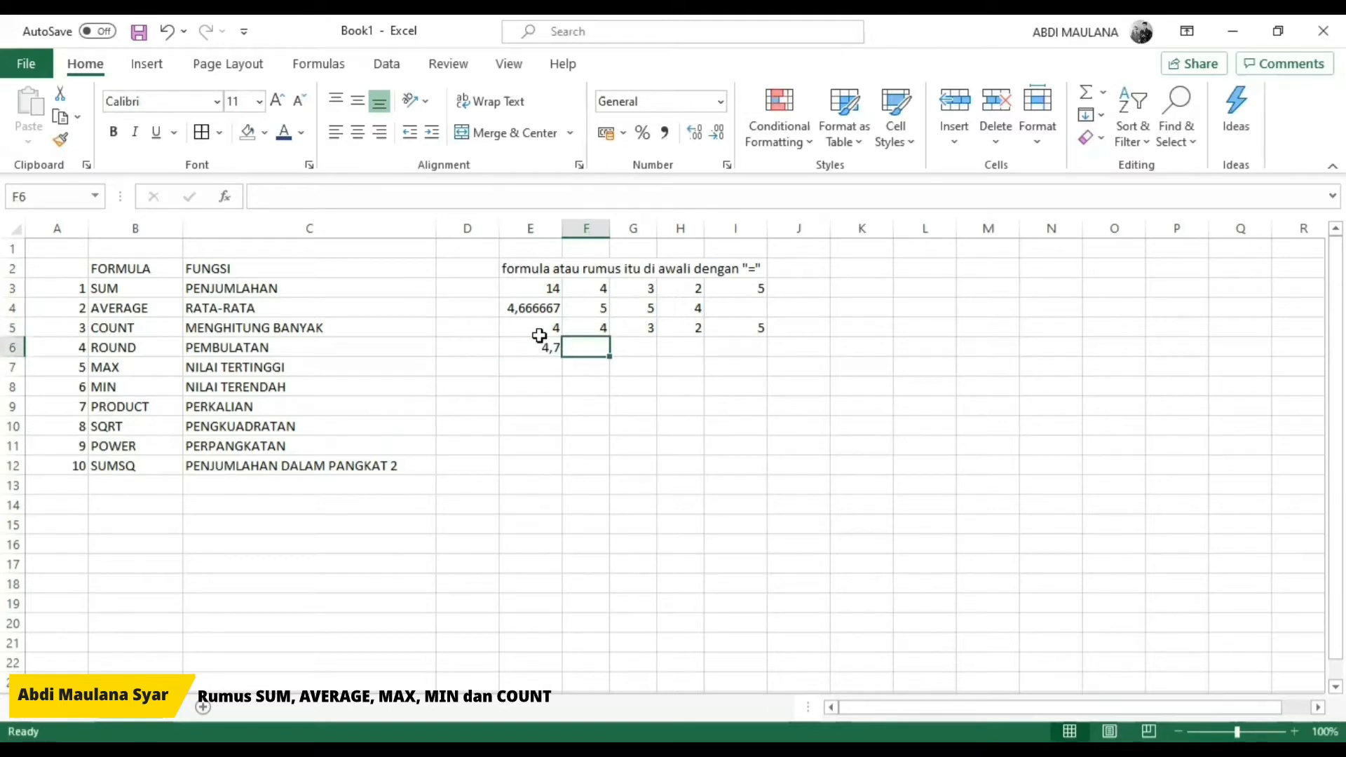
text(4,)
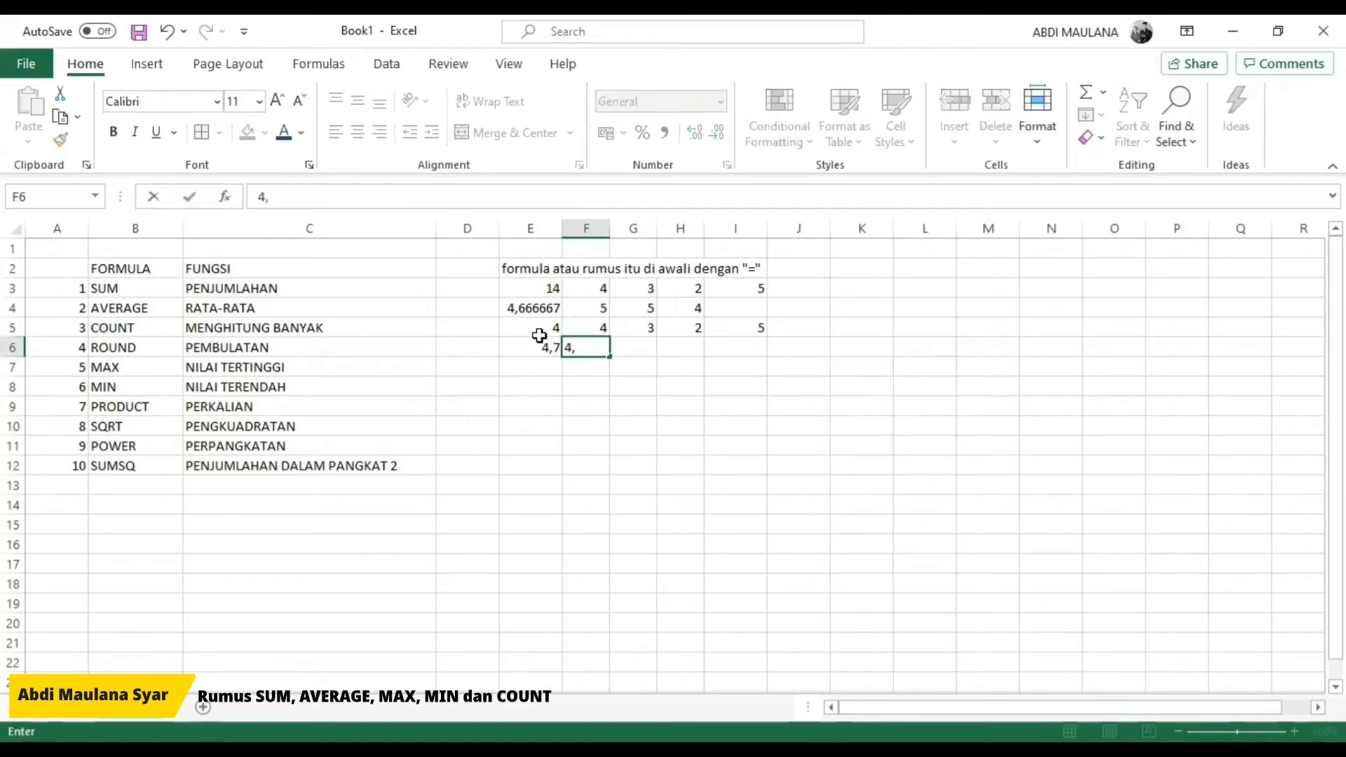
text(666667)
key(Return)
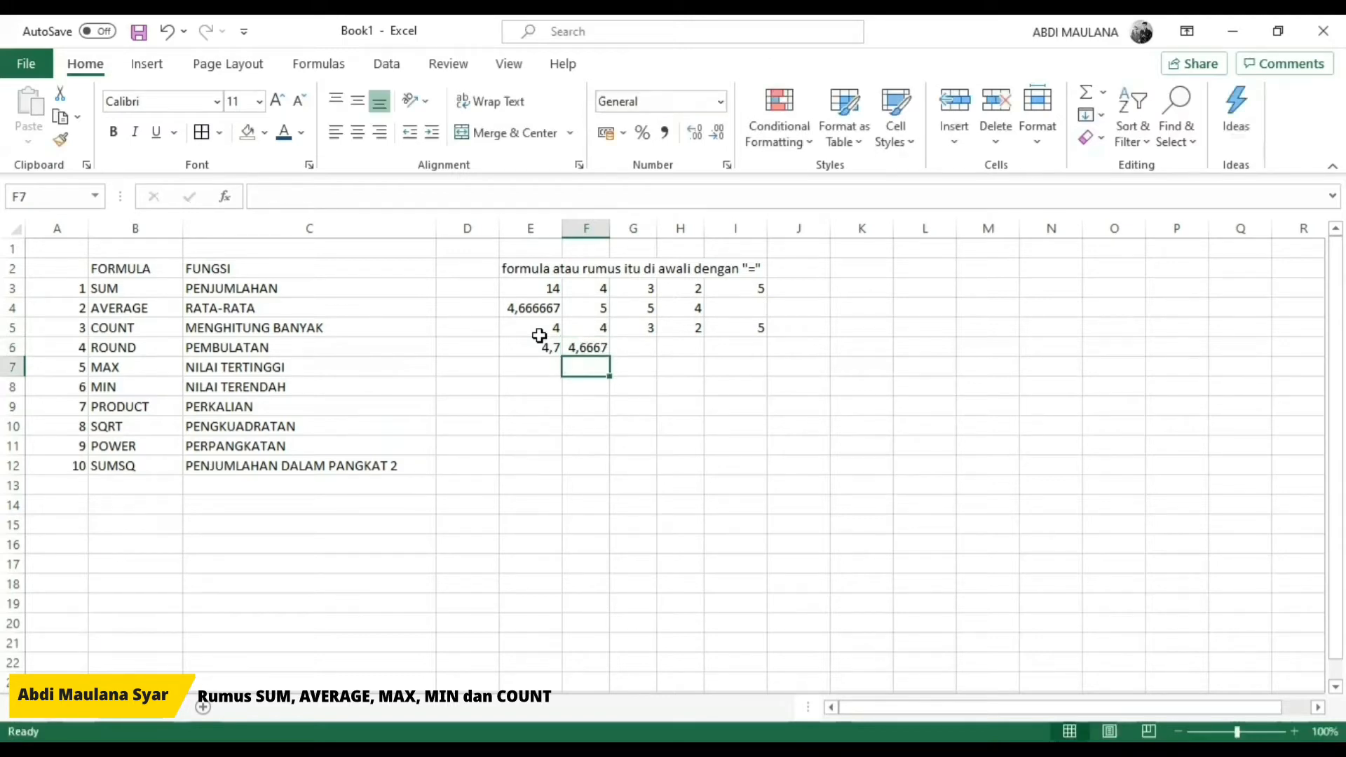
Step: Enter a MAX formula in E7 with the arguments 4;3;2;5
key(Left)
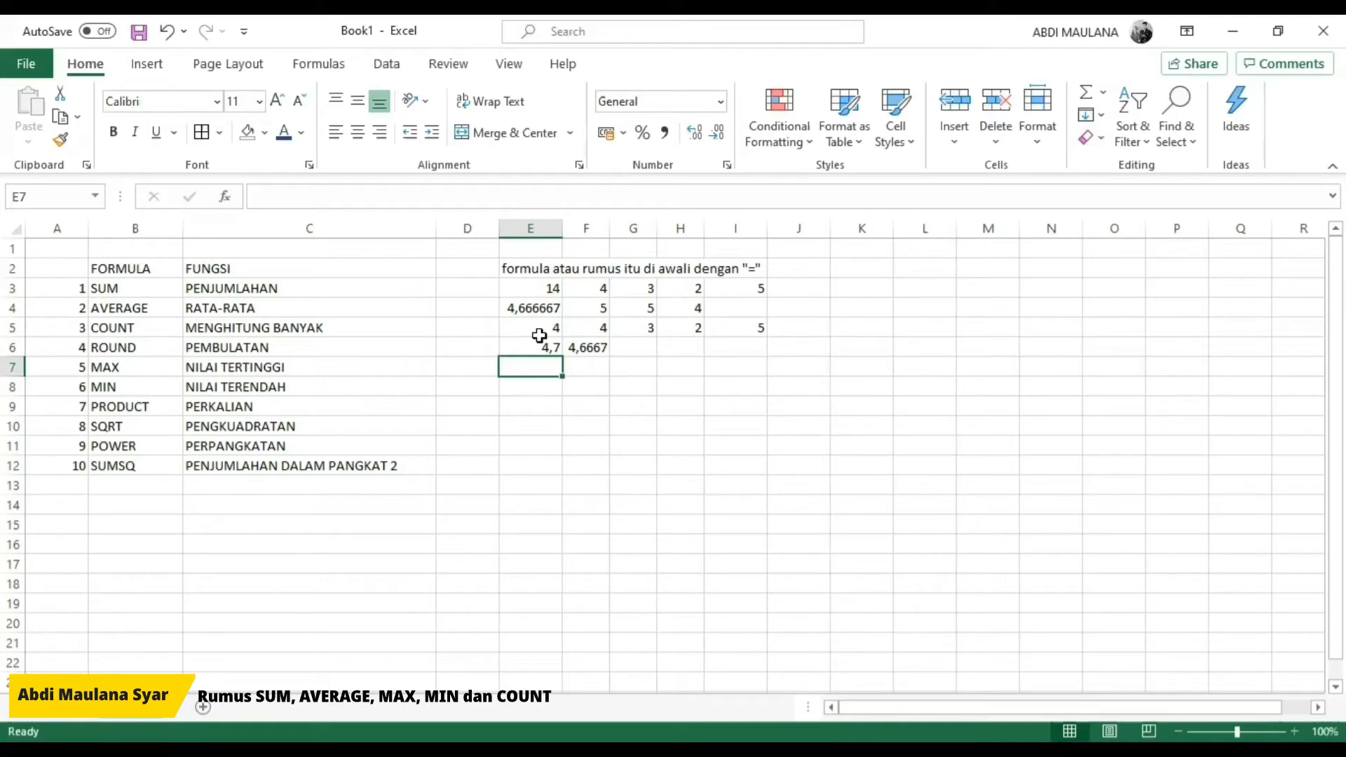
text(=)
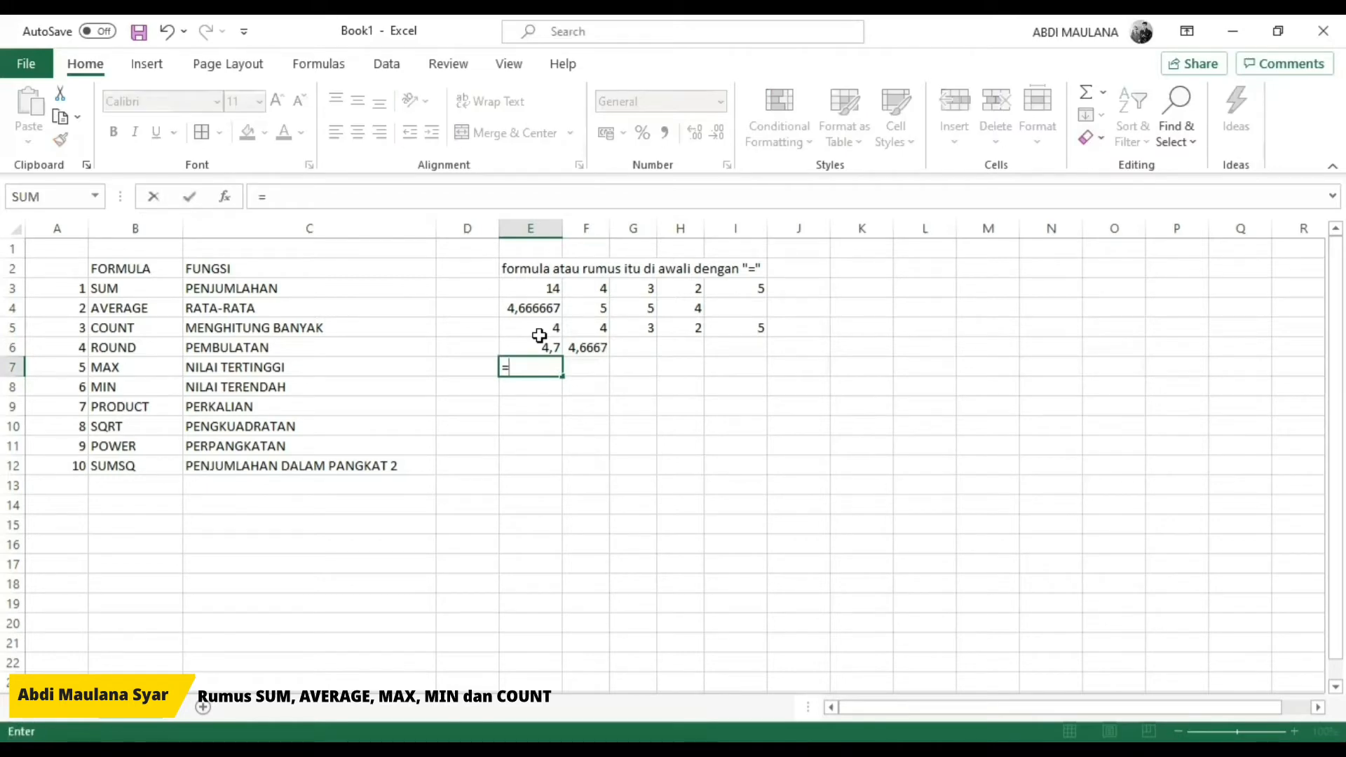
text(MAX()
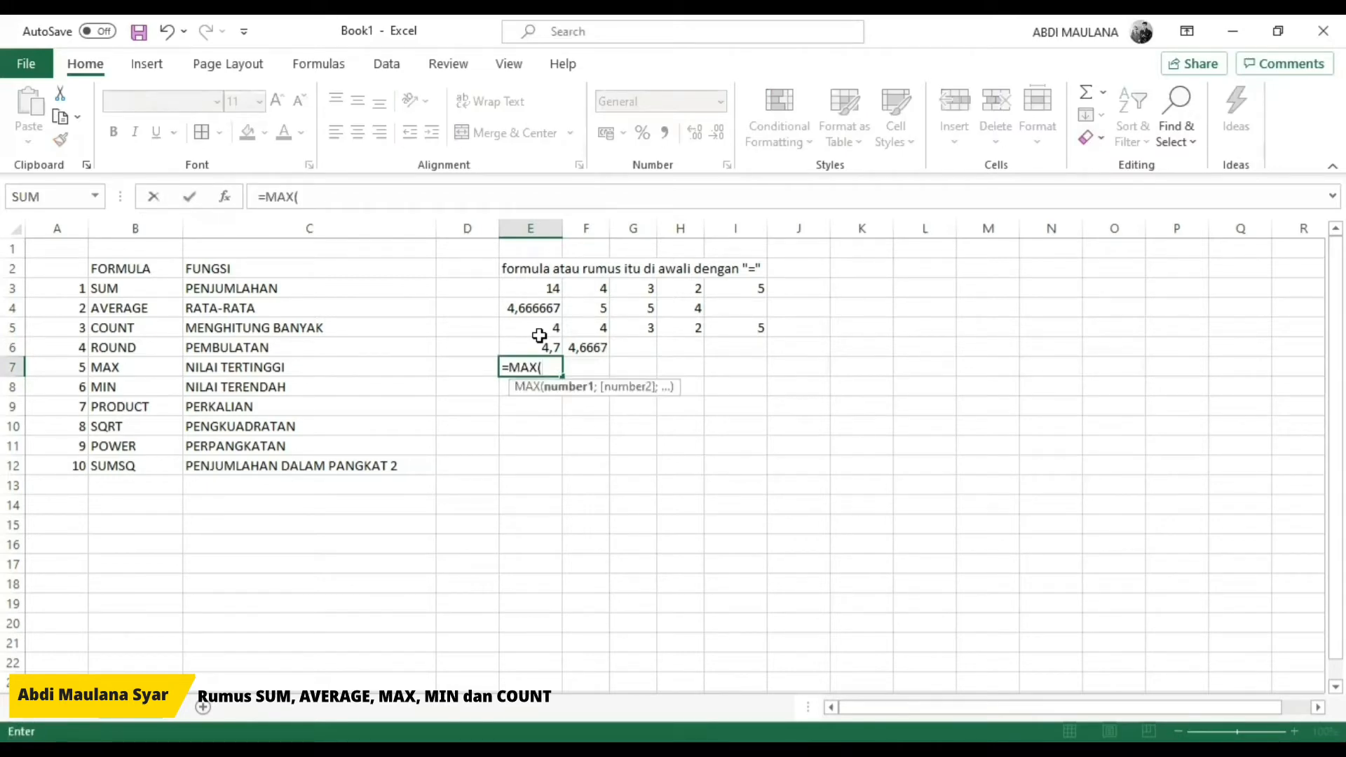
text(4;)
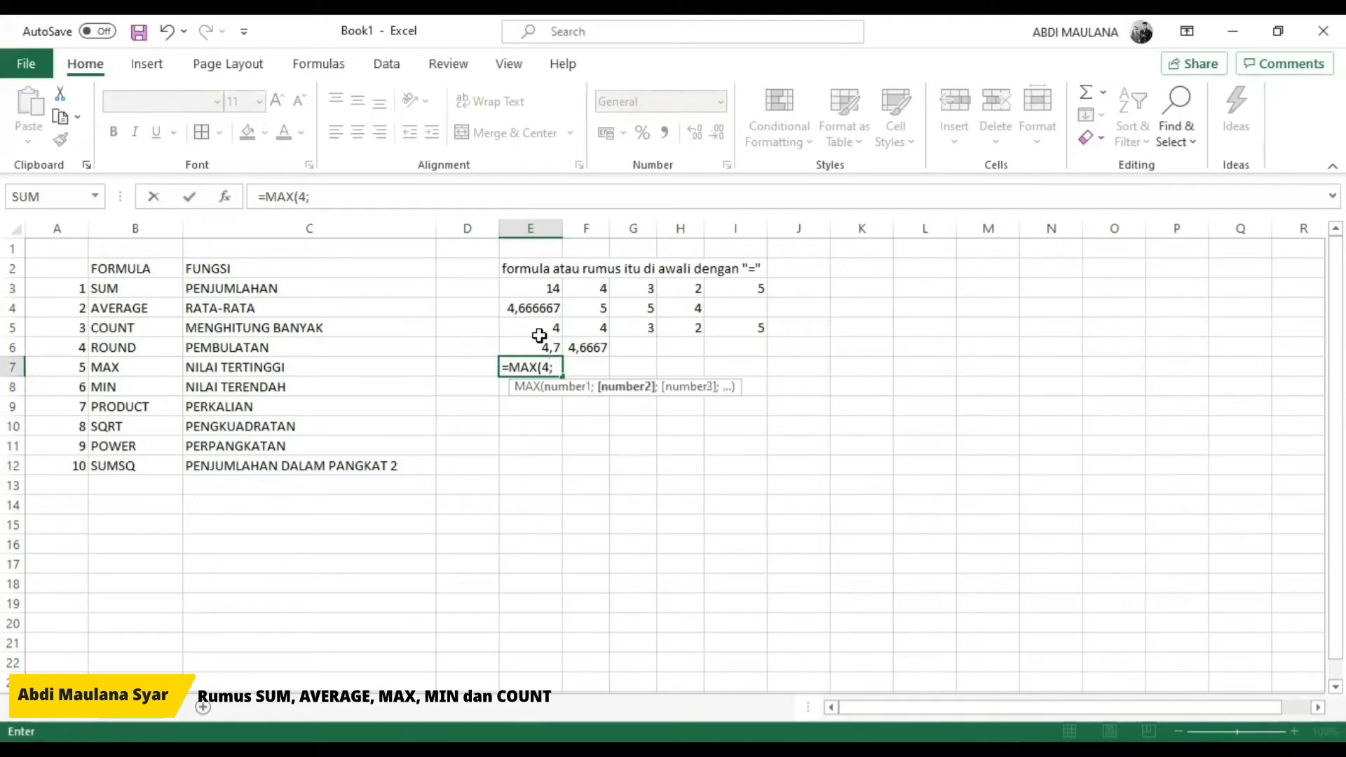
text(3;2)
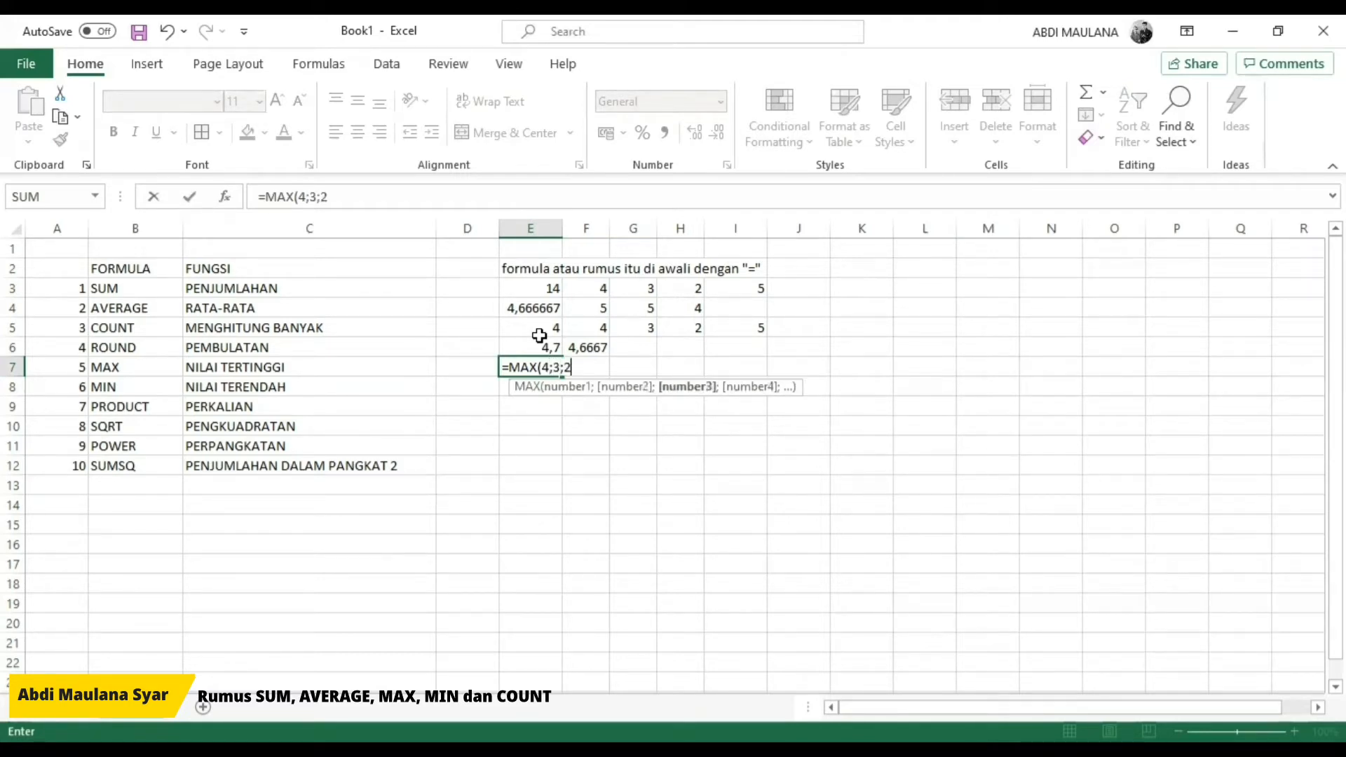
text(;5))
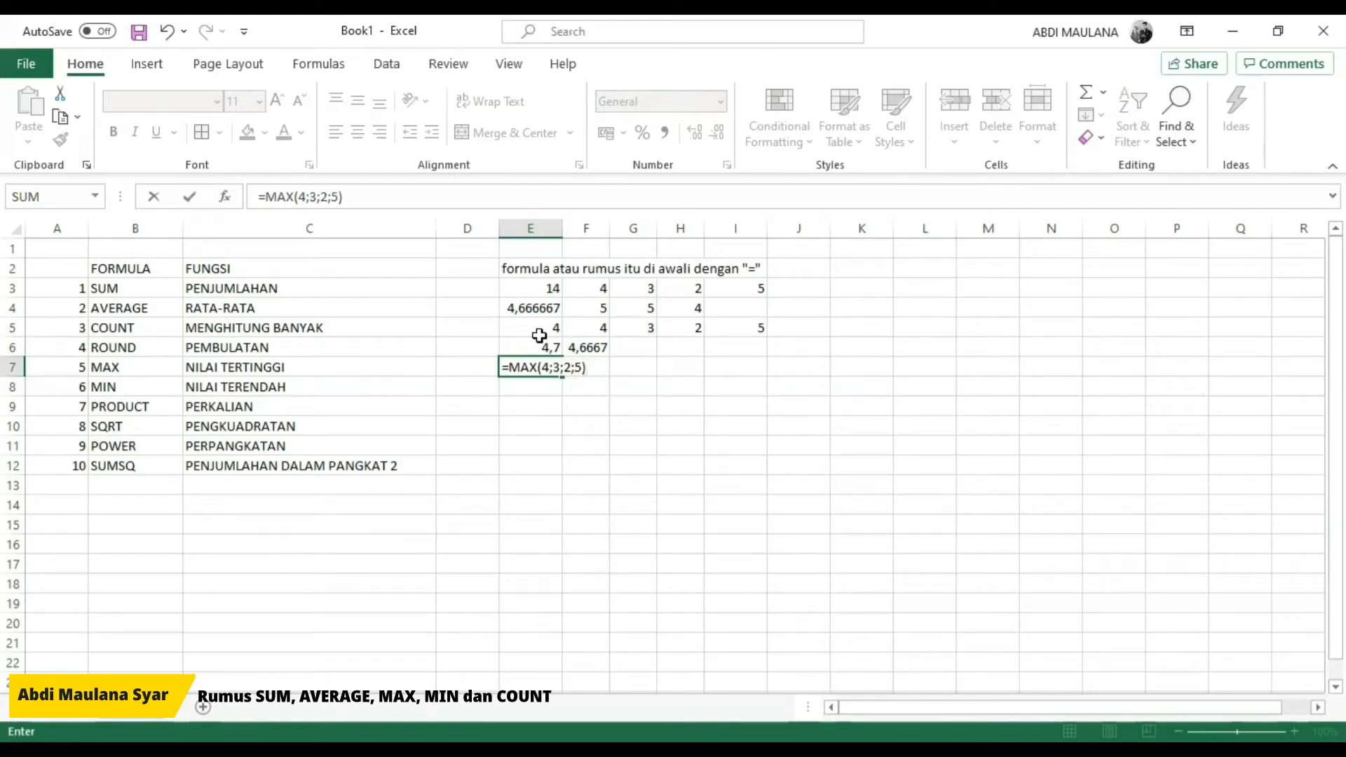
key(Return)
Step: Copy the MAX formula from E7 into E8 and change its function to MIN
key(Up)
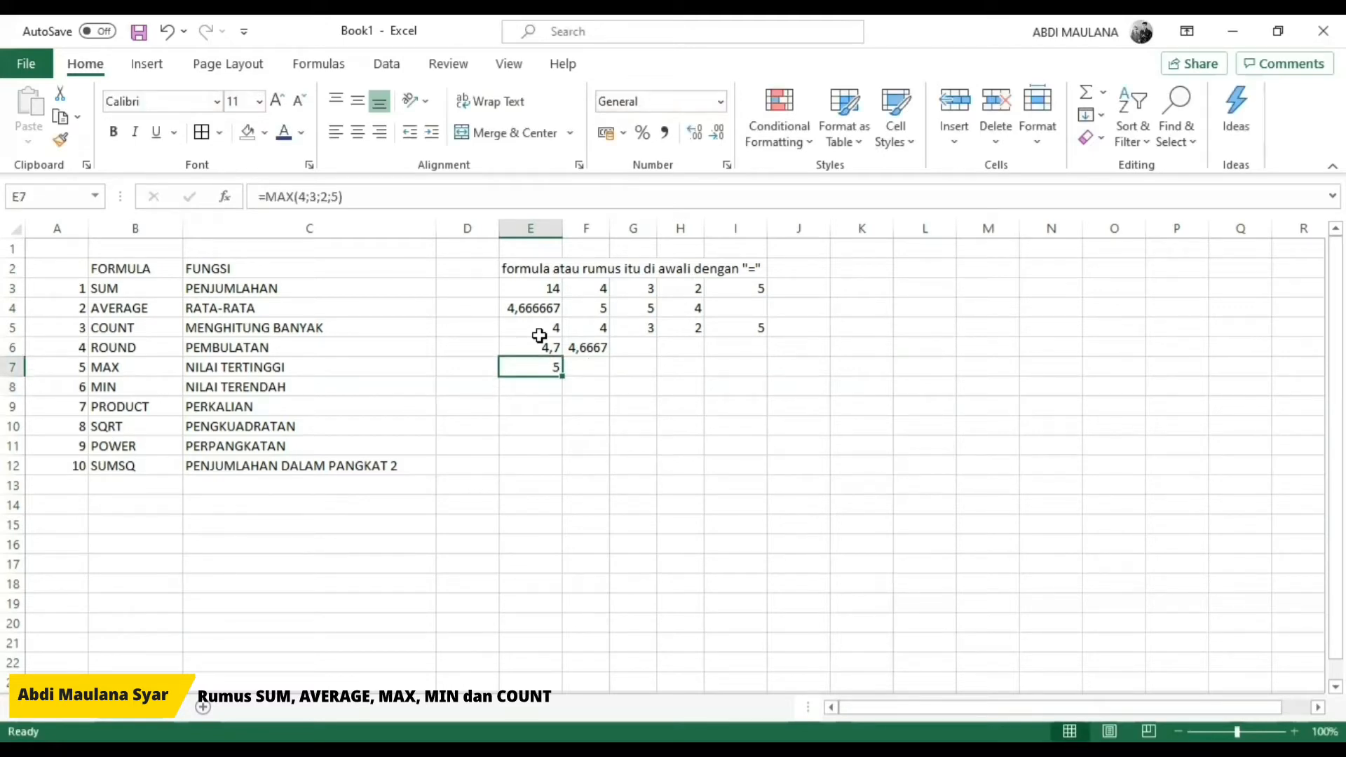
key(ctrl+c)
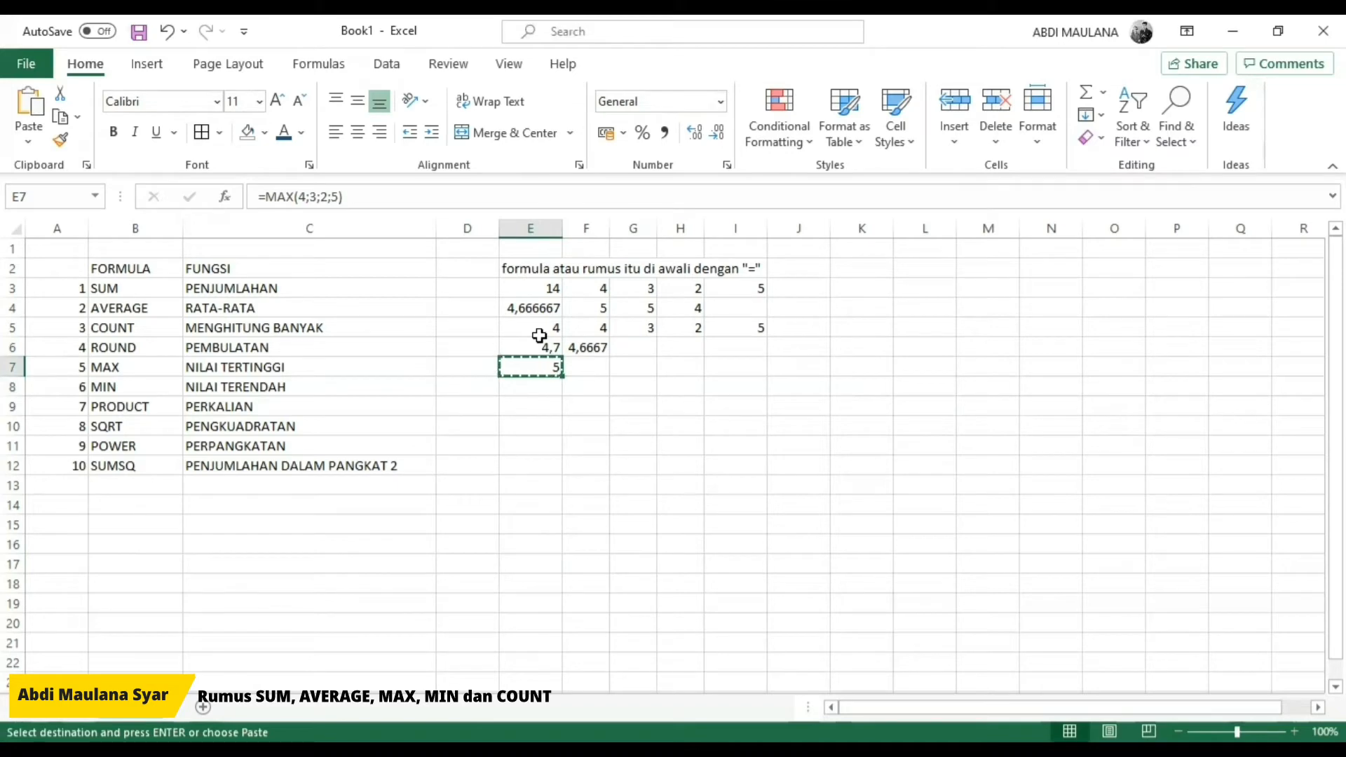
key(Down)
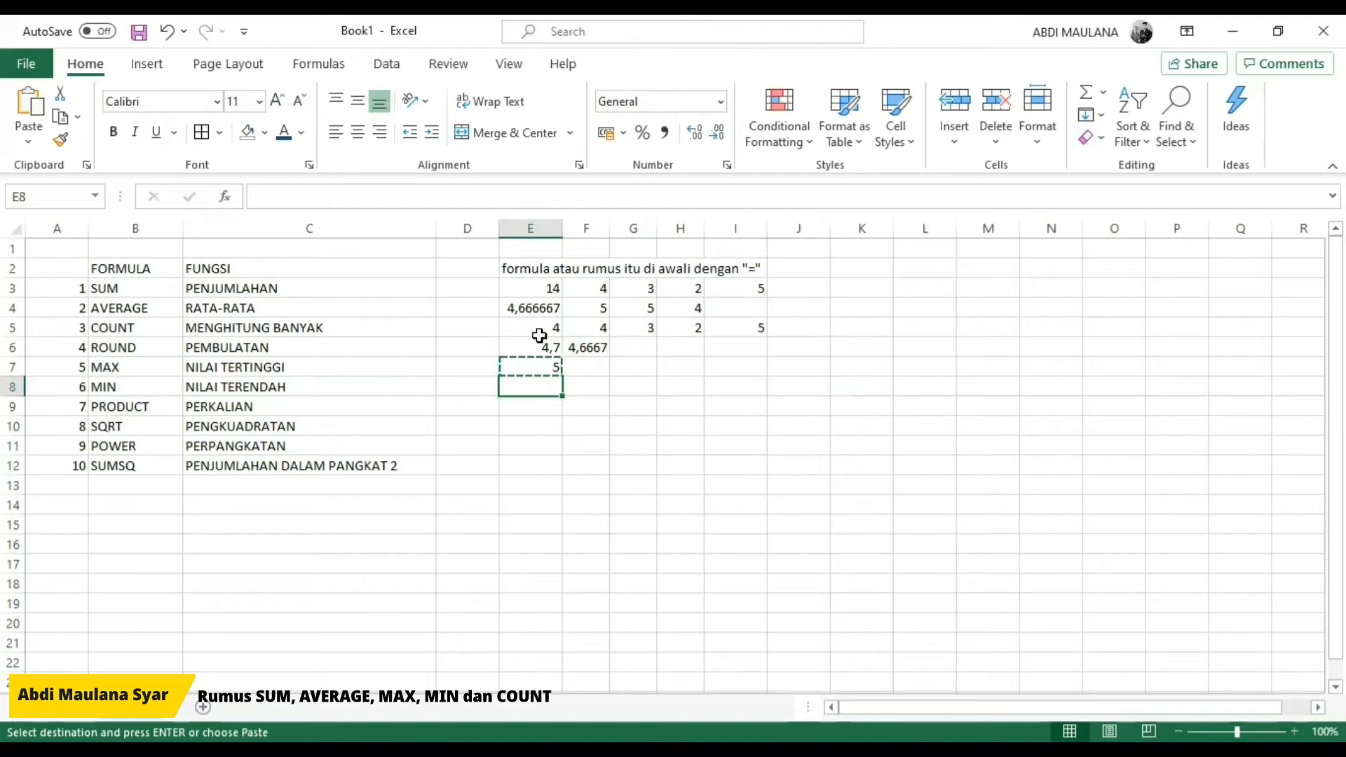
key(ctrl+v)
key(F2)
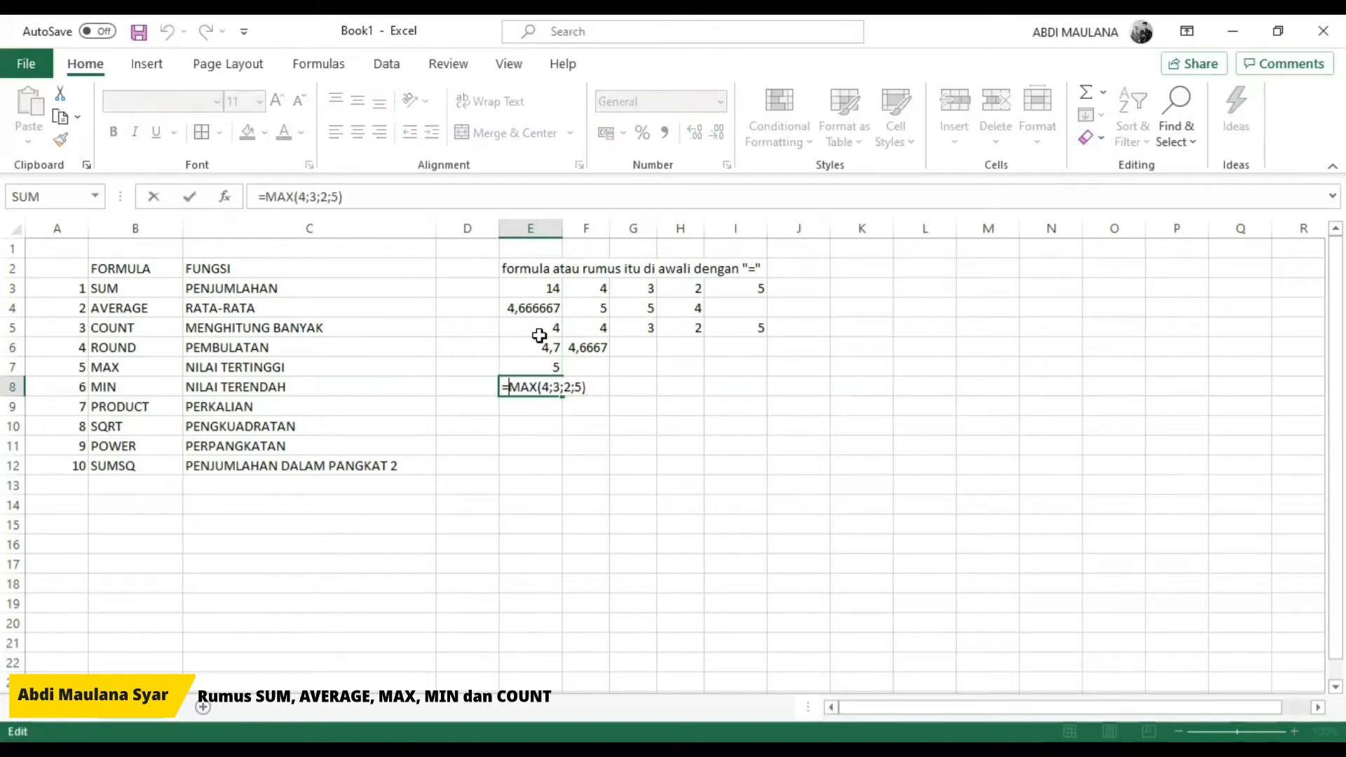
key(Right)
key(Right)
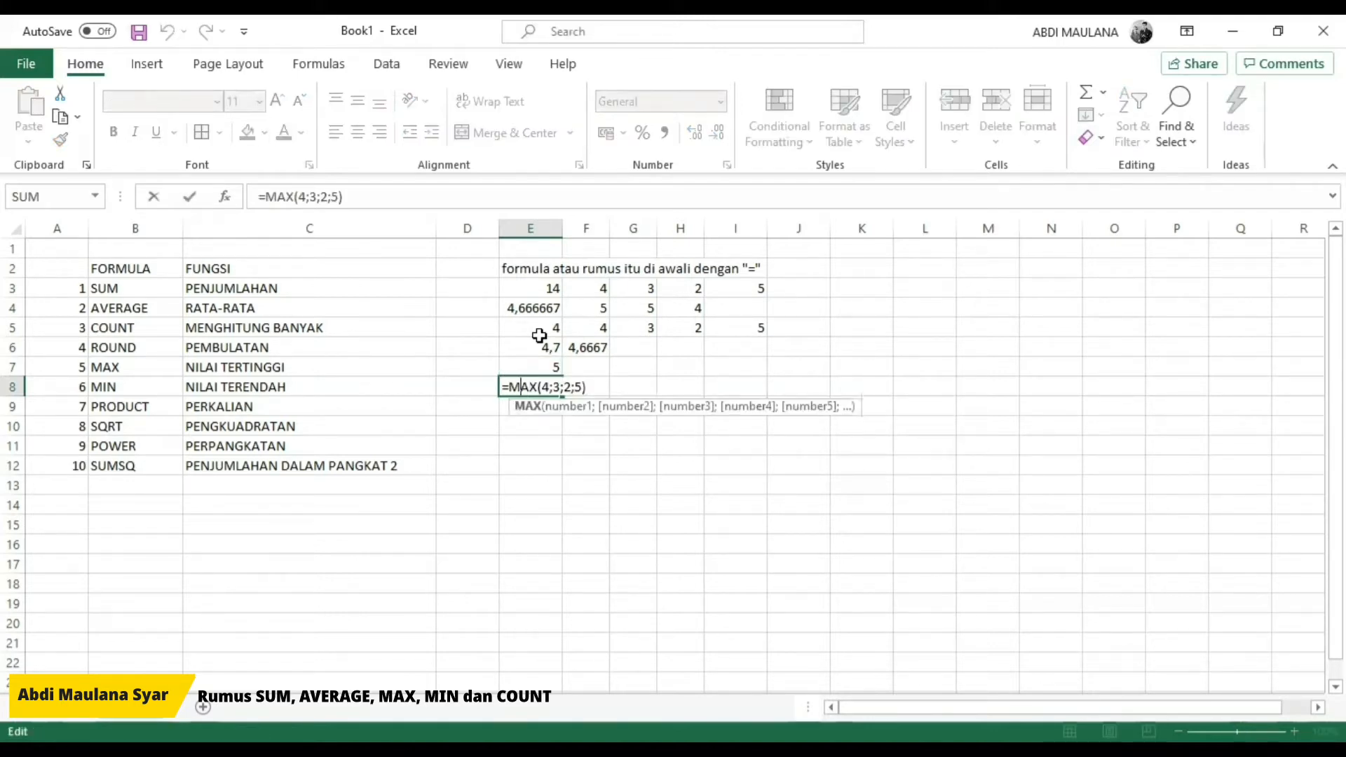
key(Left)
key(Left)
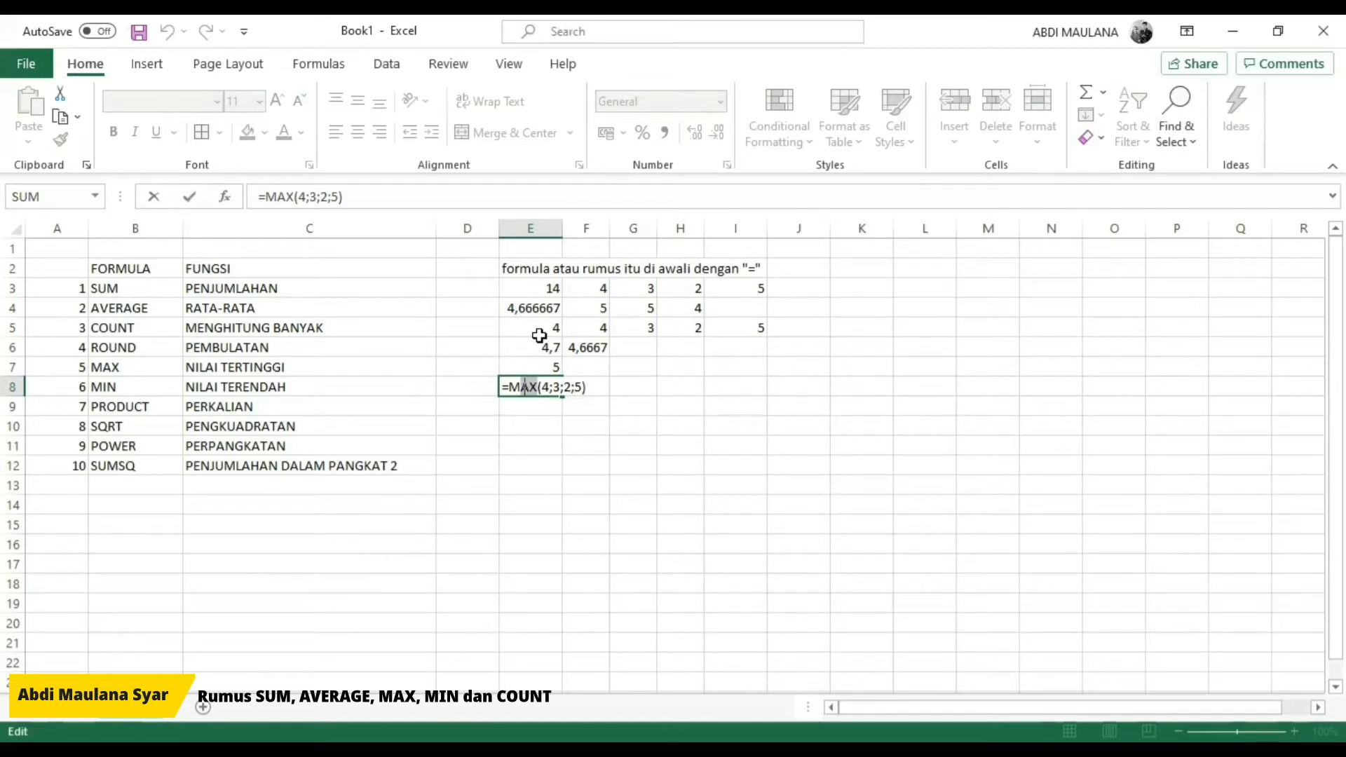
text(IN)
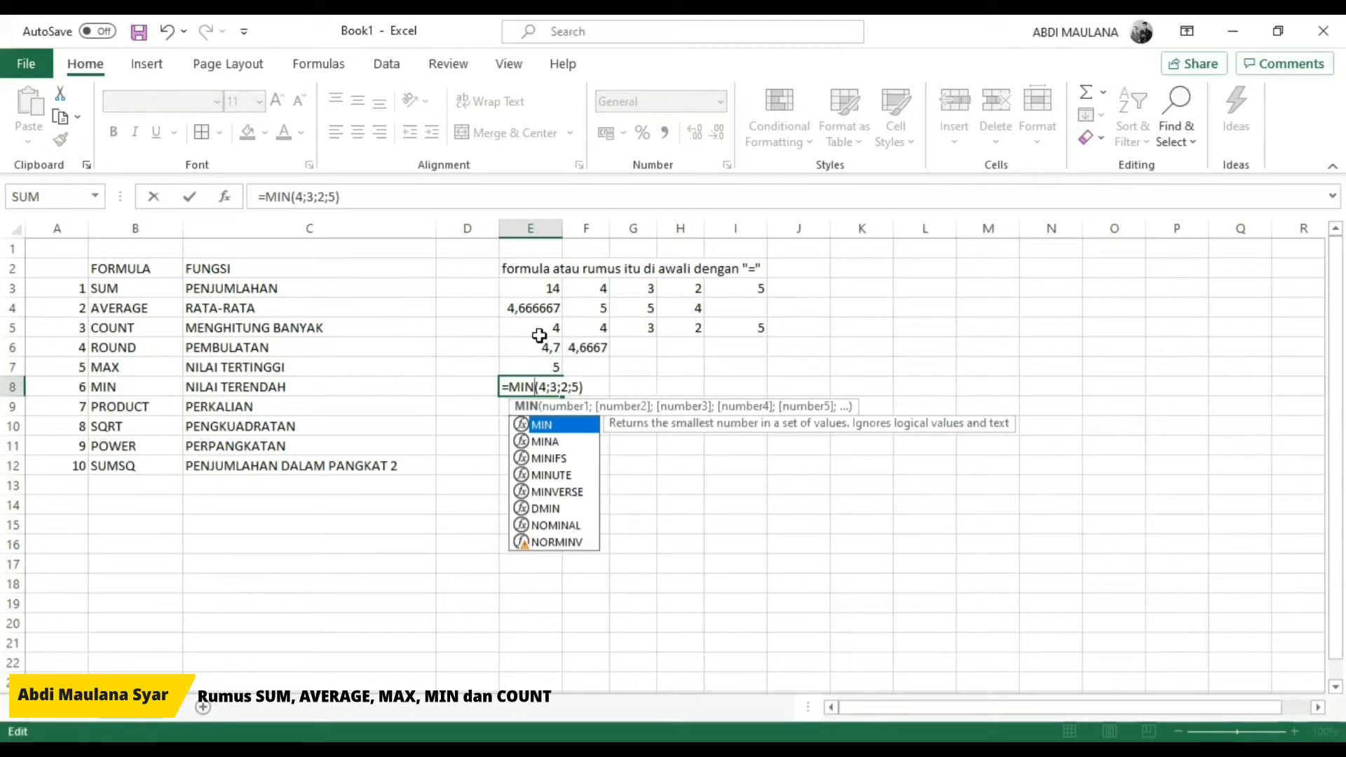
key(Return)
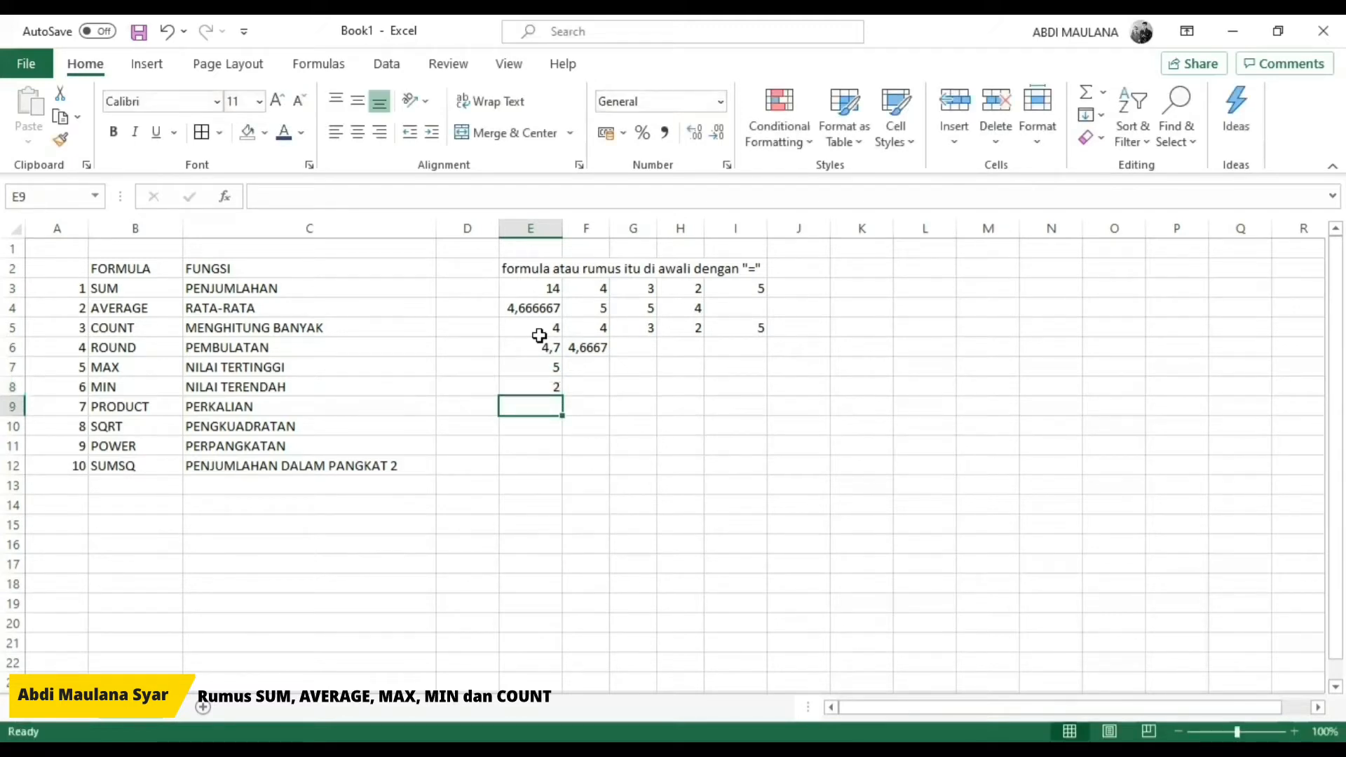
Step: Hide rows 9 to 12, which hold the PRODUCT, SQRT, POWER and SUMSQ entries
click(12, 406)
drag(7, 462, 9, 458)
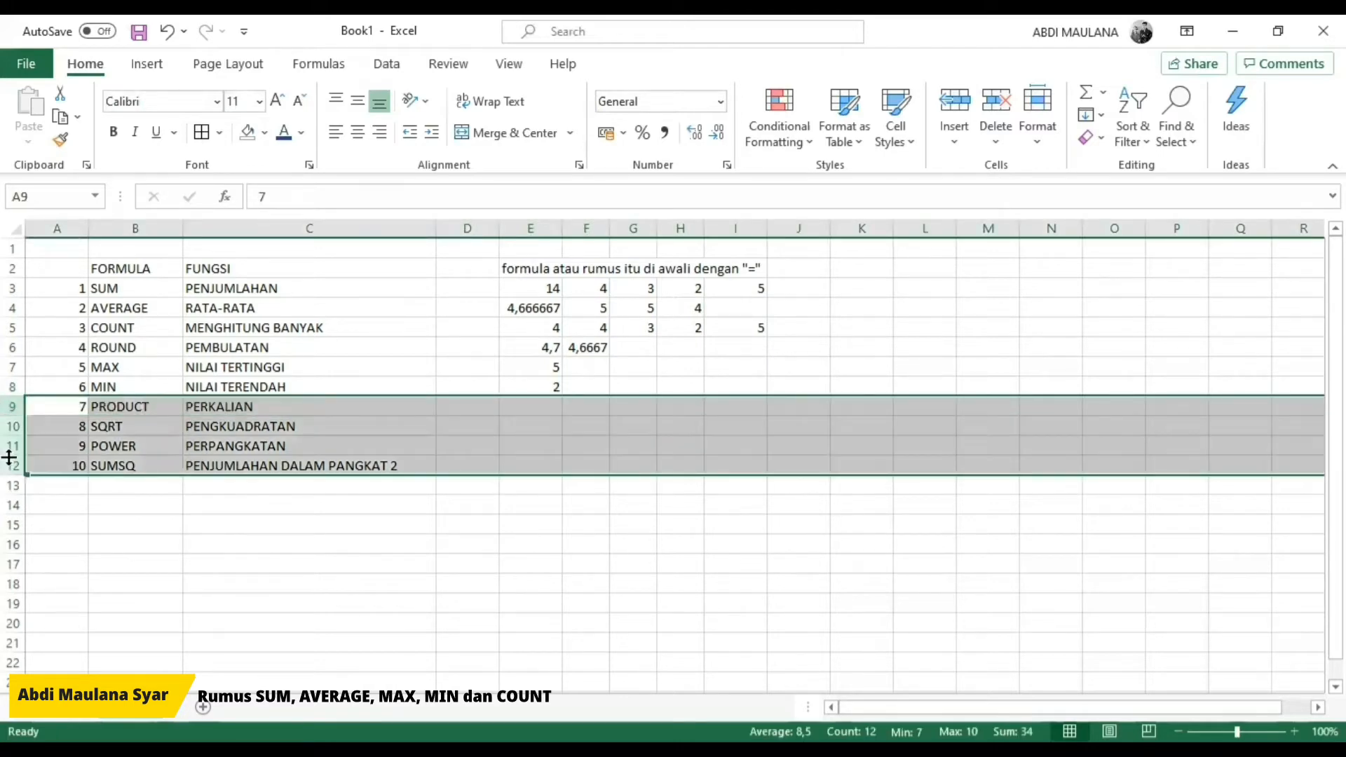
right_click(23, 432)
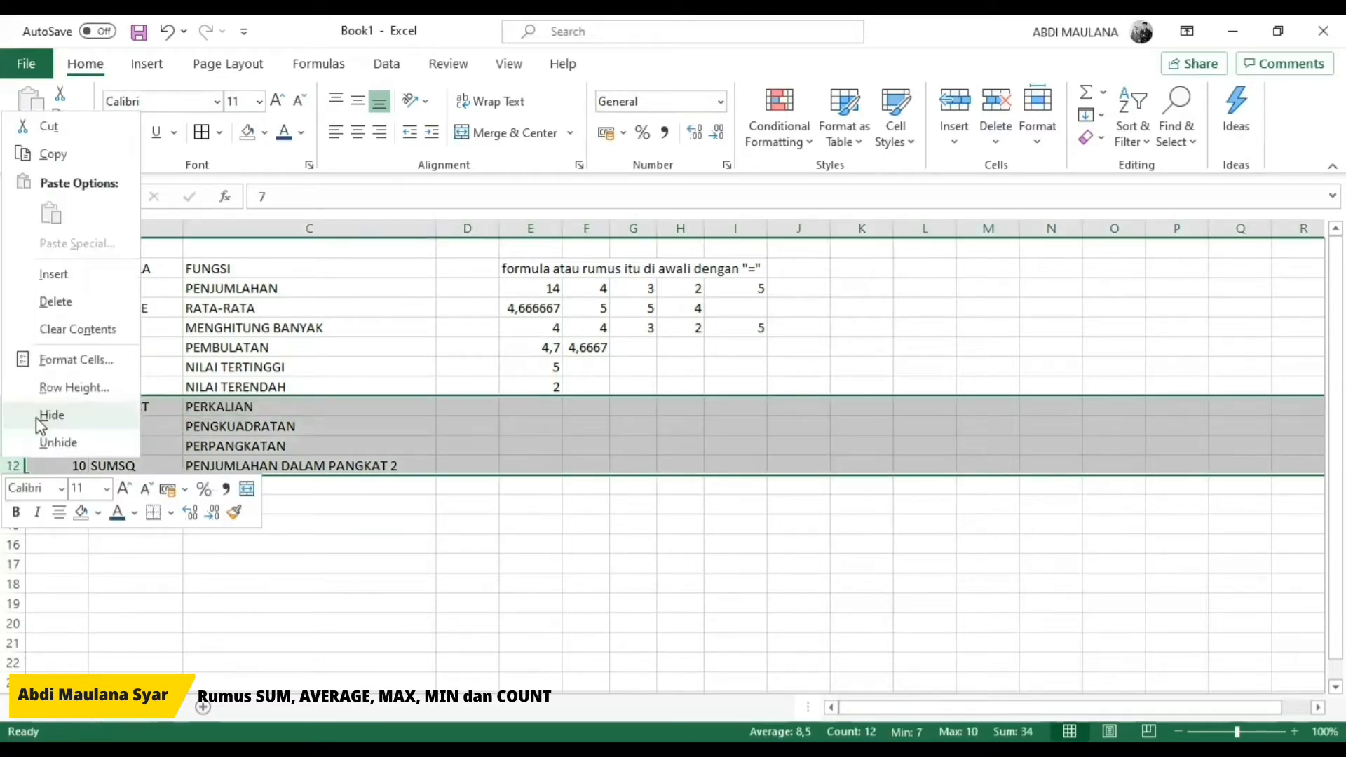
click(37, 416)
click(634, 407)
Step: Copy the example values in F3:I3 into F7:I8 beside the MAX and MIN formulas
click(579, 371)
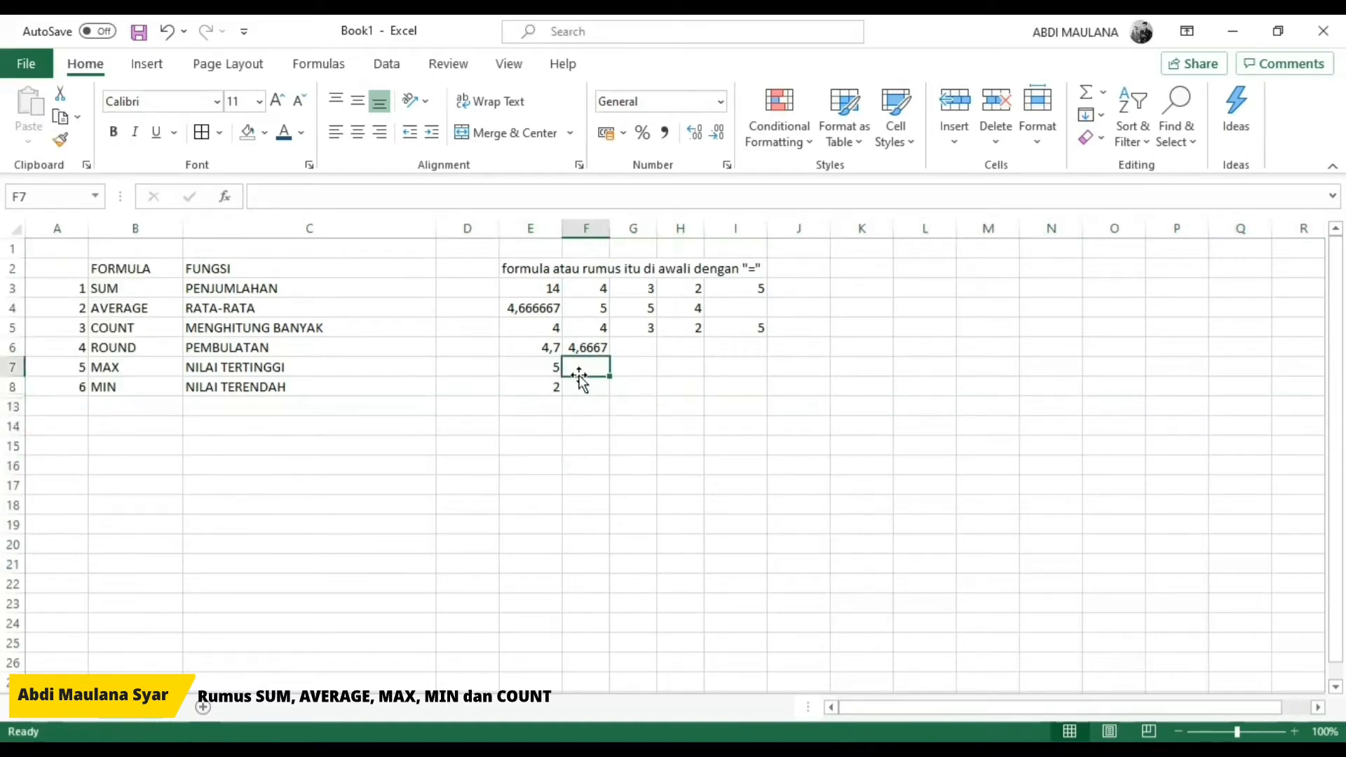
key(Up)
key(Up)
key(Up)
key(Up)
key(shift+Right)
key(shift+Right)
key(shift+Right)
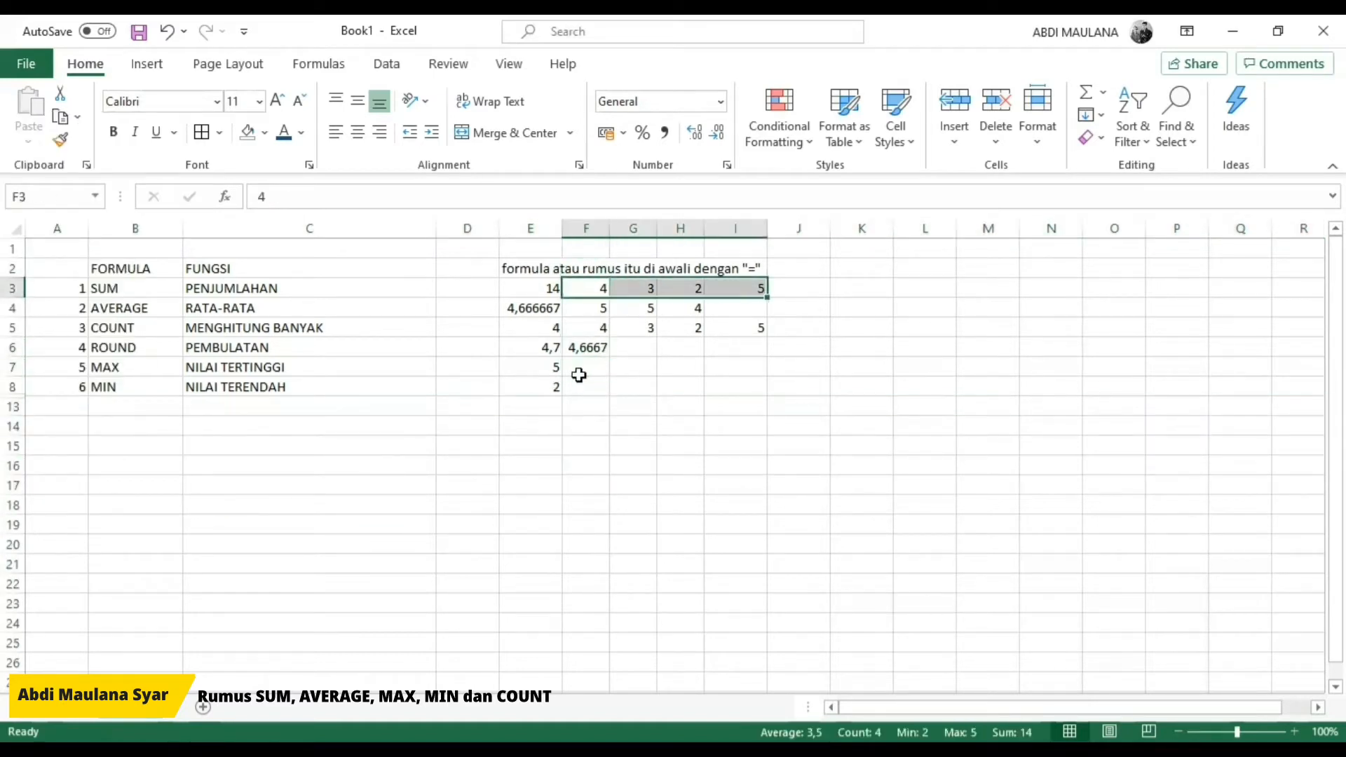
key(ctrl+c)
key(Down)
key(Down)
key(Down)
key(Down)
key(shift+Down)
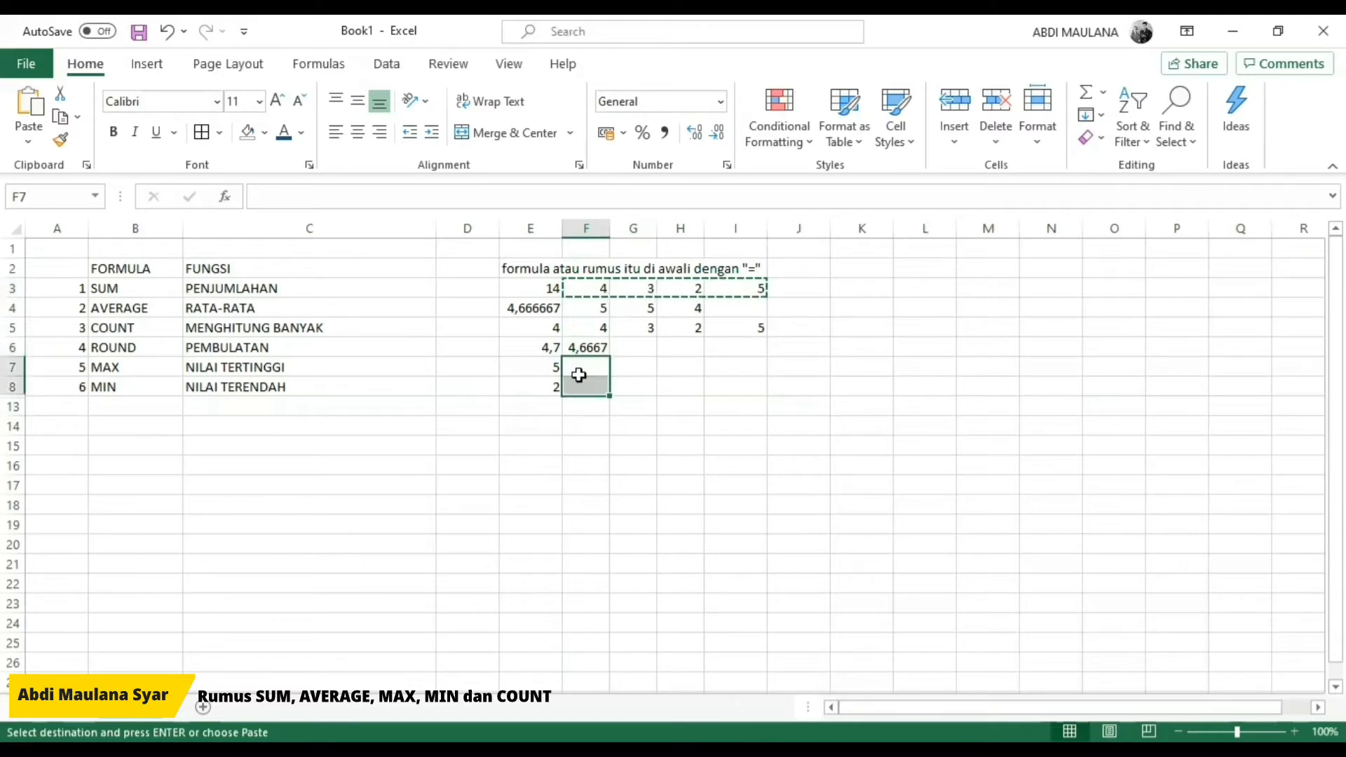
key(ctrl+v)
key(Escape)
click(626, 444)
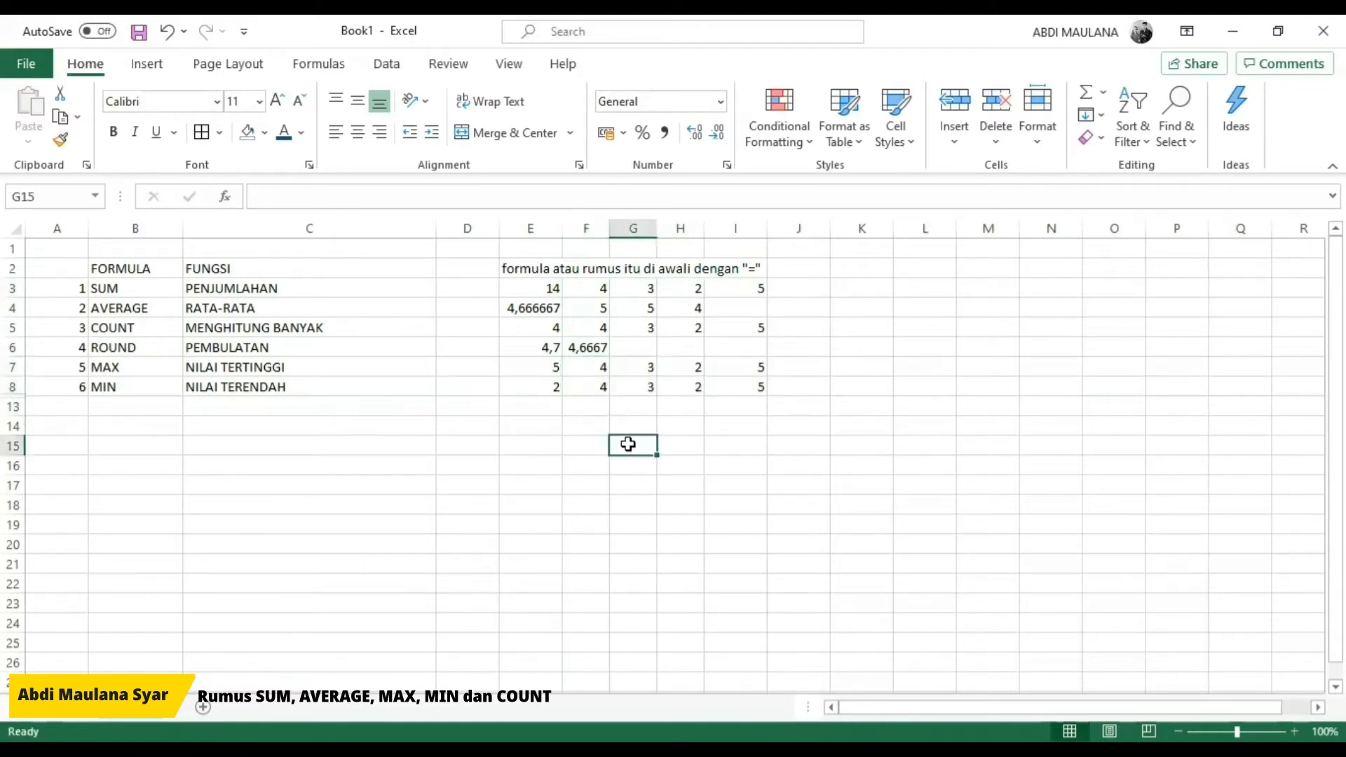
Step: Fill the formula cells E3:E8 with yellow and centre their contents
drag(539, 286, 536, 387)
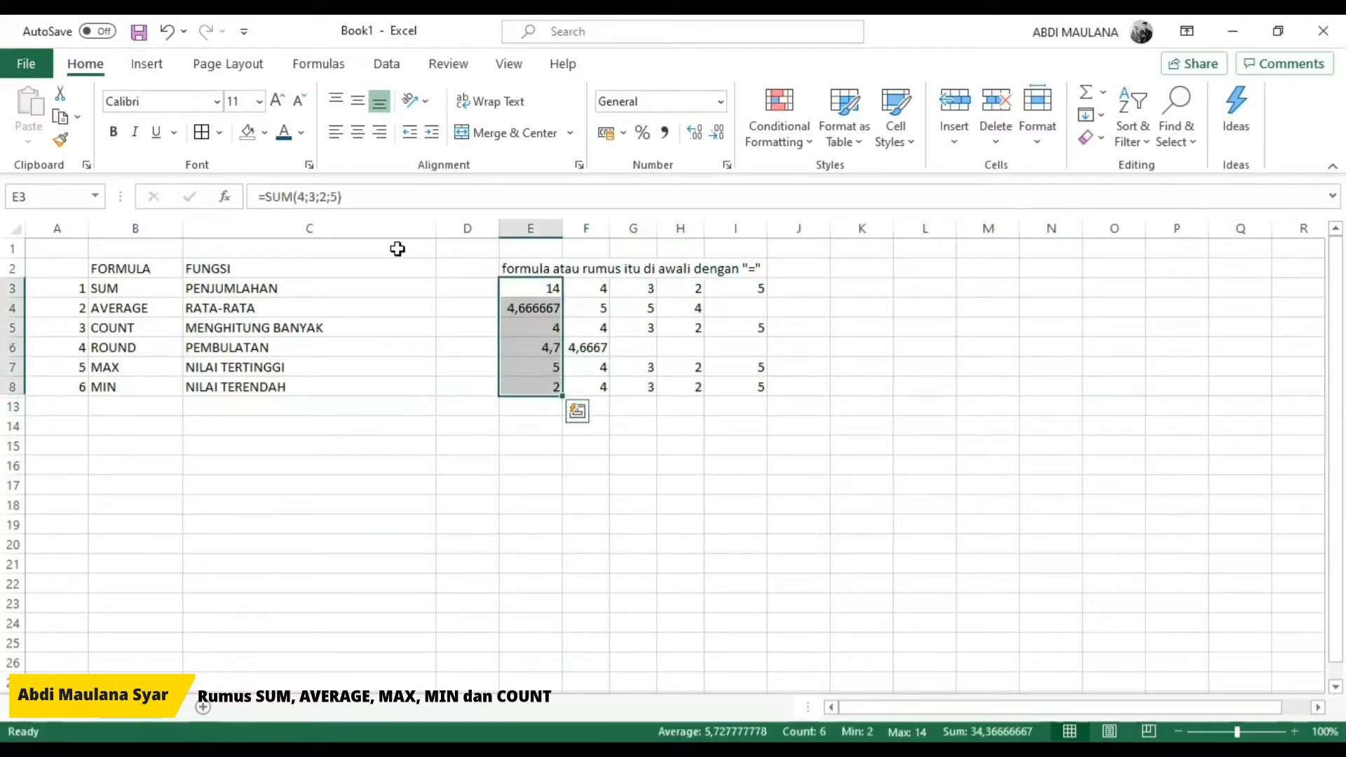
click(265, 131)
click(300, 312)
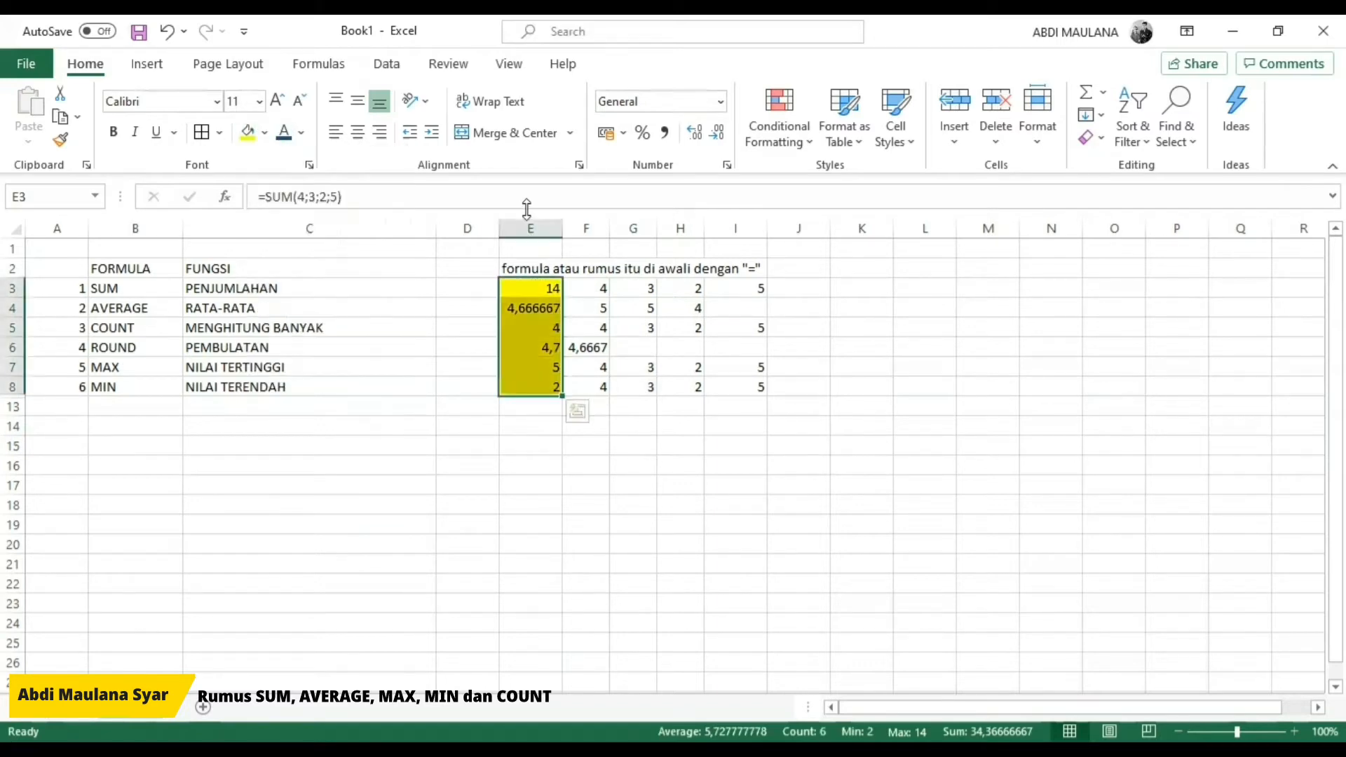
click(357, 132)
drag(633, 407, 633, 386)
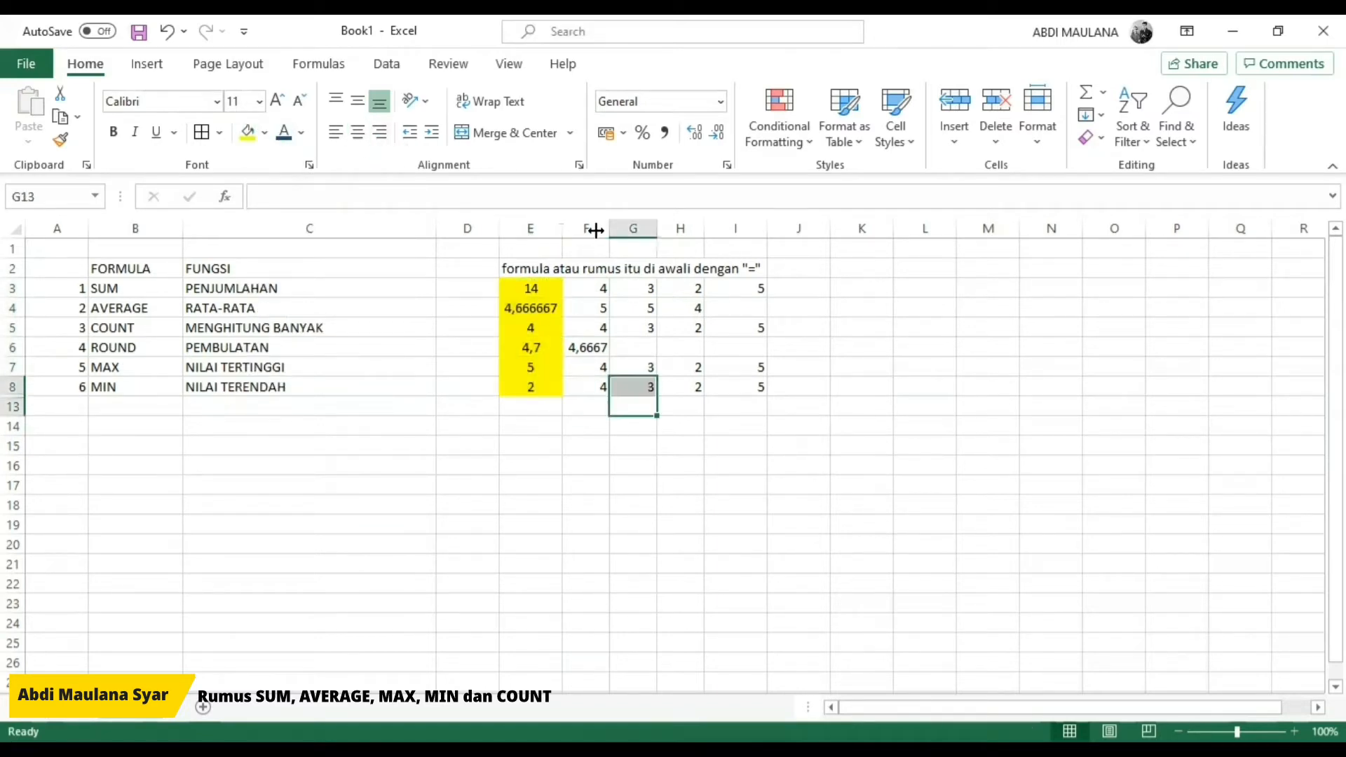
Step: Widen column E so the AVERAGE result in E4 shows more decimals
drag(596, 230, 596, 230)
click(719, 426)
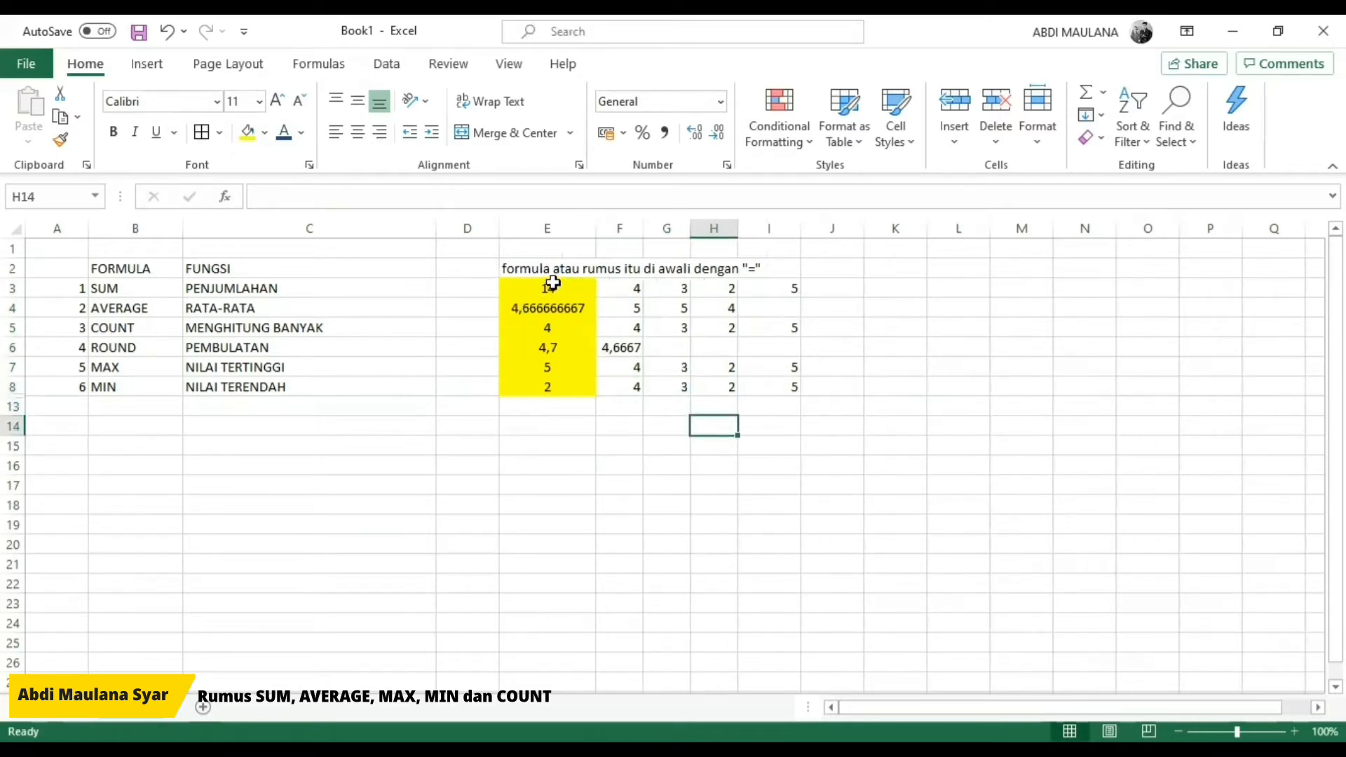
drag(628, 291, 760, 385)
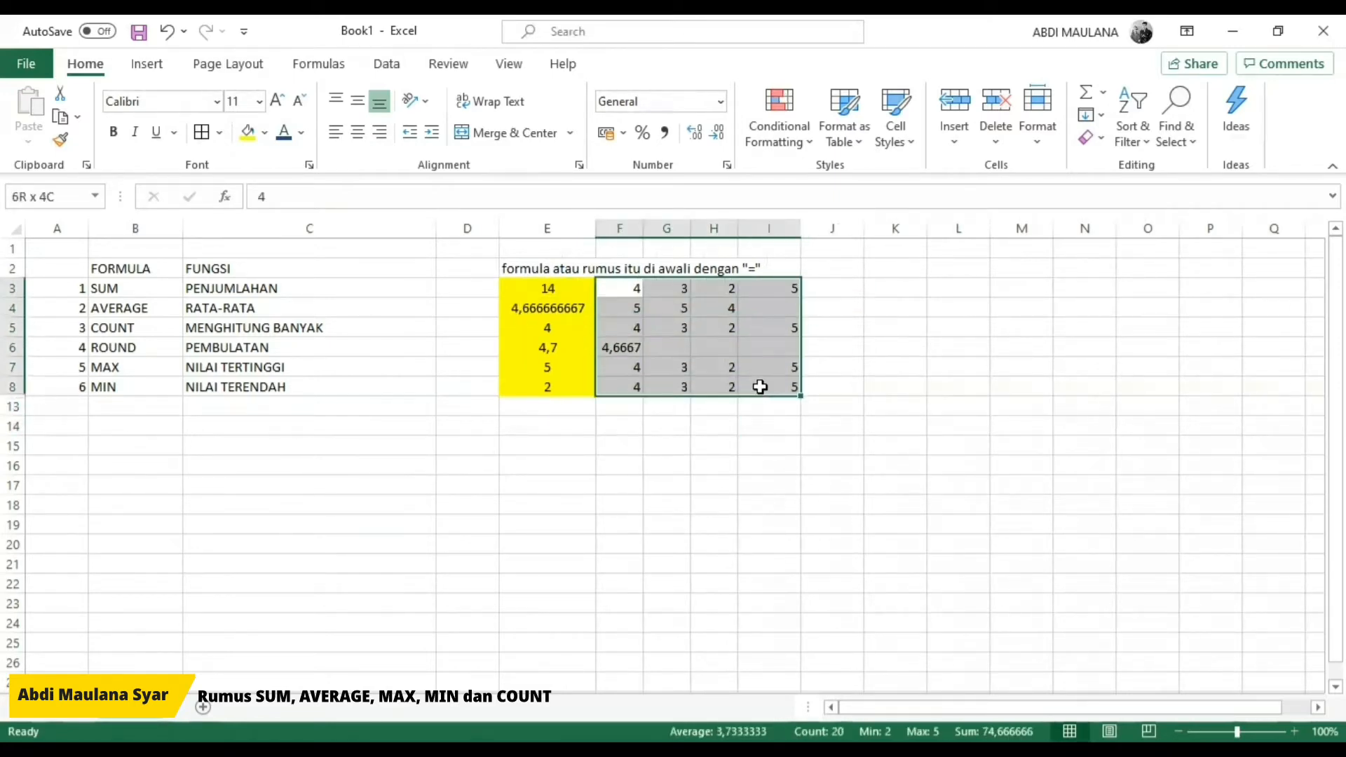
click(636, 386)
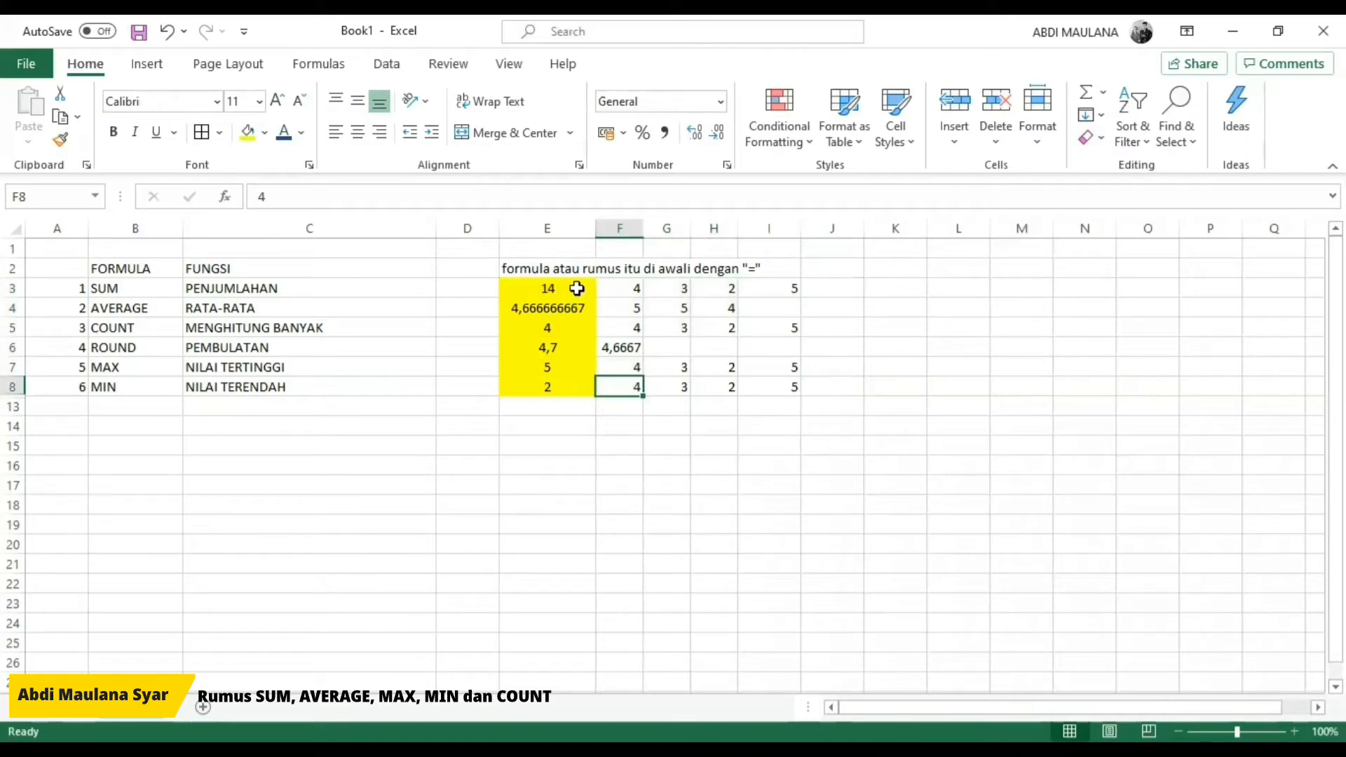
Step: Move the yellow formula cells E3:E8 to D3:D8 and the note in E2 to D2
click(578, 289)
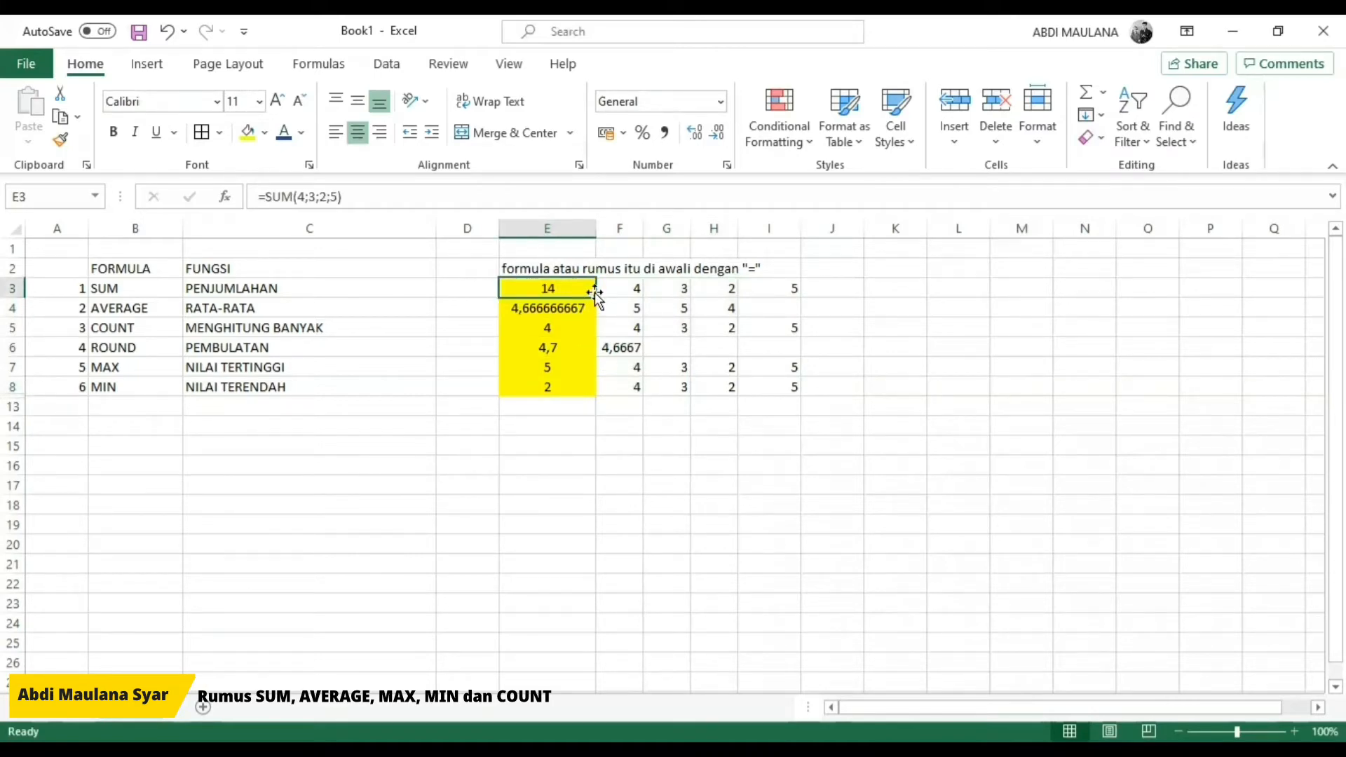
drag(565, 288, 558, 380)
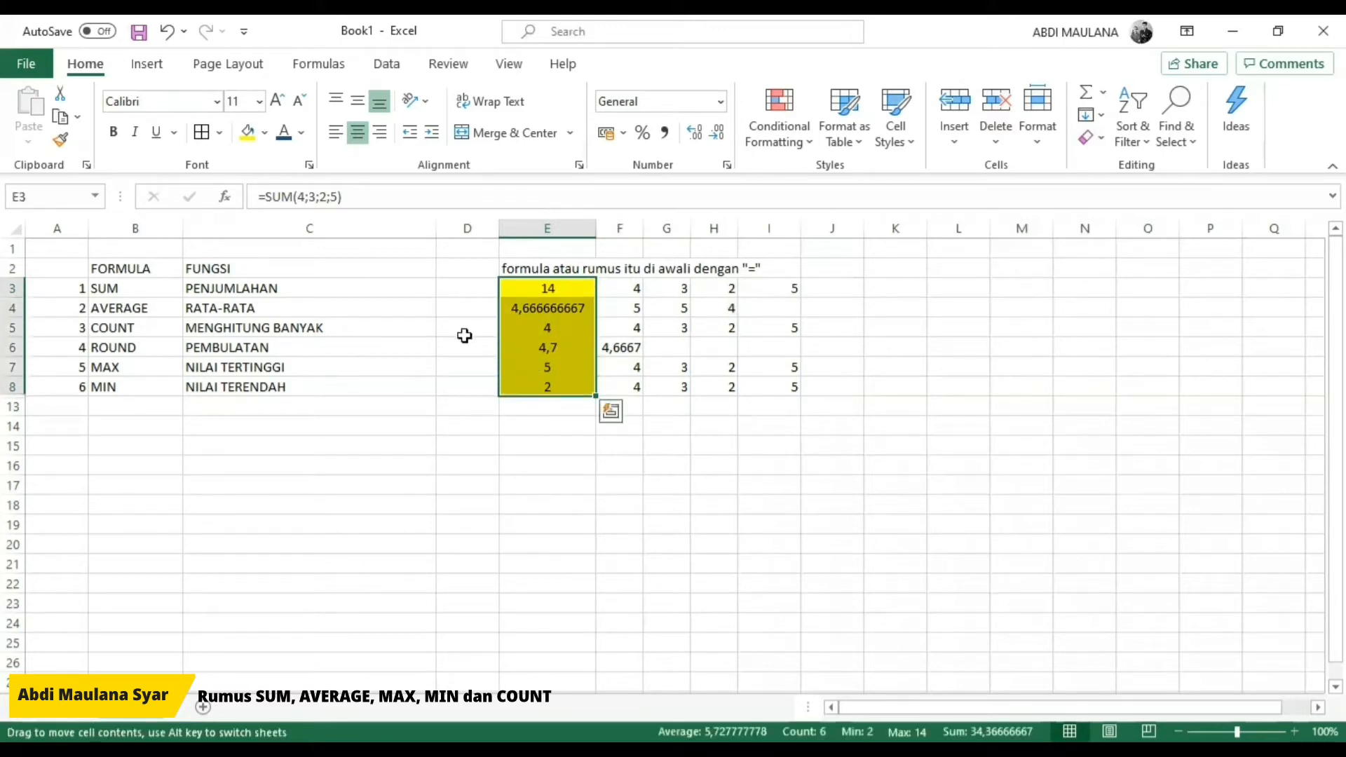
drag(465, 336, 466, 337)
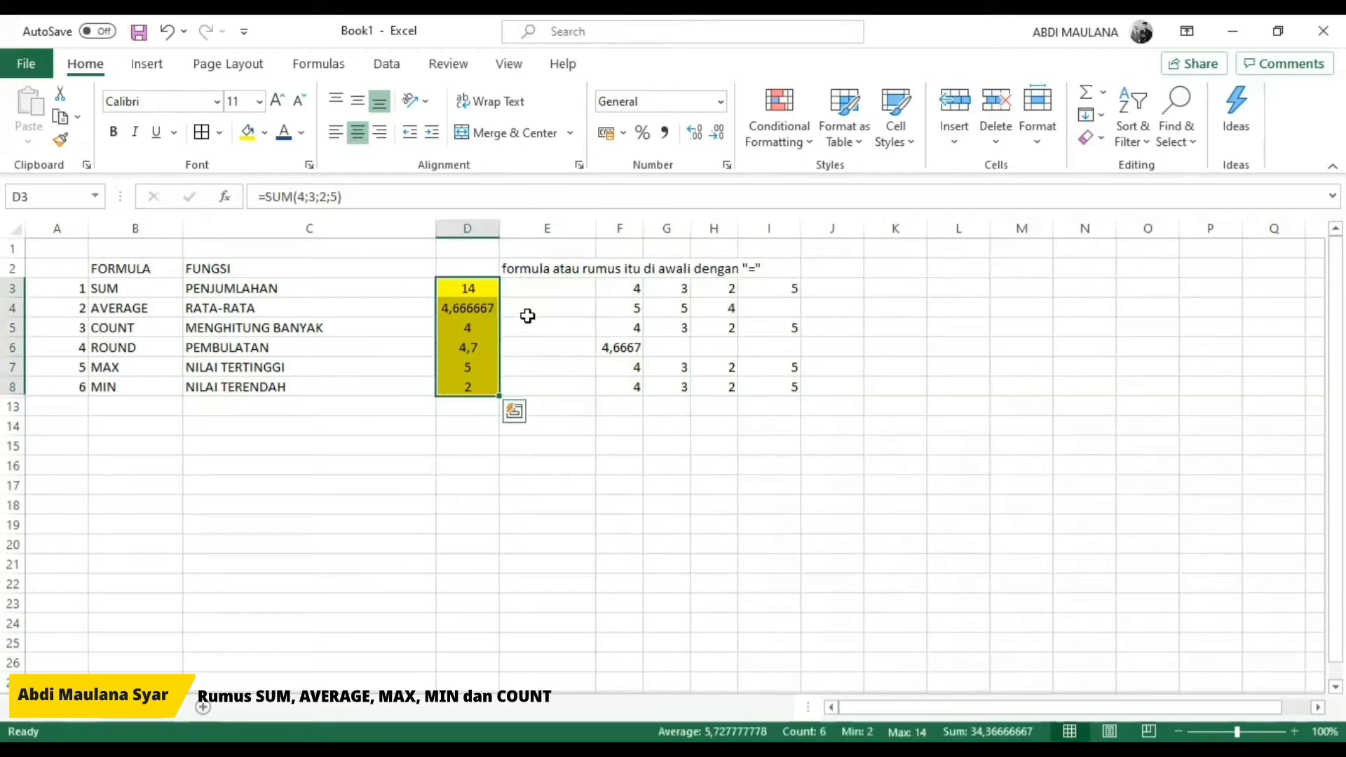
click(516, 271)
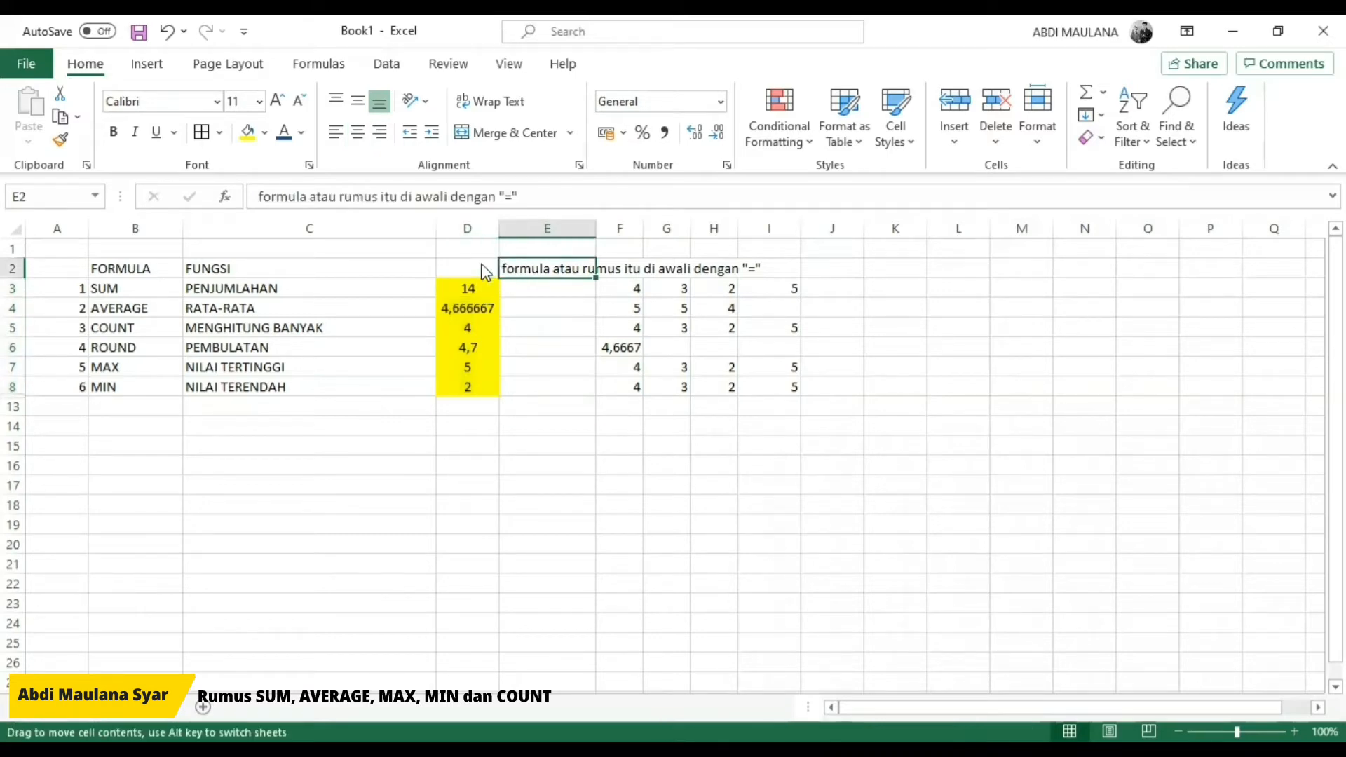
drag(482, 272, 457, 274)
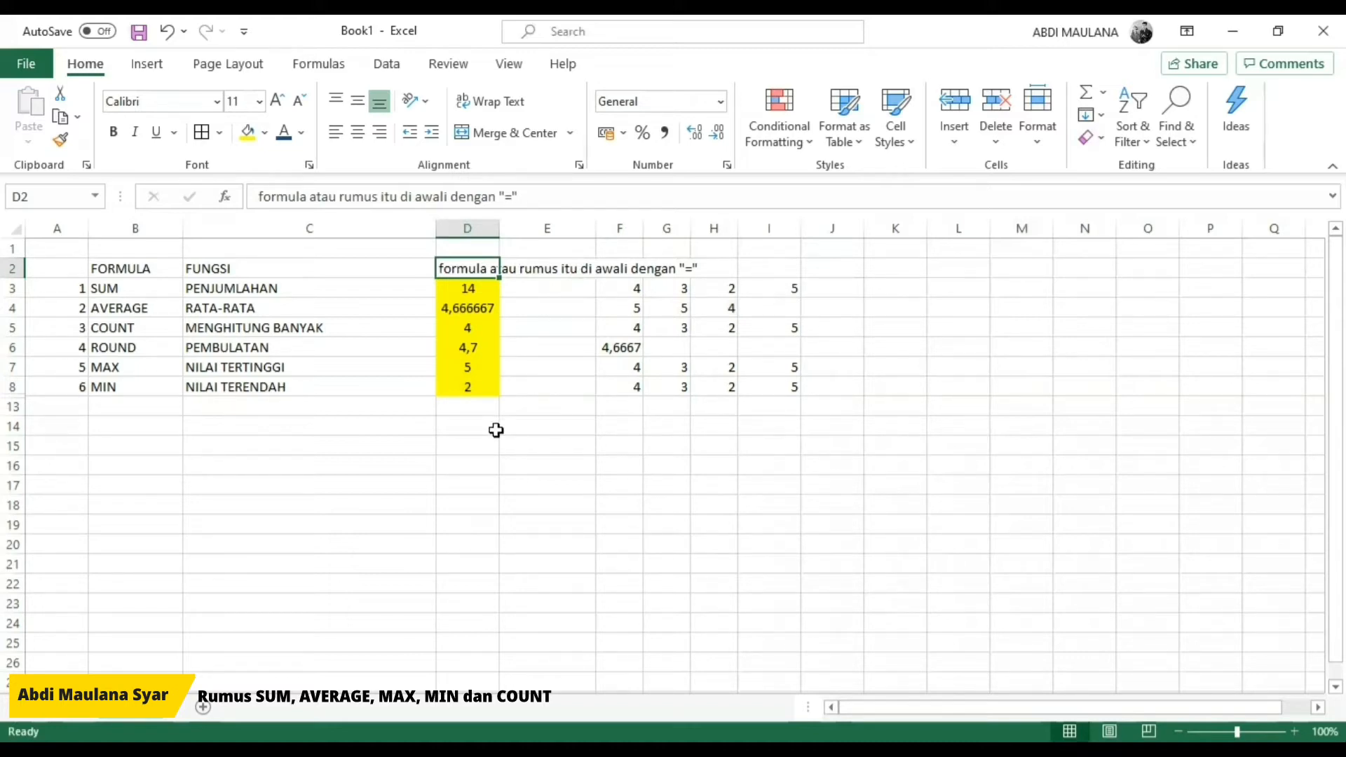
Step: Enter =SUM(F3:I3) in E3, referencing the example cells instead of the literal numbers used in D3
click(453, 289)
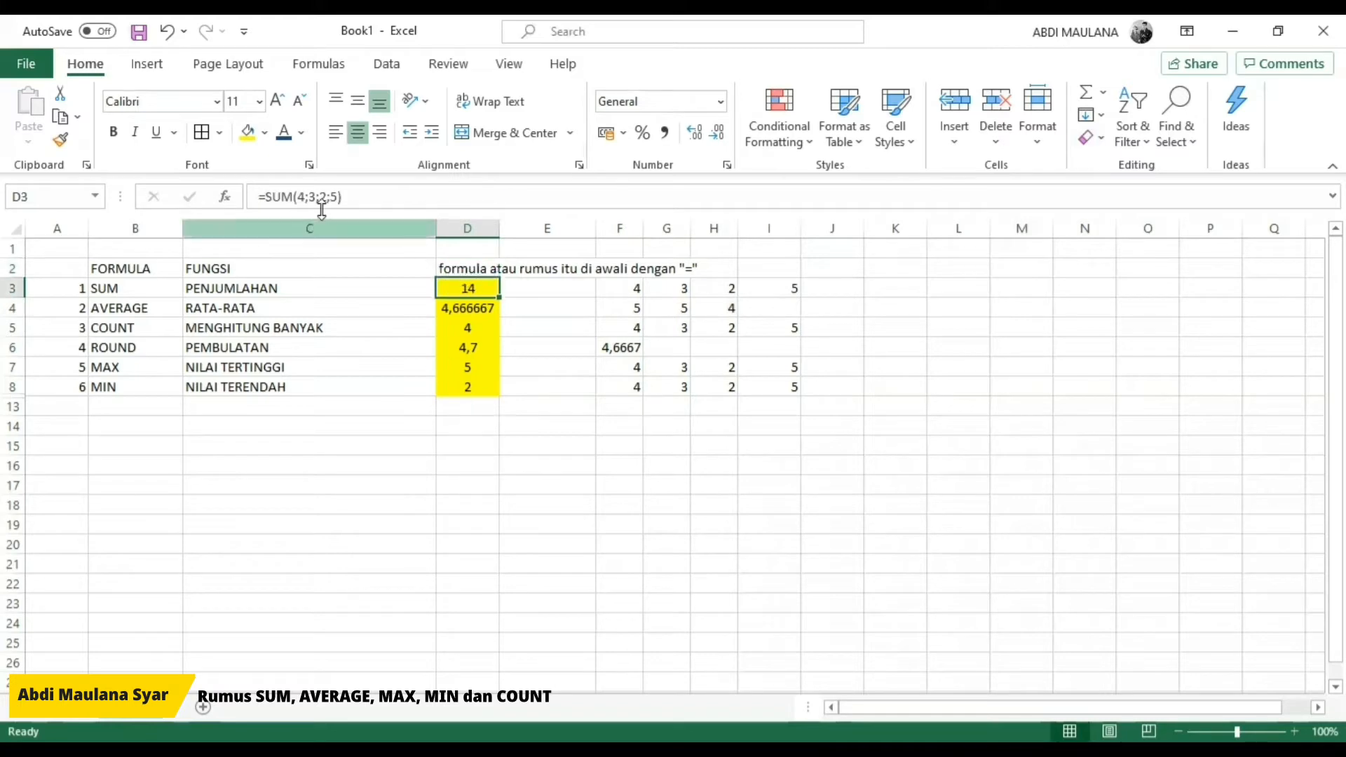
drag(304, 199, 340, 199)
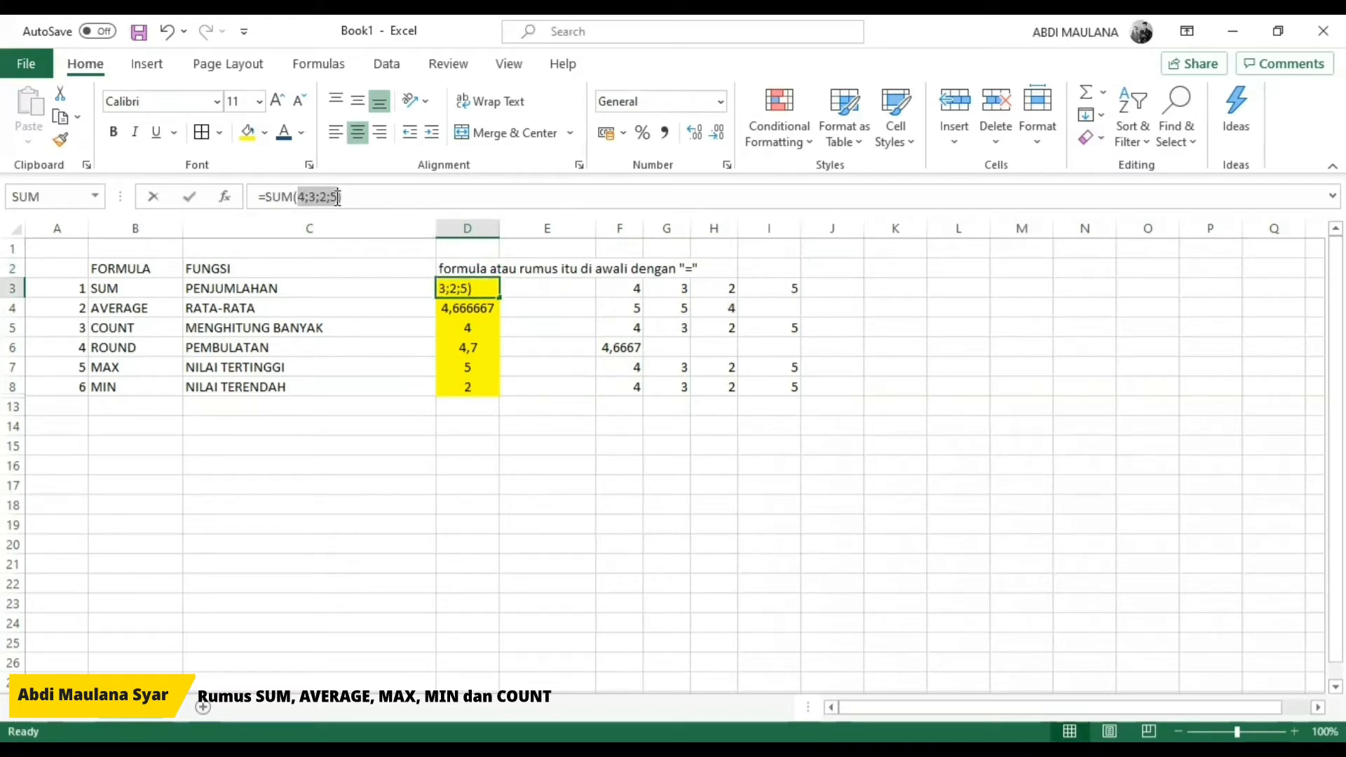
key(ctrl+Return)
click(520, 288)
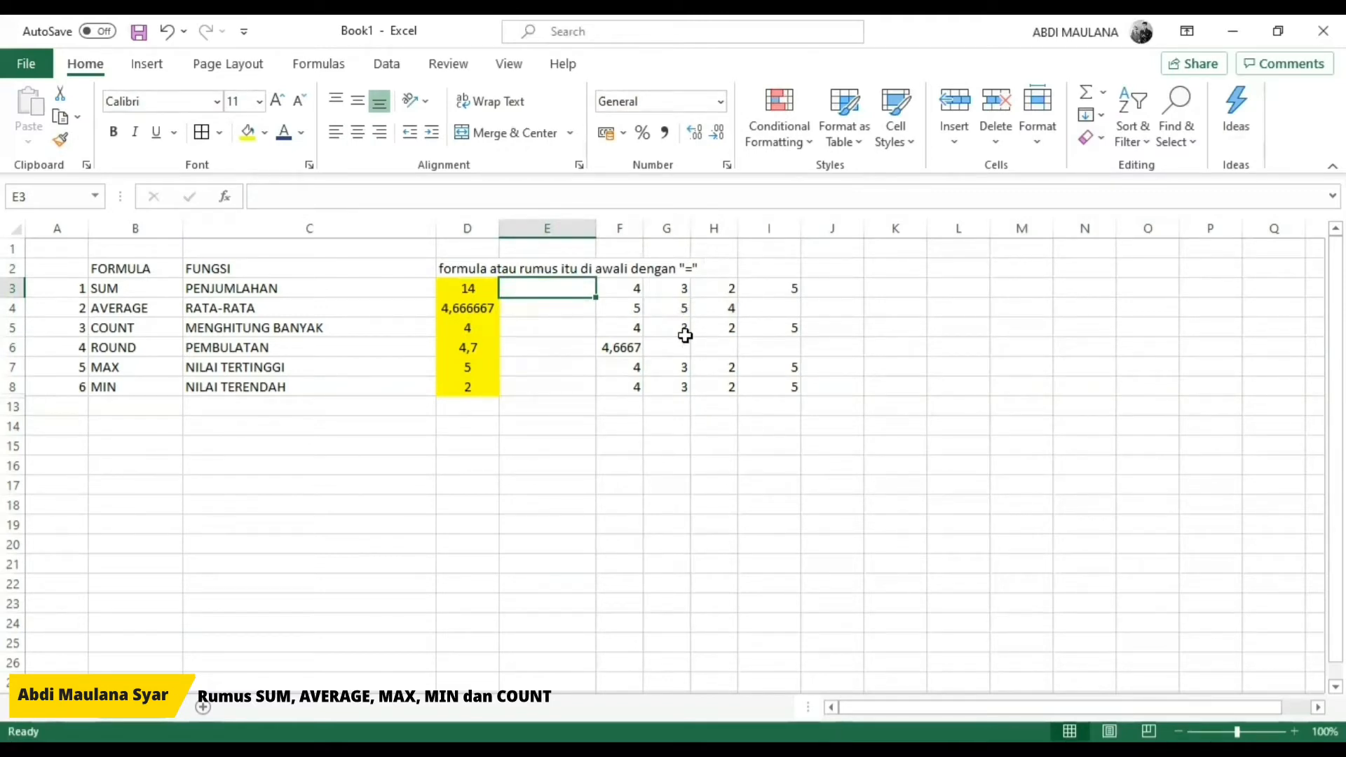
text(=)
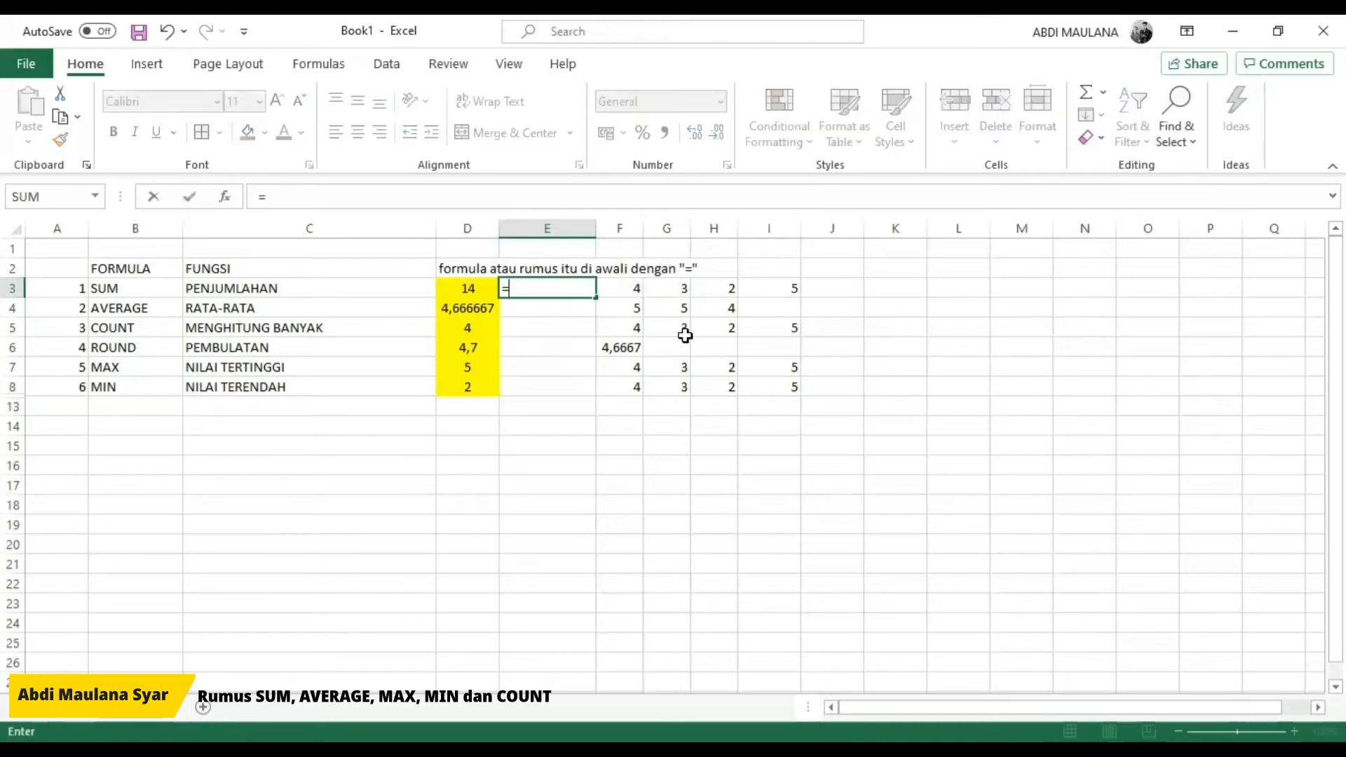
text(SUM*)
key(BackSpace)
text())
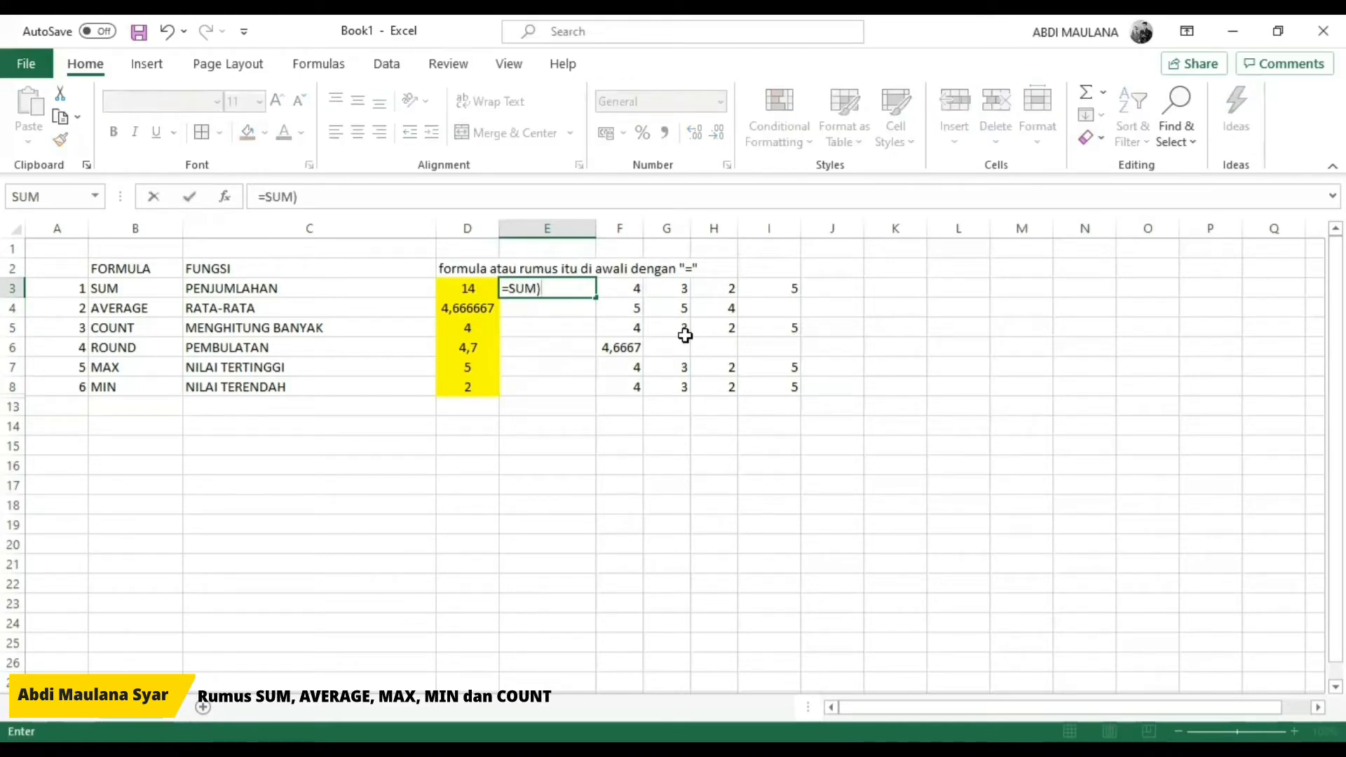
key(BackSpace)
text(()
click(630, 289)
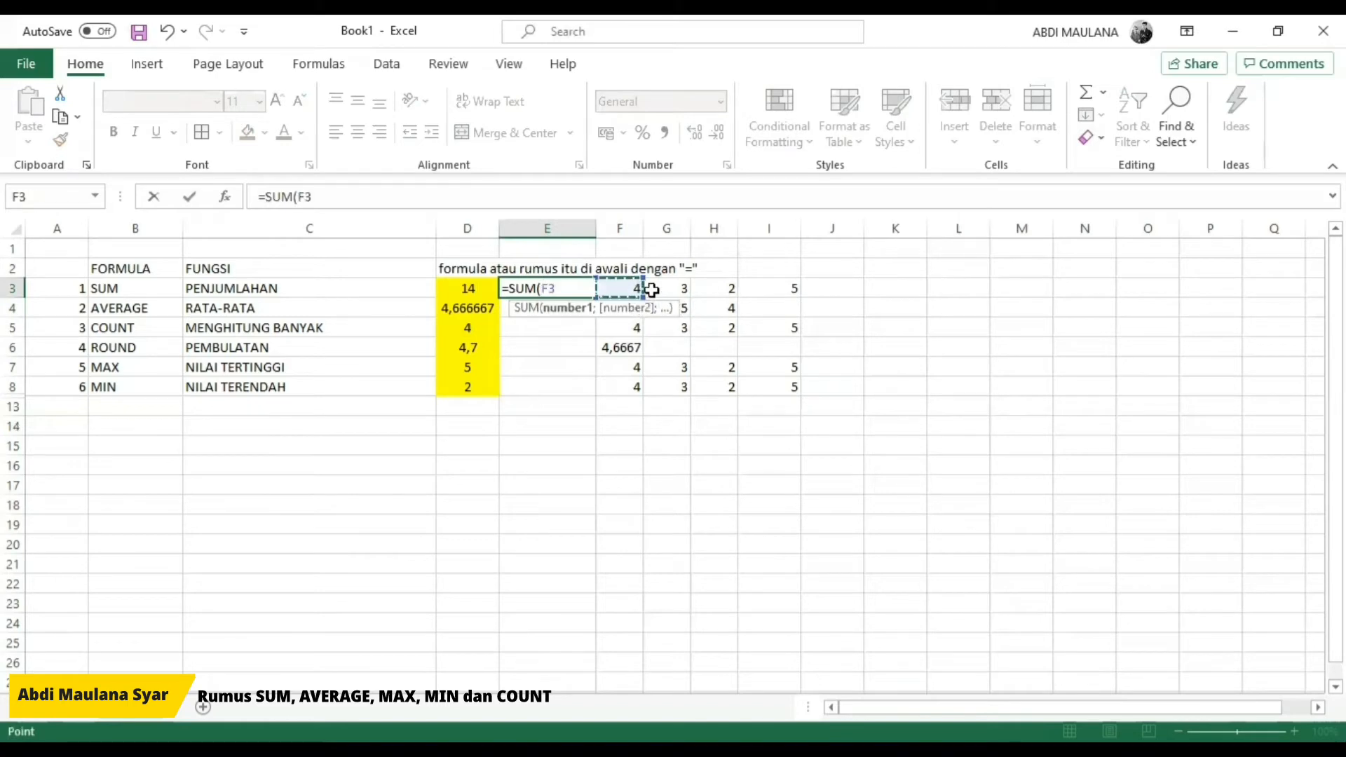
drag(652, 289, 775, 288)
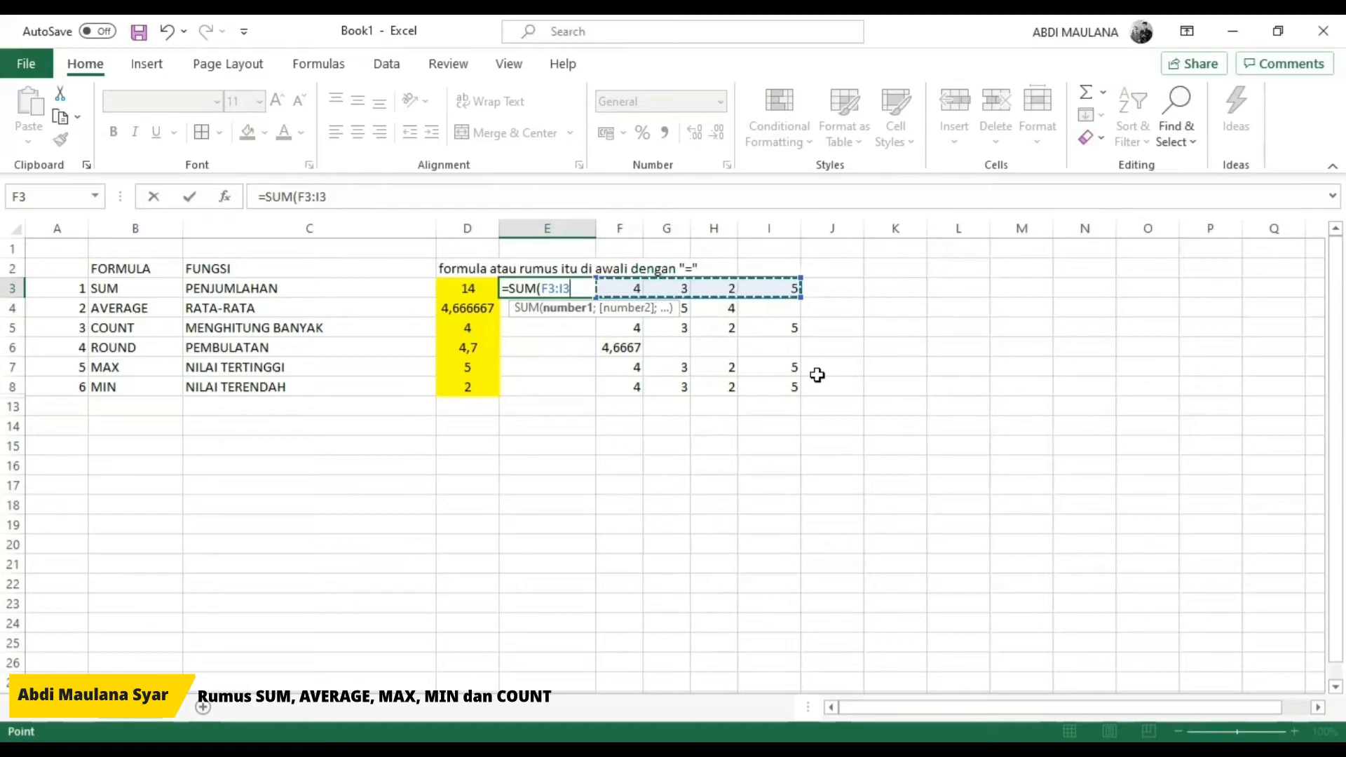
text())
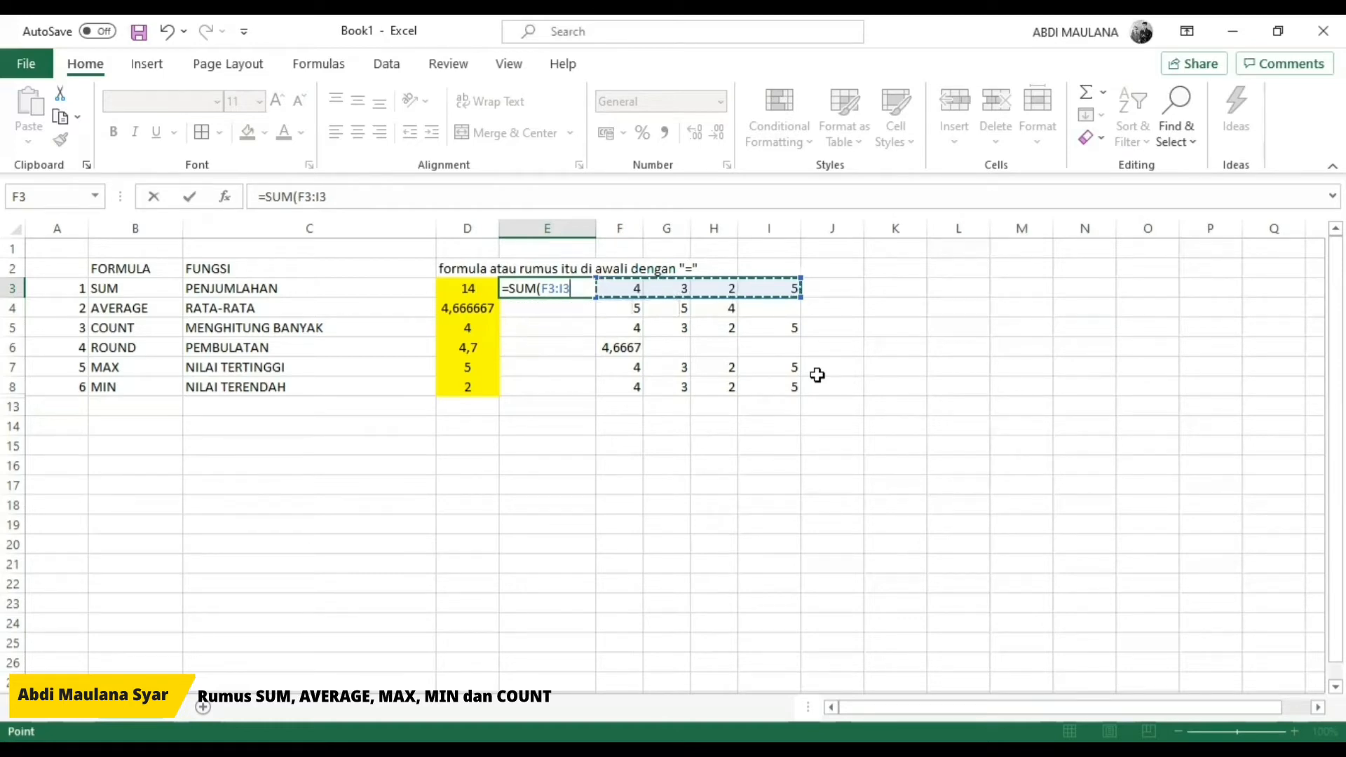
key(Return)
key(Up)
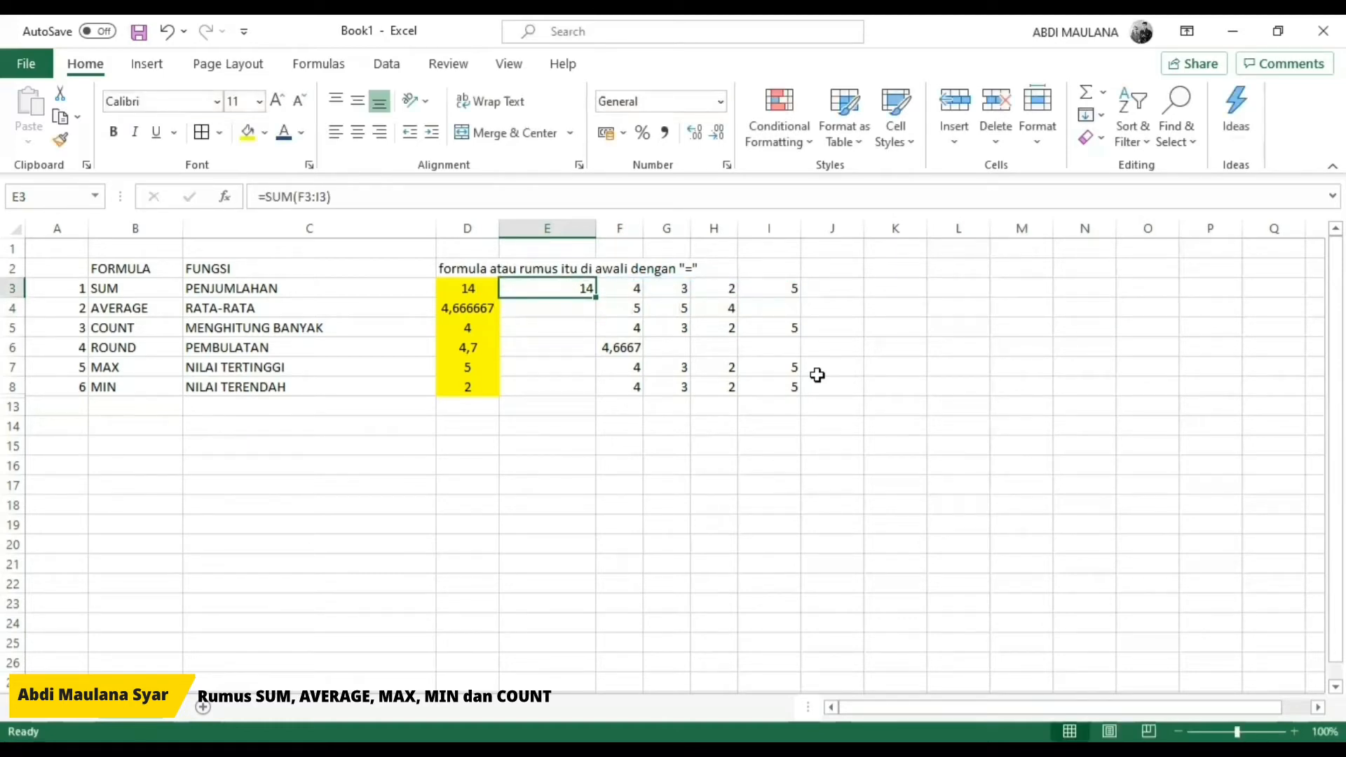
click(324, 196)
key(Escape)
Step: Enter =AVERAGE(F4:H4) in E4 to average the example values in that row
key(Down)
text(=)
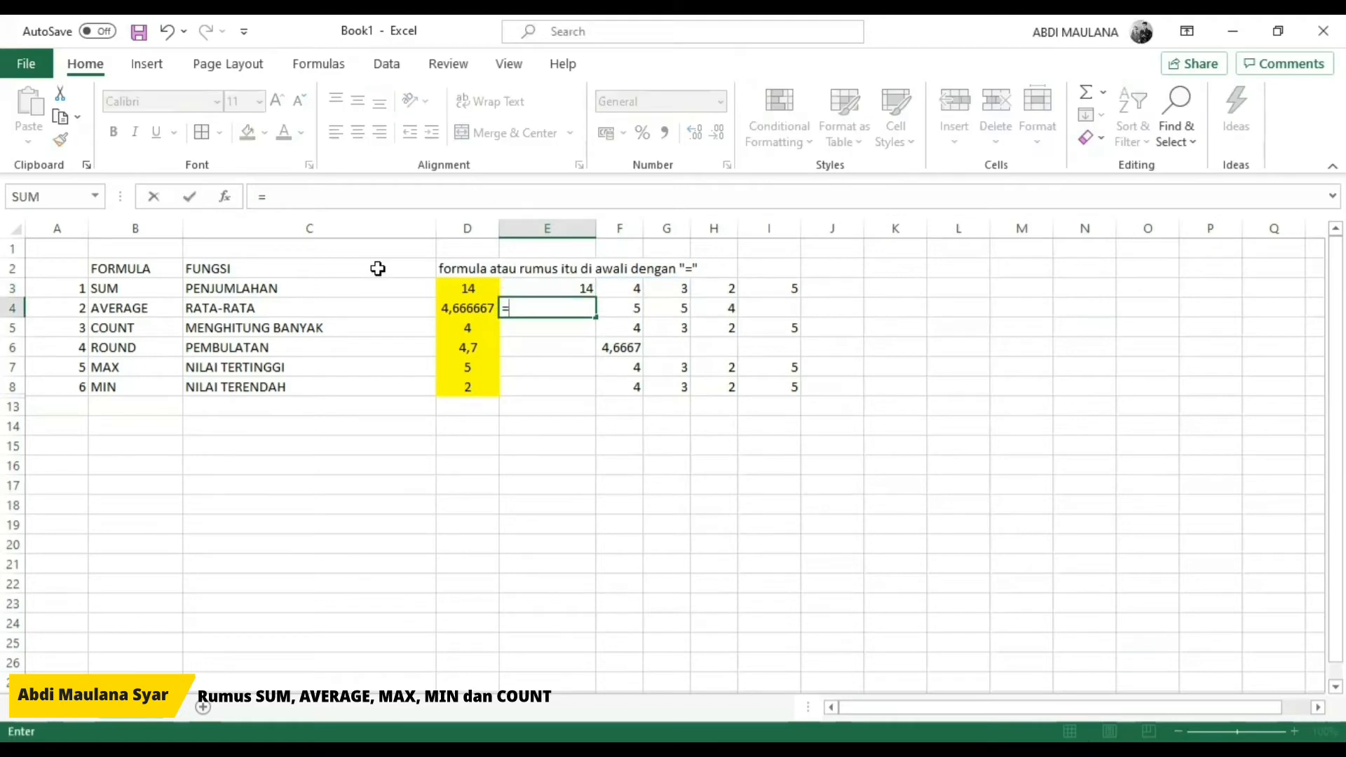
text(AVAR)
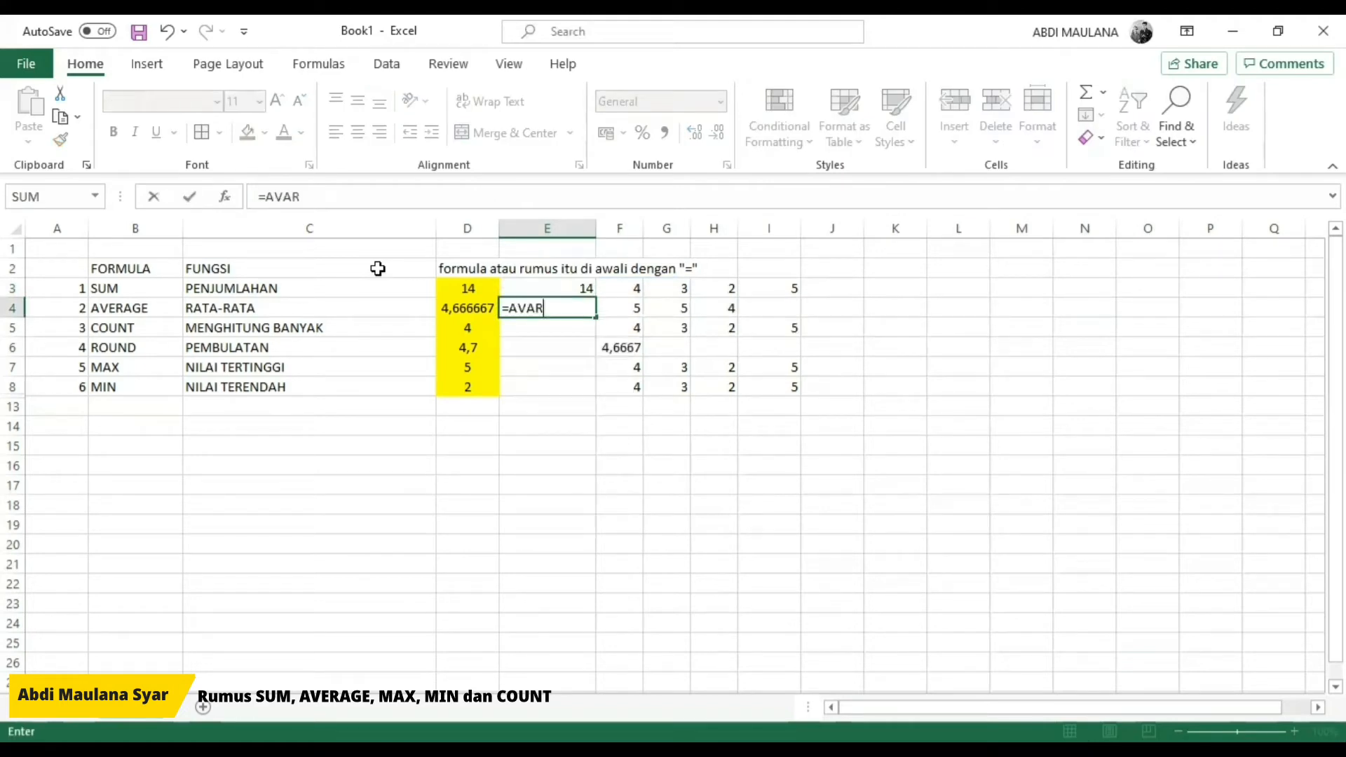
key(BackSpace)
key(BackSpace)
text(ERAGE()
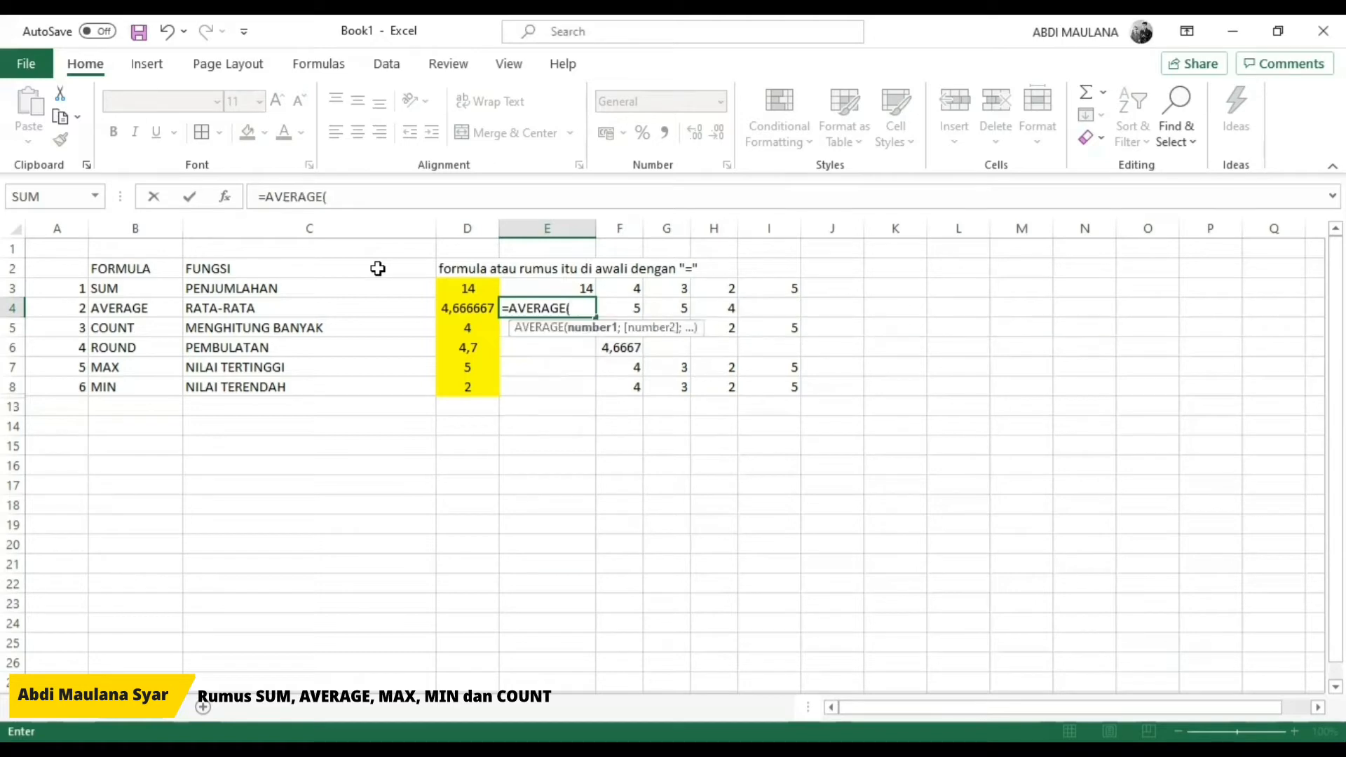
key(Right)
key(shift+Right)
key(shift+Right)
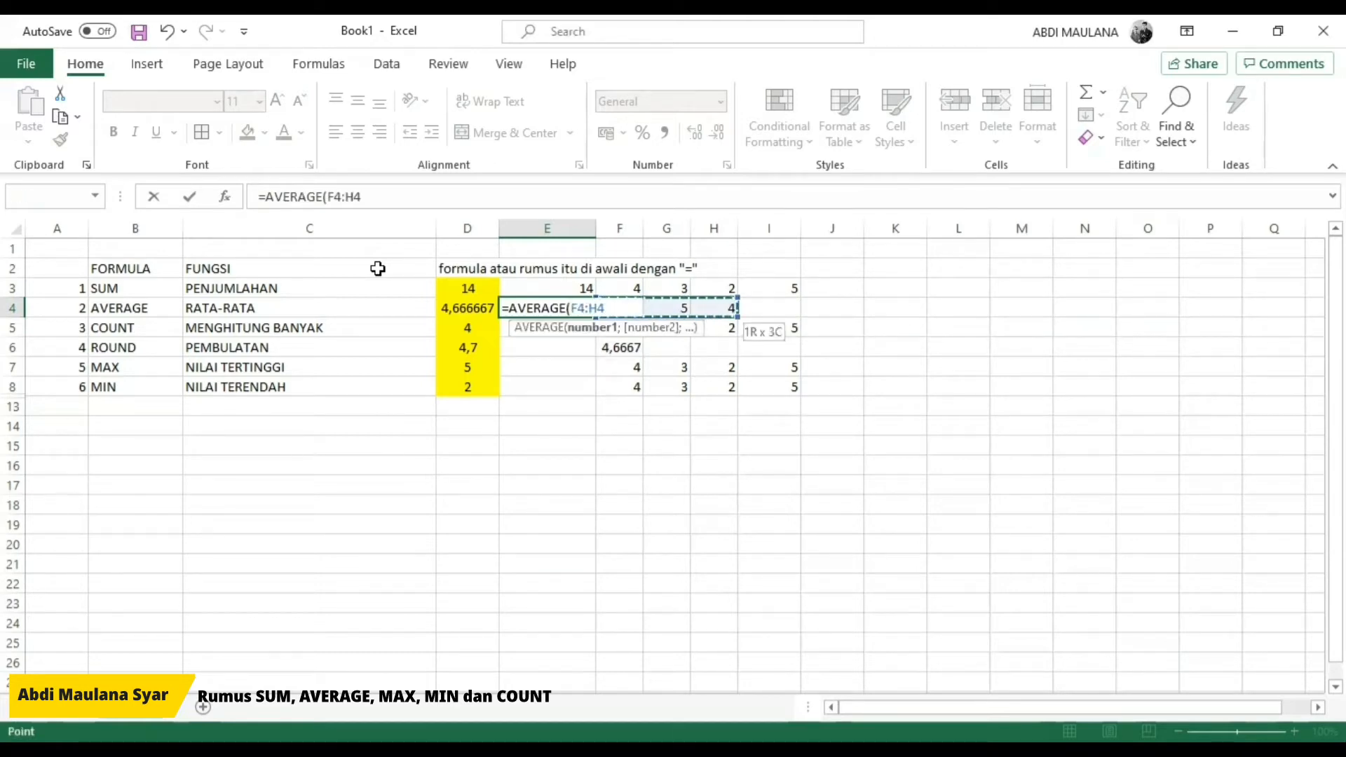
click(799, 310)
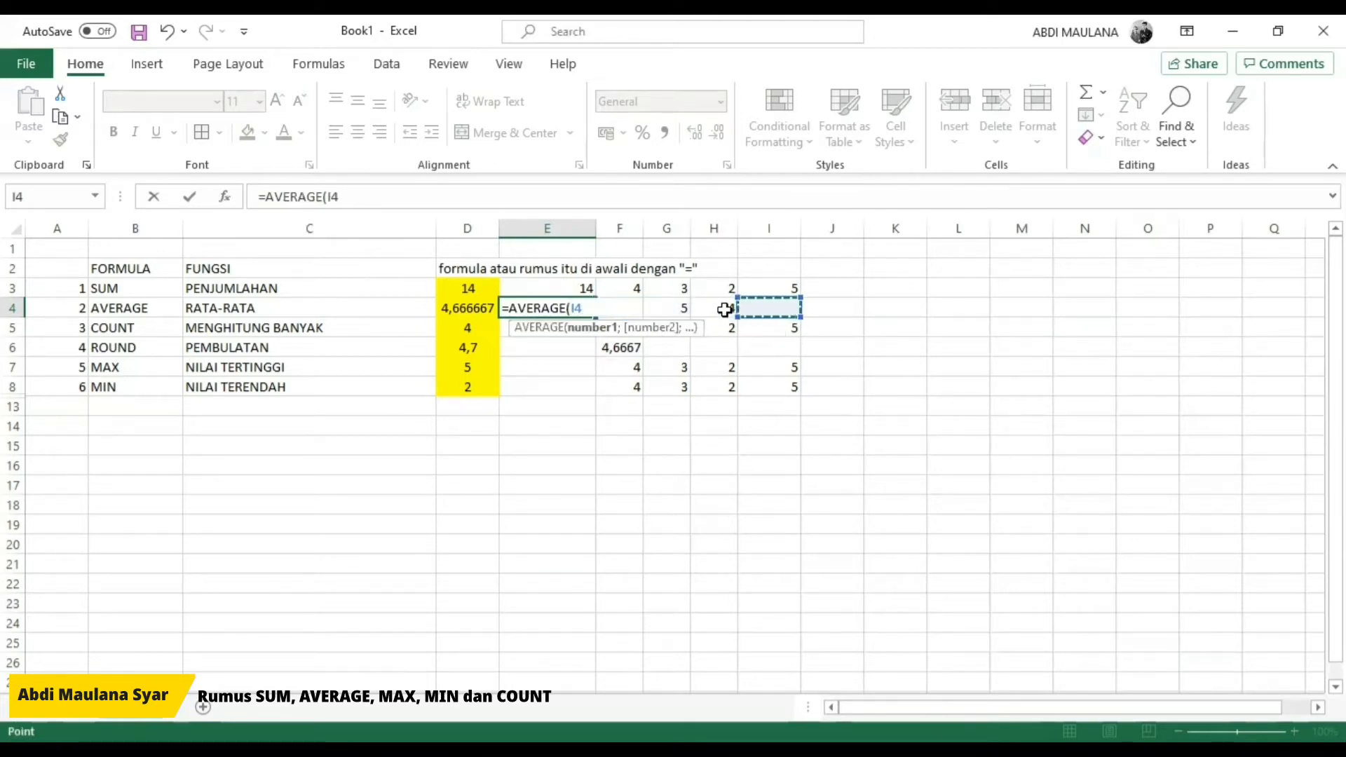
click(723, 309)
key(shift+Left)
key(shift+Left)
key(Return)
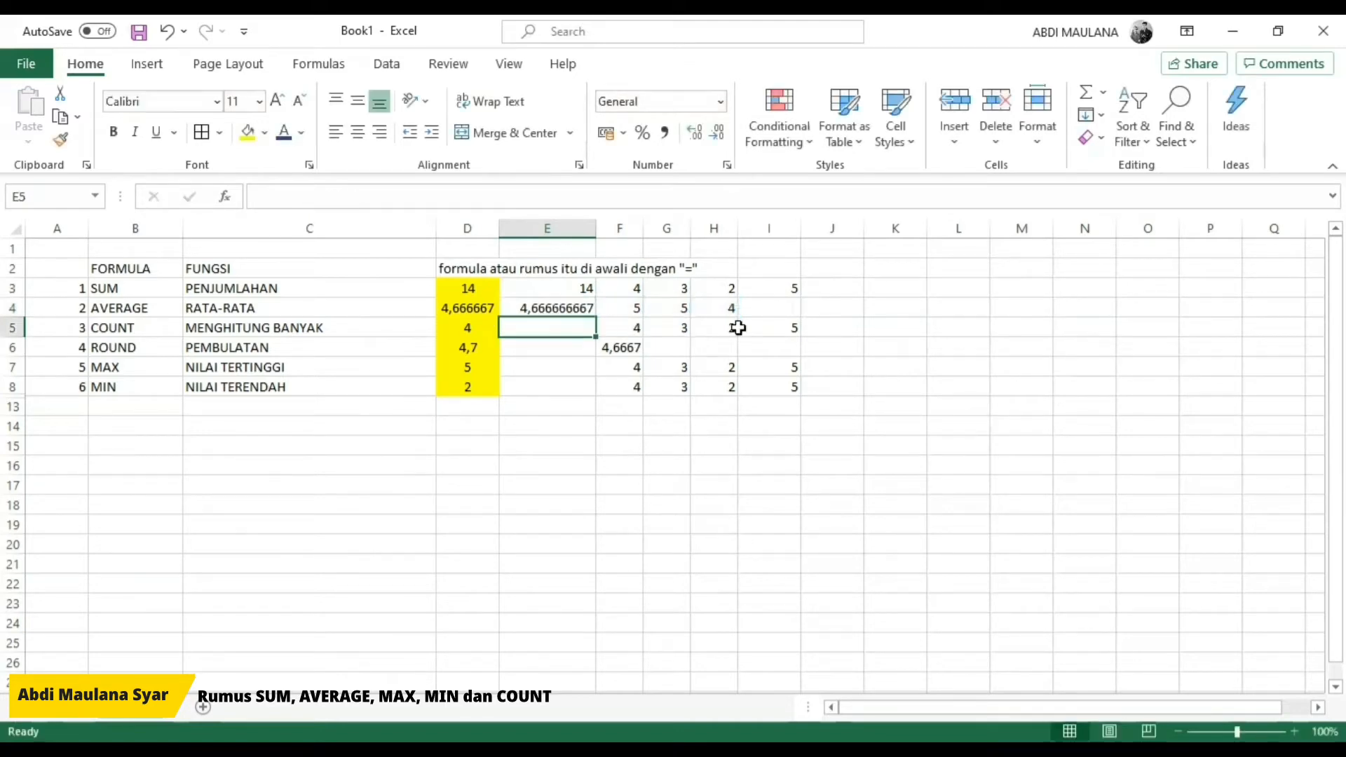
key(Up)
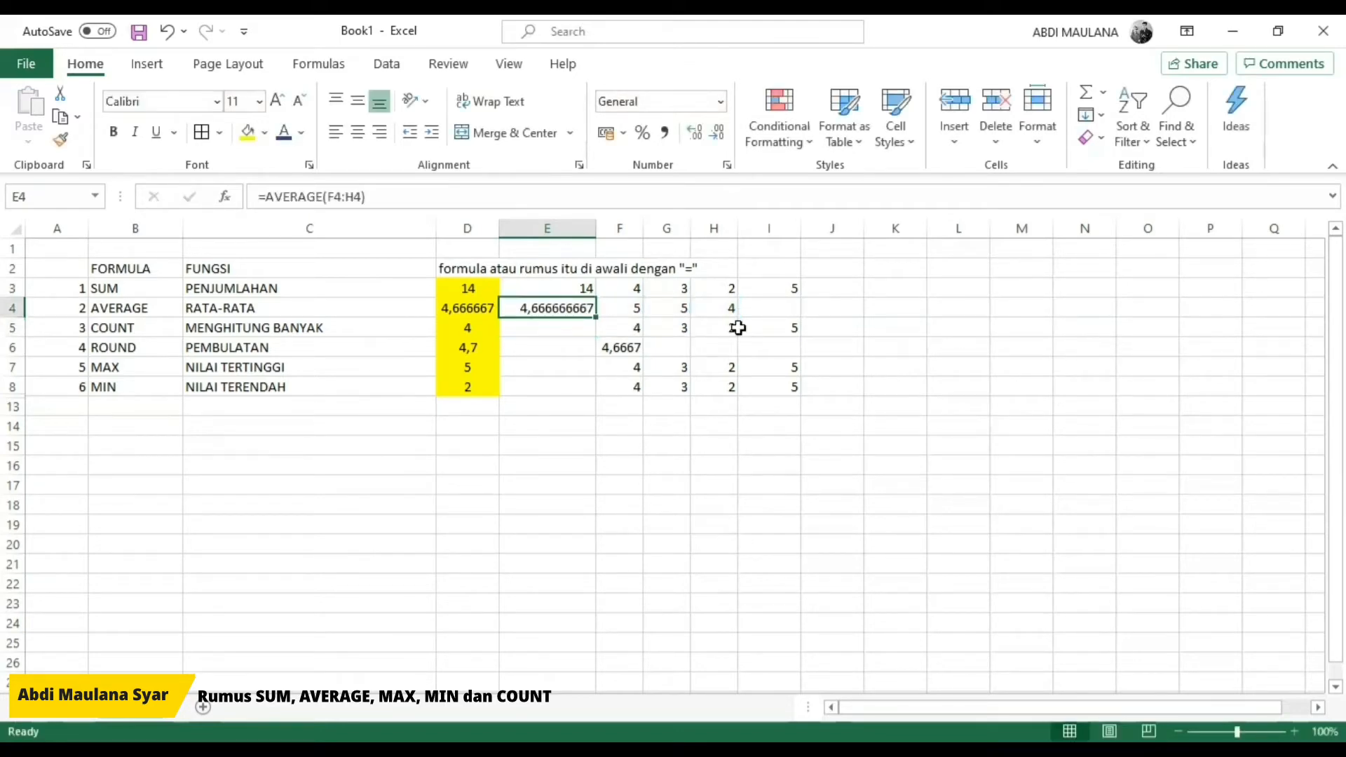
Step: Adjust the column widths by widening column D slightly and narrowing column E
mouse_move(485, 230)
mouse_down()
mouse_move(519, 231)
mouse_move(505, 230)
mouse_up()
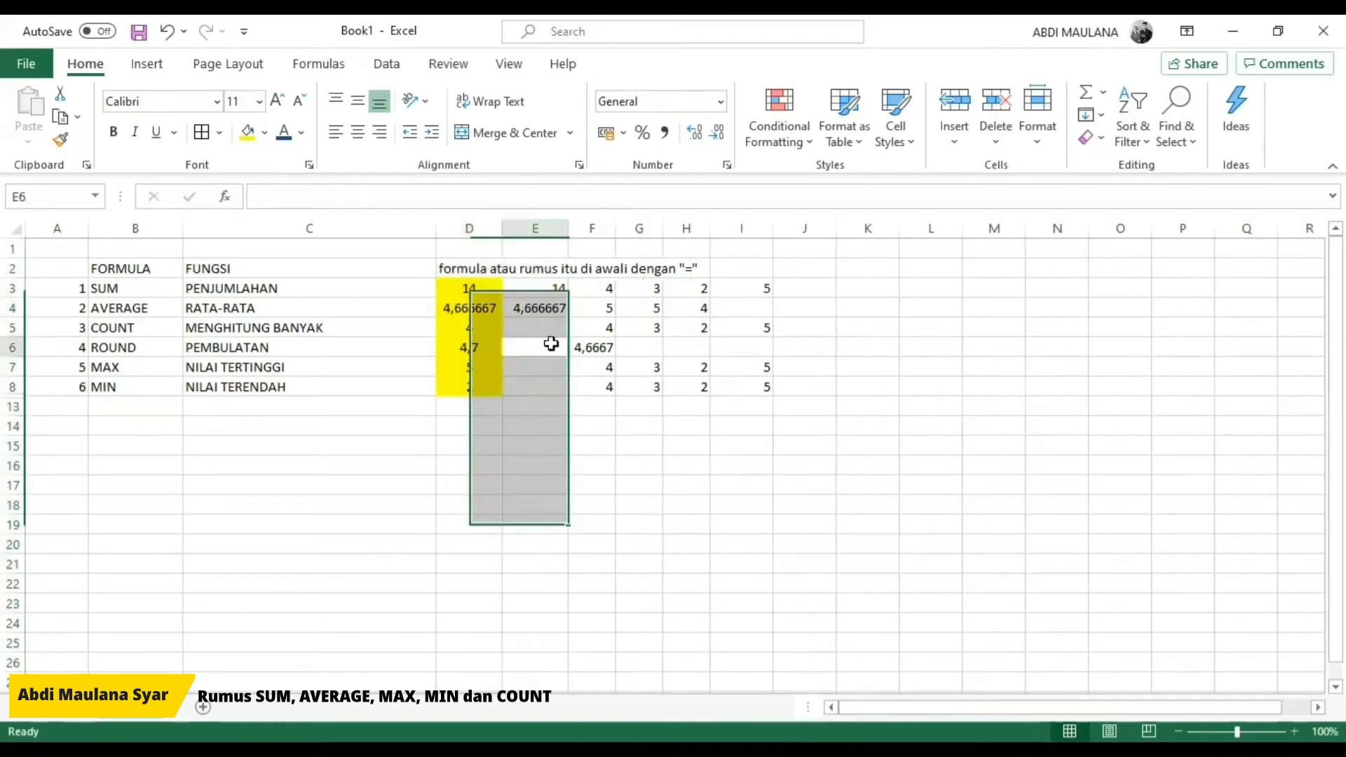
click(522, 308)
click(470, 309)
key(Right)
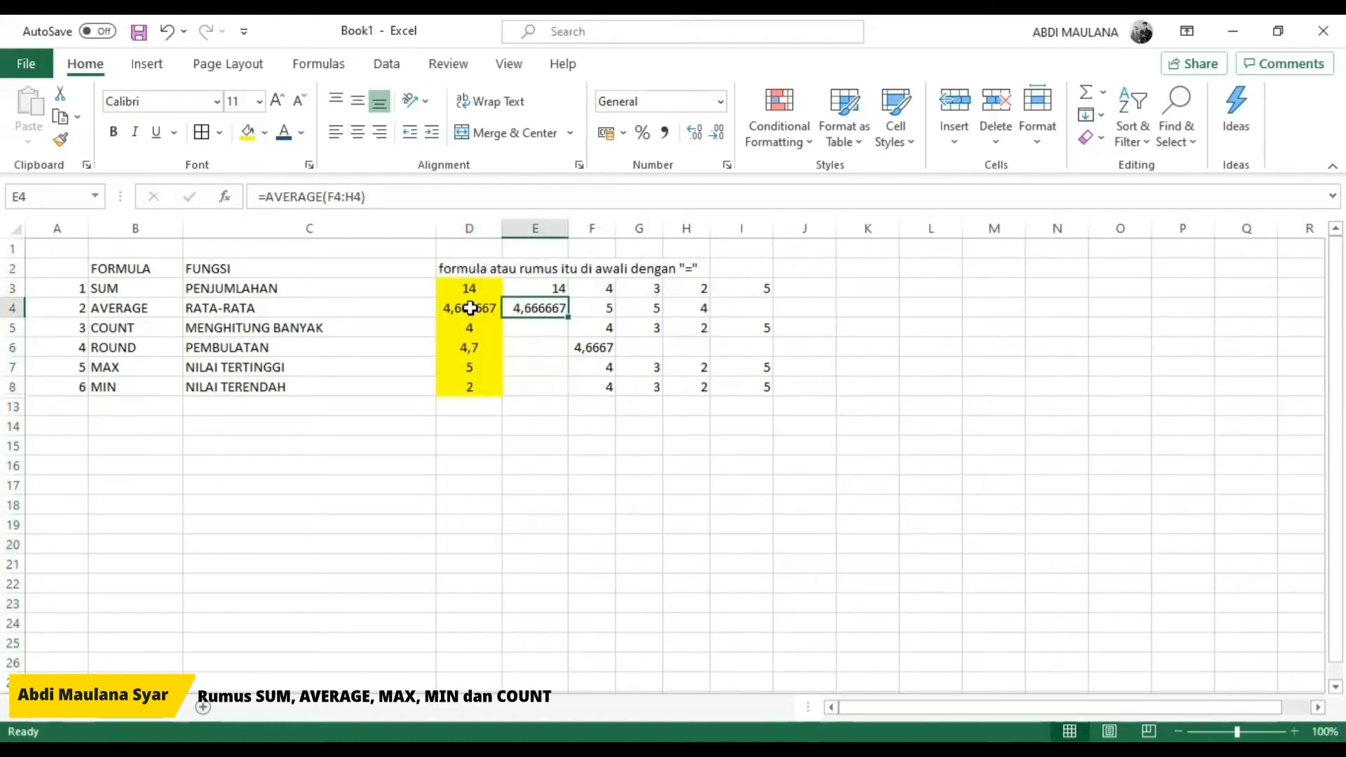
Step: Enter a COUNT formula in E5 that references the example cells F5:I5
key(Down)
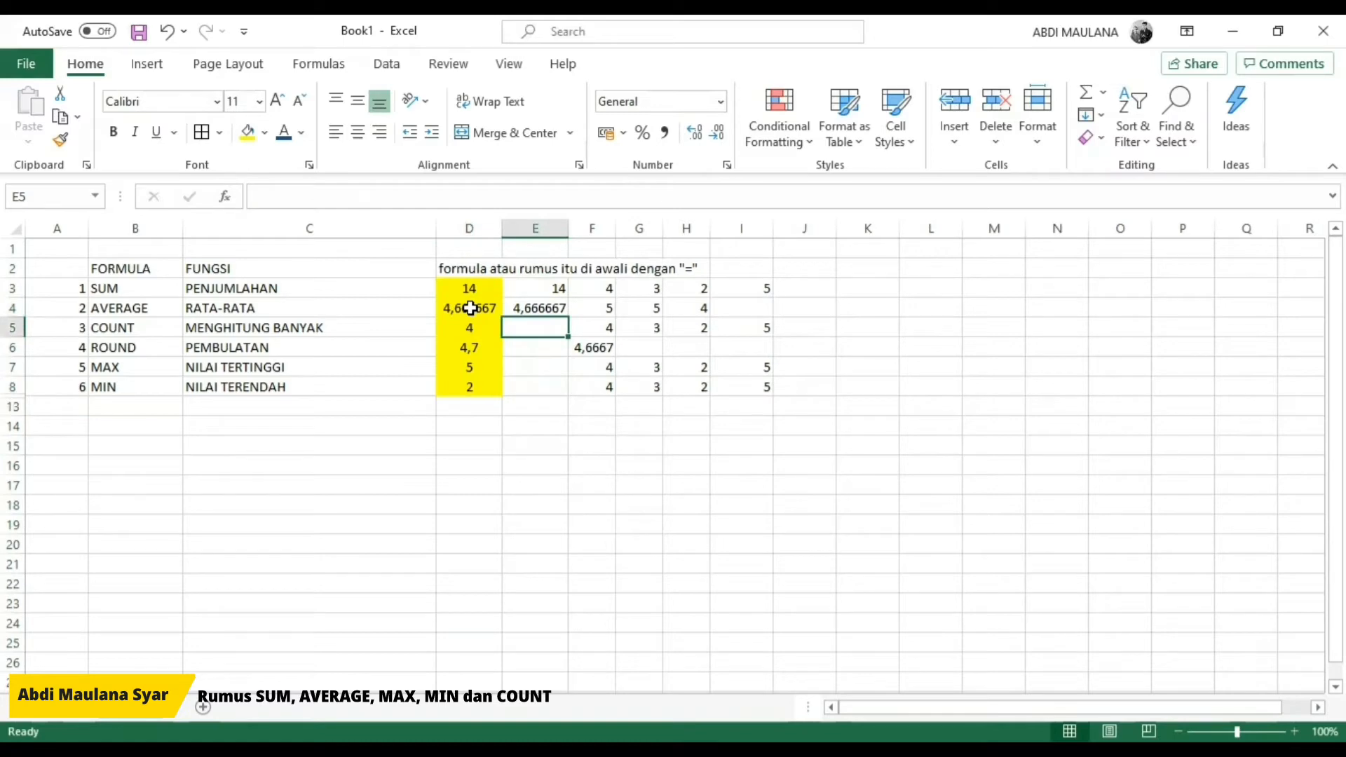
text(=)
text(C)
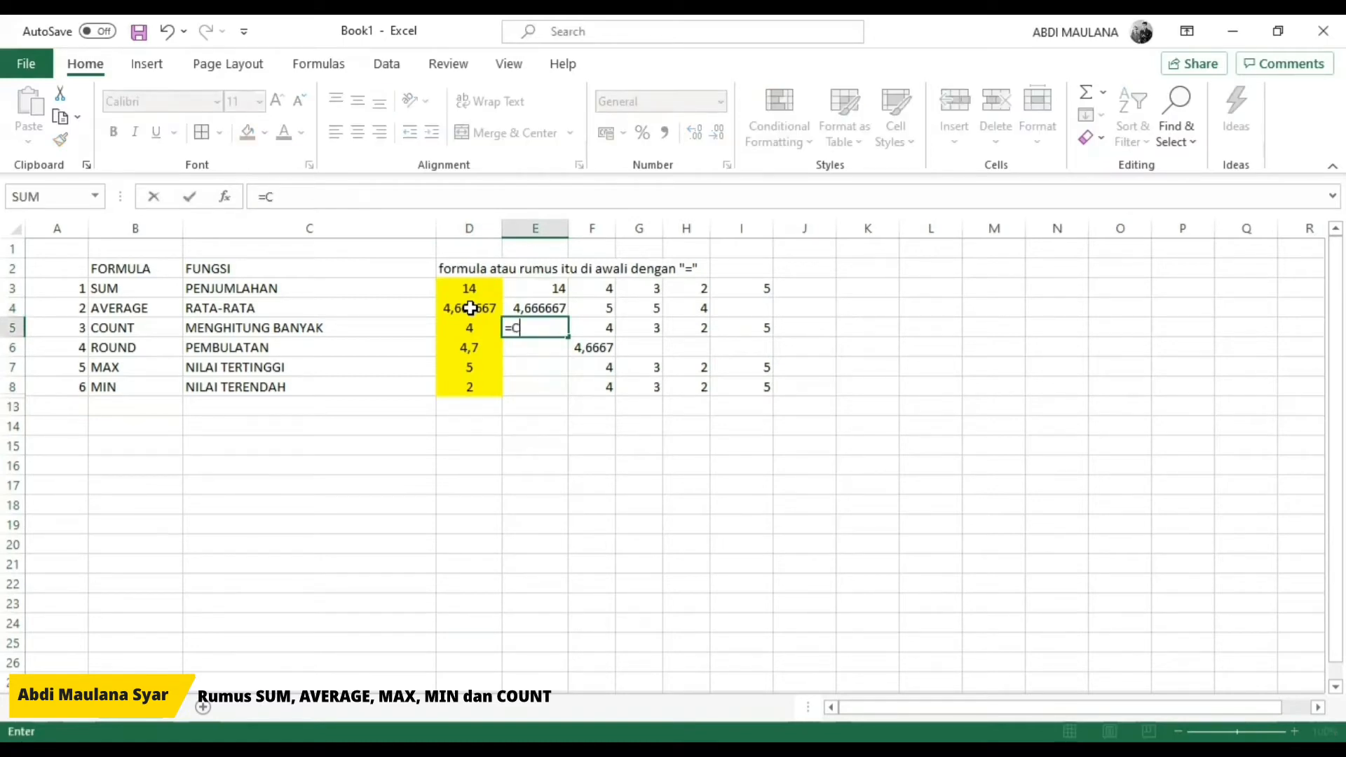
text(OUNT()
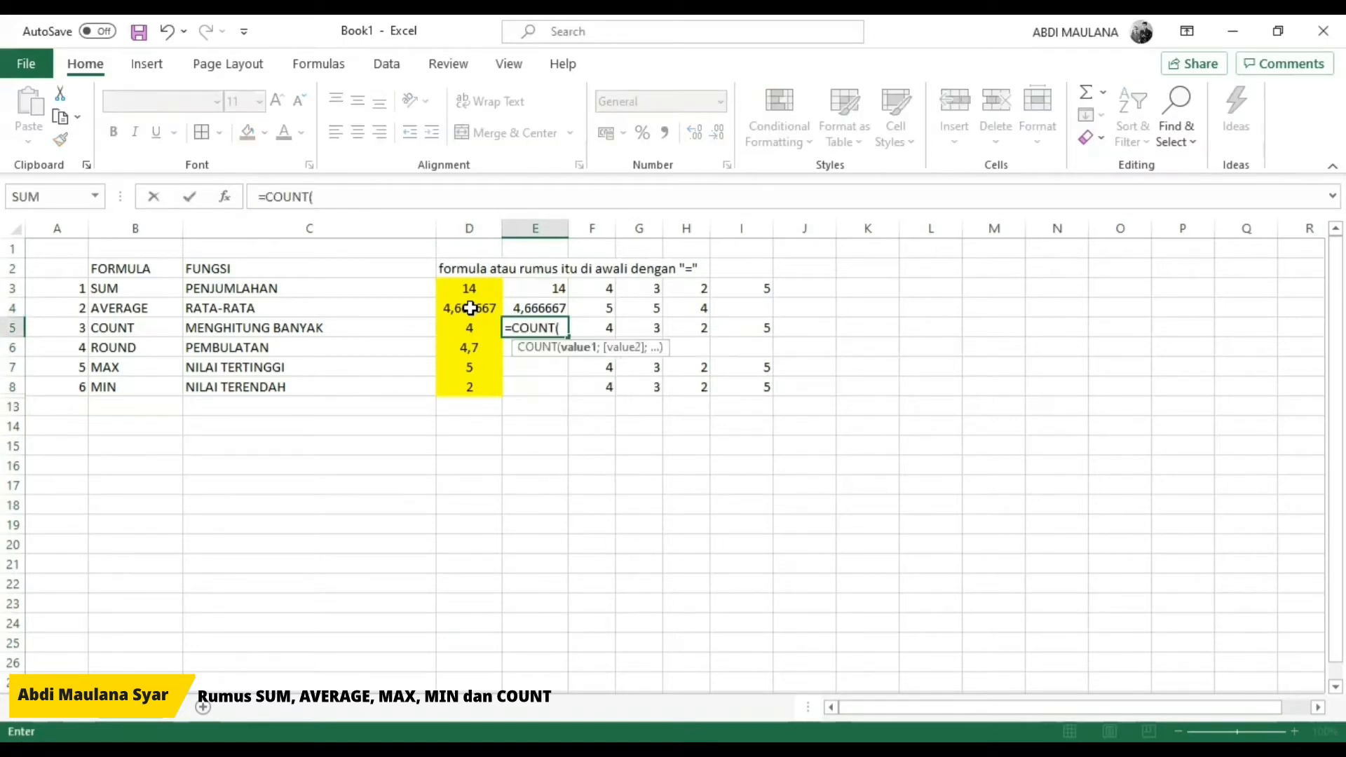
key(Right)
key(ctrl+shift+Right)
key(Return)
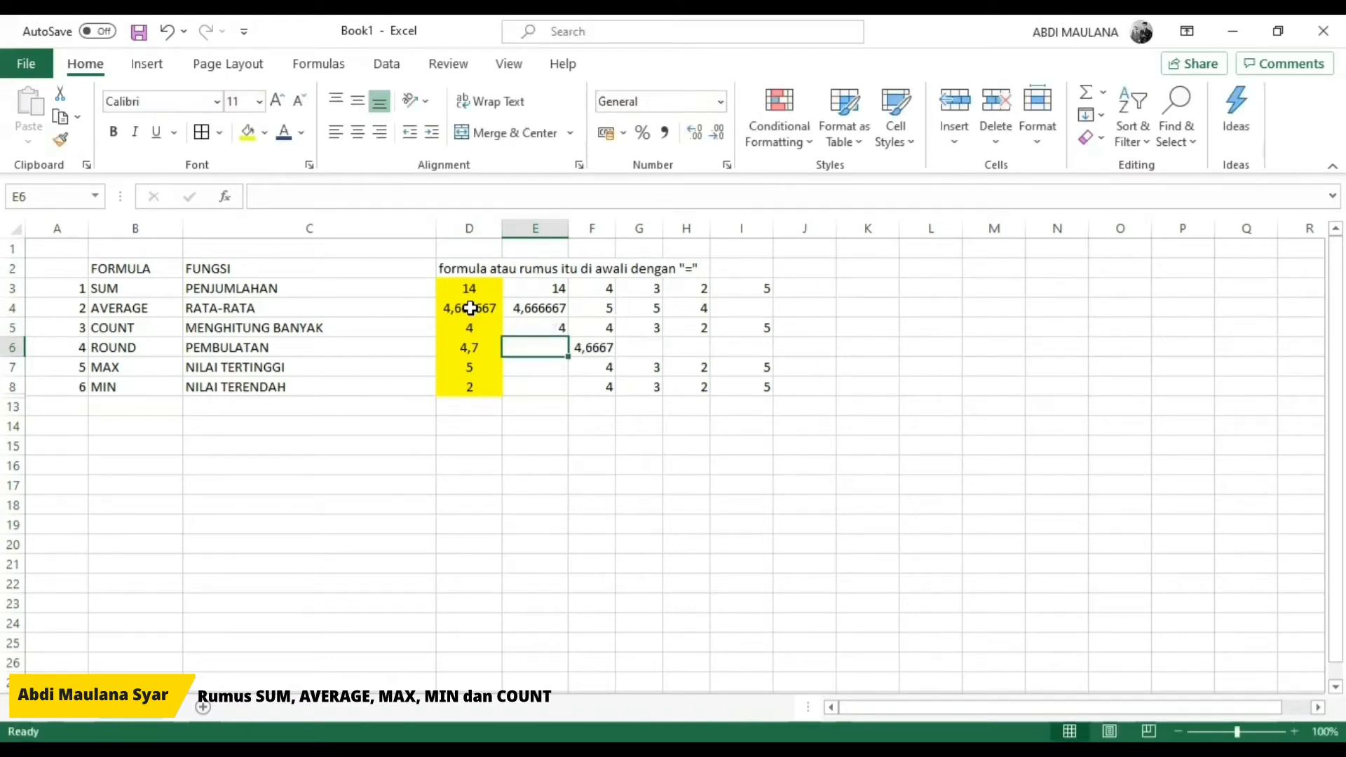
Step: Enter a ROUND formula in E6 that references F6 and rounds it to one decimal place
text(=R)
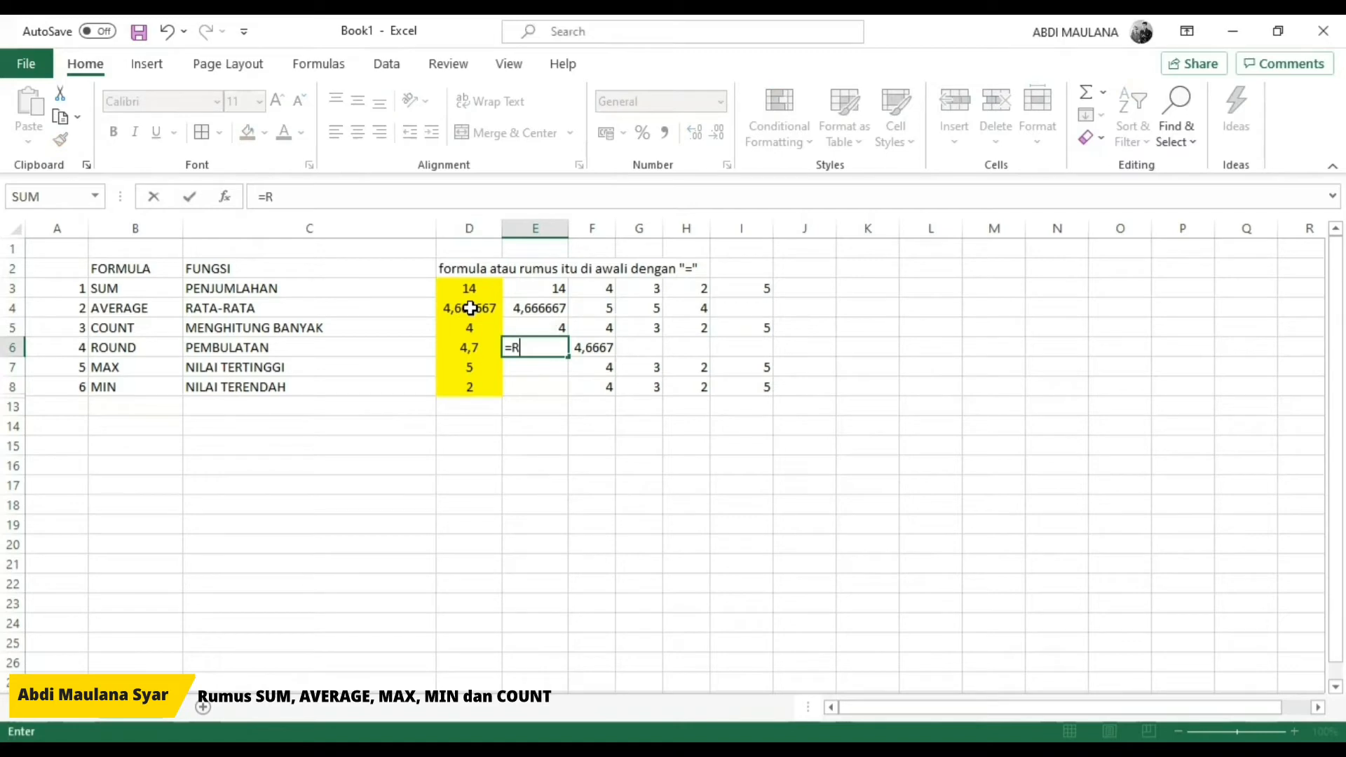
text(OUND)
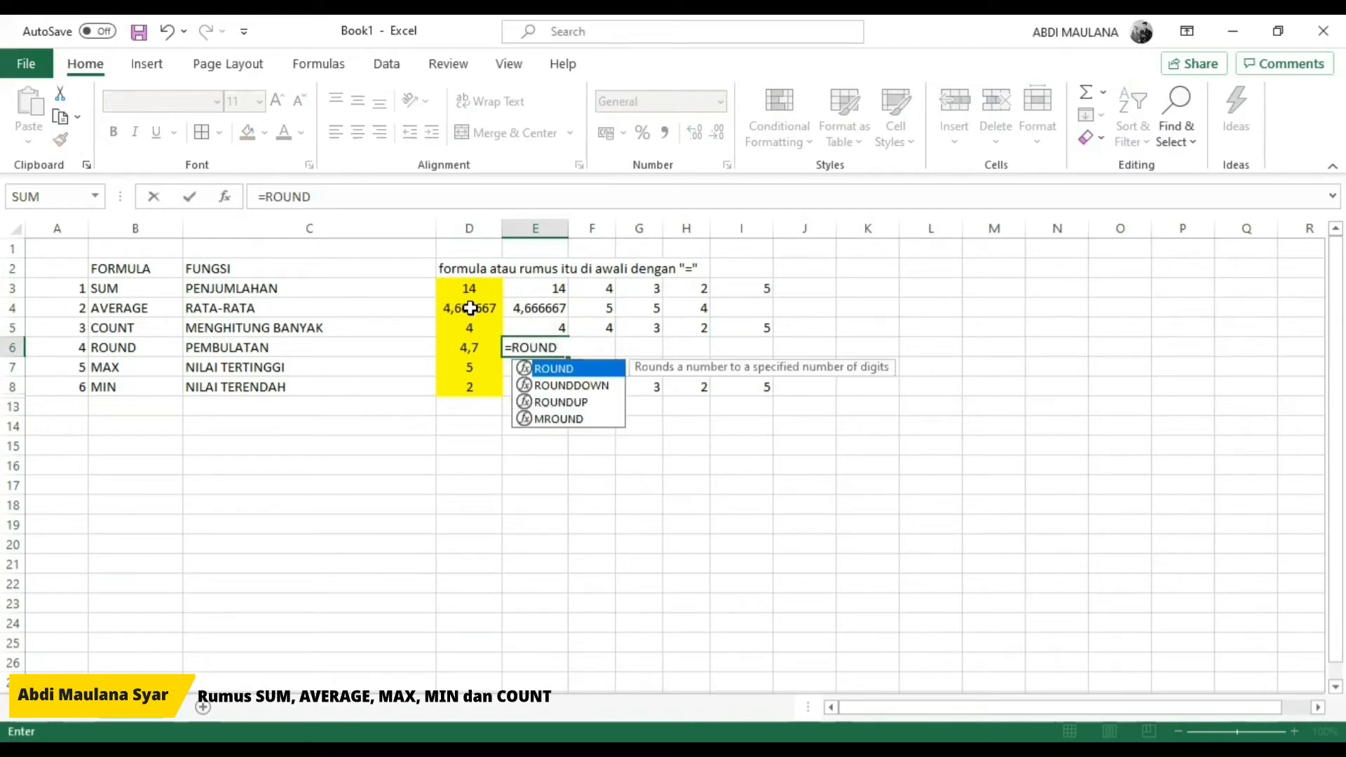
text(()
key(Right)
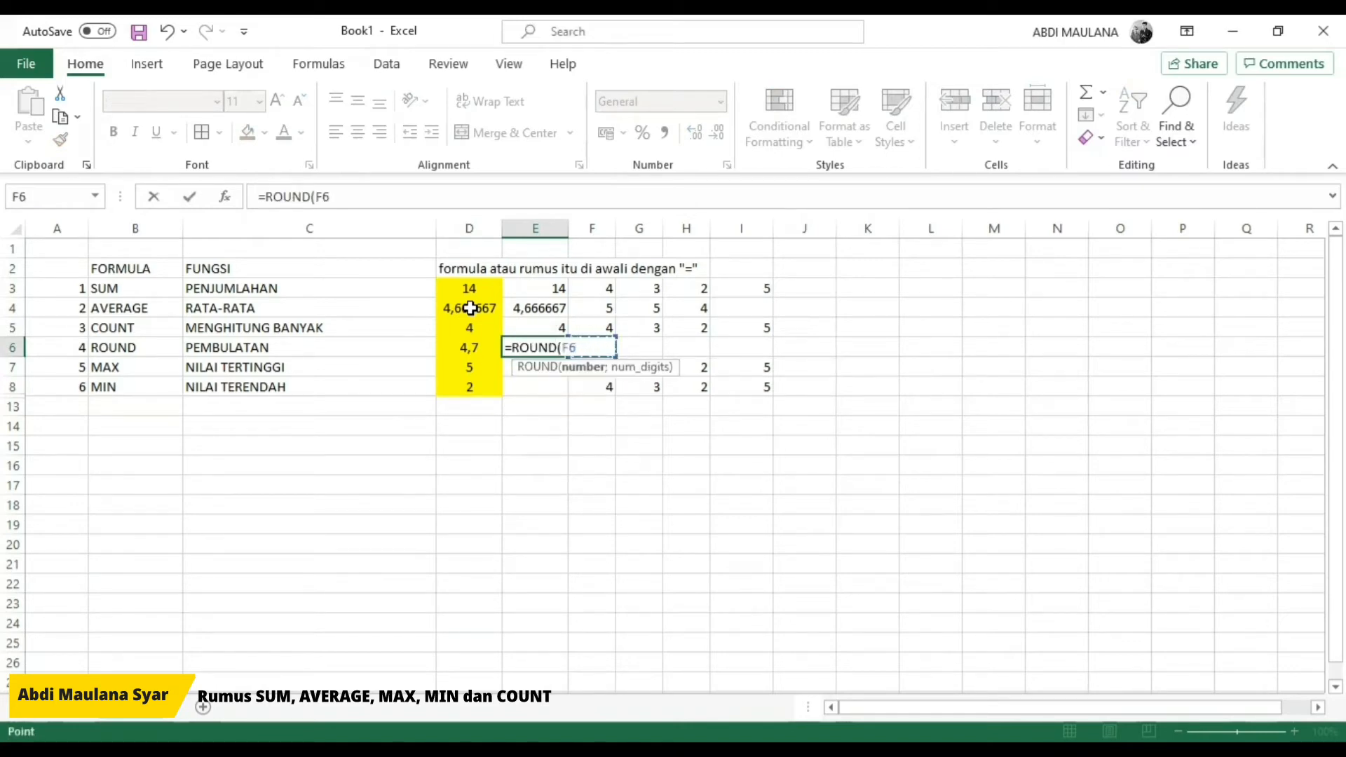
text(;)
text(2)
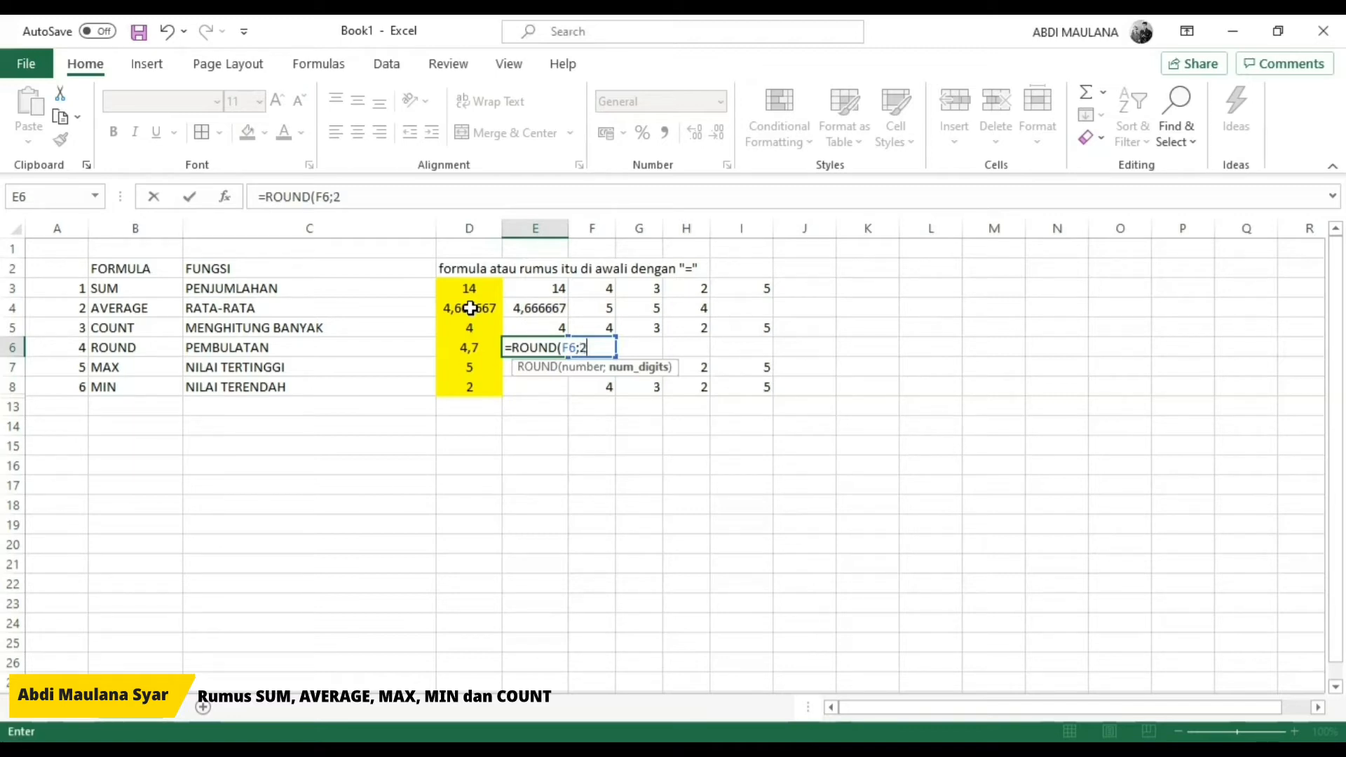
text())
key(Return)
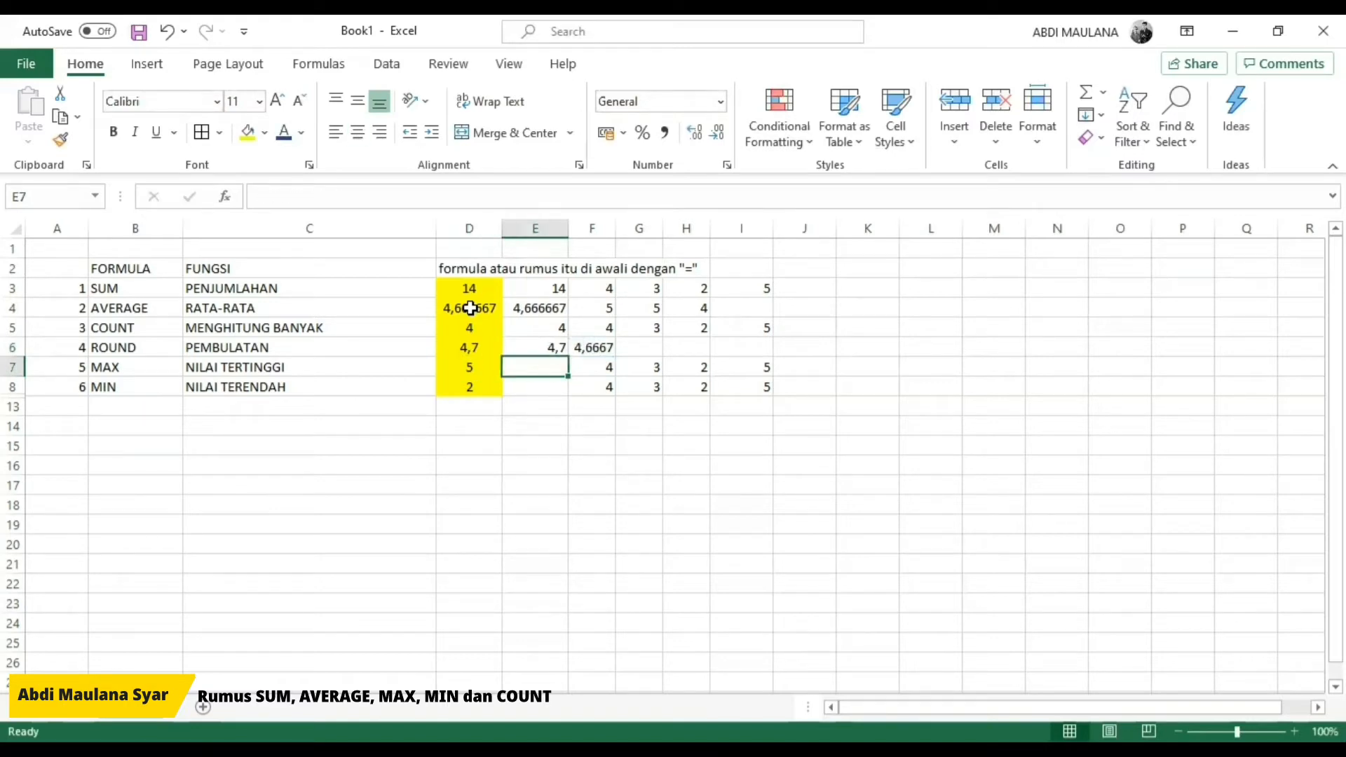
Step: Enter =MAX(F7:I7) in E7 to find the highest of the example values in that row
text(=)
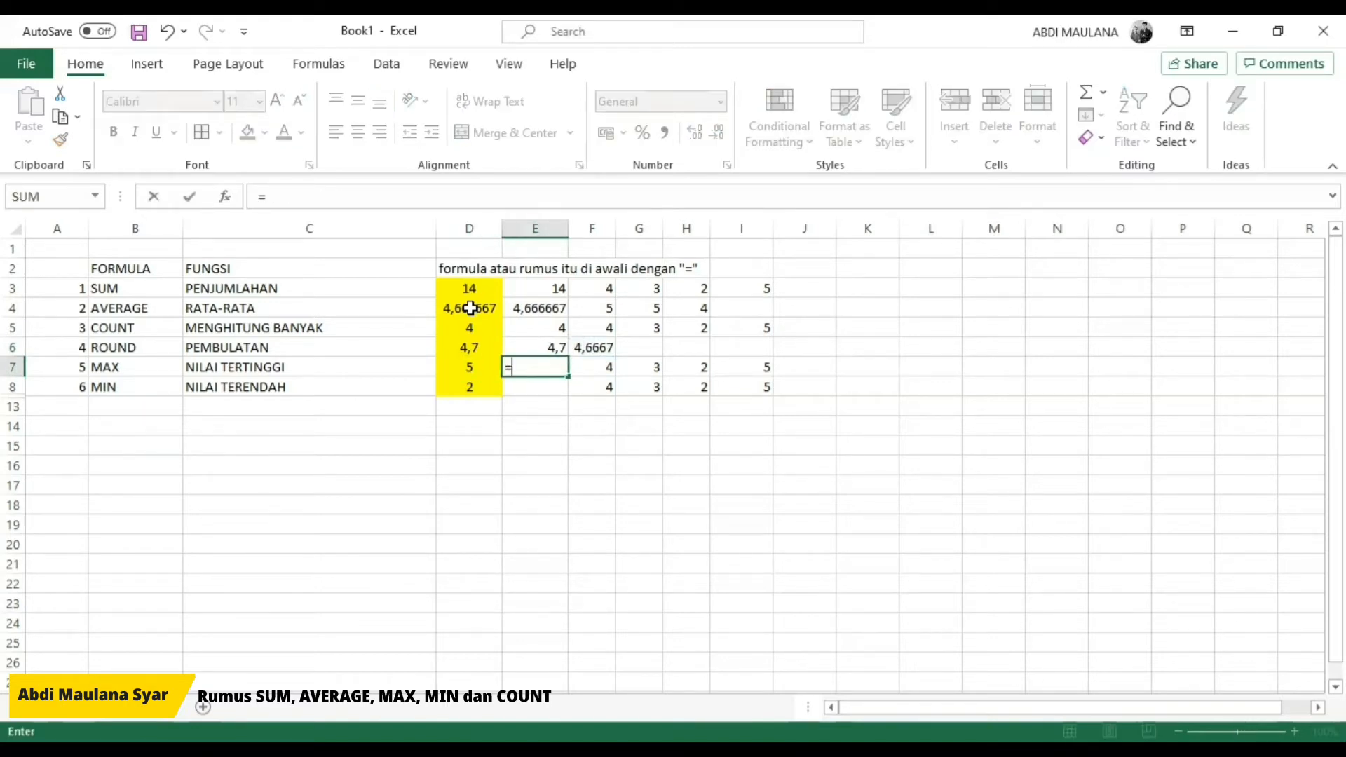
text(MAX()
key(Right)
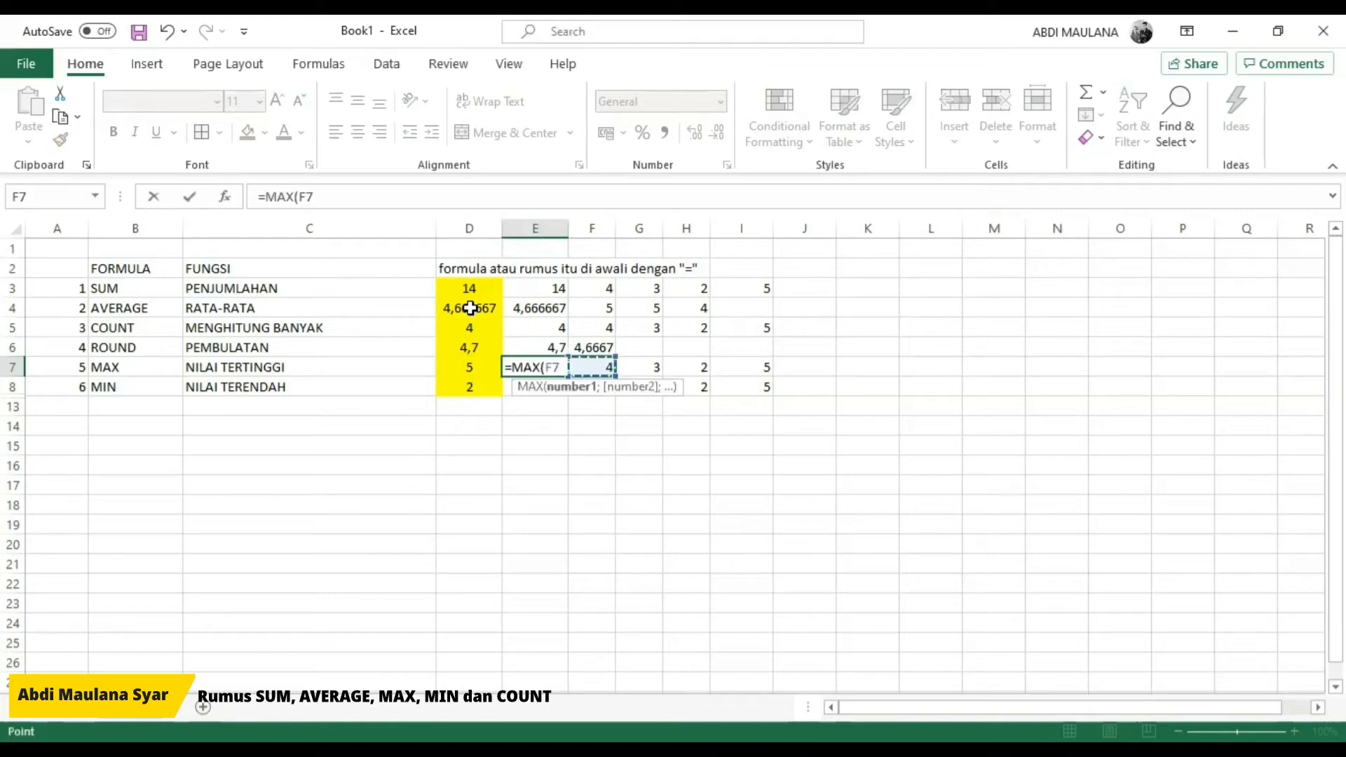
key(shift+Right)
key(shift+Right)
key(shift+Right)
key(Return)
Step: Copy the MAX formula from E7 to E8 and change its function to MIN, keeping the range F8:I8
key(Up)
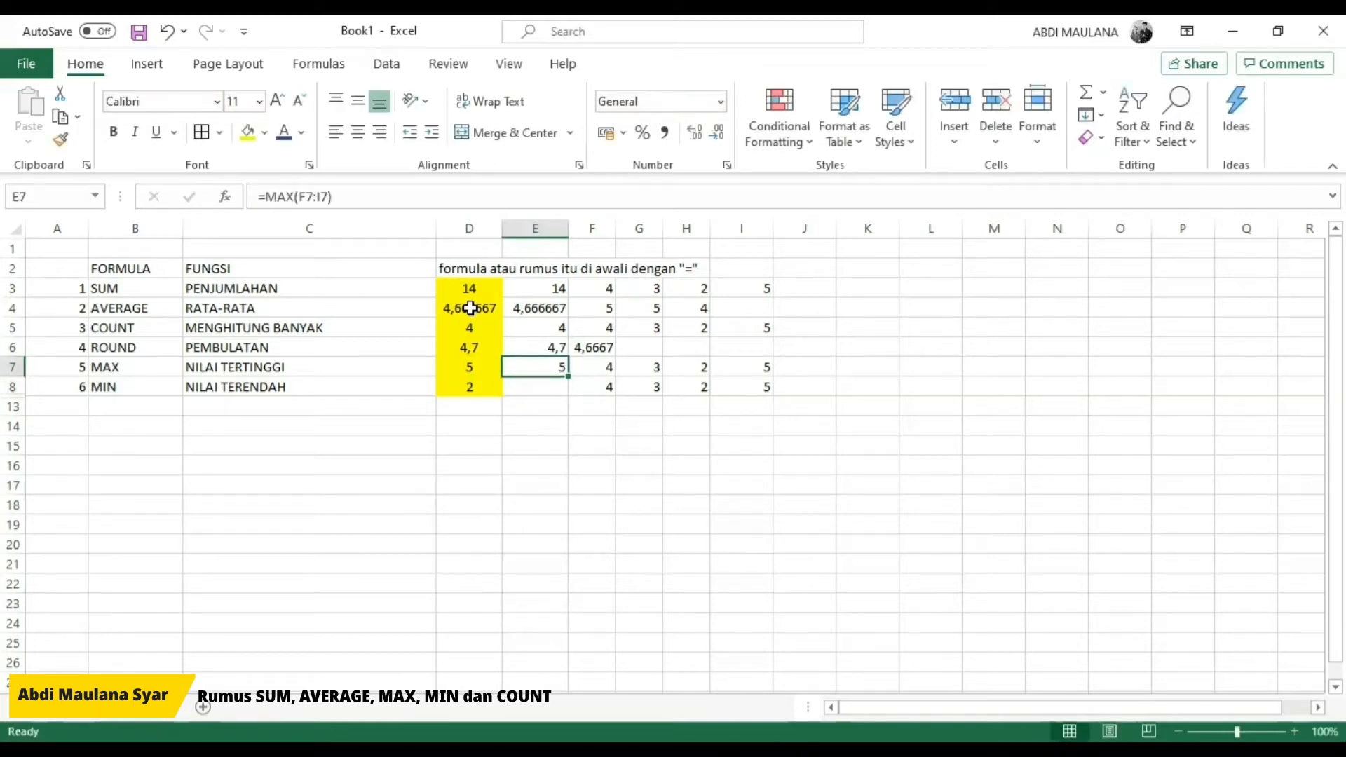
key(ctrl+c)
key(Down)
key(ctrl+v)
key(F2)
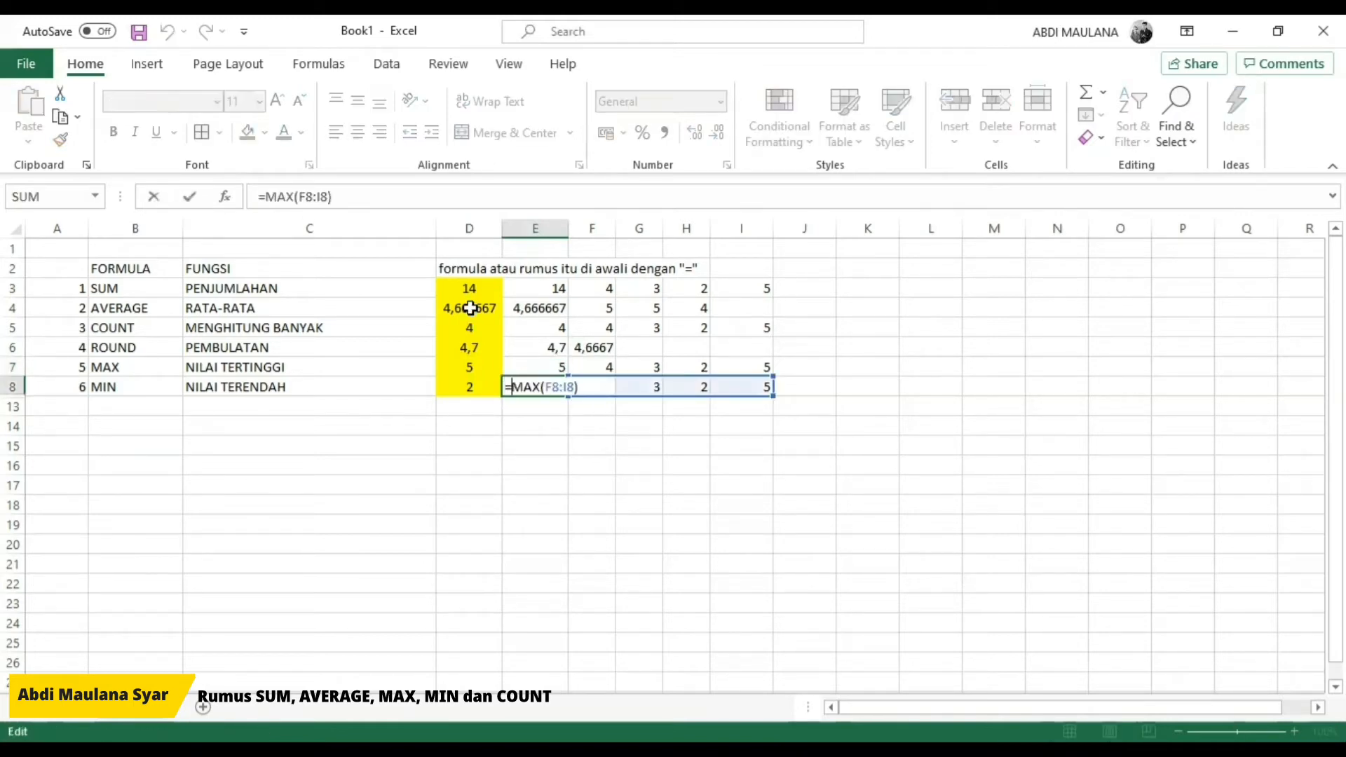
key(shift+Right)
key(shift+Right)
key(shift+Right)
text(MIN)
key(Return)
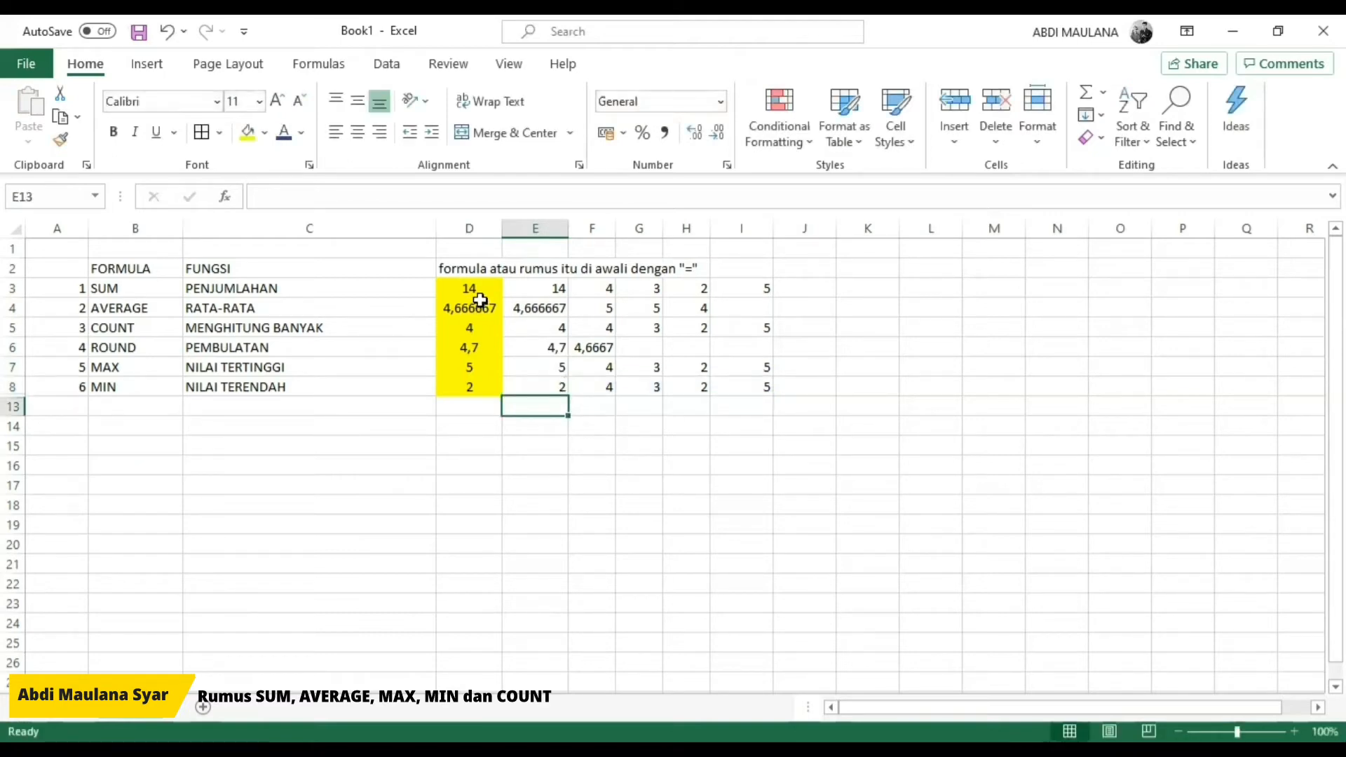
Step: Move the note about formulas starting with "=" from D2 up to D1
drag(467, 290, 525, 403)
click(594, 439)
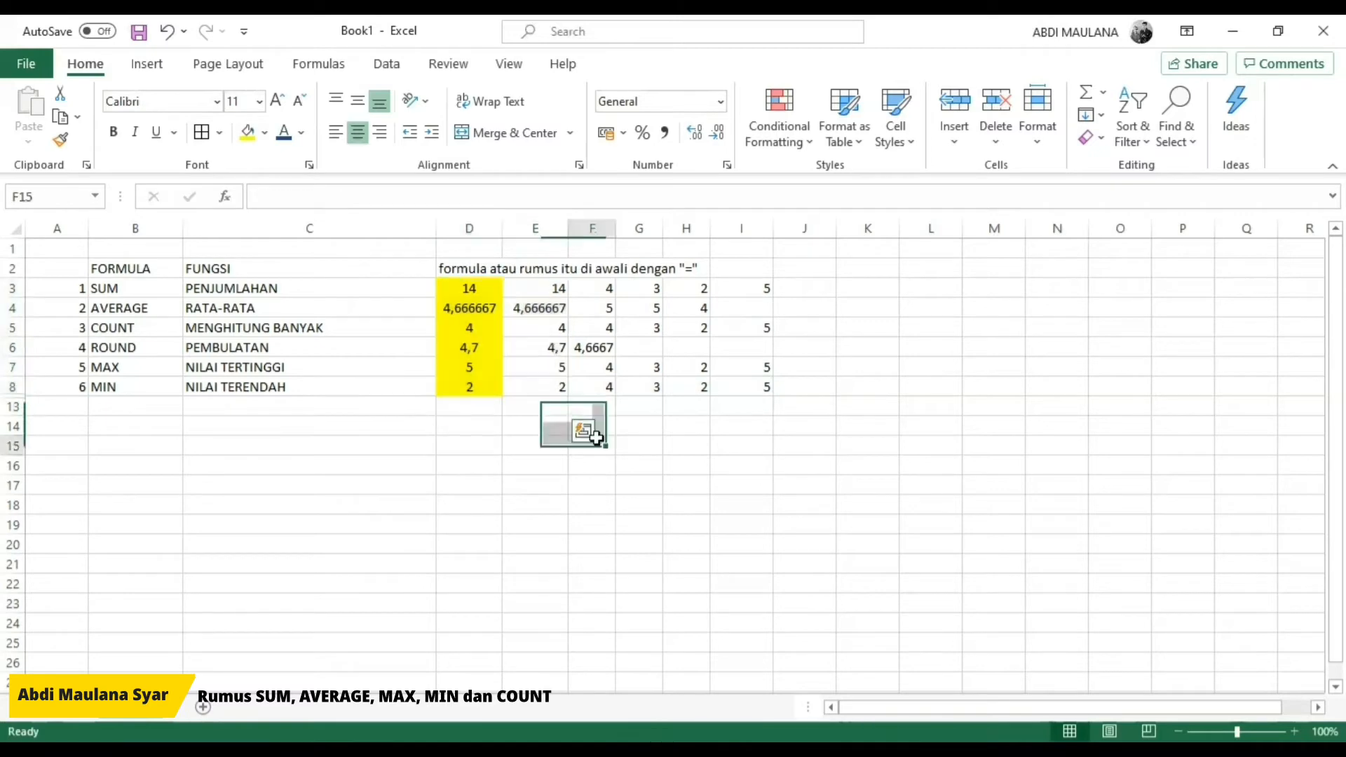
click(462, 262)
drag(462, 261, 464, 251)
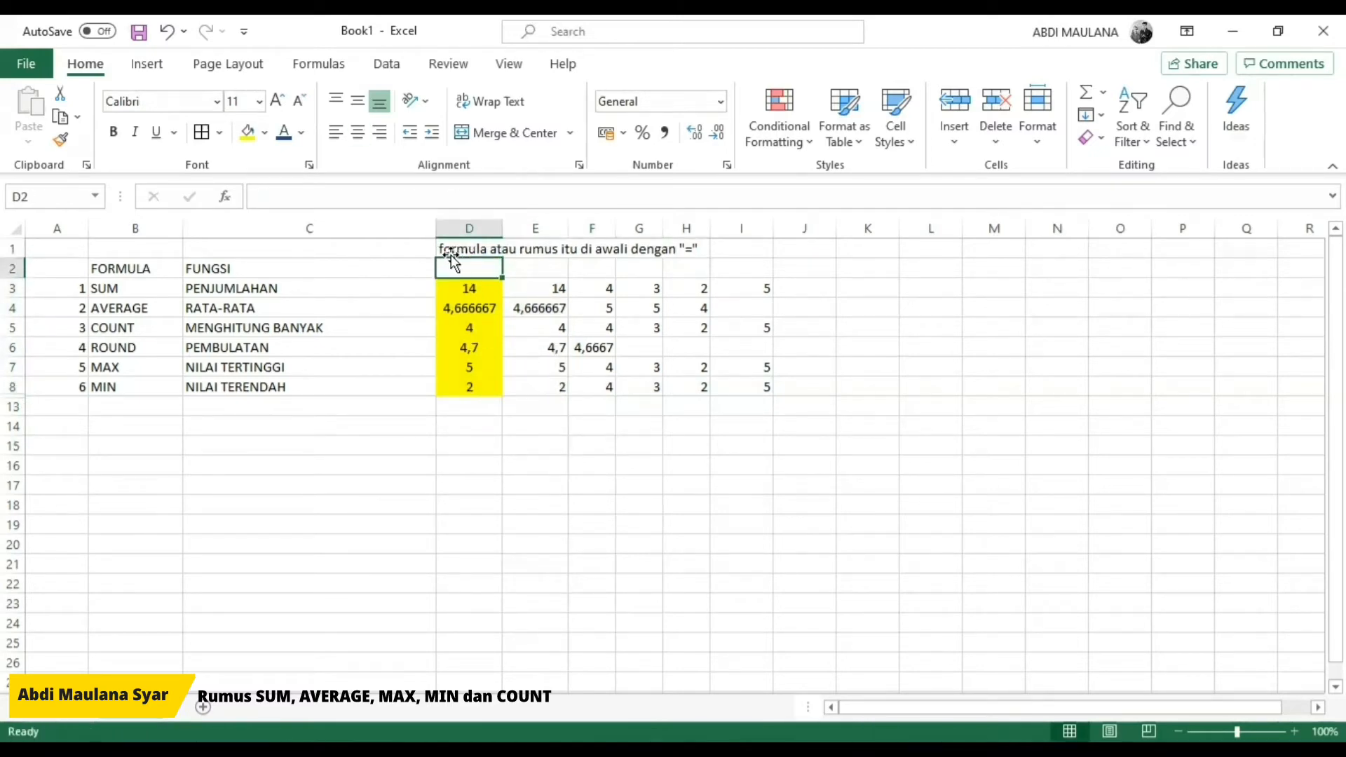
Step: Enter the heading KETIK in D2 above the formulas with literal arguments
text(KE)
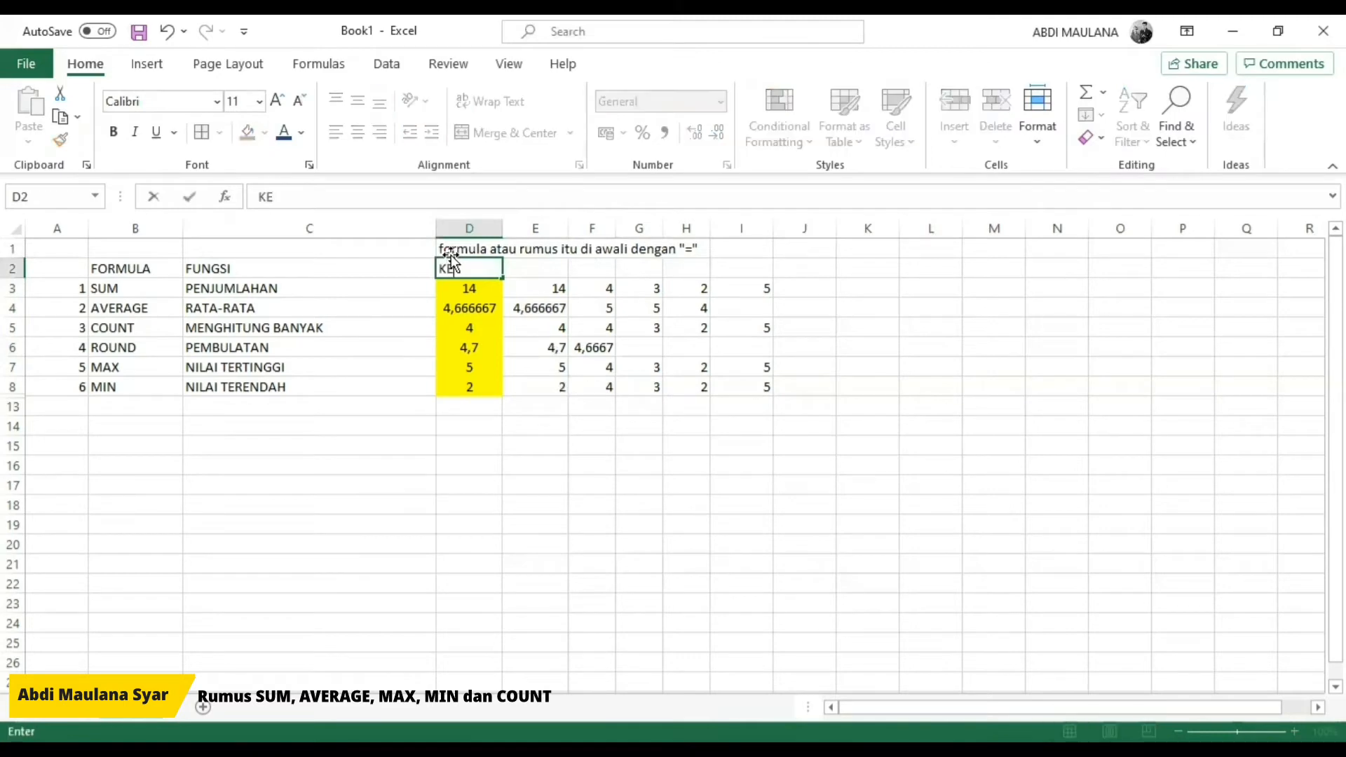
key(BackSpace)
key(BackSpace)
text(KE)
key(BackSpace)
key(BackSpace)
text(KER)
text(I)
key(BackSpace)
key(BackSpace)
text(TIK)
key(Return)
Step: Enter the heading BLOK in E2 above the formulas with cell references
key(Up)
key(Right)
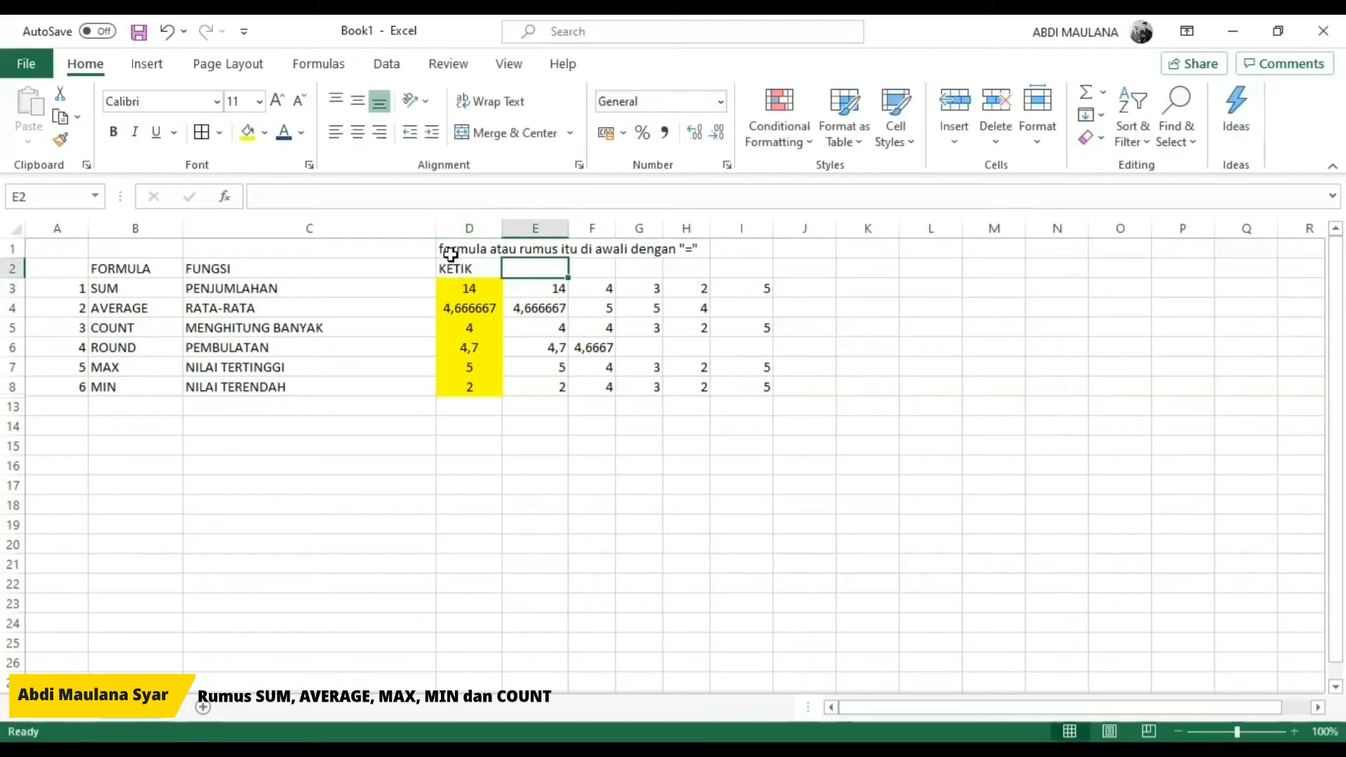
text(BLOK)
key(Return)
Step: Review the results in the KETIK and BLOK columns, and the formula names with their functions in B3:C8
key(Up)
key(shift+Left)
key(shift+Down)
key(shift+Down)
key(shift+Down)
key(shift+Down)
key(shift+Down)
key(shift+Down)
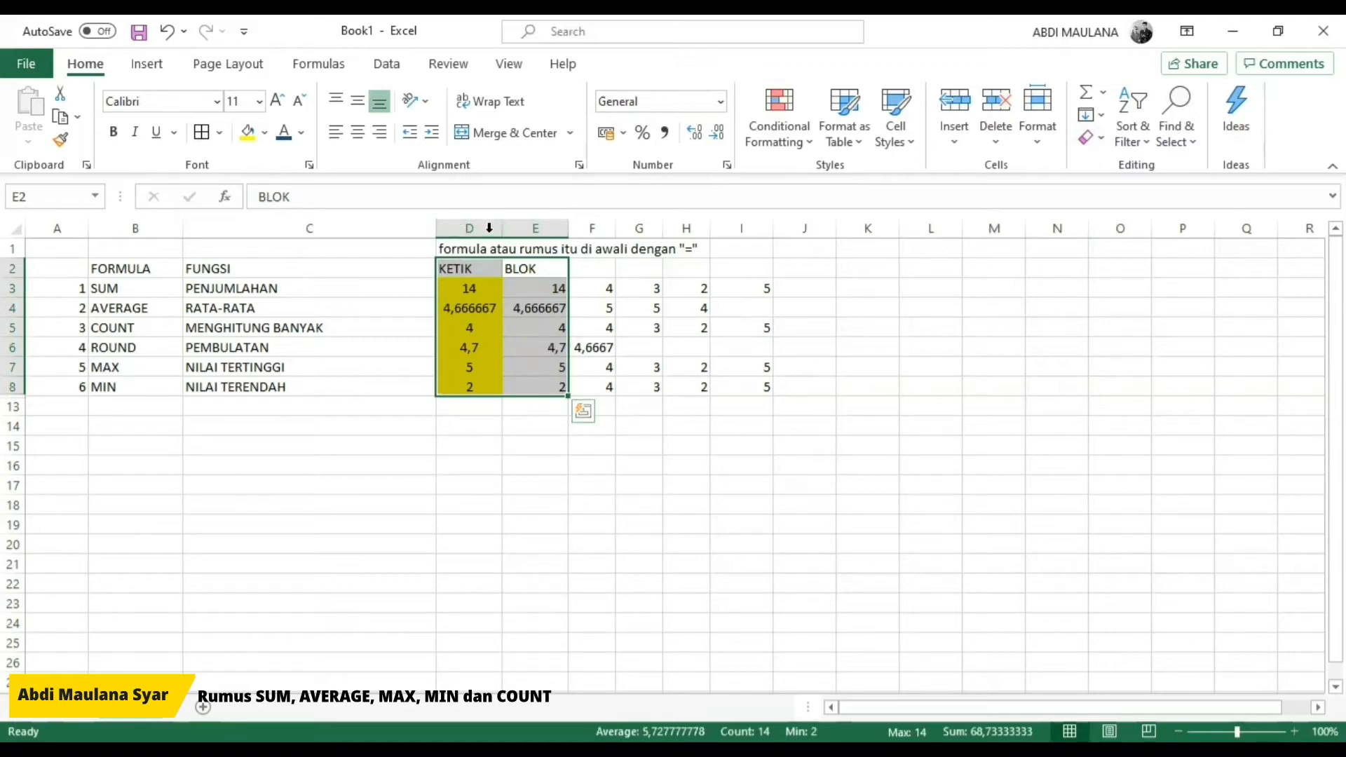
click(460, 289)
drag(469, 290, 463, 388)
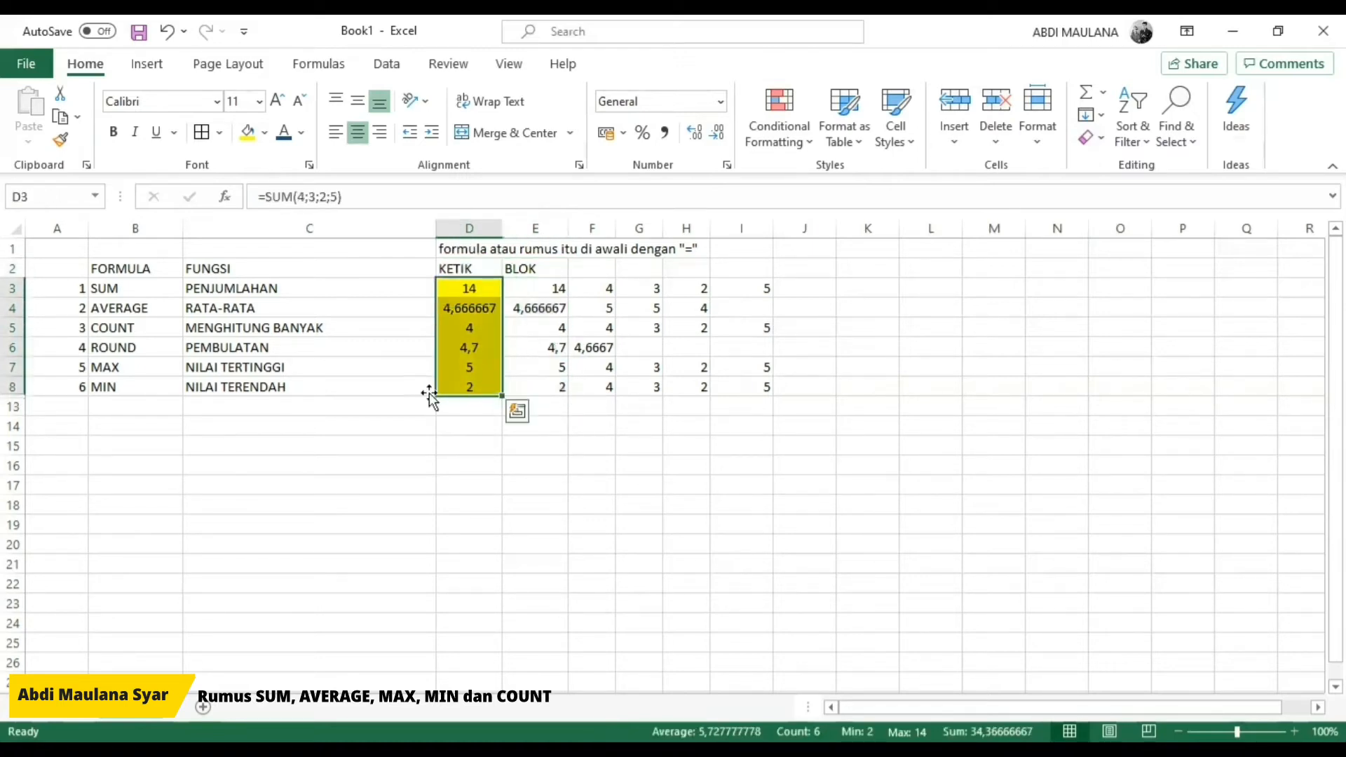
click(125, 272)
click(126, 291)
drag(139, 295, 219, 350)
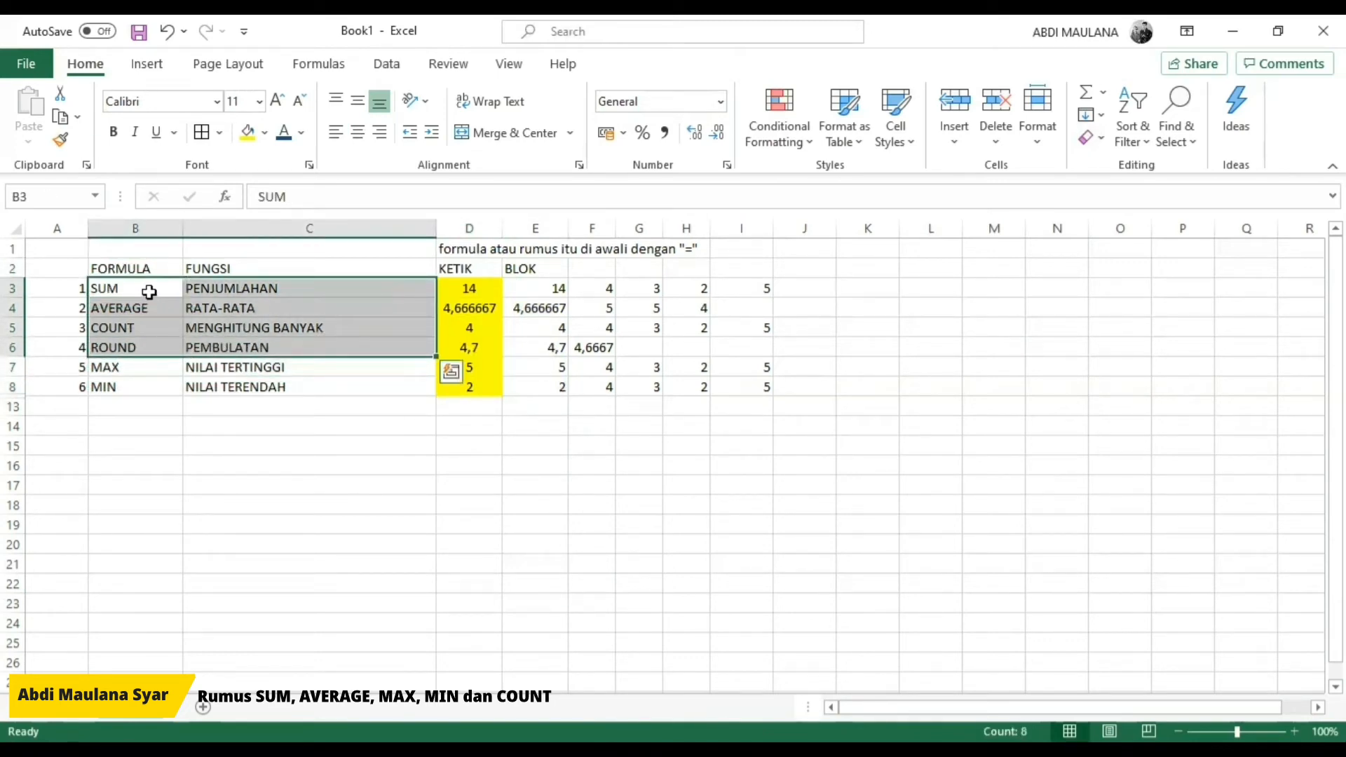
drag(112, 291, 203, 383)
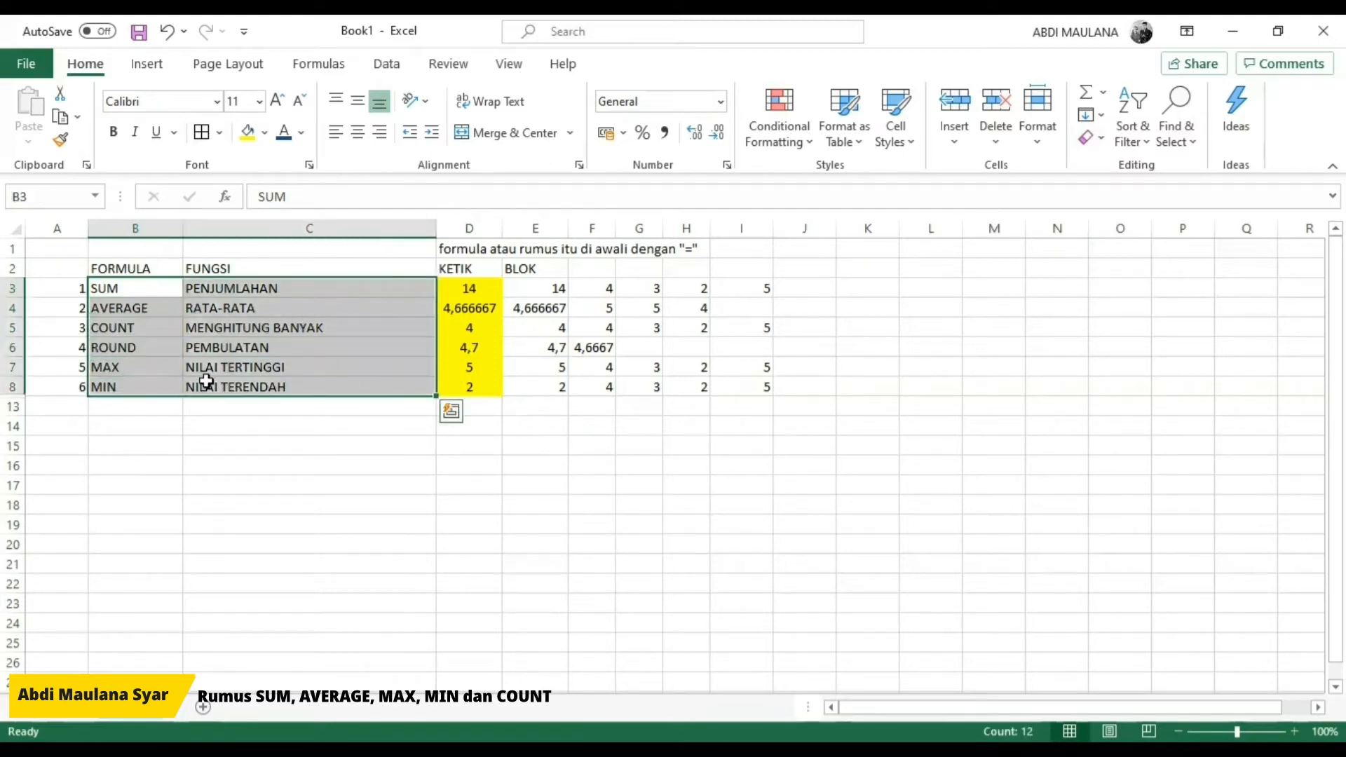
click(533, 446)
click(261, 389)
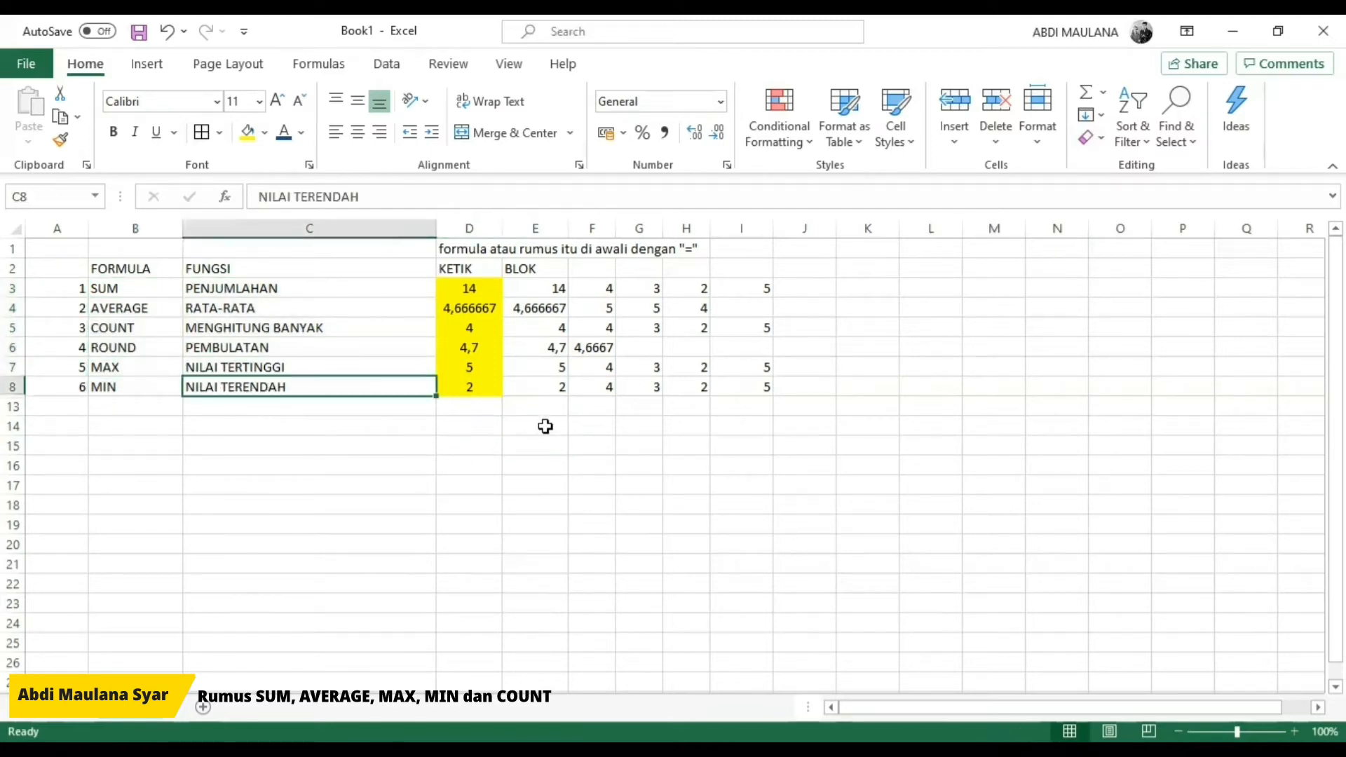
click(544, 425)
Step: Enter the plain addition =4+3+2+5 in K3 as an alternative to the SUM formula
click(861, 288)
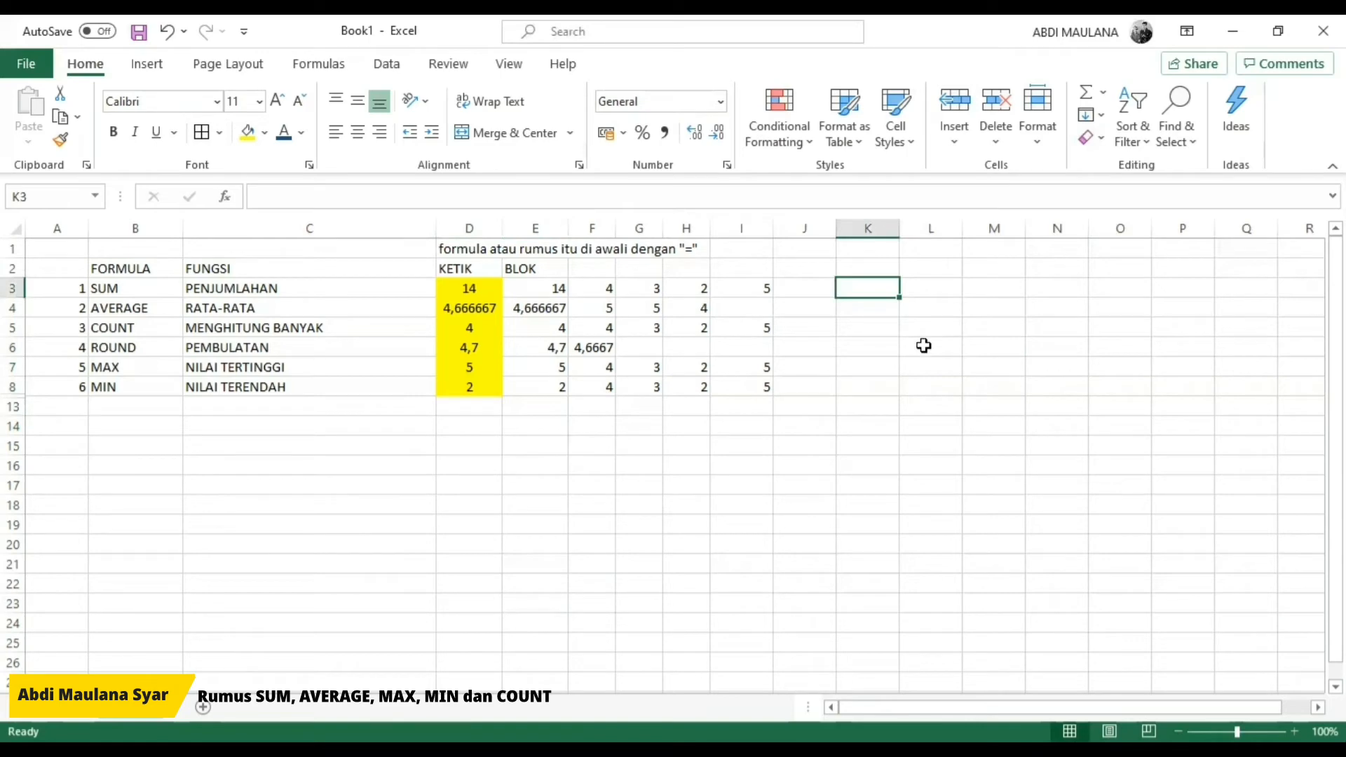
text(=)
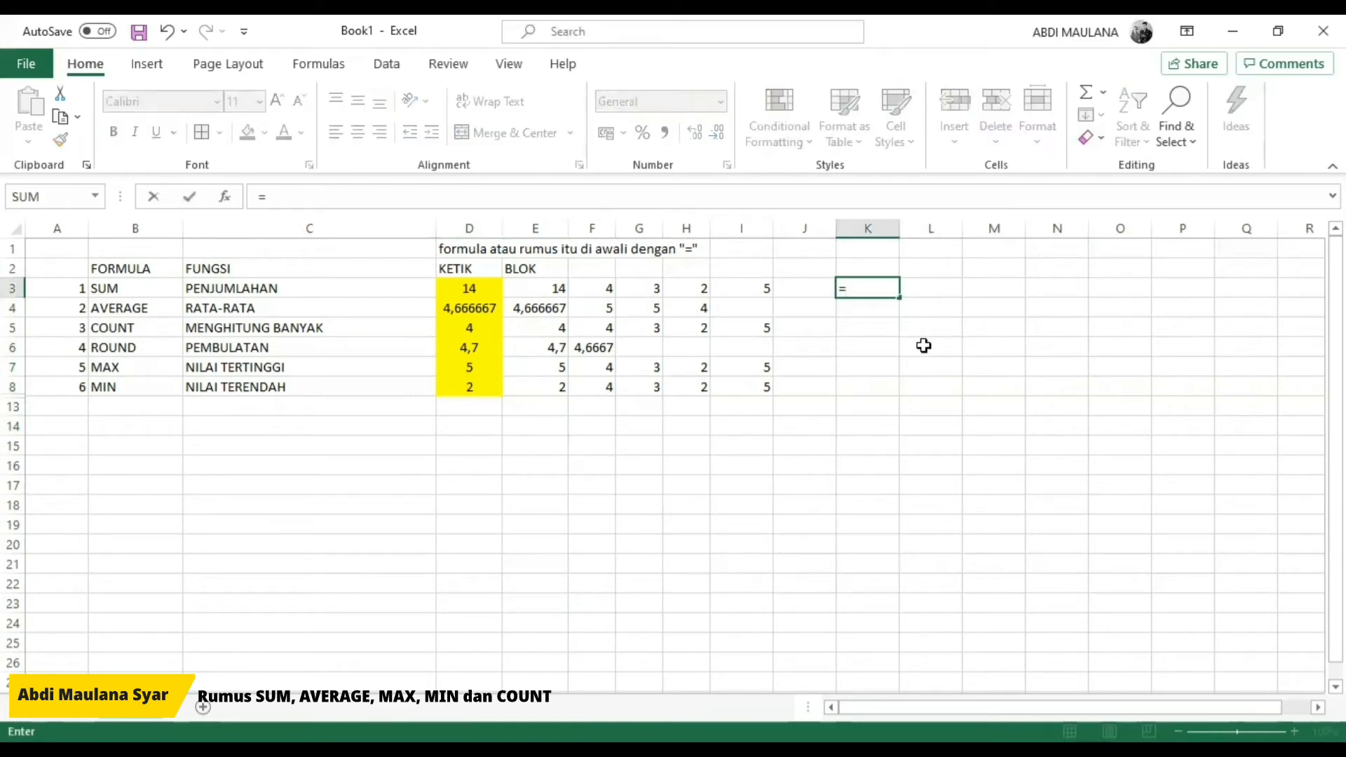
text(4+3)
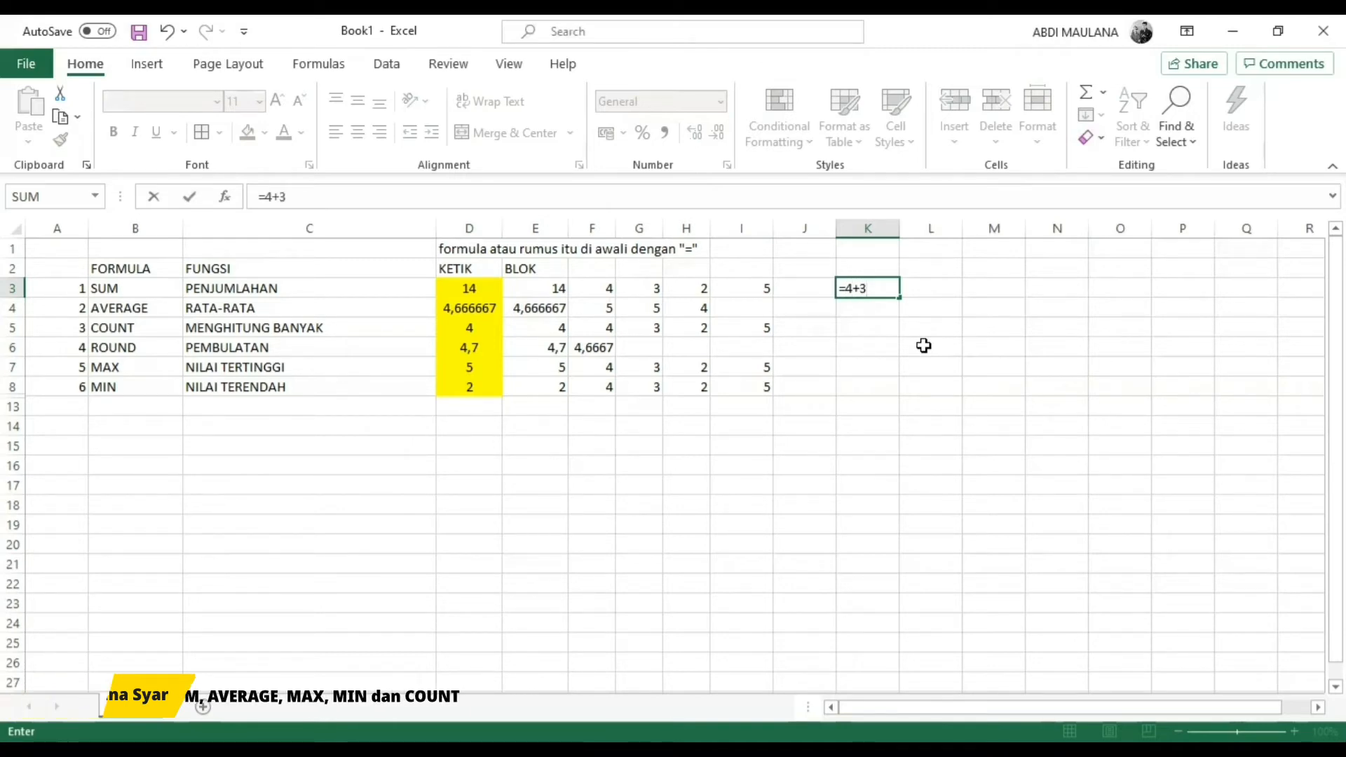
text(+2+5)
key(Return)
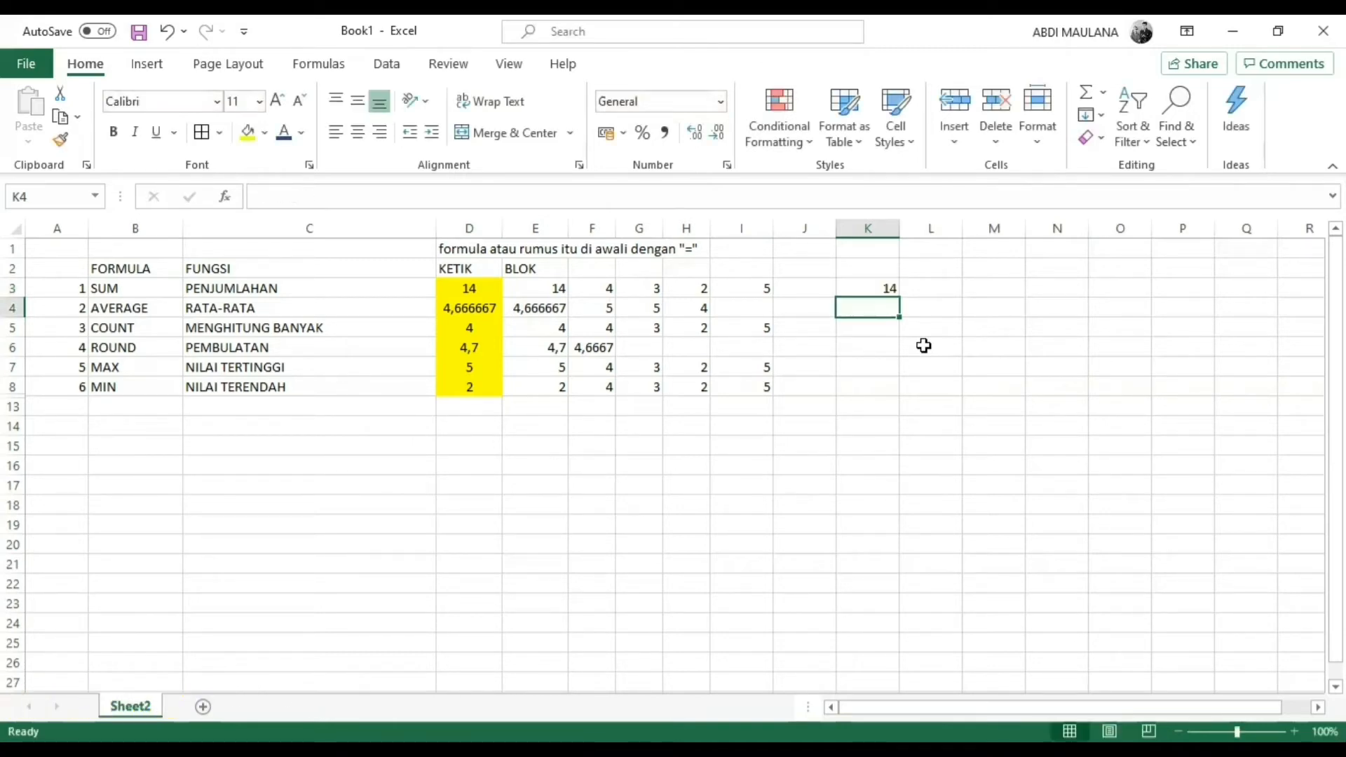
Step: Compare the plain addition in K3 with the SUM formulas in D3 and E3 and the source values in F3:I3
key(Up)
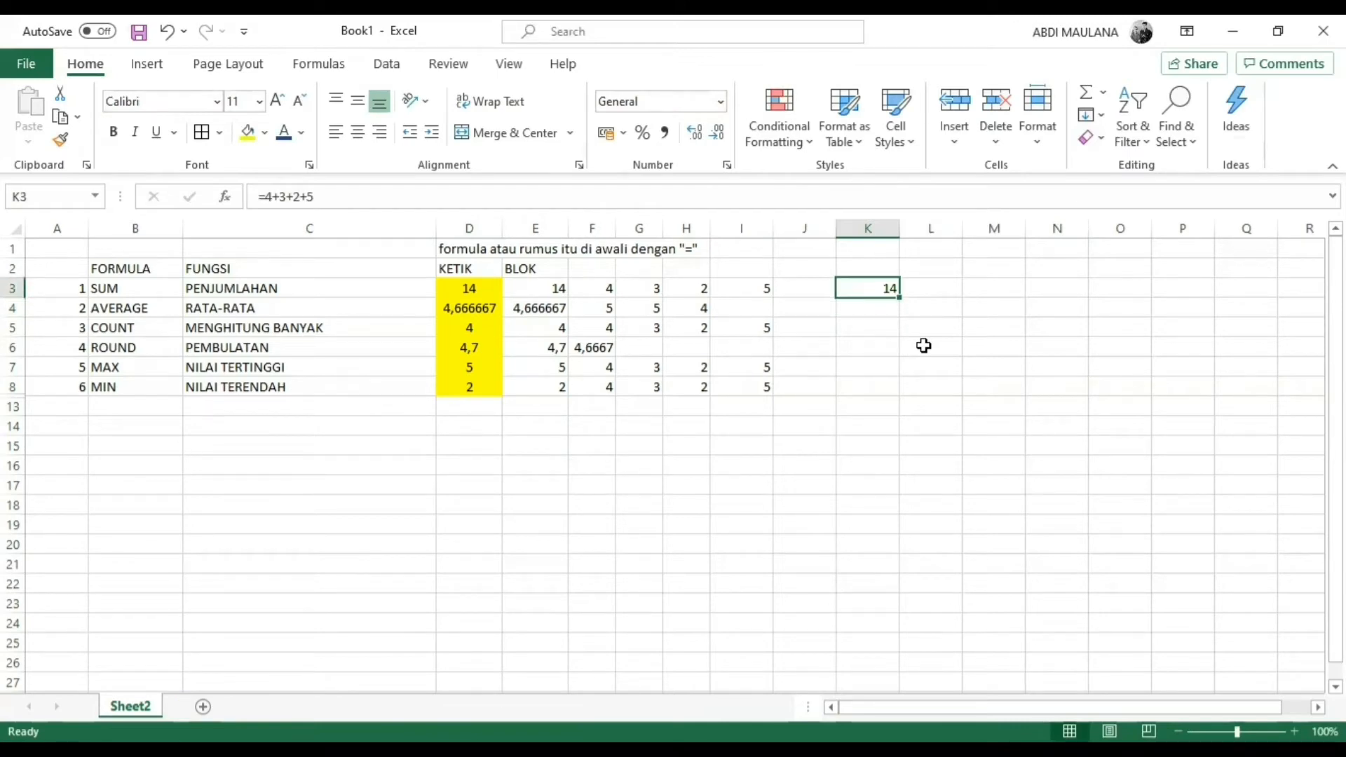
key(Left)
key(Left)
key(Left)
key(Left)
key(Left)
key(Left)
key(Left)
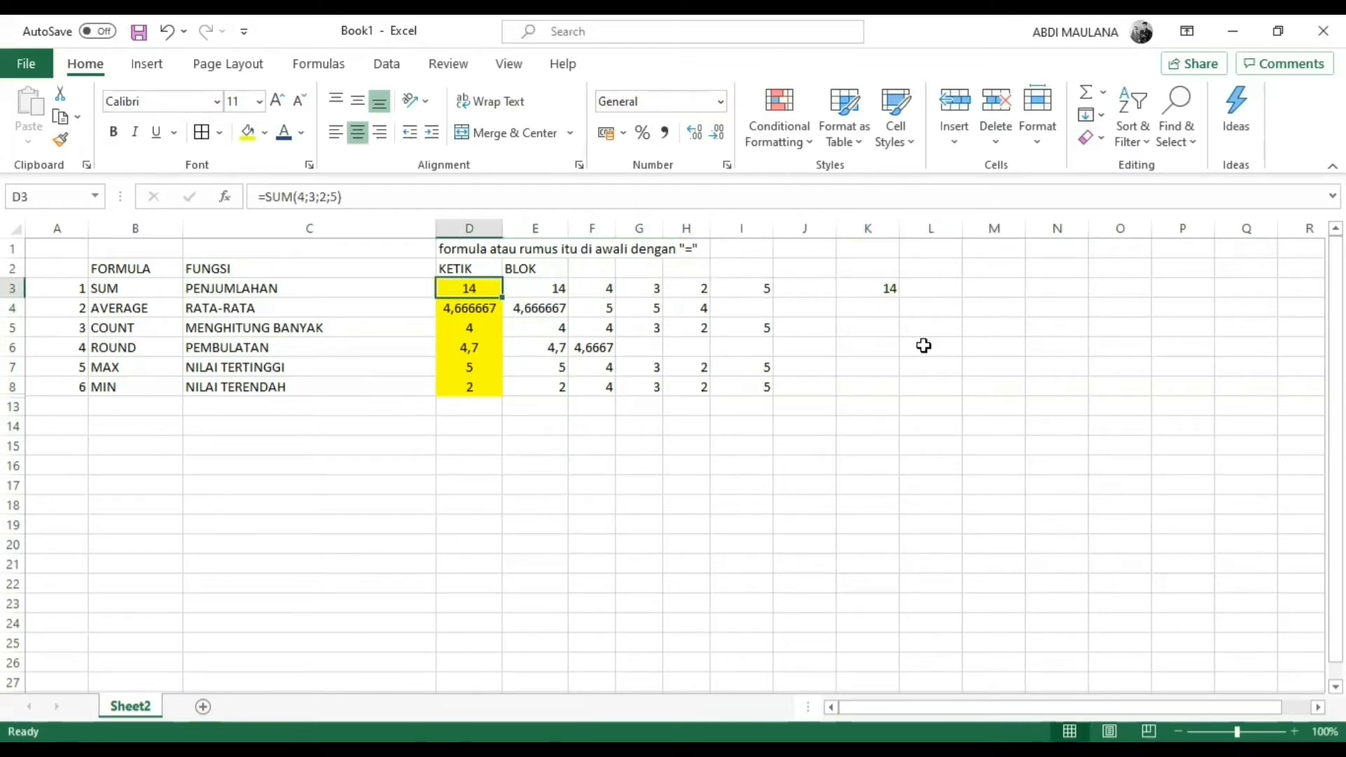
key(Right)
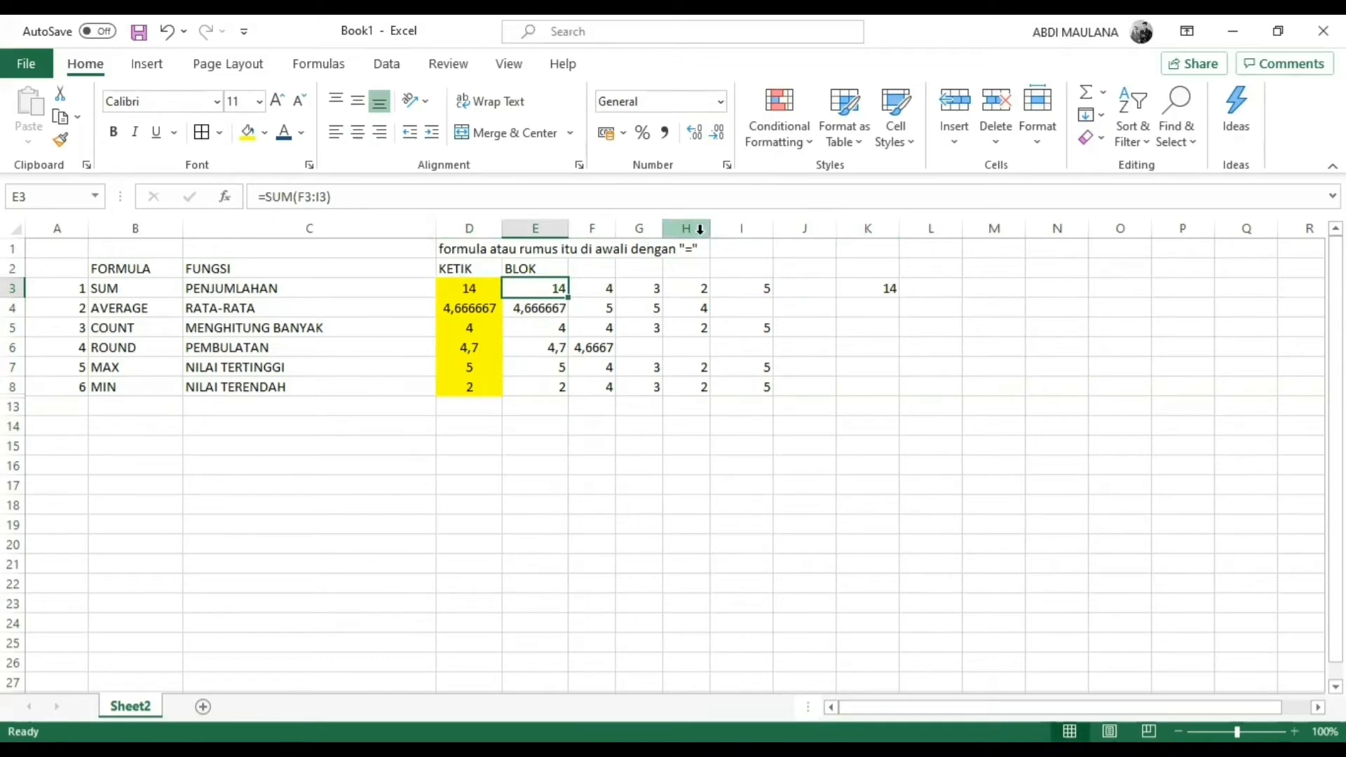
click(874, 291)
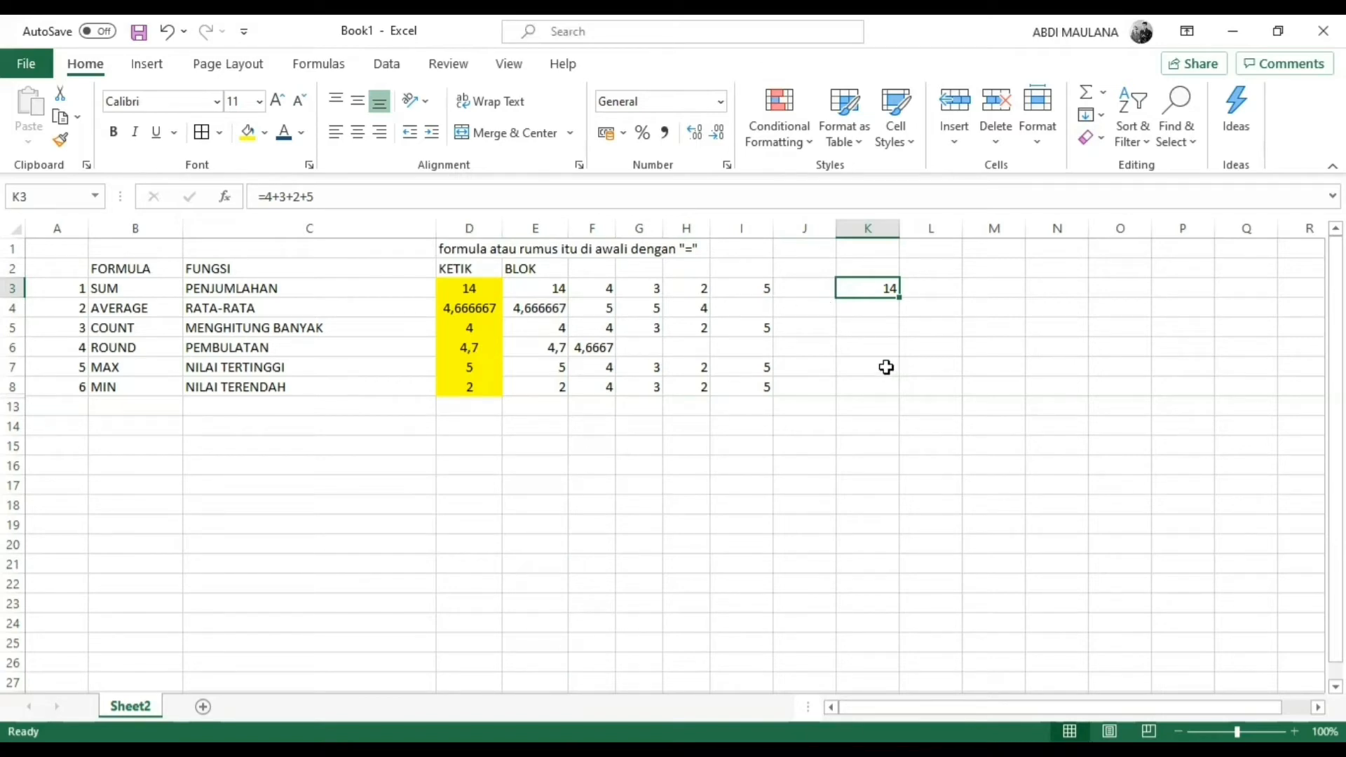
click(560, 288)
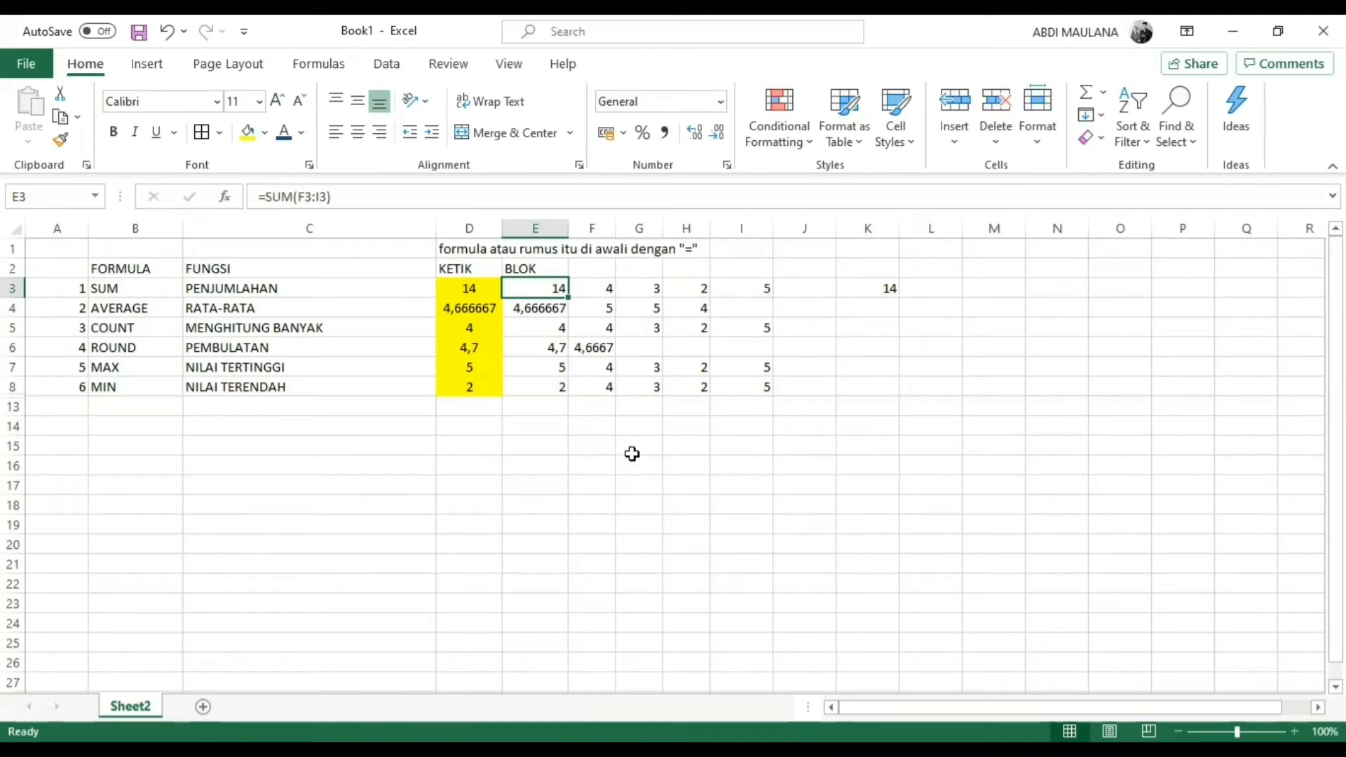
drag(610, 284, 750, 284)
click(872, 286)
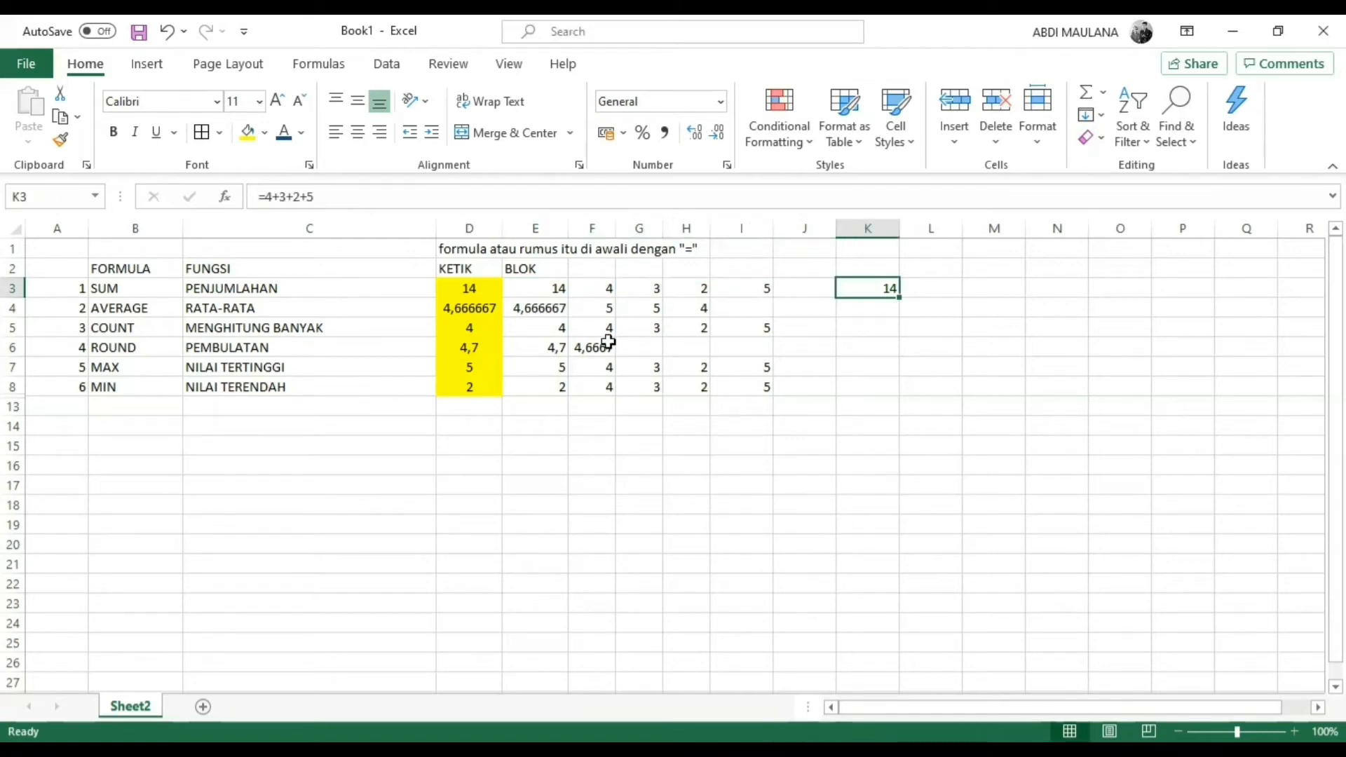
click(550, 290)
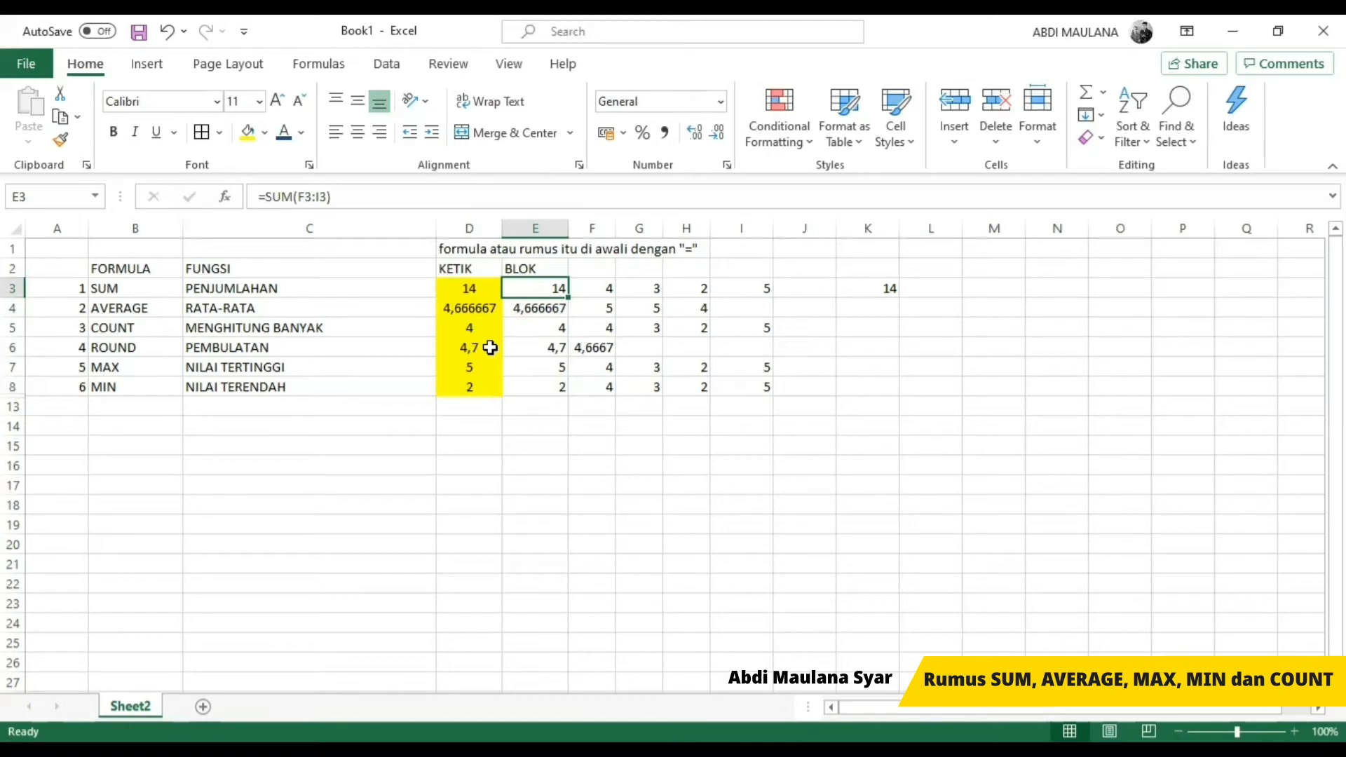
Step: Start a new table with the heading NO in A18 and the row numbers 1 and 2 in A19 and A20
click(350, 502)
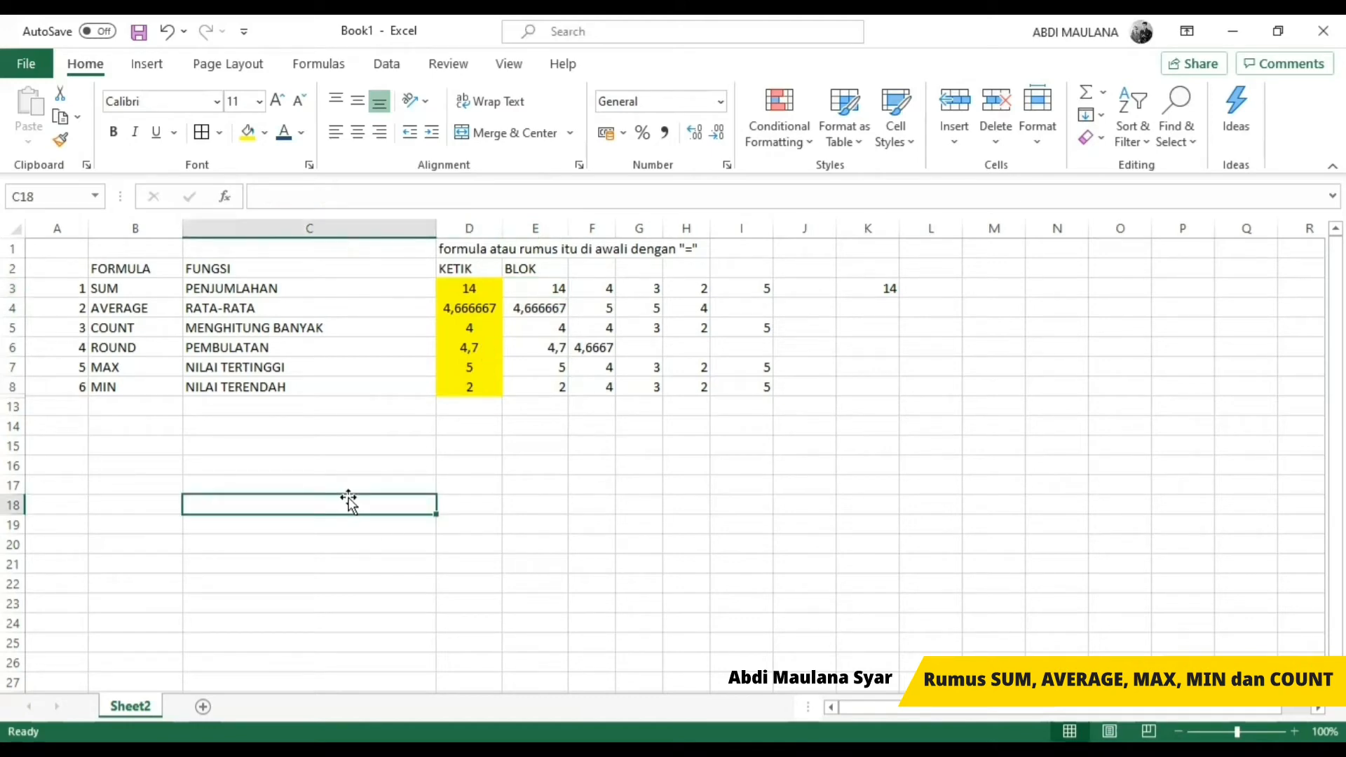
key(Left)
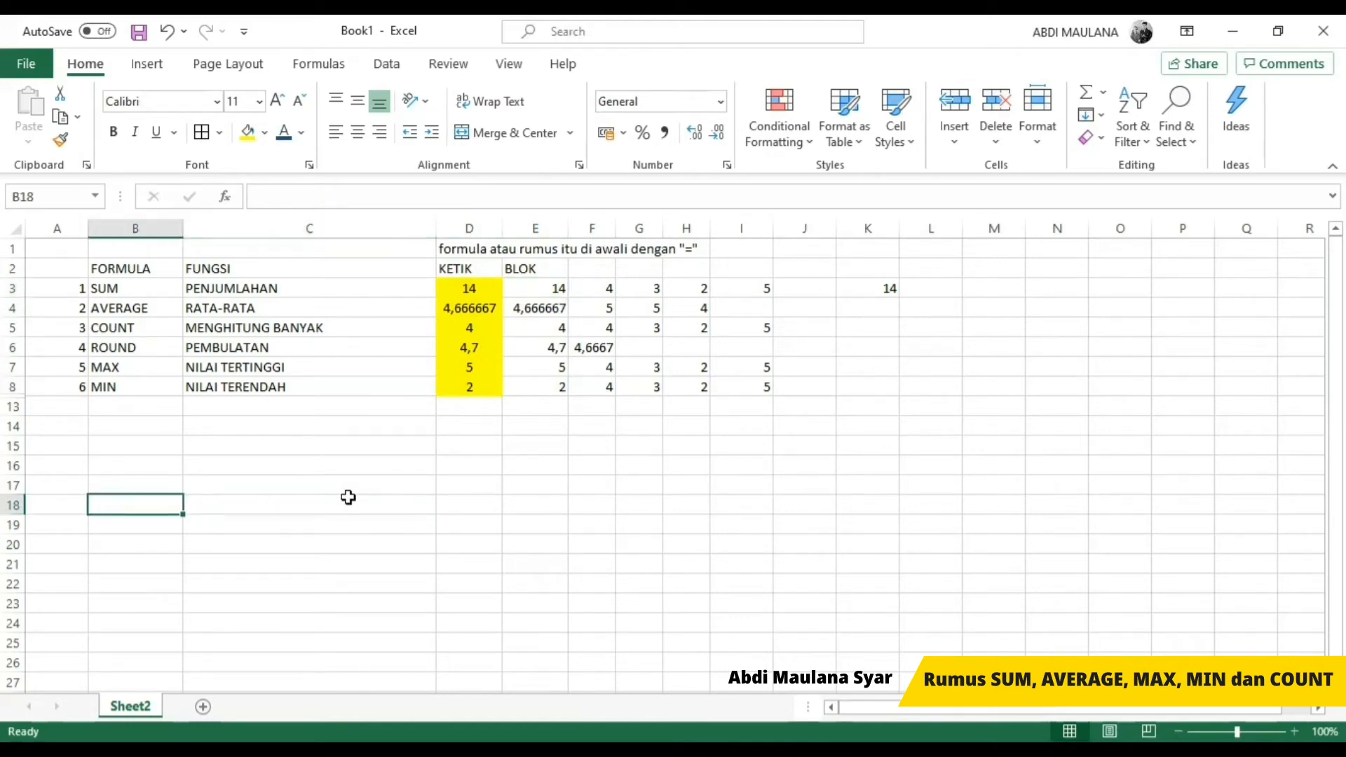
key(Left)
key(Right)
key(Left)
key(Right)
key(Left)
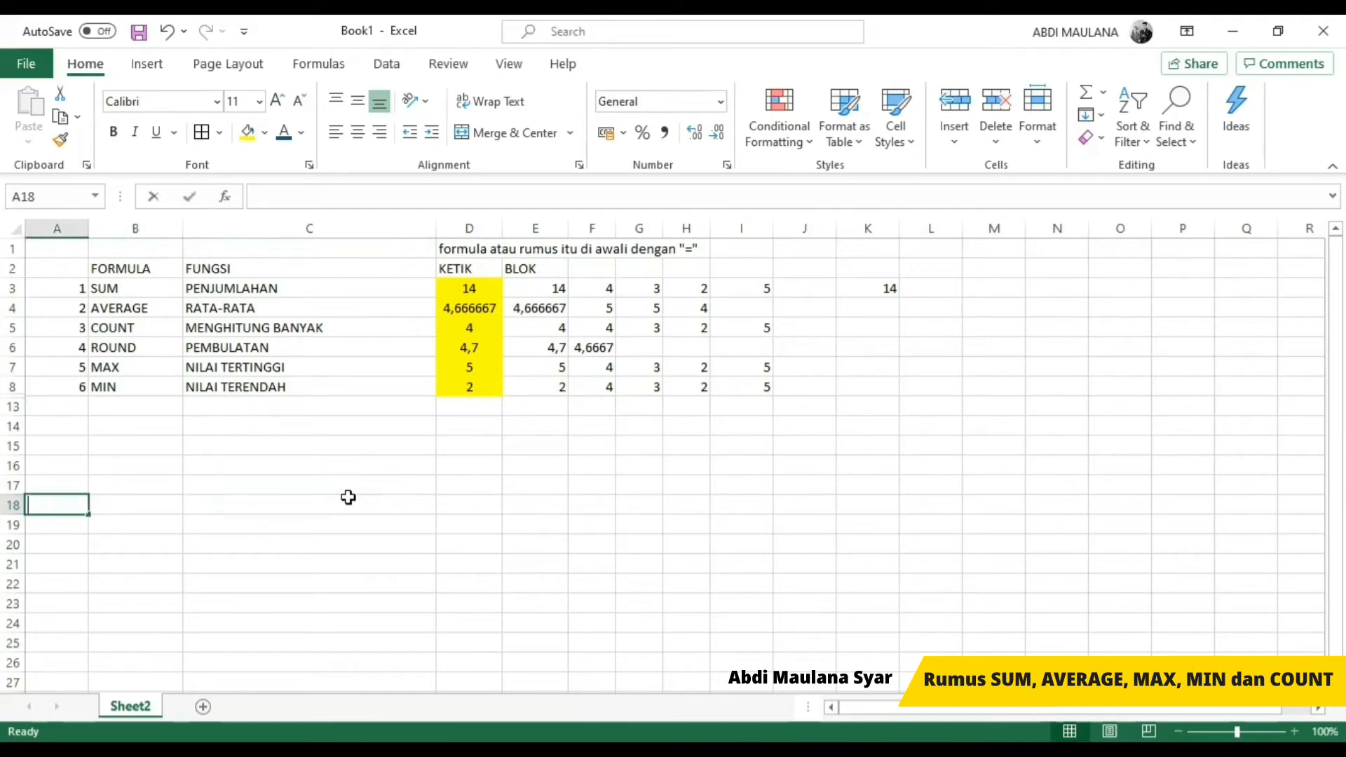
text(NO)
key(Return)
text(1)
key(Return)
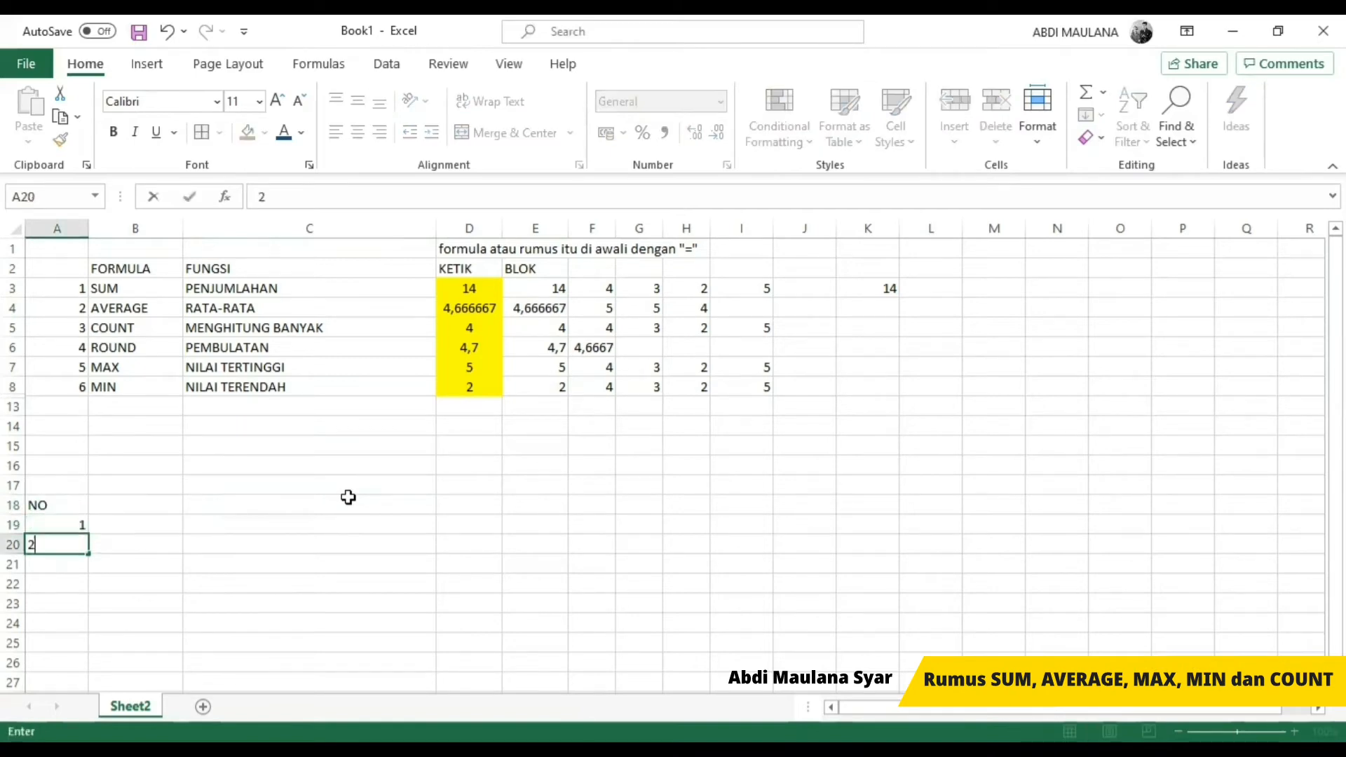
text(2)
key(Return)
key(Up)
key(Up)
key(Up)
key(Right)
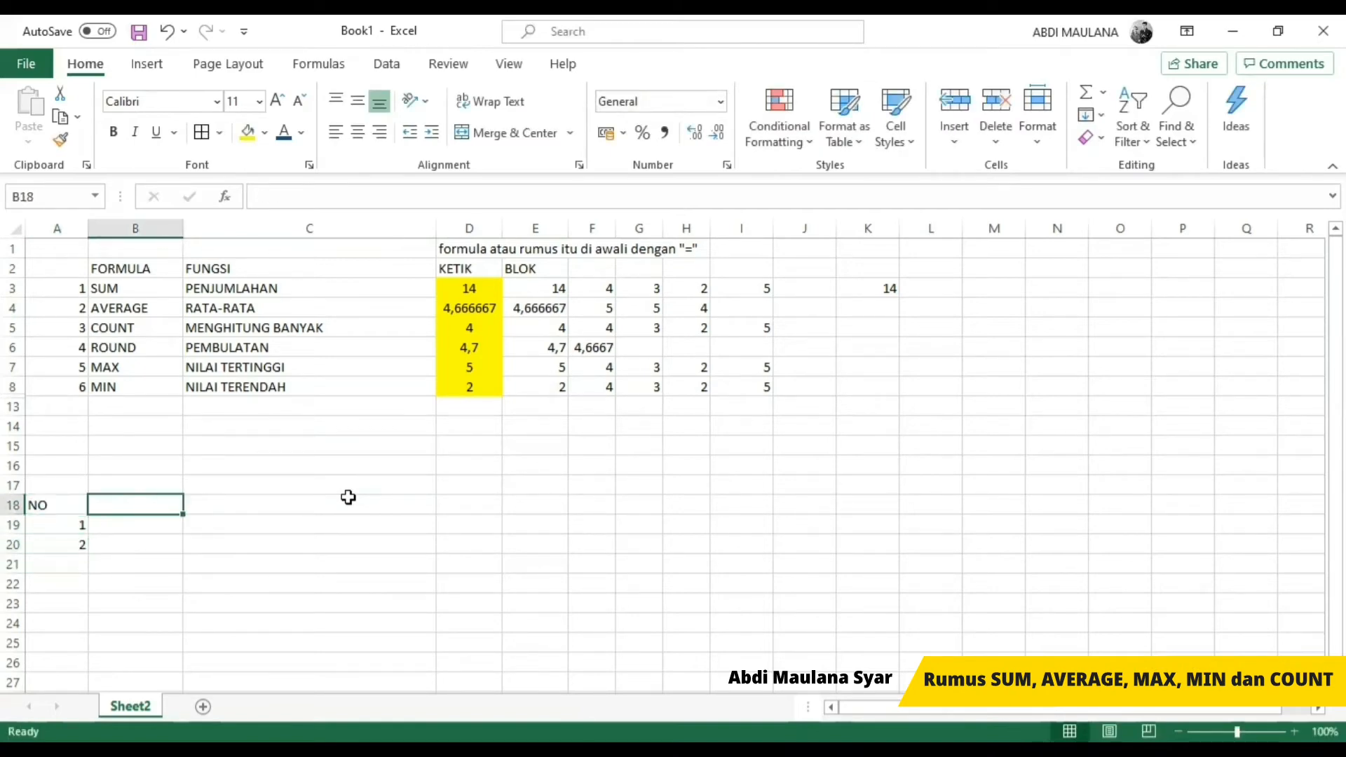
Step: Add the column heading BARANG in B18, beside the NO heading
text(NAMA)
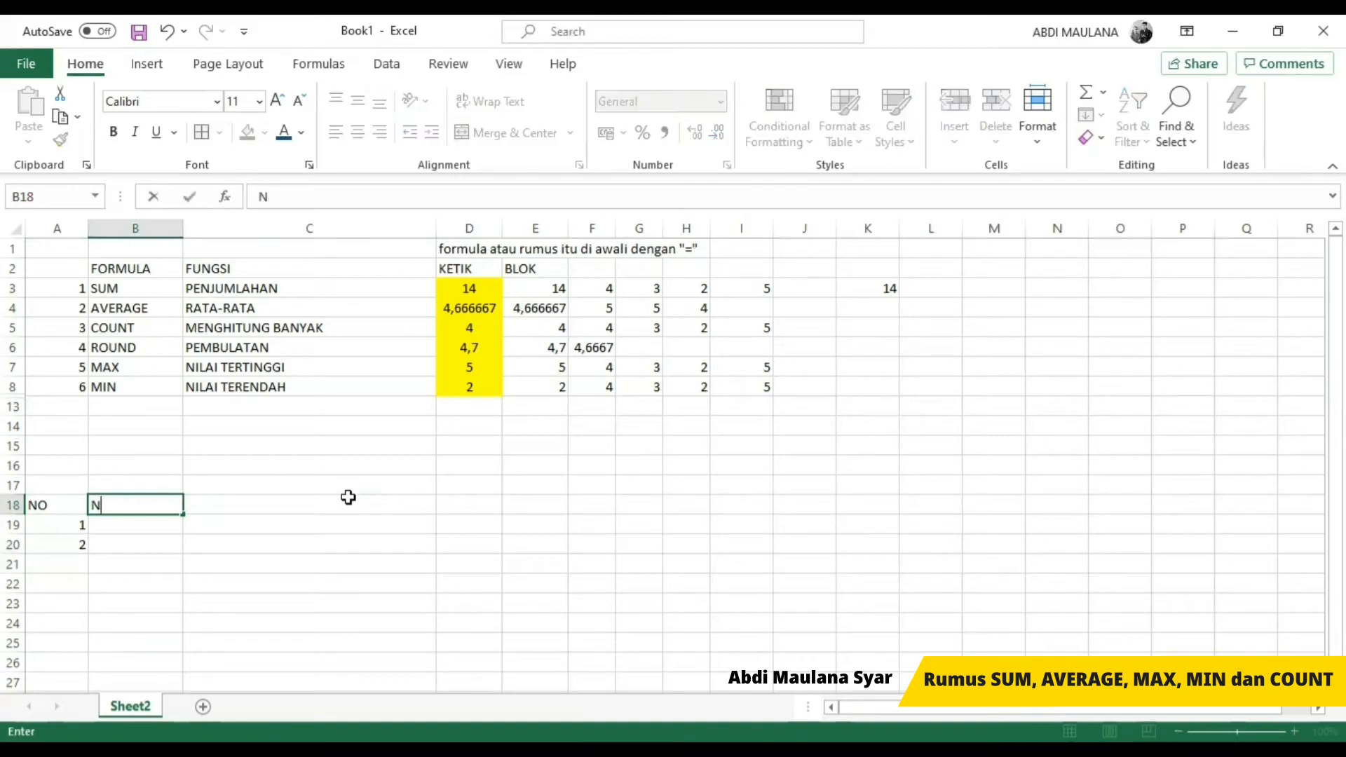
key(BackSpace)
key(BackSpace)
key(BackSpace)
key(BackSpace)
text(BA)
key(BackSpace)
text(RA)
key(BackSpace)
key(BackSpace)
text(ARANG)
key(Return)
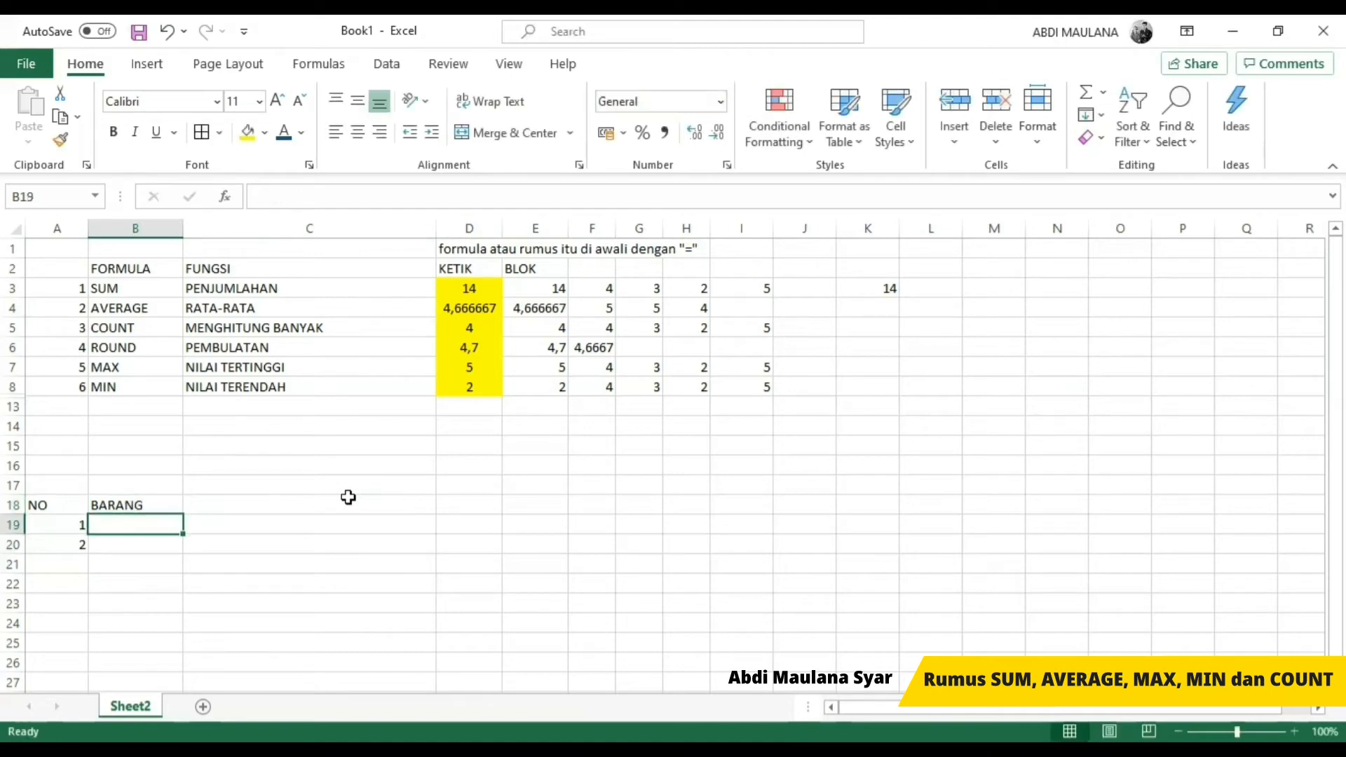
Step: Add the column heading HARGA BARANG in C18
click(349, 500)
text(HARGA)
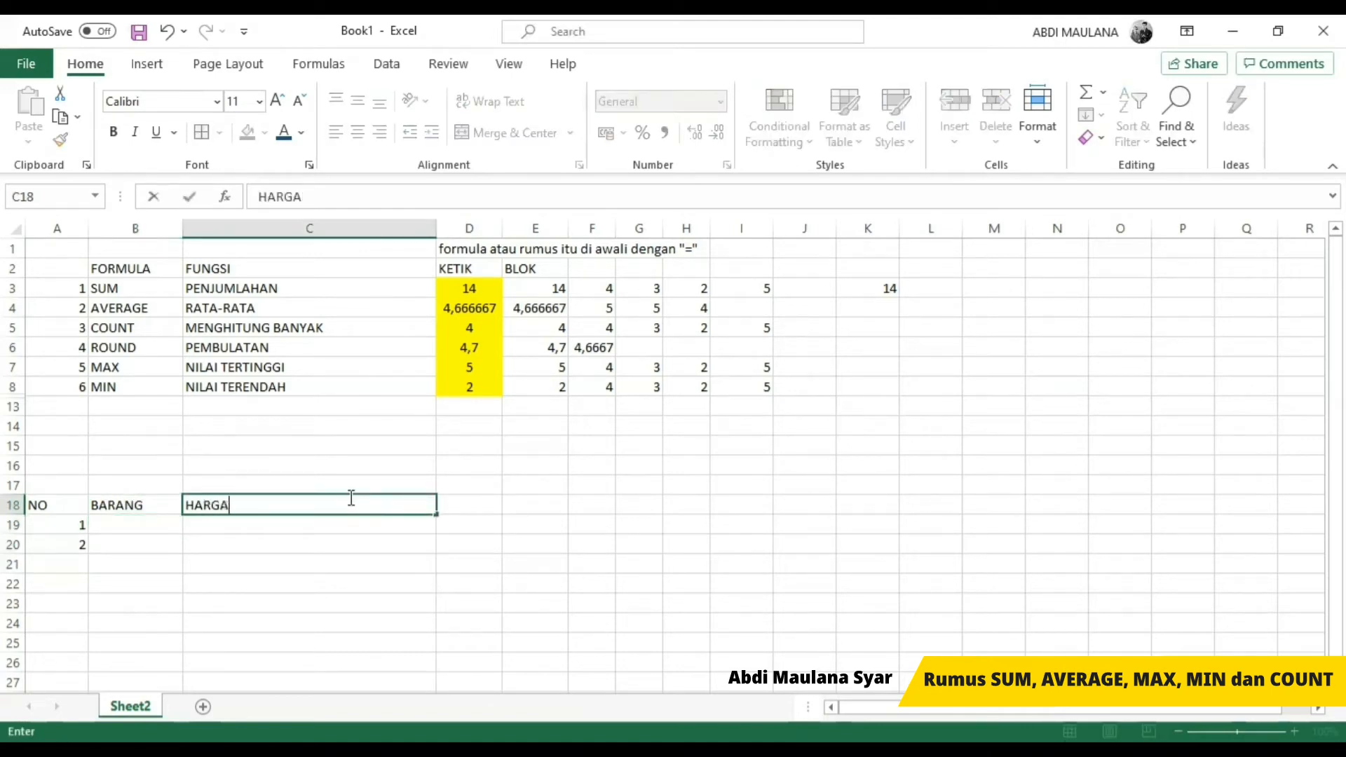
text( BARANG)
key(Return)
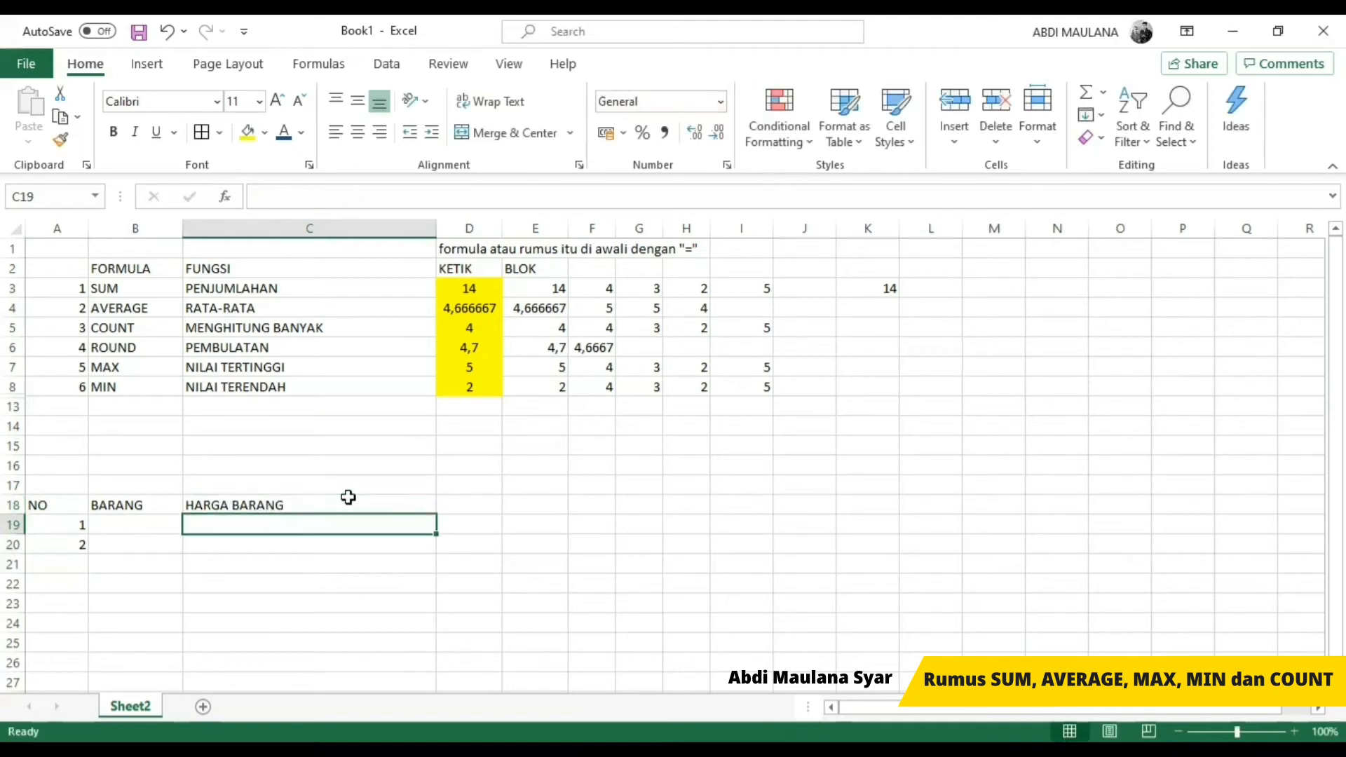
Step: Add the column heading JUMLAH in D18
key(Up)
key(Right)
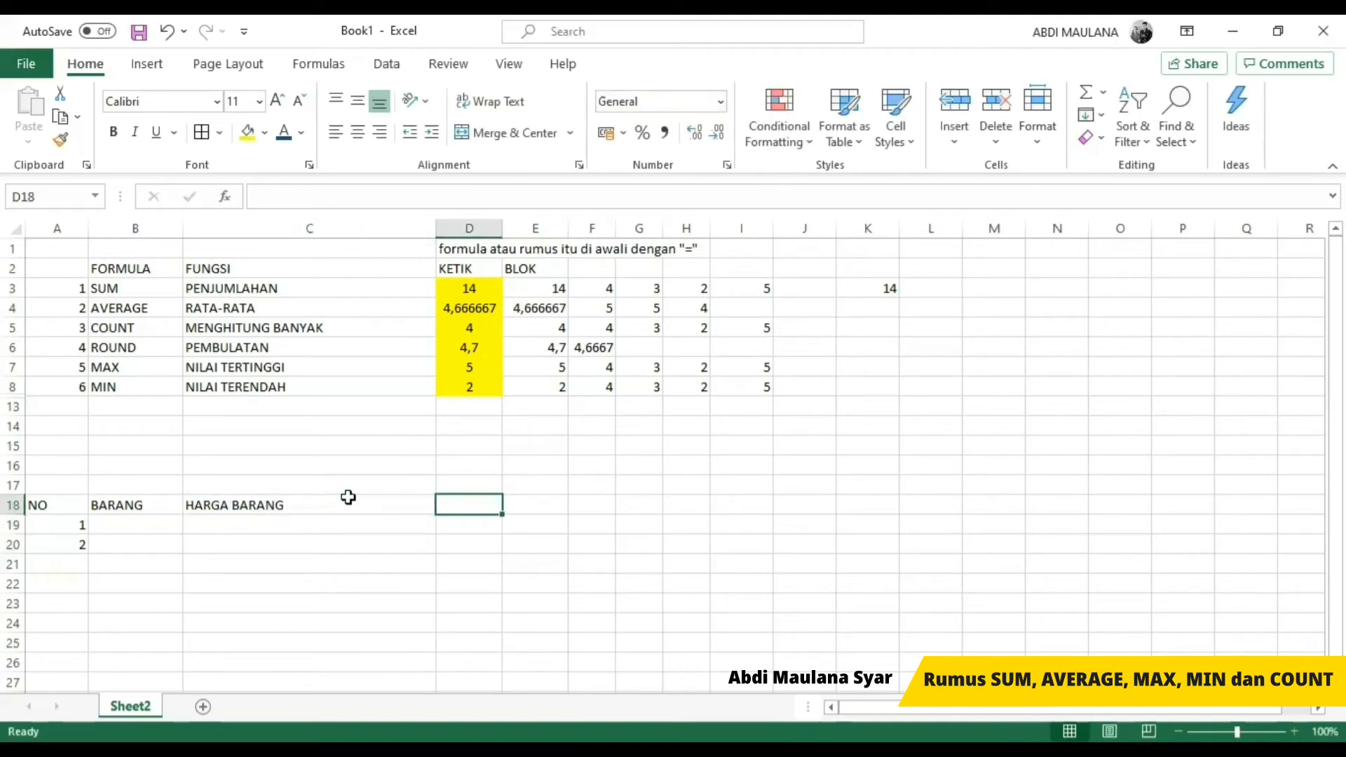
text(JUMLAH)
key(Return)
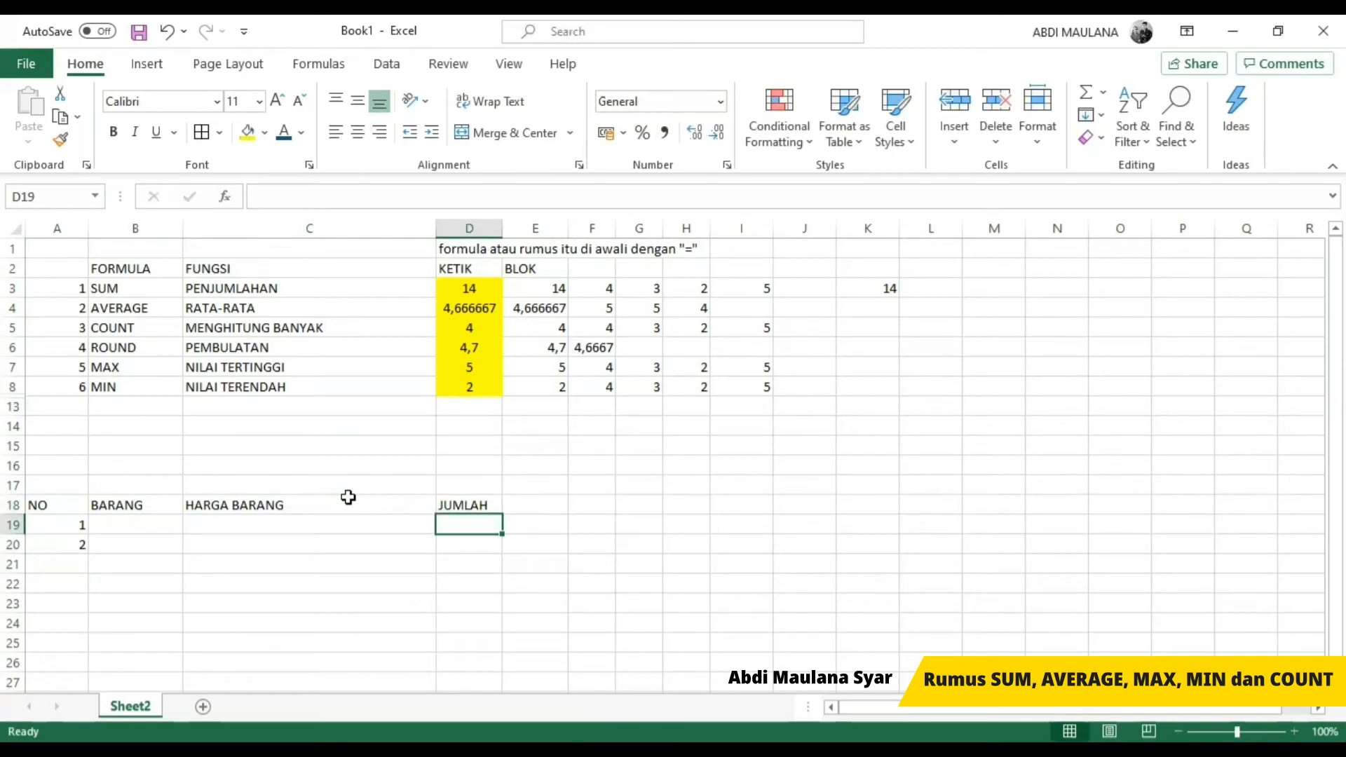
key(Up)
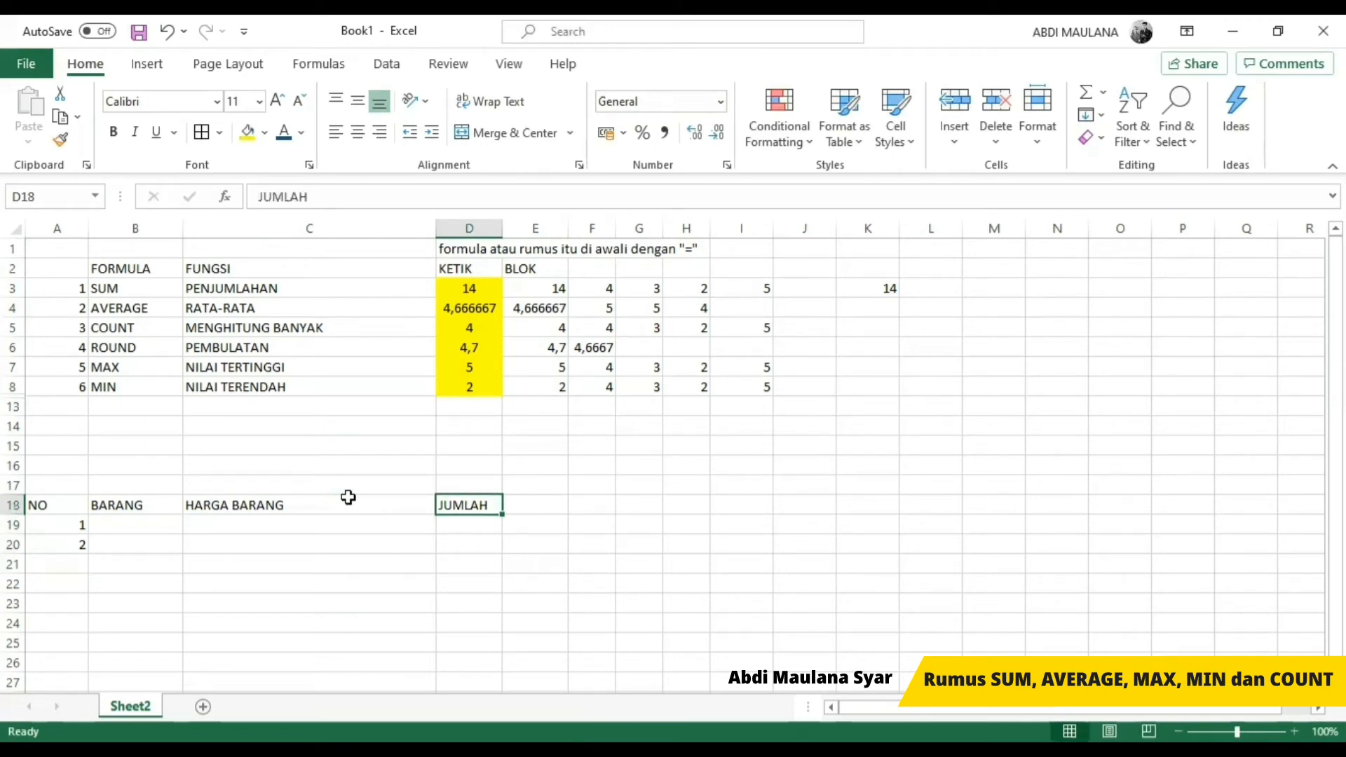
key(Left)
key(Left)
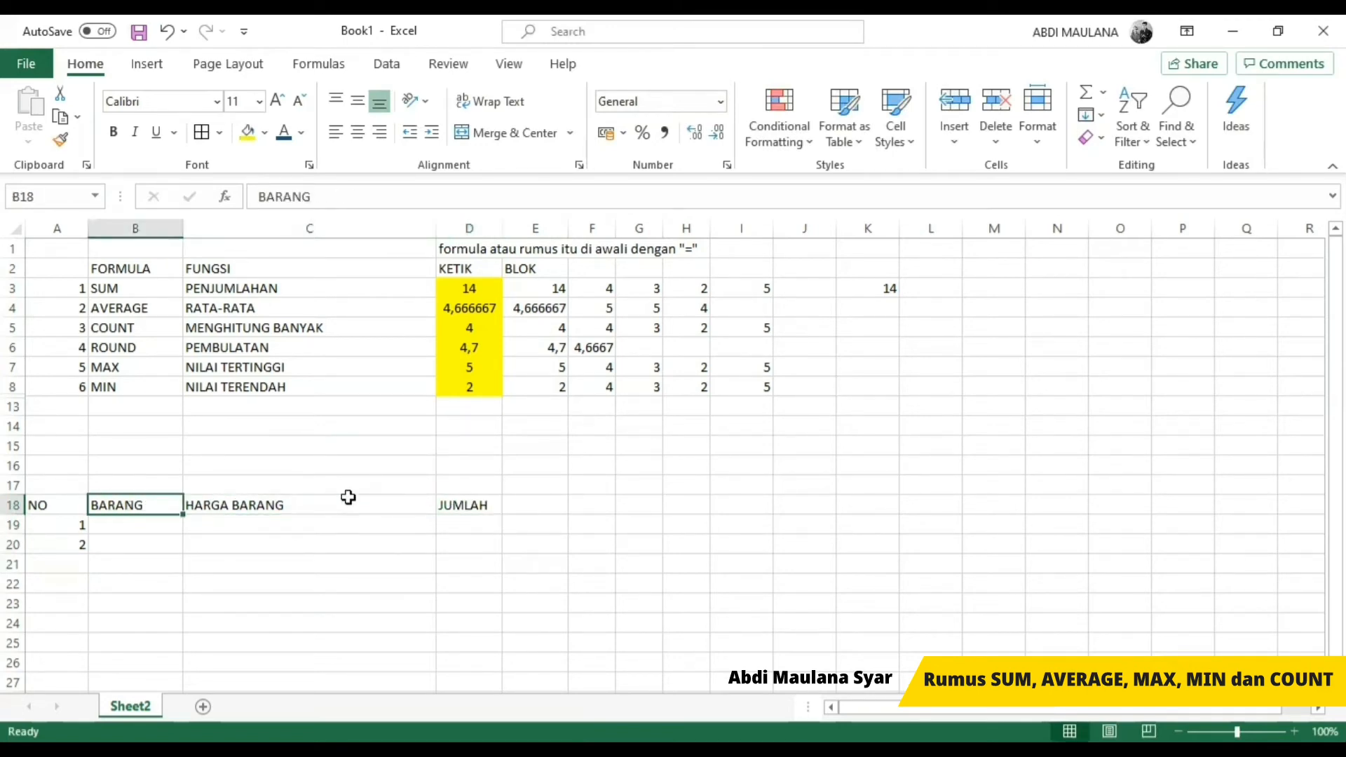
key(Right)
key(Right)
key(Right)
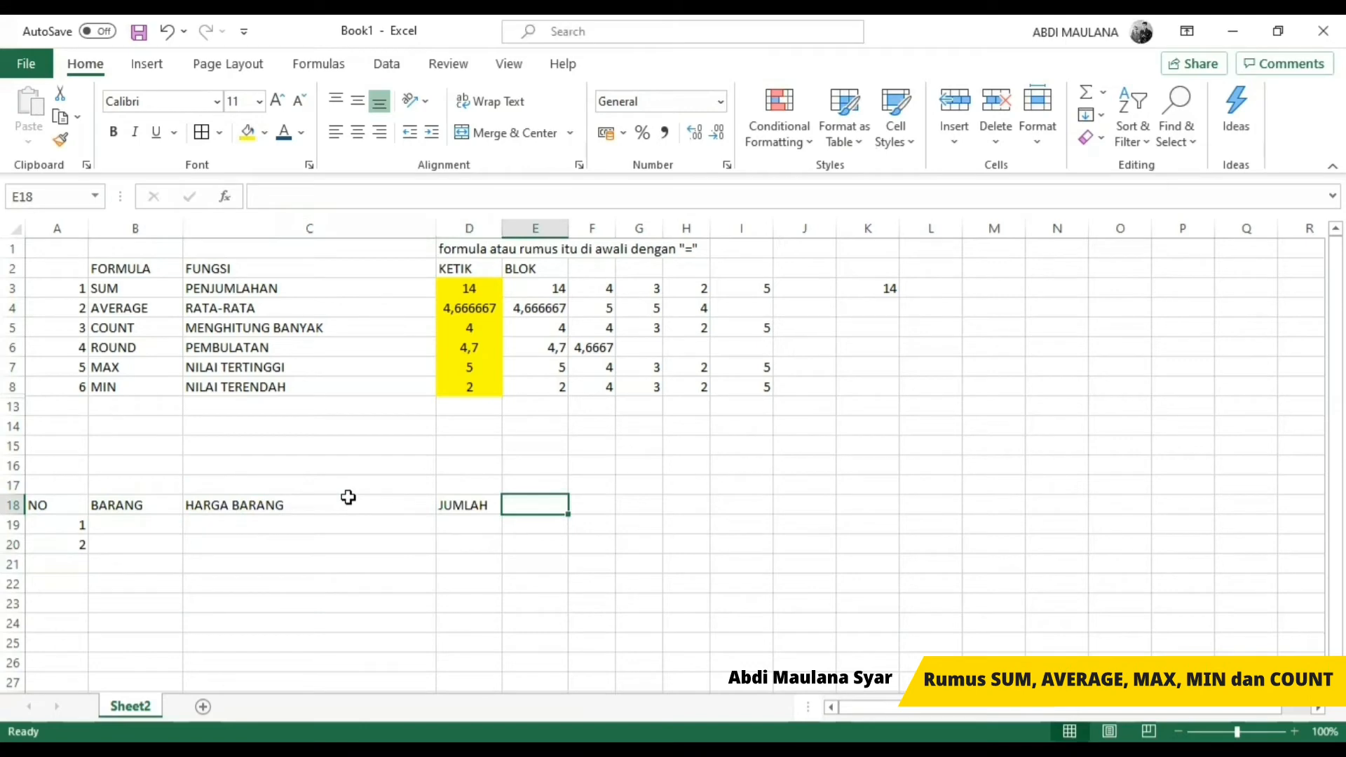
Step: Fill in the items SAMPO in B19 and BERAS in B20 under the BARANG heading
key(Left)
key(Left)
key(Left)
key(Down)
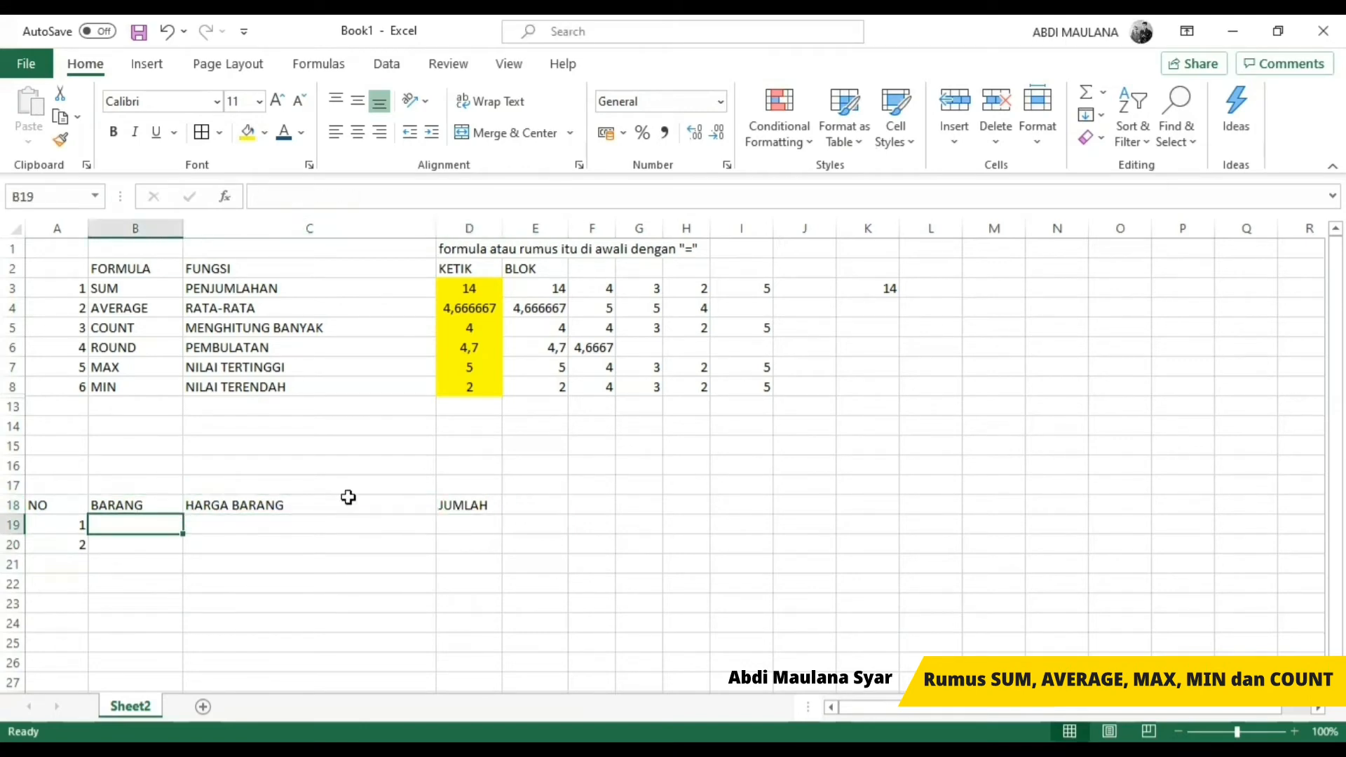
text(SAMPO)
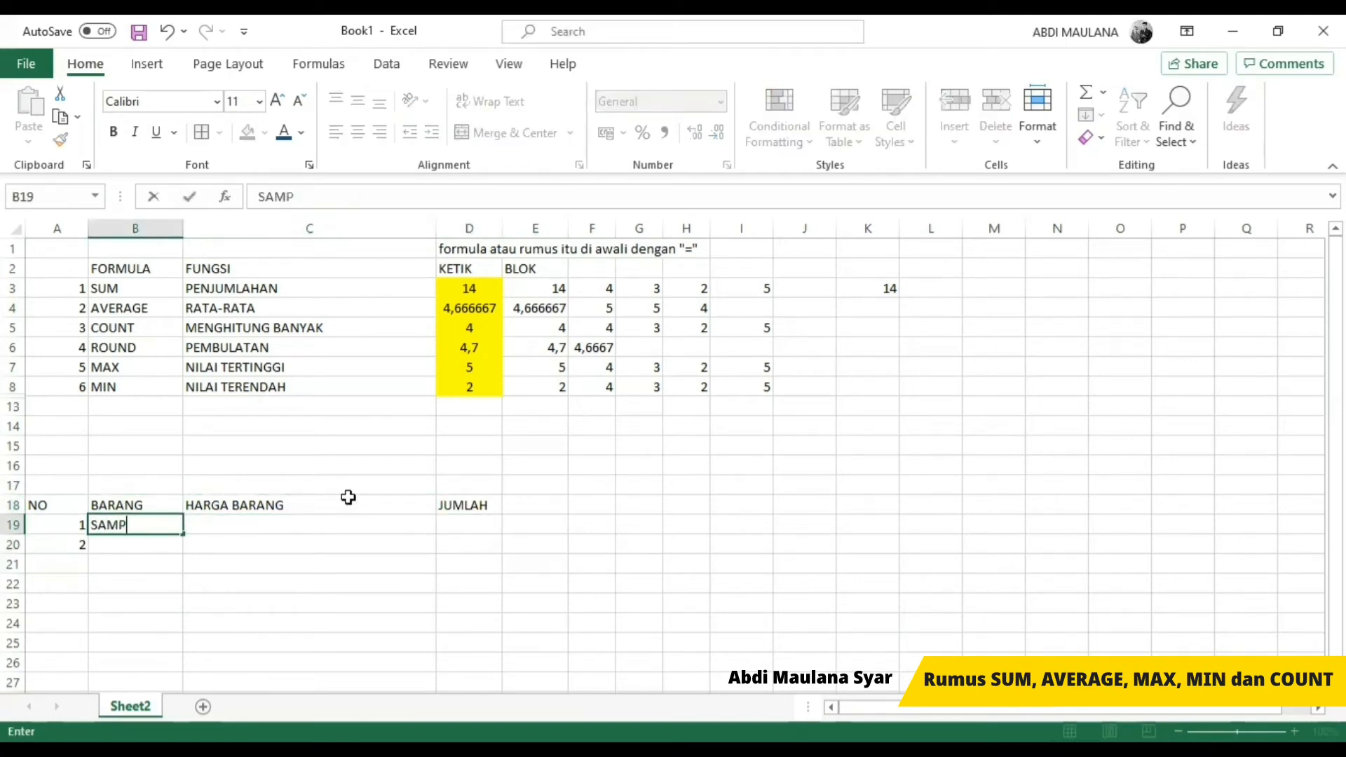
key(Return)
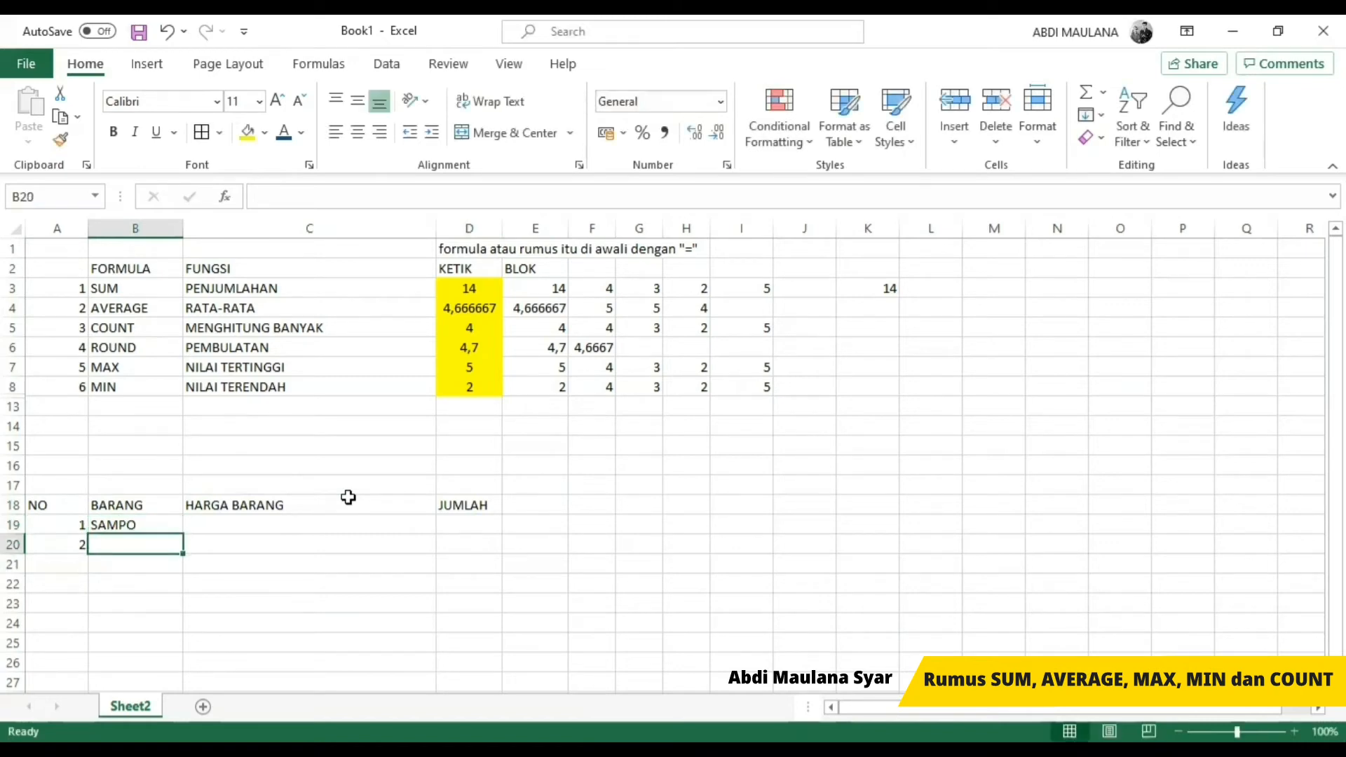
text(BERAS)
key(Return)
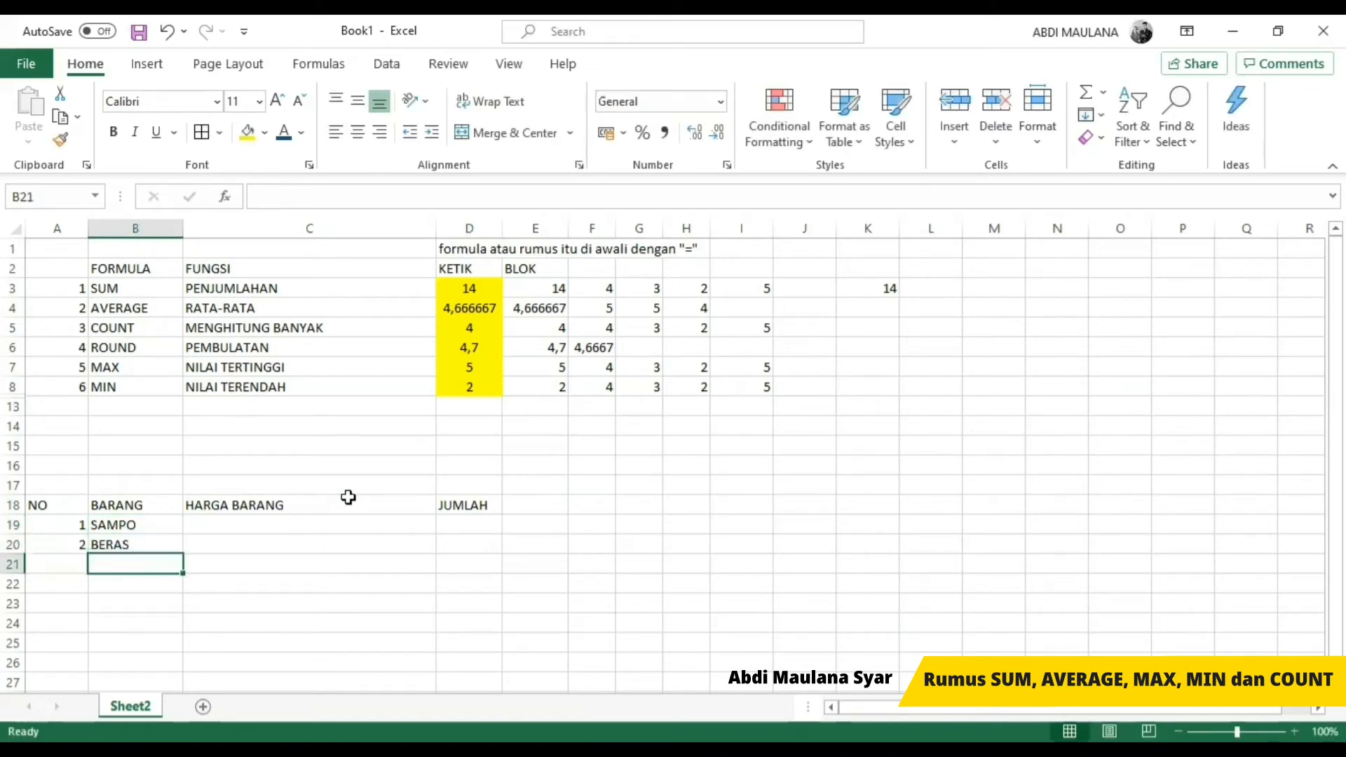
Step: Enter the price 20000 for SAMPO in C19
key(Up)
key(Right)
key(Up)
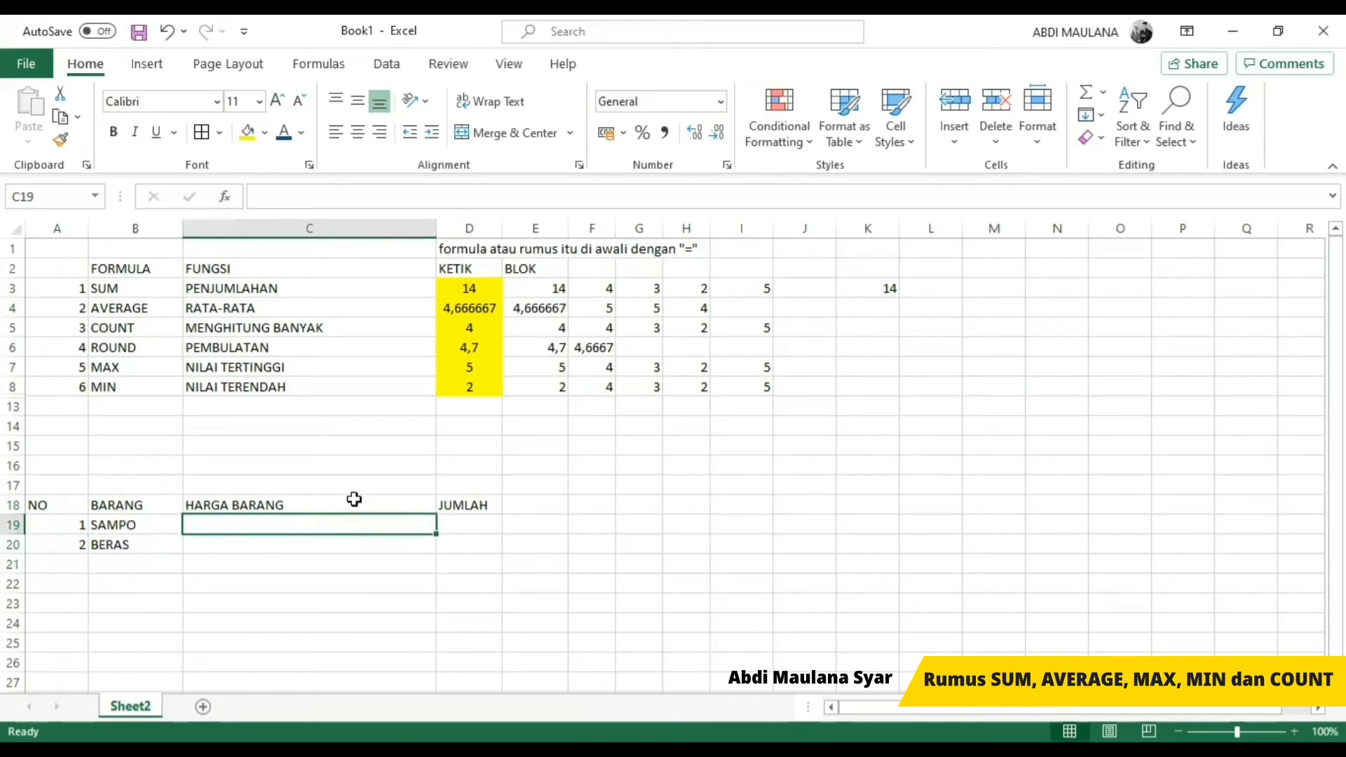
text(200000)
key(Return)
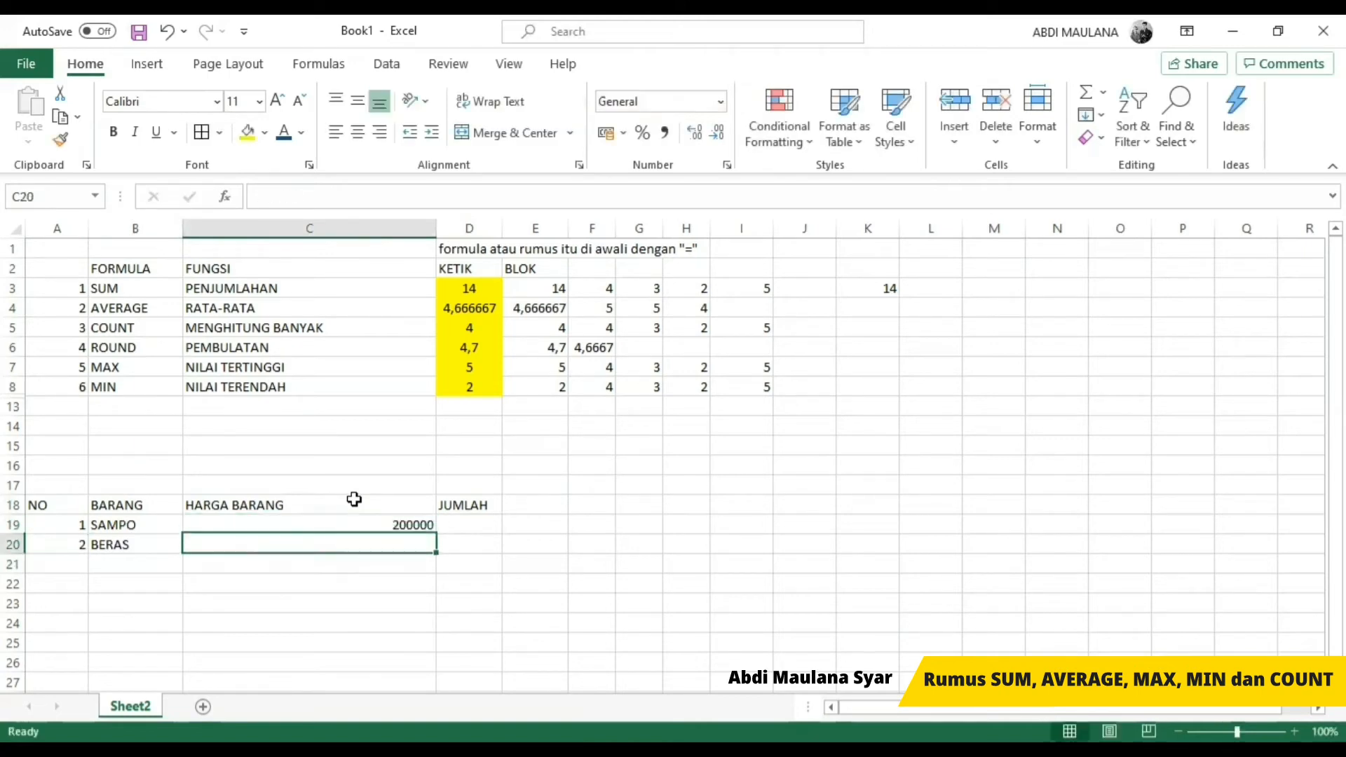
key(Up)
key(F2)
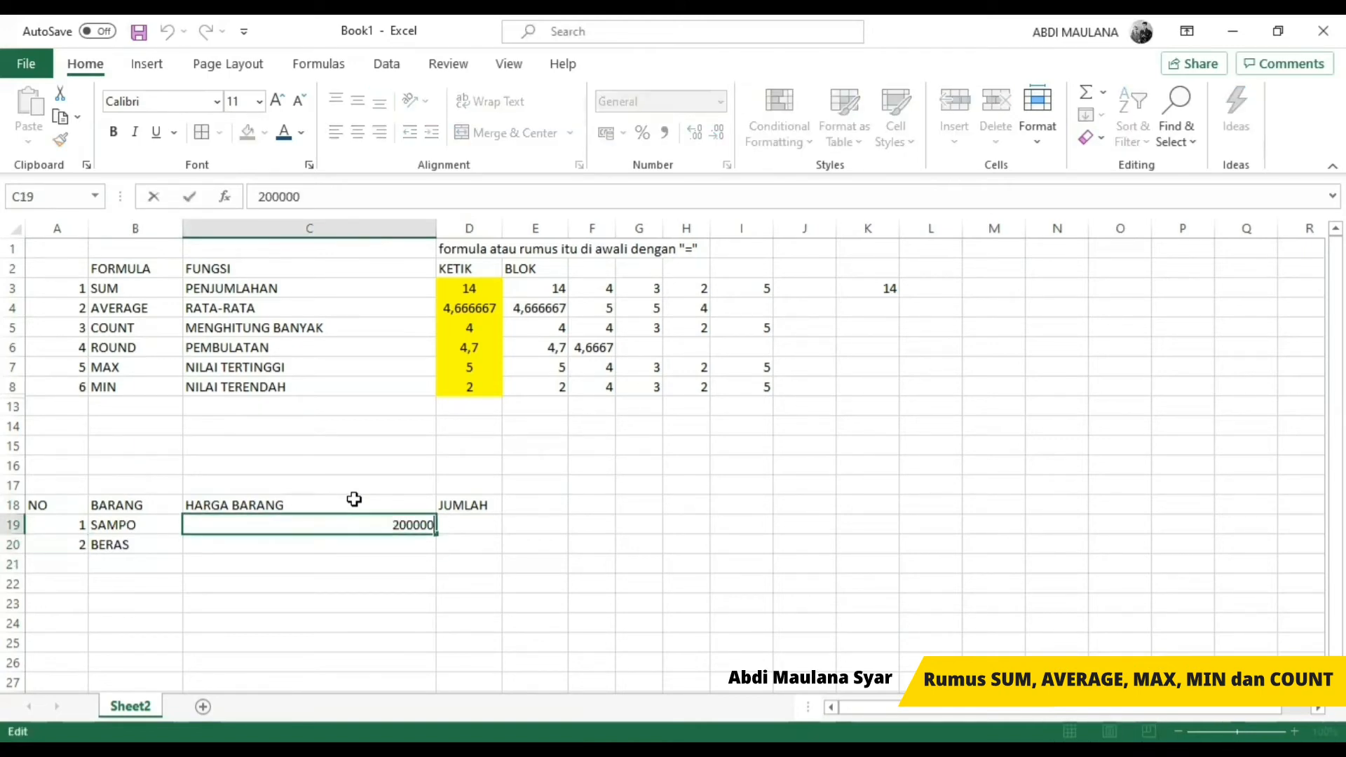
key(BackSpace)
key(Return)
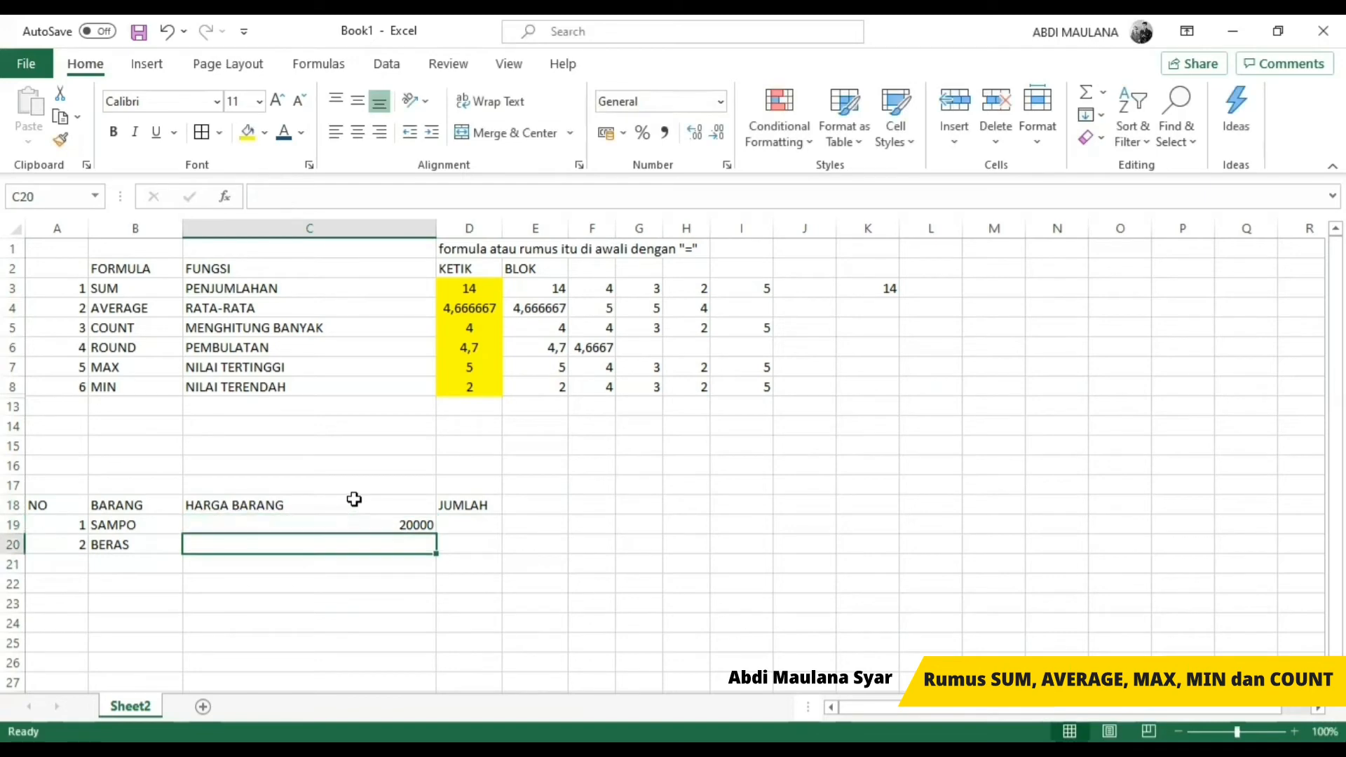
Step: Extend the item name in B20 to BERAS 10 KG
key(Left)
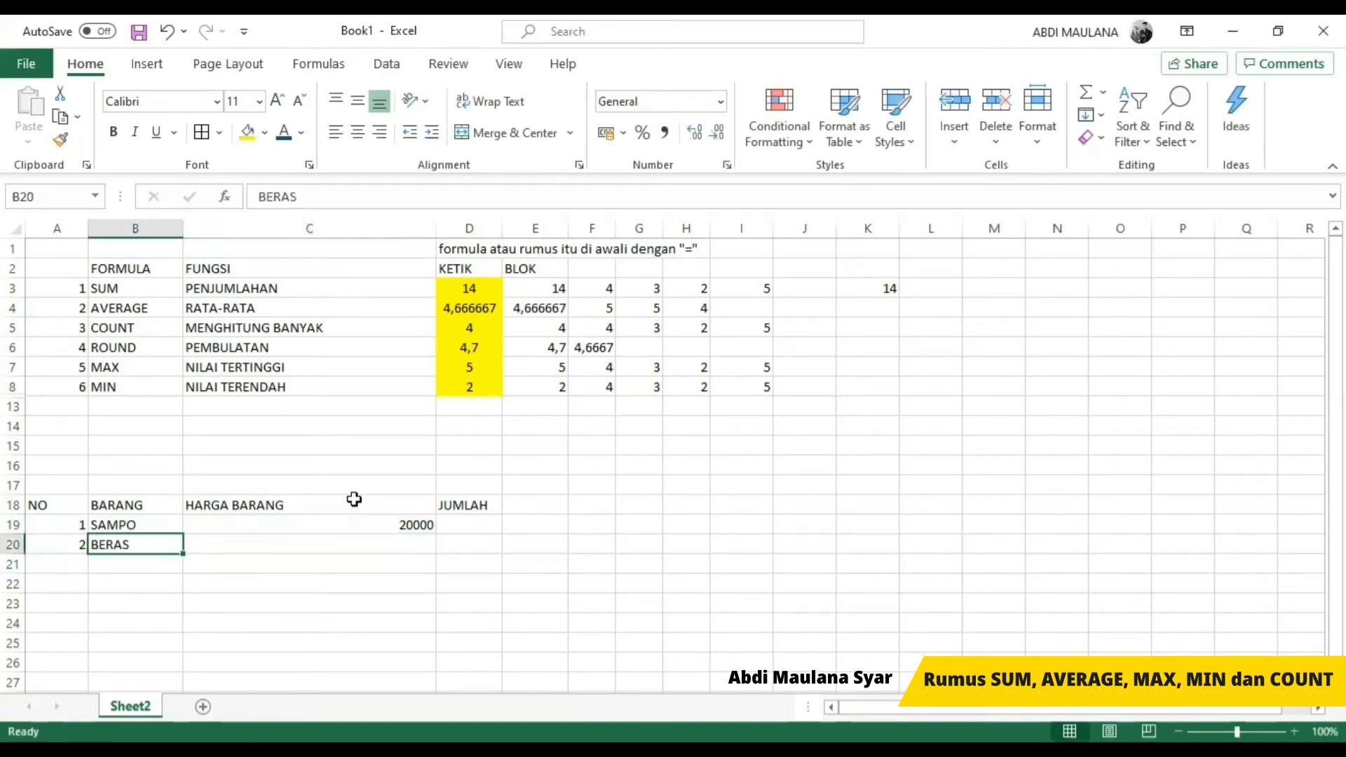
key(F2)
text(10 KL)
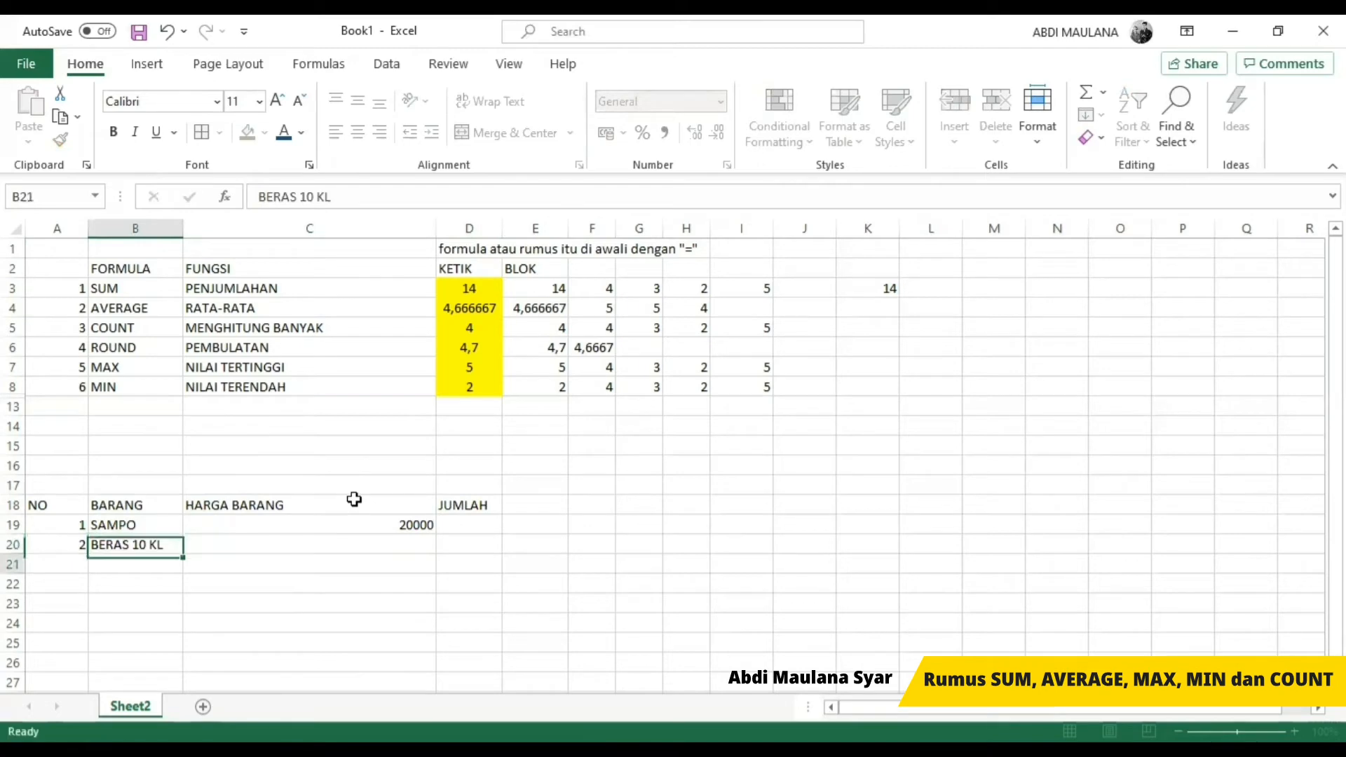
key(Return)
key(Up)
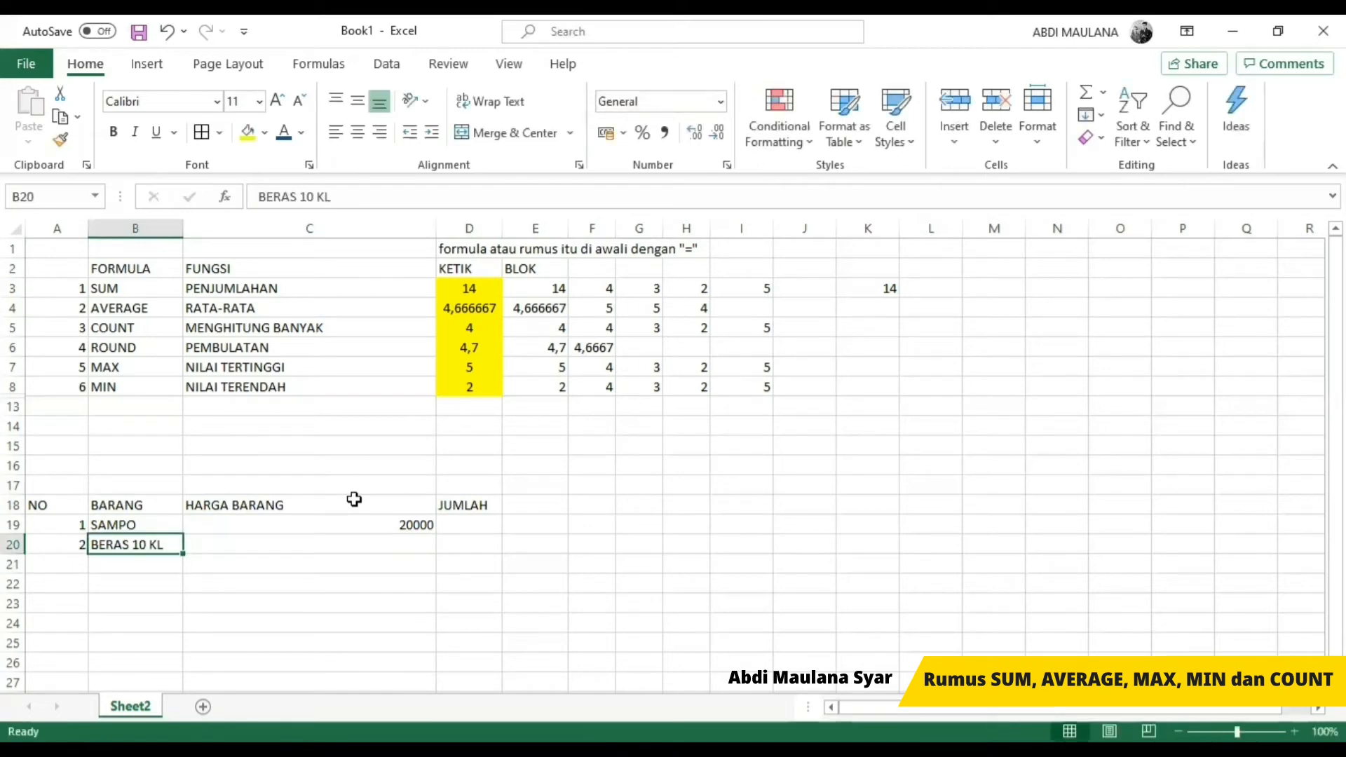
key(F2)
key(BackSpace)
text(G)
key(Return)
Step: Enter the price 120000 for BERAS 10 KG in C20
key(Up)
key(Right)
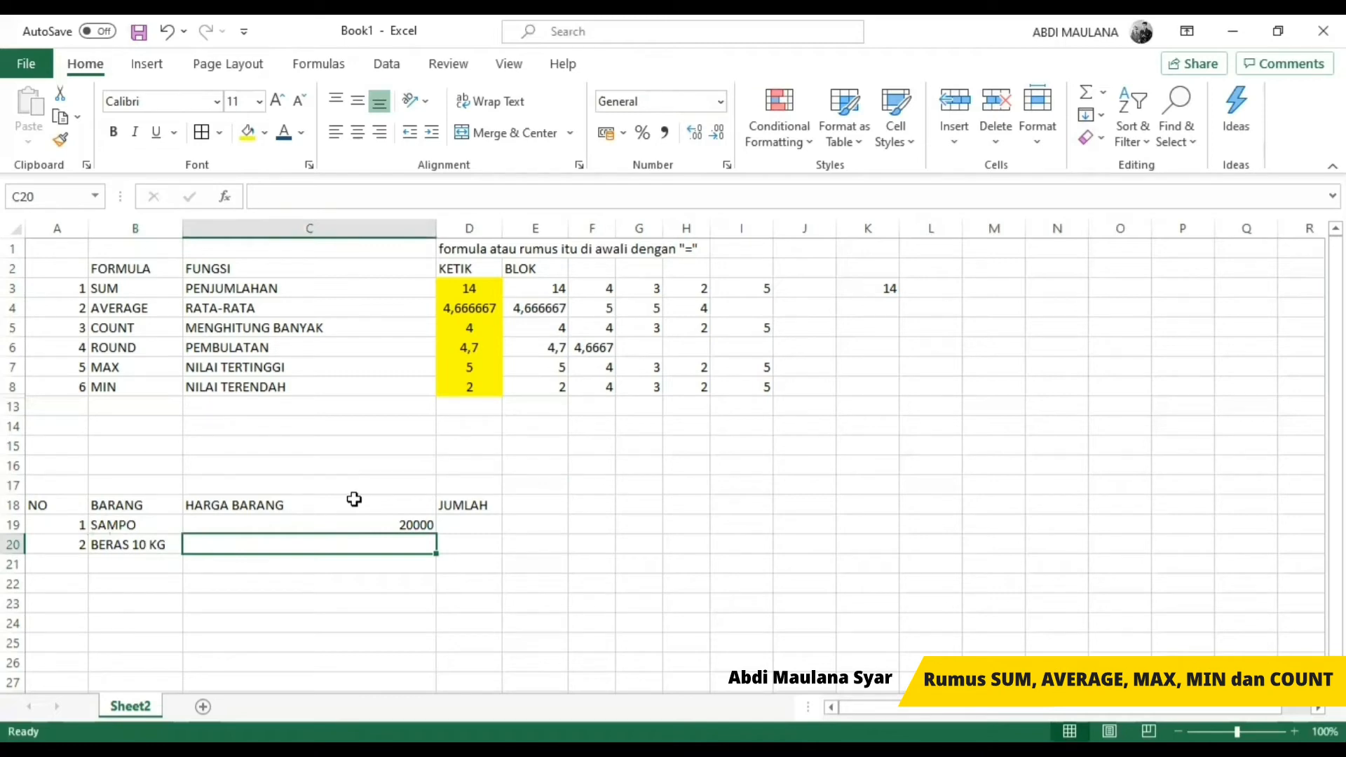
text(120000)
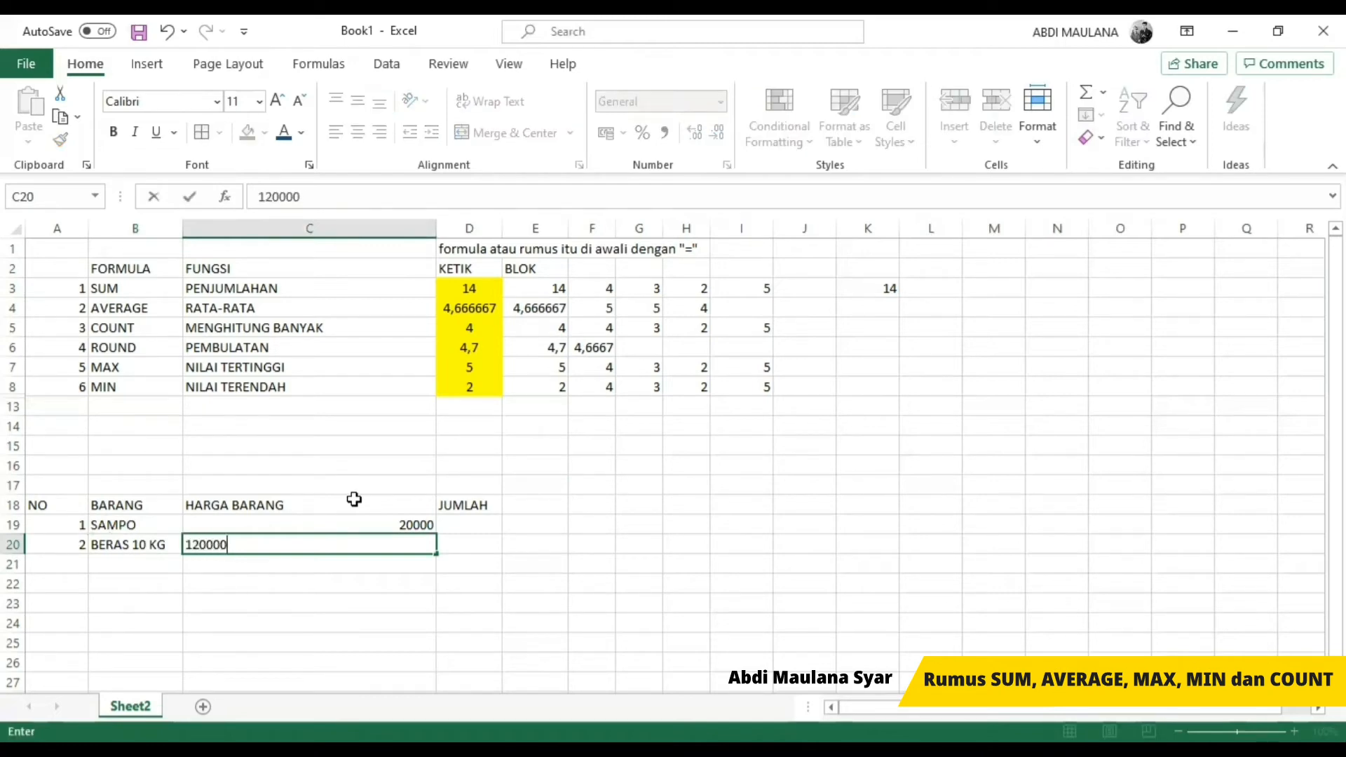
text(0)
key(Return)
key(Up)
key(F2)
key(Left)
key(Left)
key(Left)
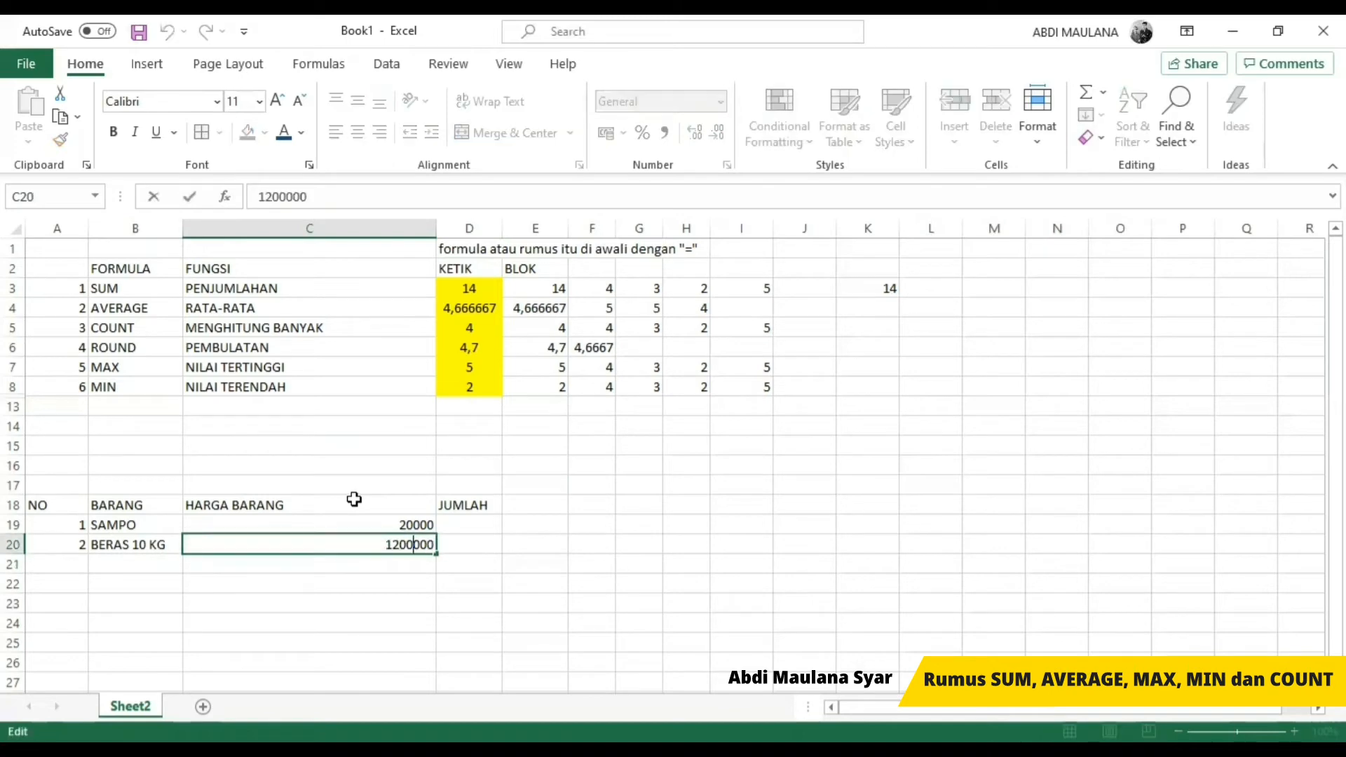
key(Delete)
key(Return)
Step: Enter the quantities 100 in D19 and 2 in D20 under the JUMLAH heading
key(Up)
key(Up)
key(Right)
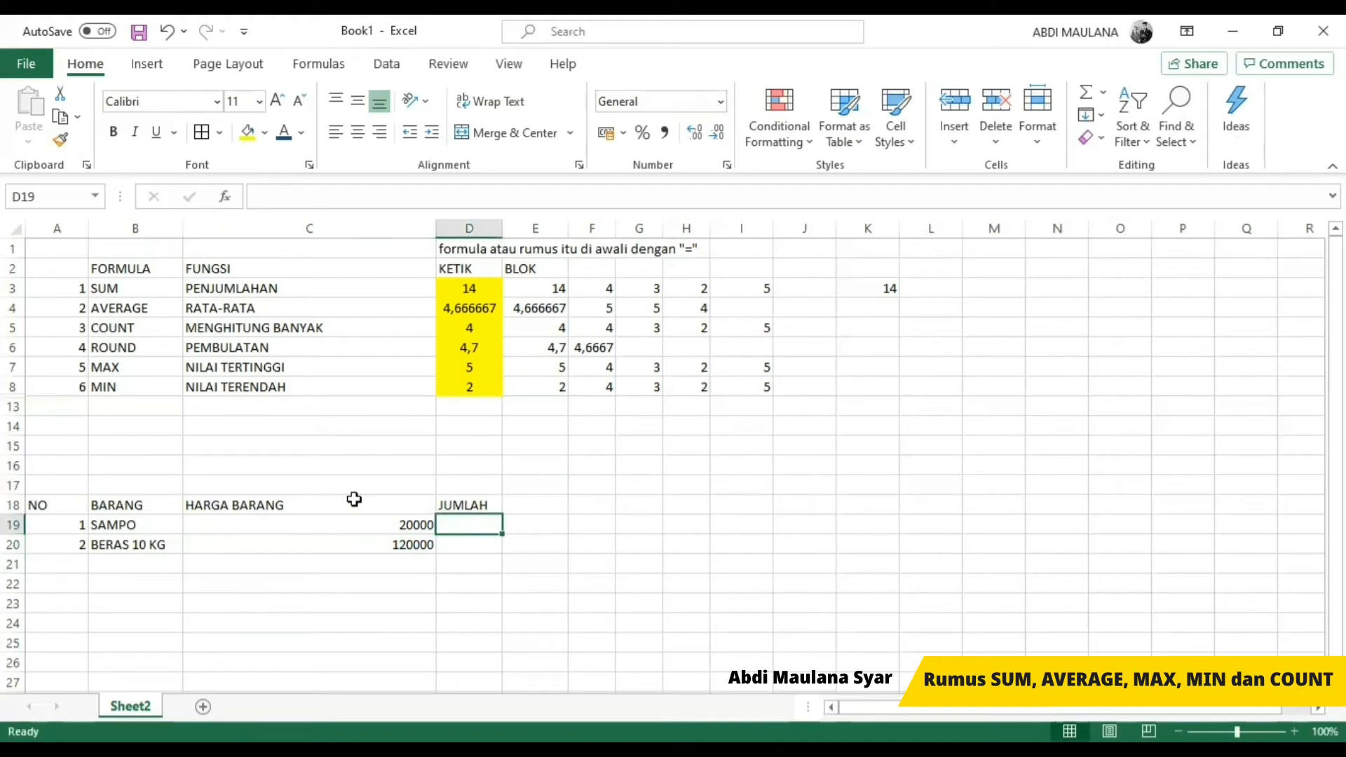
text(100)
key(Return)
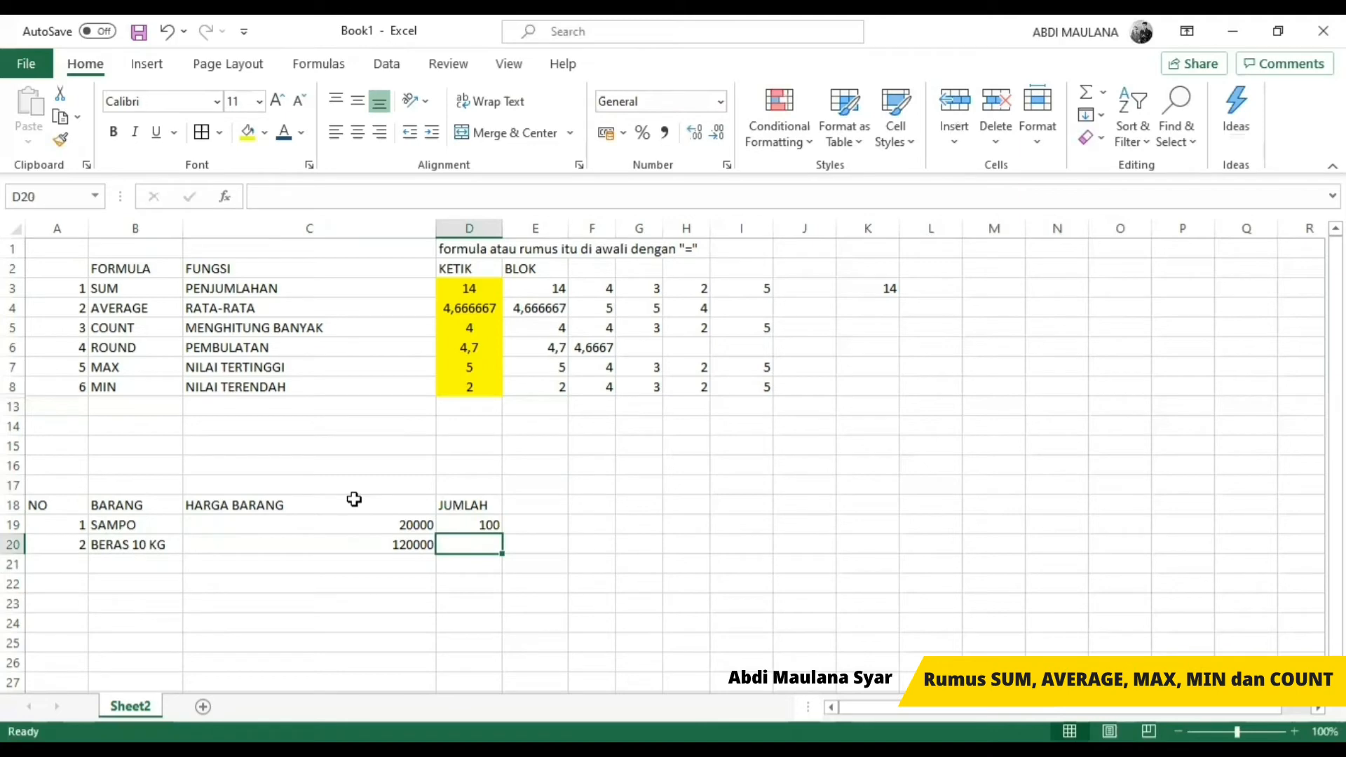
text(2)
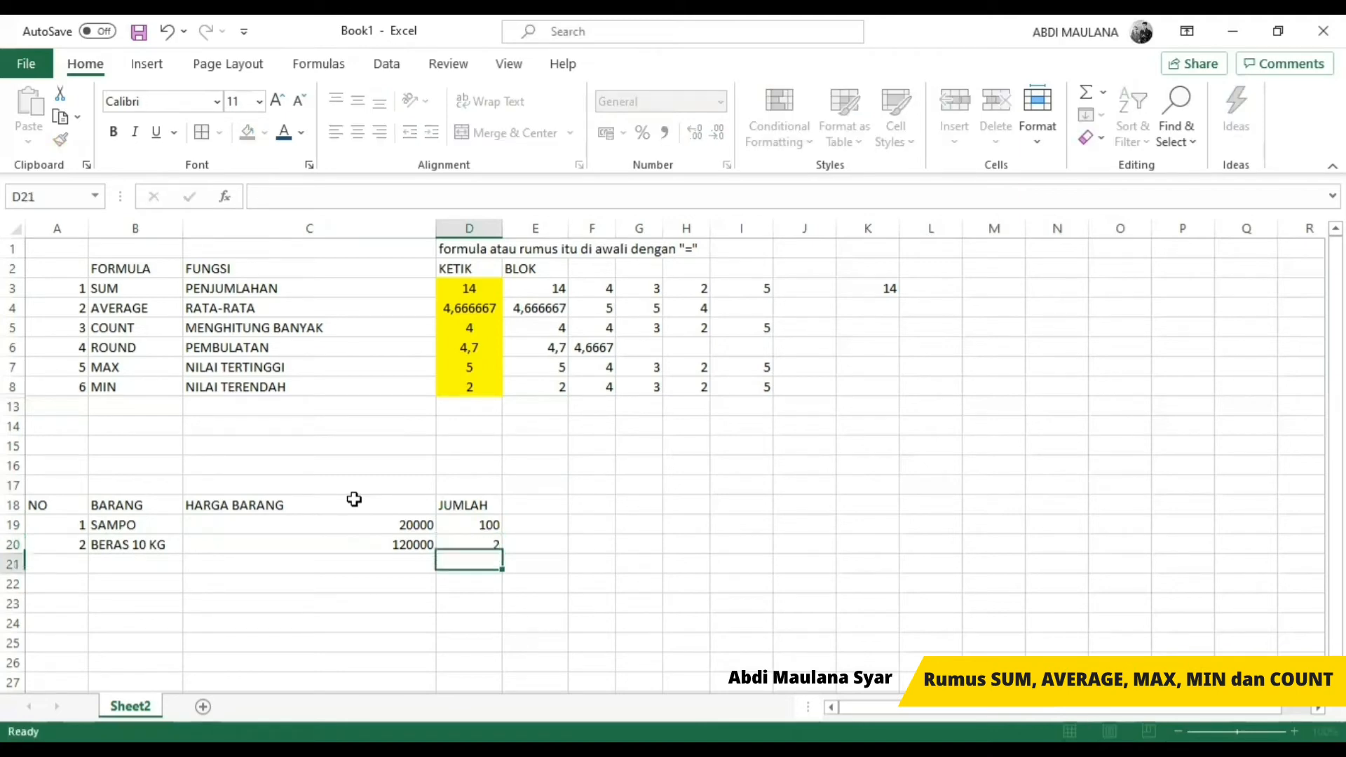
key(Return)
Step: Add the column heading TOTAL HARGA in E18
key(Right)
key(Up)
key(Up)
key(Up)
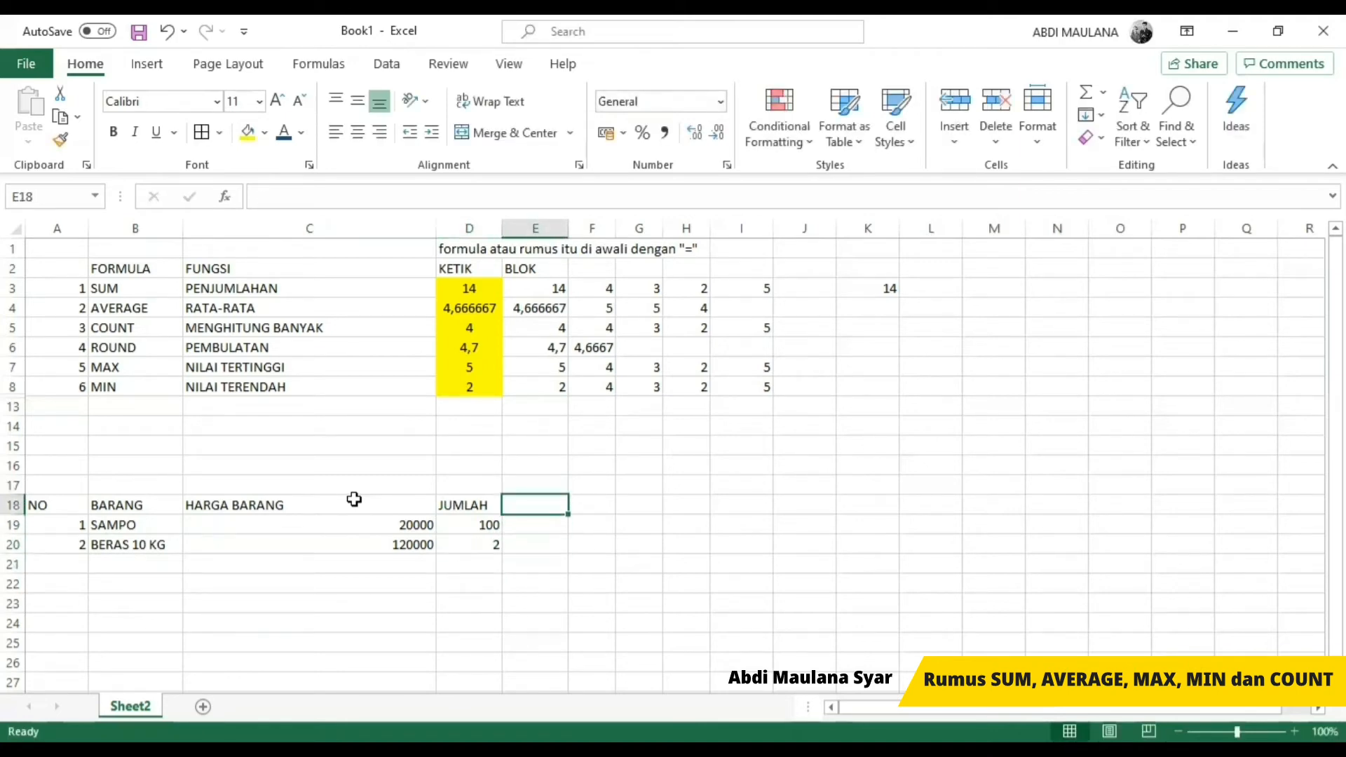
text(HAR)
key(BackSpace)
key(BackSpace)
key(BackSpace)
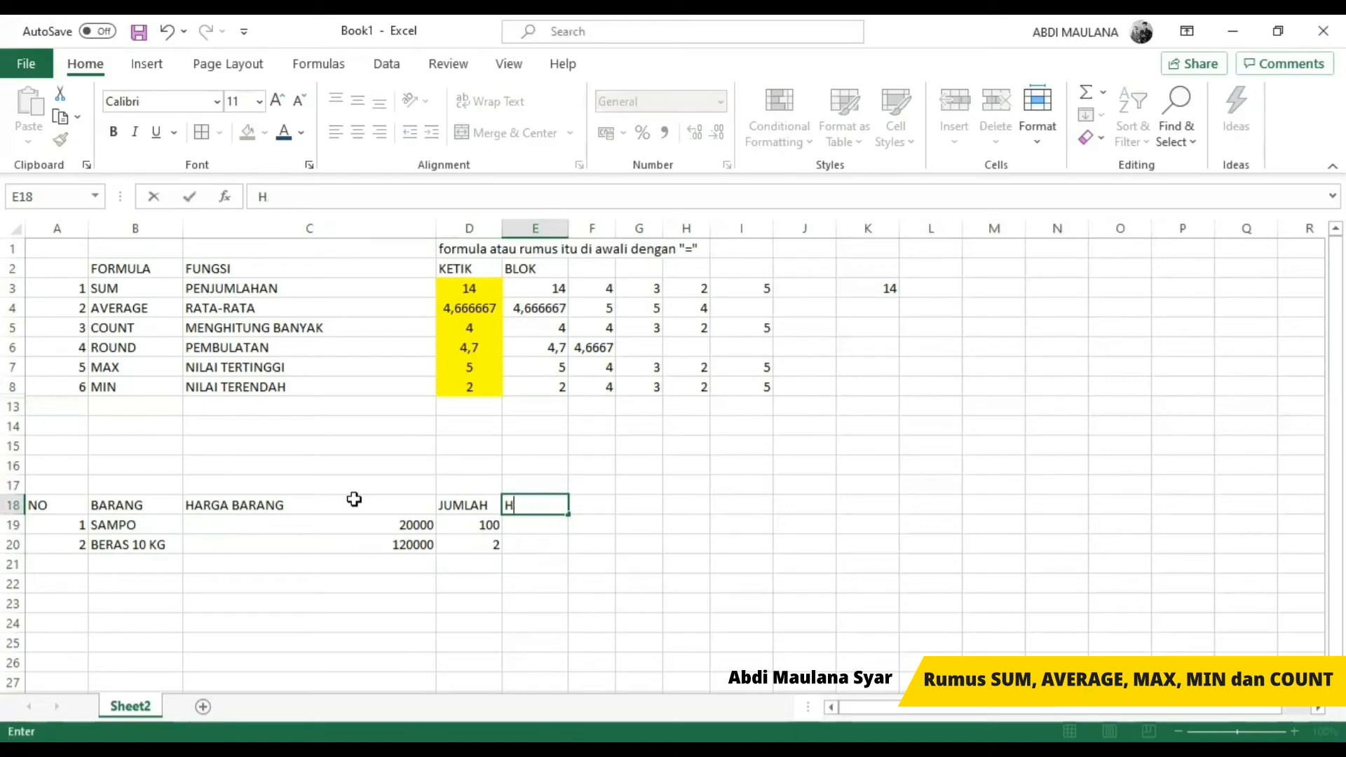
text(TOTA)
key(BackSpace)
text(AL HARGA)
key(Return)
key(Up)
key(F2)
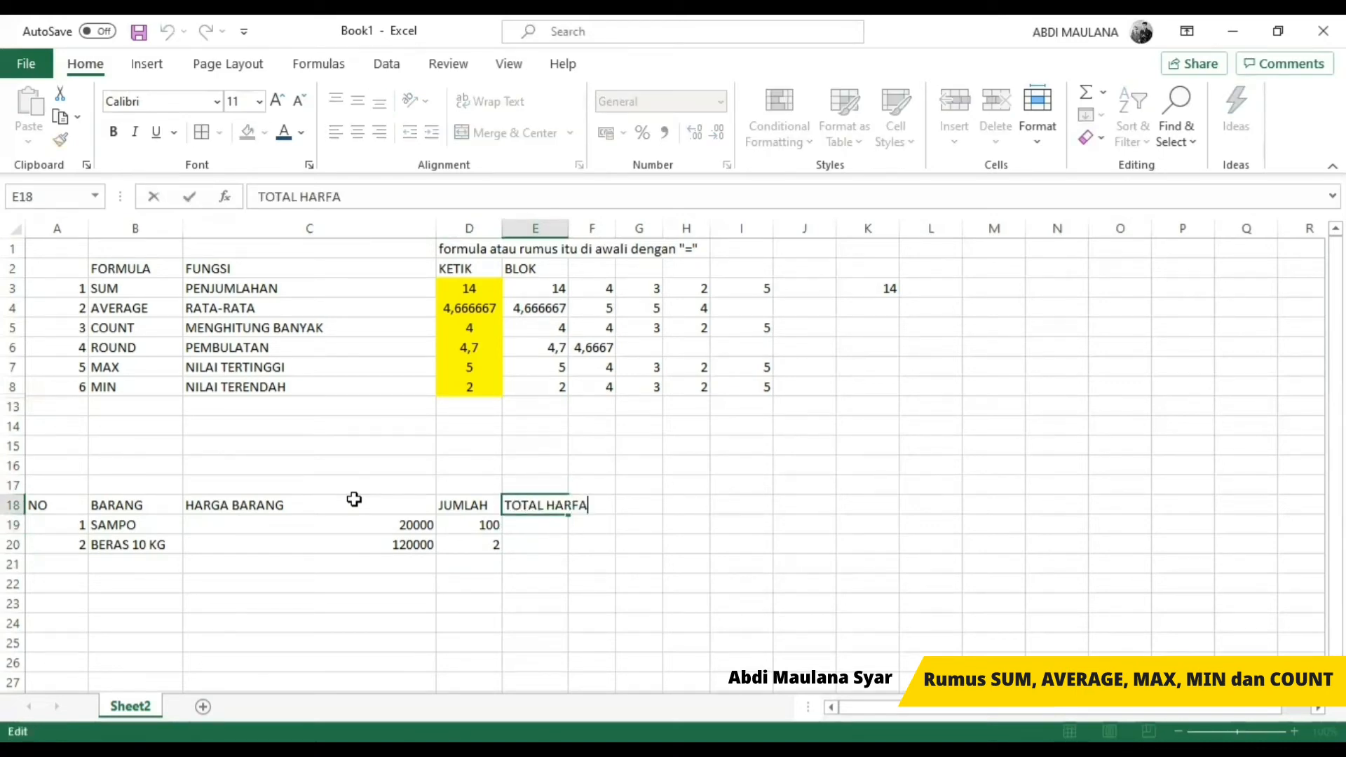
key(BackSpace)
key(BackSpace)
text(GA)
key(Return)
Step: Calculate the total price of SAMPO in E19 with the formula =D19*C19
text(=)
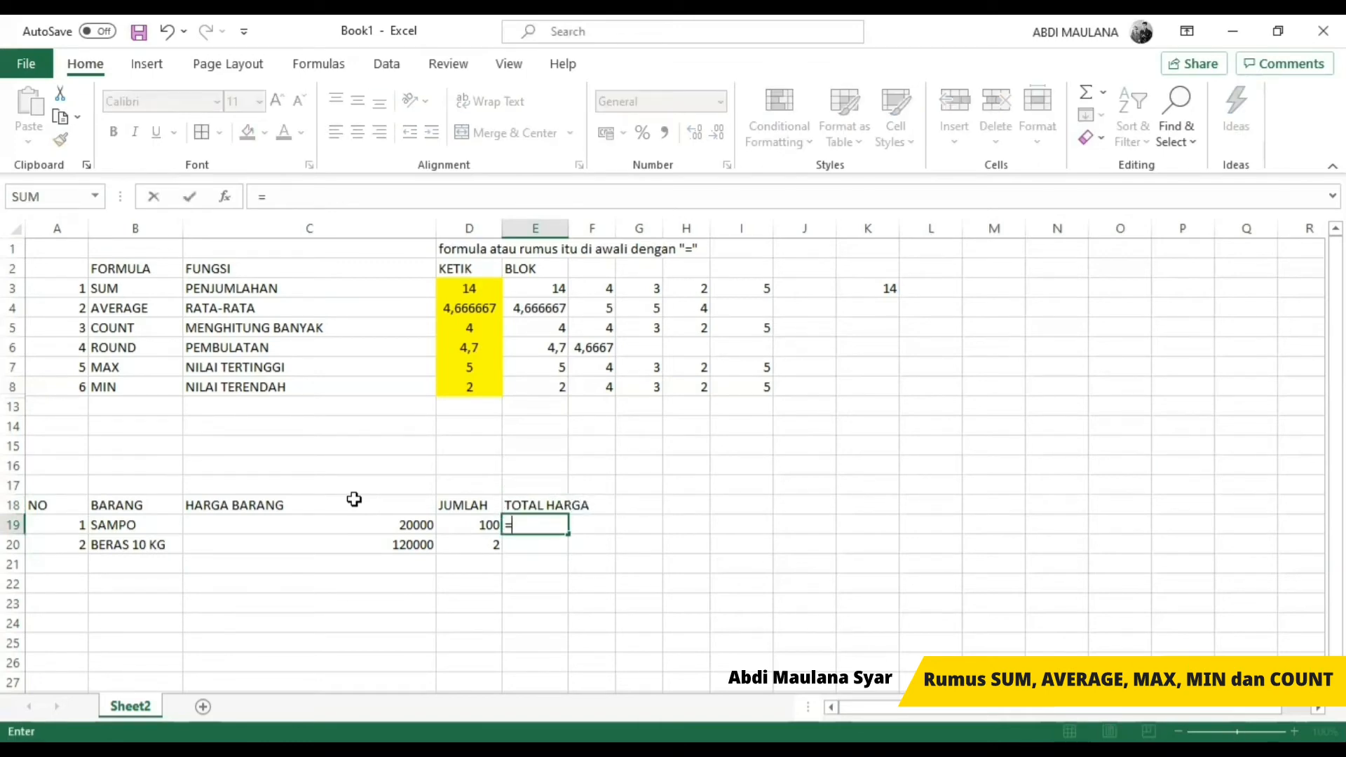
key(Escape)
text(=)
key(Left)
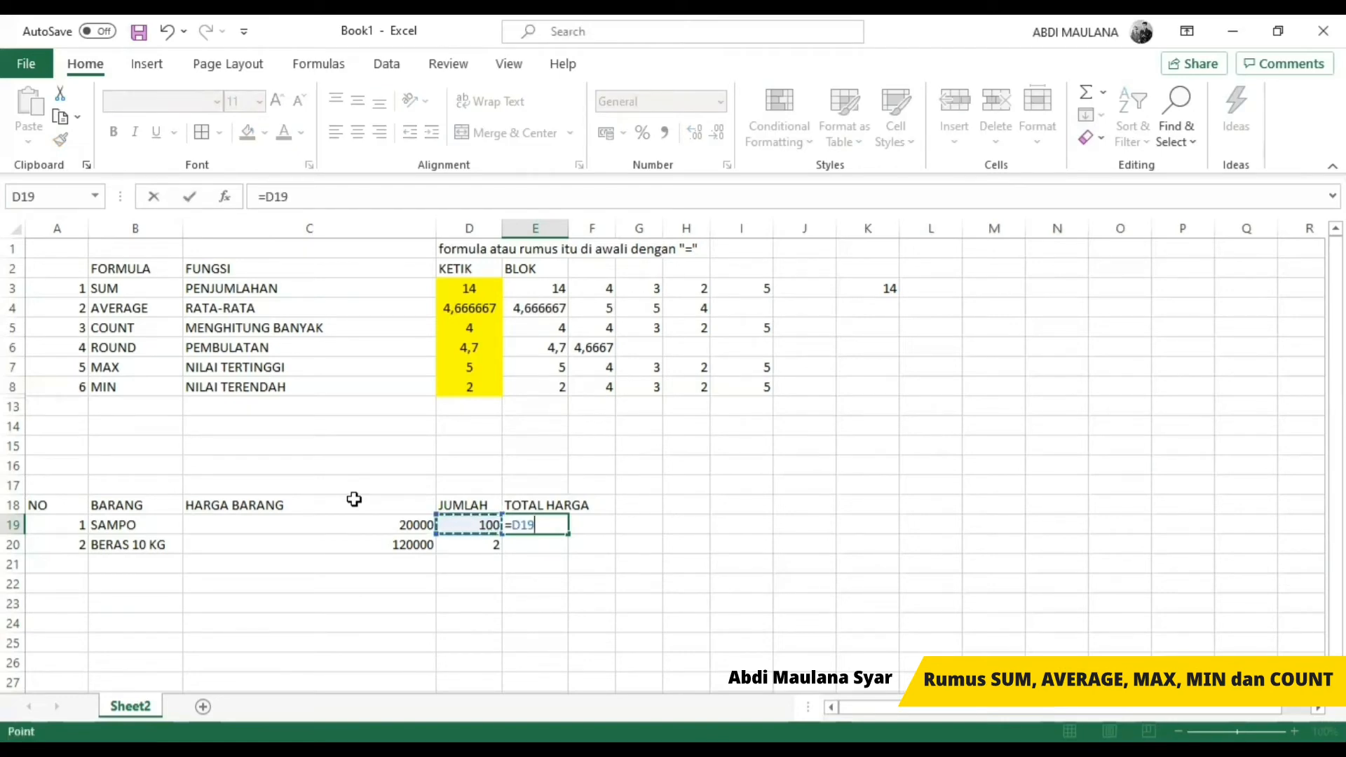
text(*)
click(406, 529)
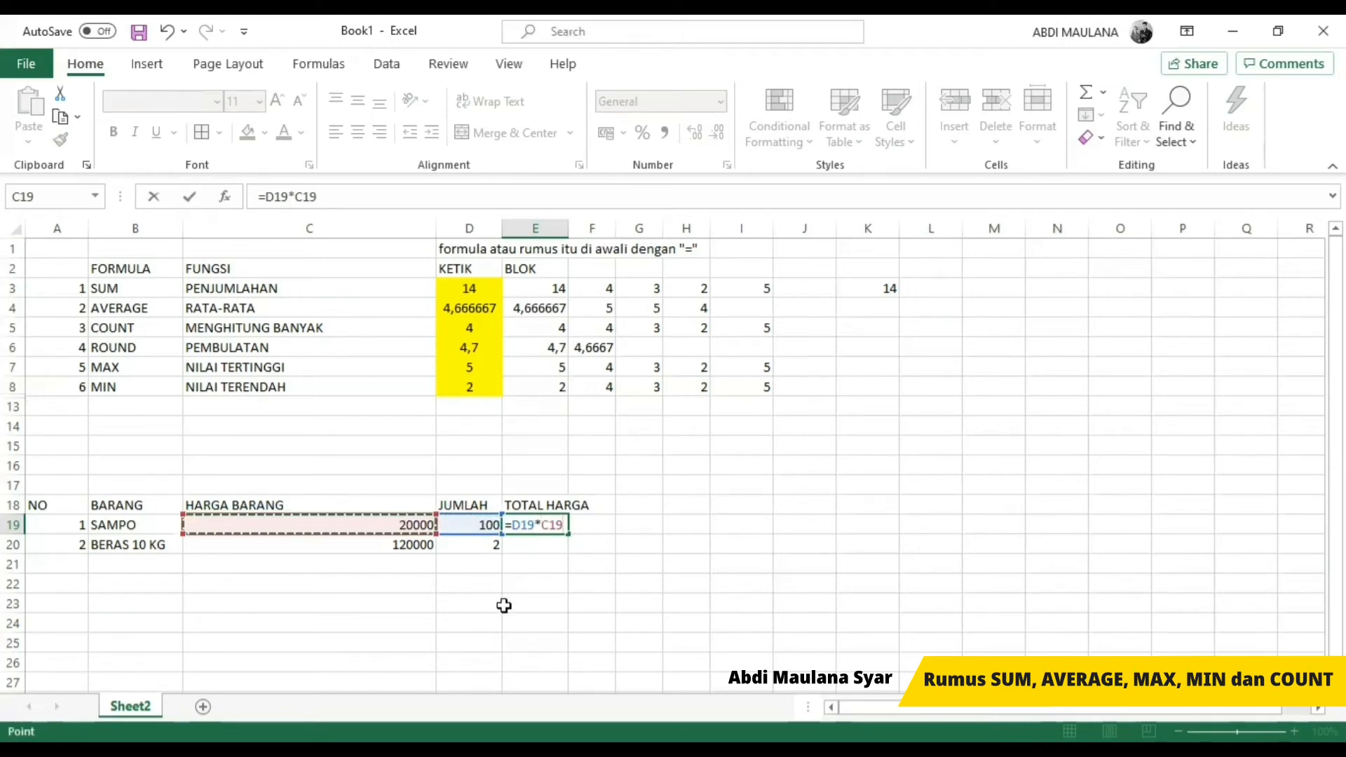
key(Return)
key(Up)
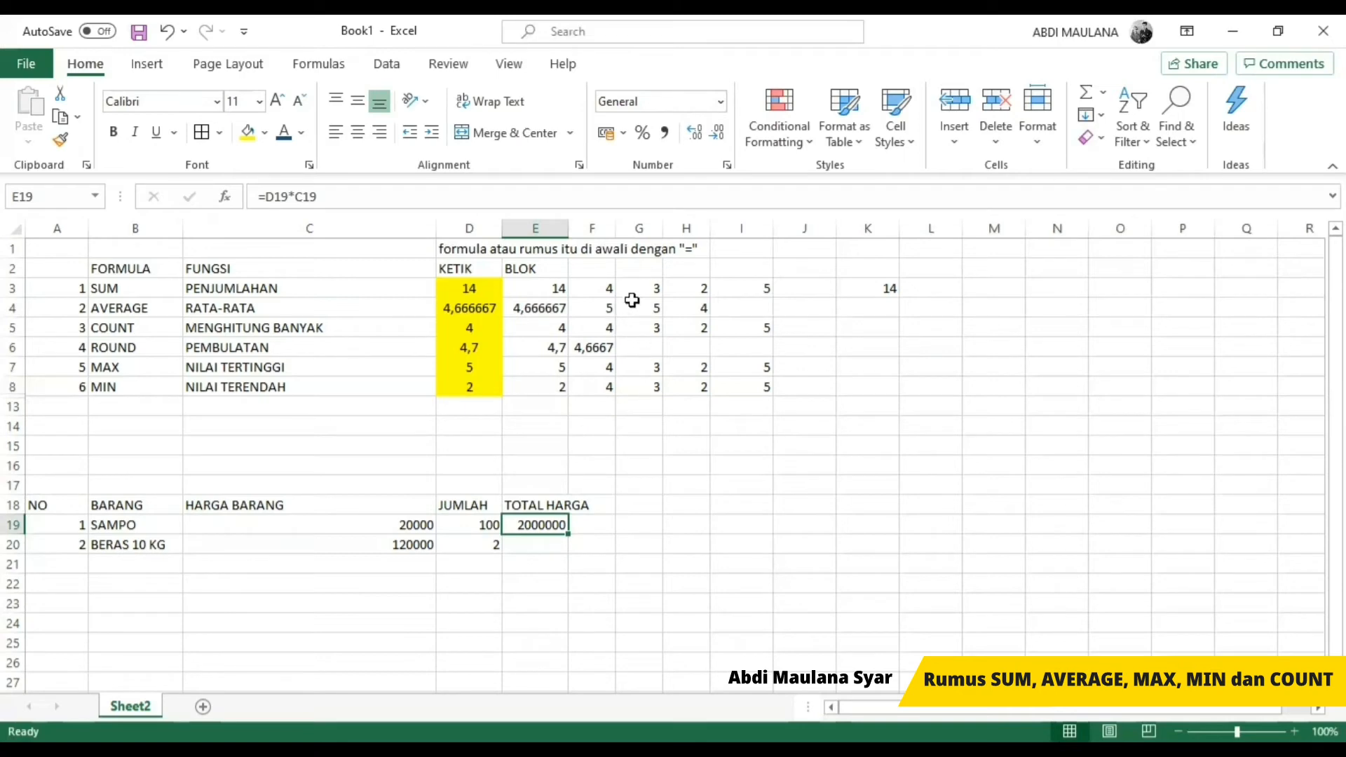
Step: Compare the SUM formulas in D3 and E3 with the multiplication formula in E19
click(634, 294)
click(459, 284)
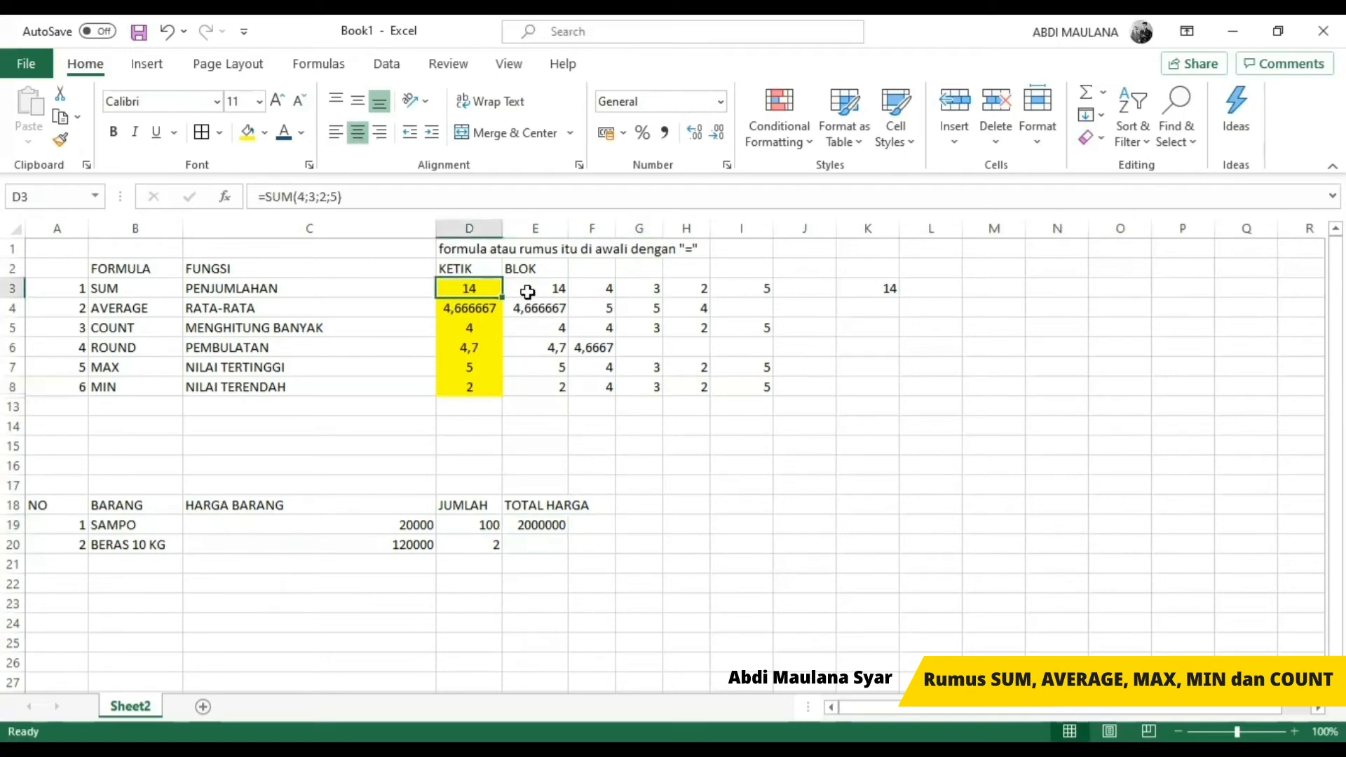
click(525, 290)
click(468, 289)
click(534, 526)
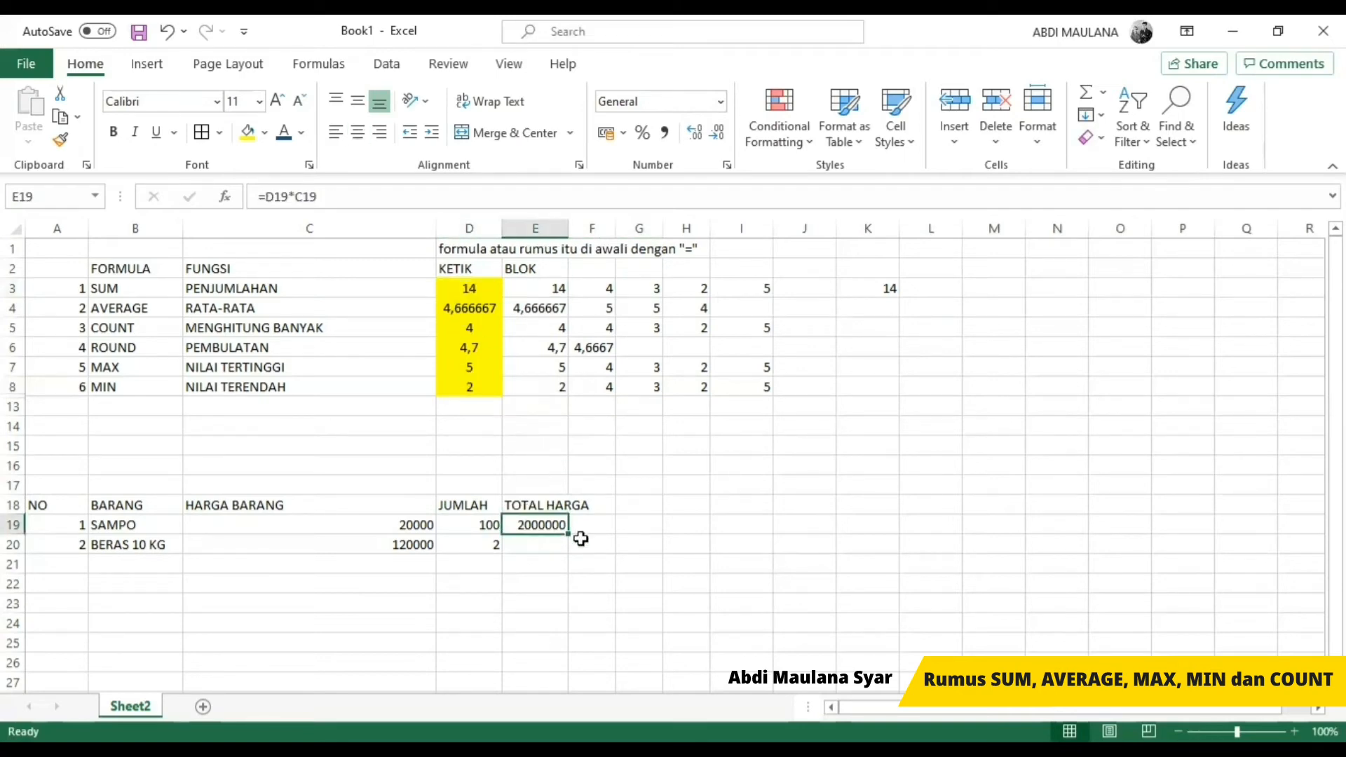
Step: Fill the total price formula from E19 down to E20 for BERAS 10 KG
key(Down)
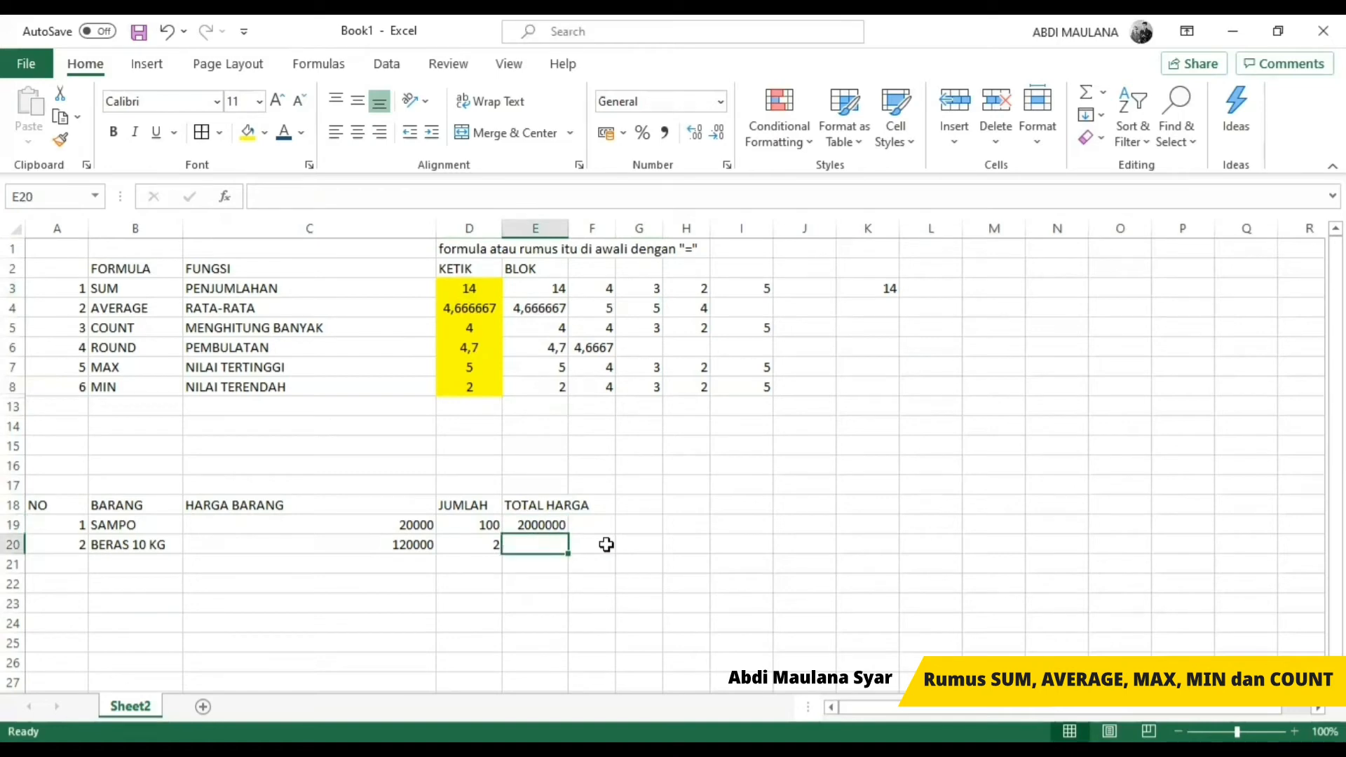
key(Up)
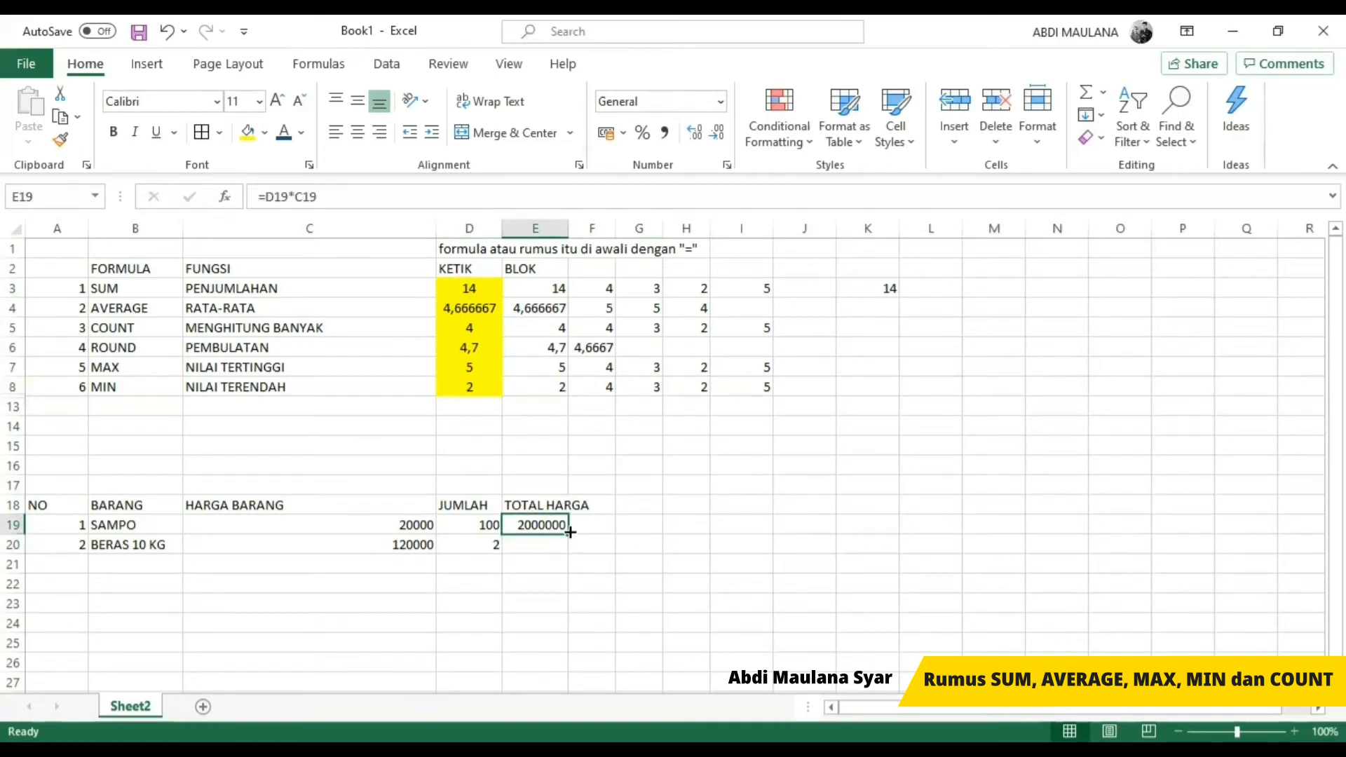
drag(569, 534, 571, 541)
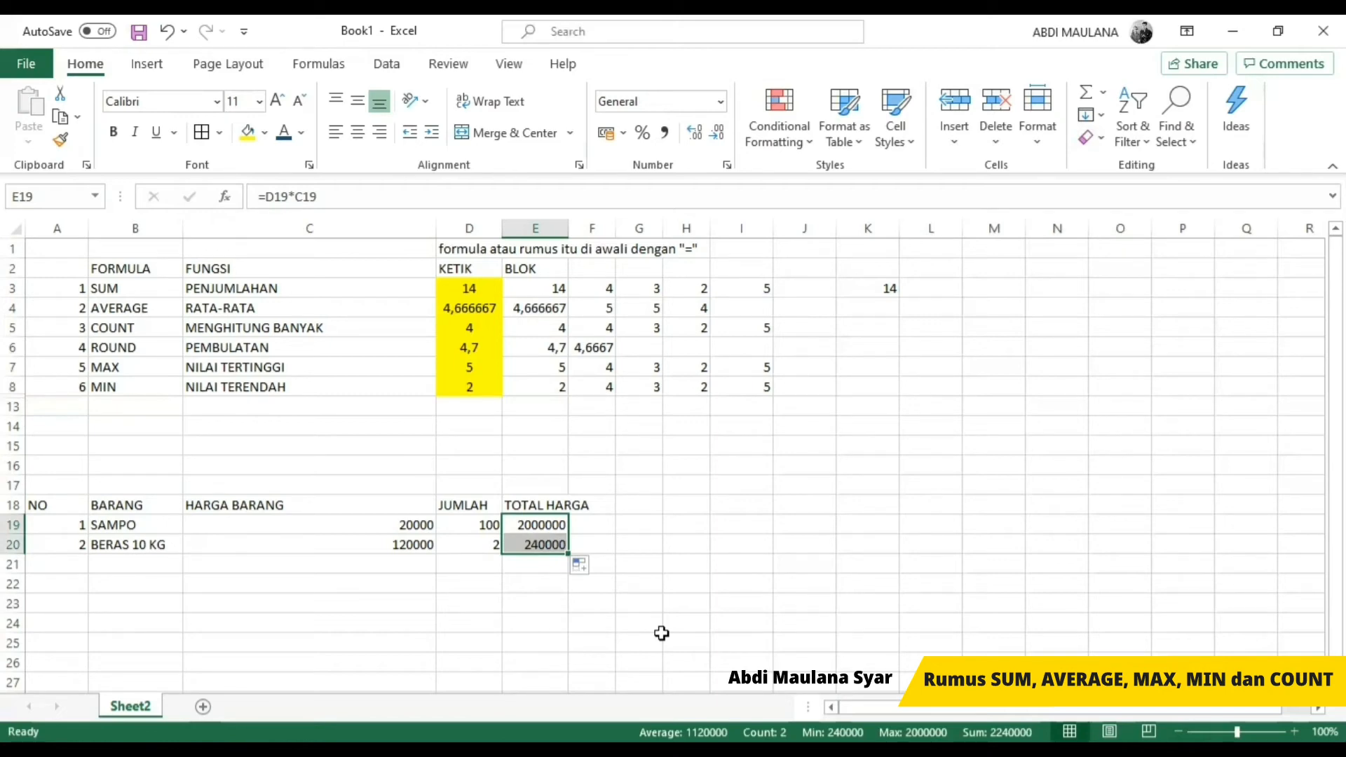
Step: Compare the multiplication formulas in E19 and E20 and the quantity cell that E20 refers to
key(Left)
key(Left)
key(Left)
key(Left)
key(Right)
key(Right)
key(Right)
key(Right)
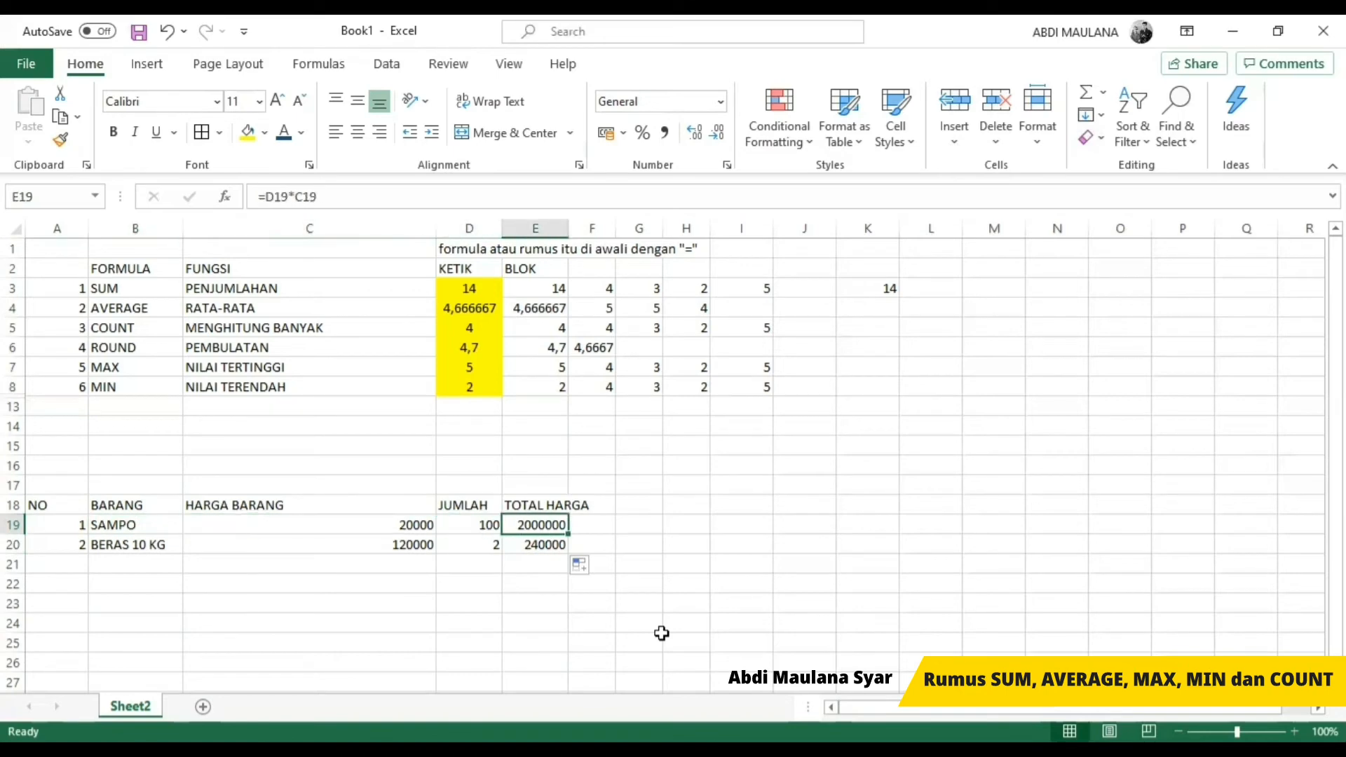
key(Down)
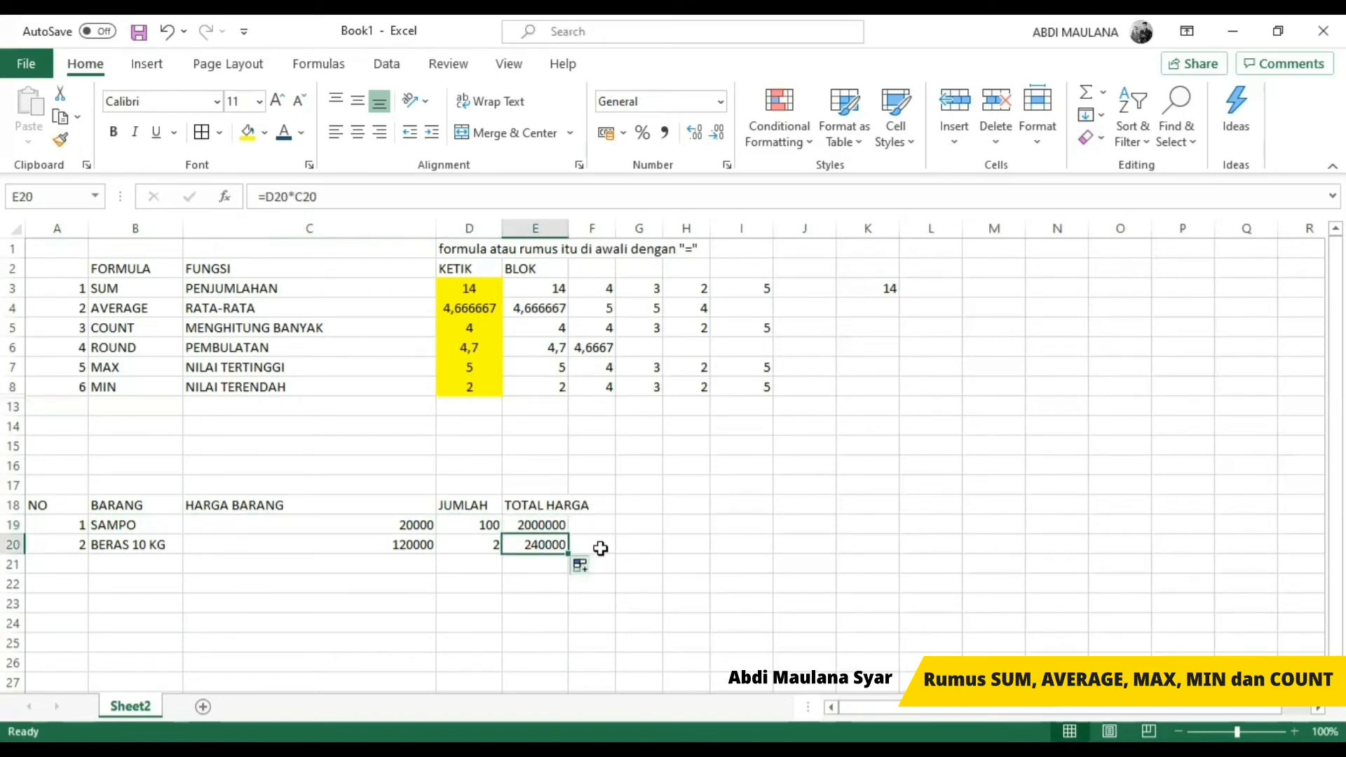
key(Left)
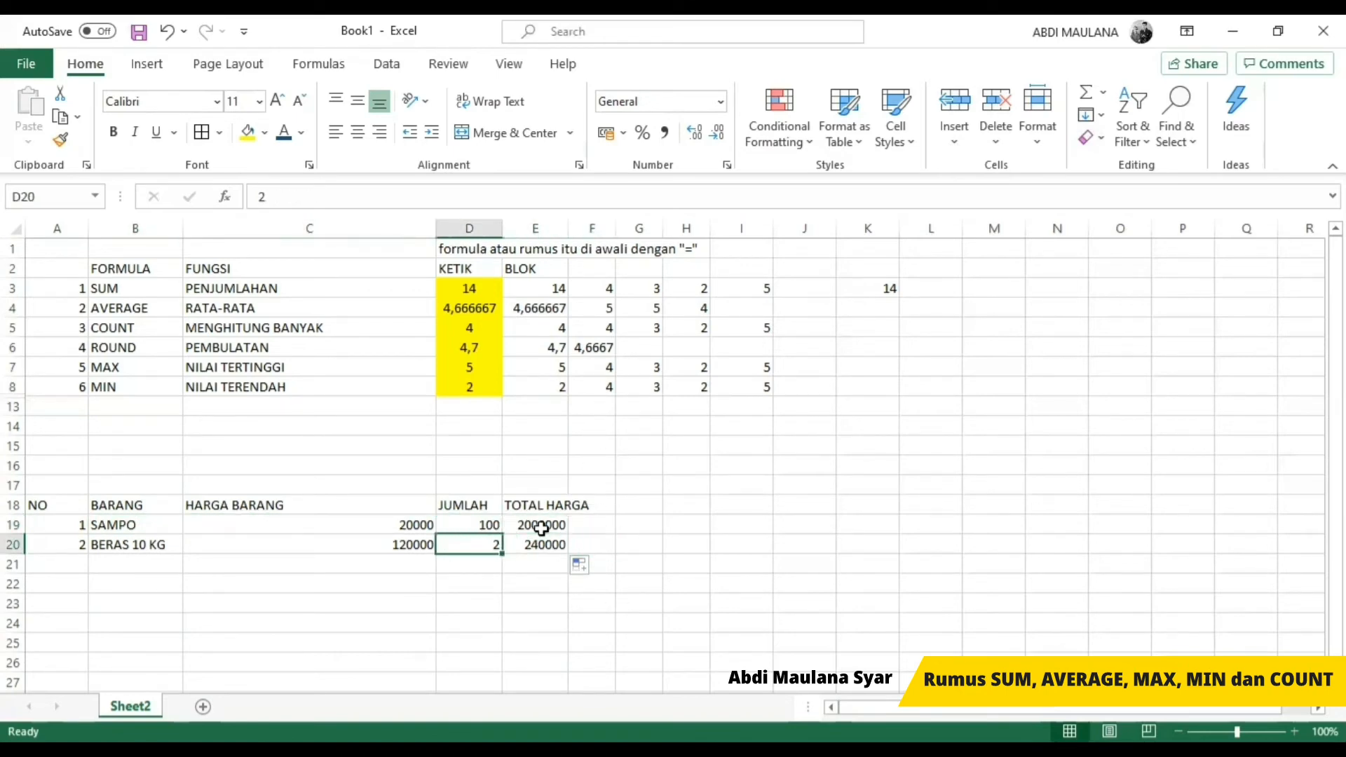
key(Right)
key(Down)
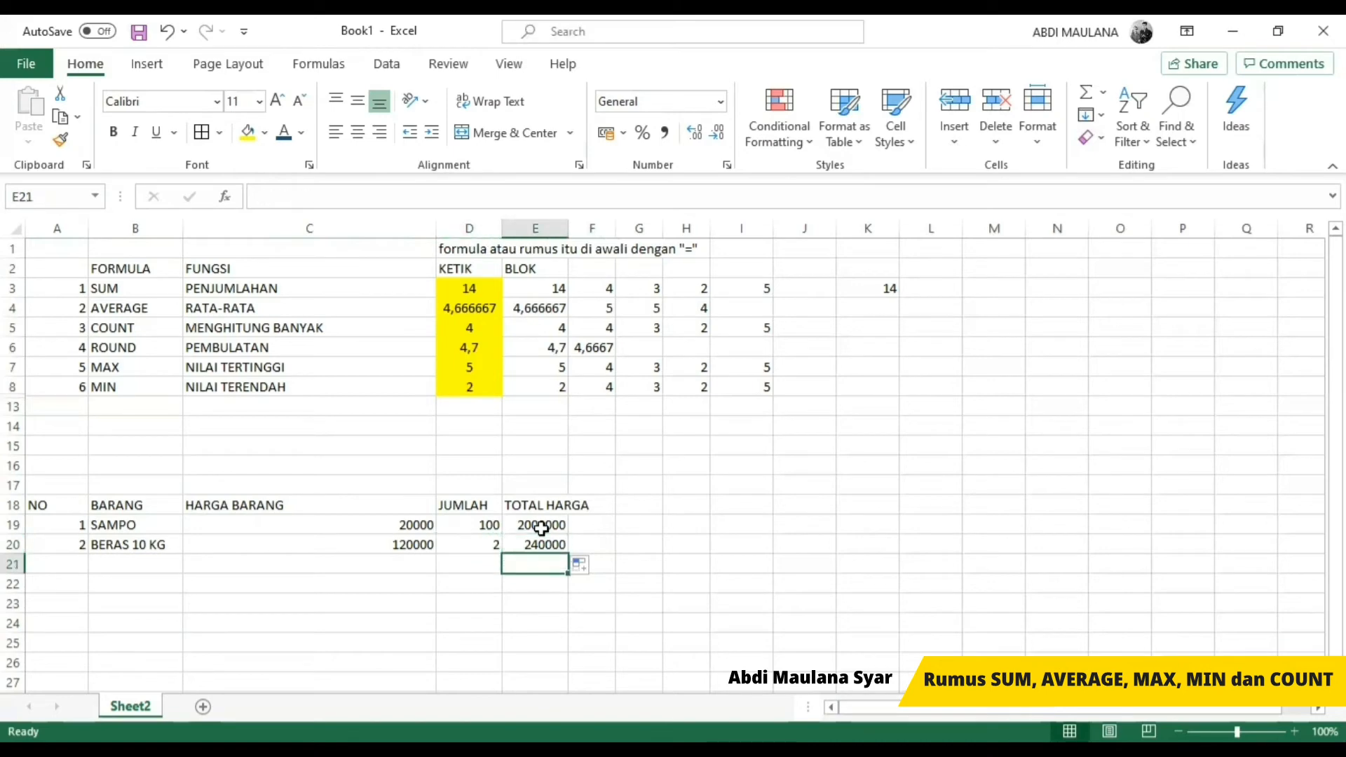
Step: Review the item, price and quantity cells of the SAMPO and BERAS 10 KG rows
key(Up)
key(Left)
key(Left)
key(Left)
key(Left)
key(Up)
key(shift+Right)
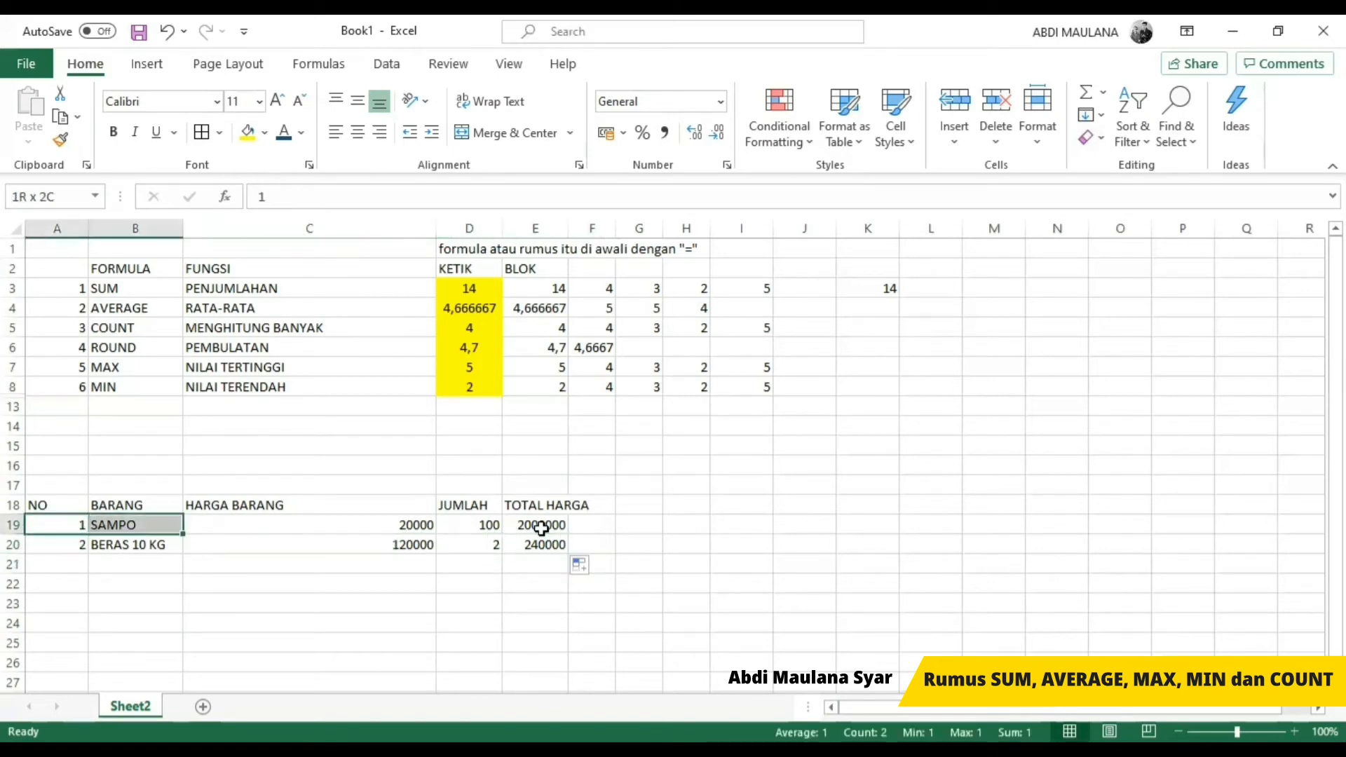
key(shift+Right)
key(shift+Right)
key(shift+Right)
key(shift+Down)
key(Down)
key(Up)
key(Right)
key(Right)
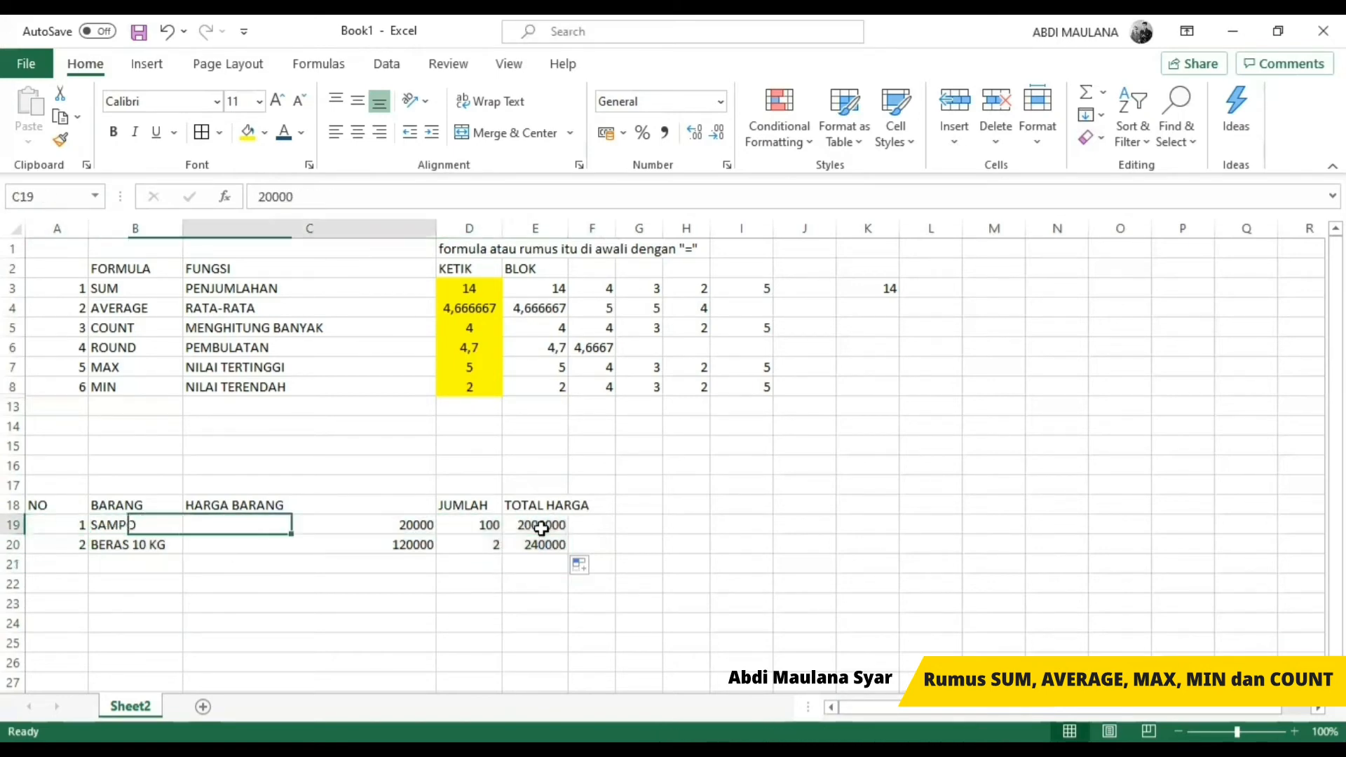
key(Right)
key(Right)
key(Left)
key(Left)
Step: Add up both total prices in E21 with the formula =SUM(E19:E20)
key(Left)
key(Left)
key(Down)
key(Right)
key(Right)
key(Right)
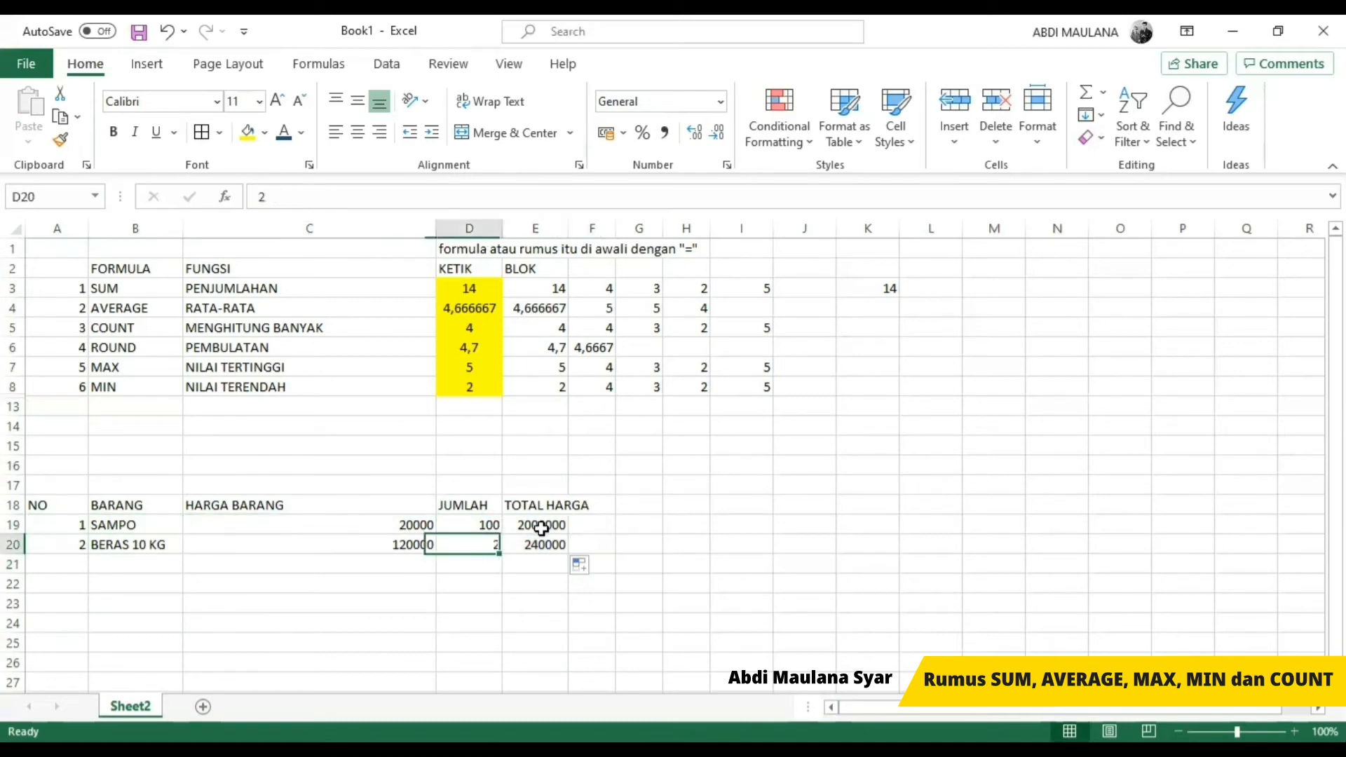
key(Right)
key(Down)
key(Right)
key(Left)
text(=)
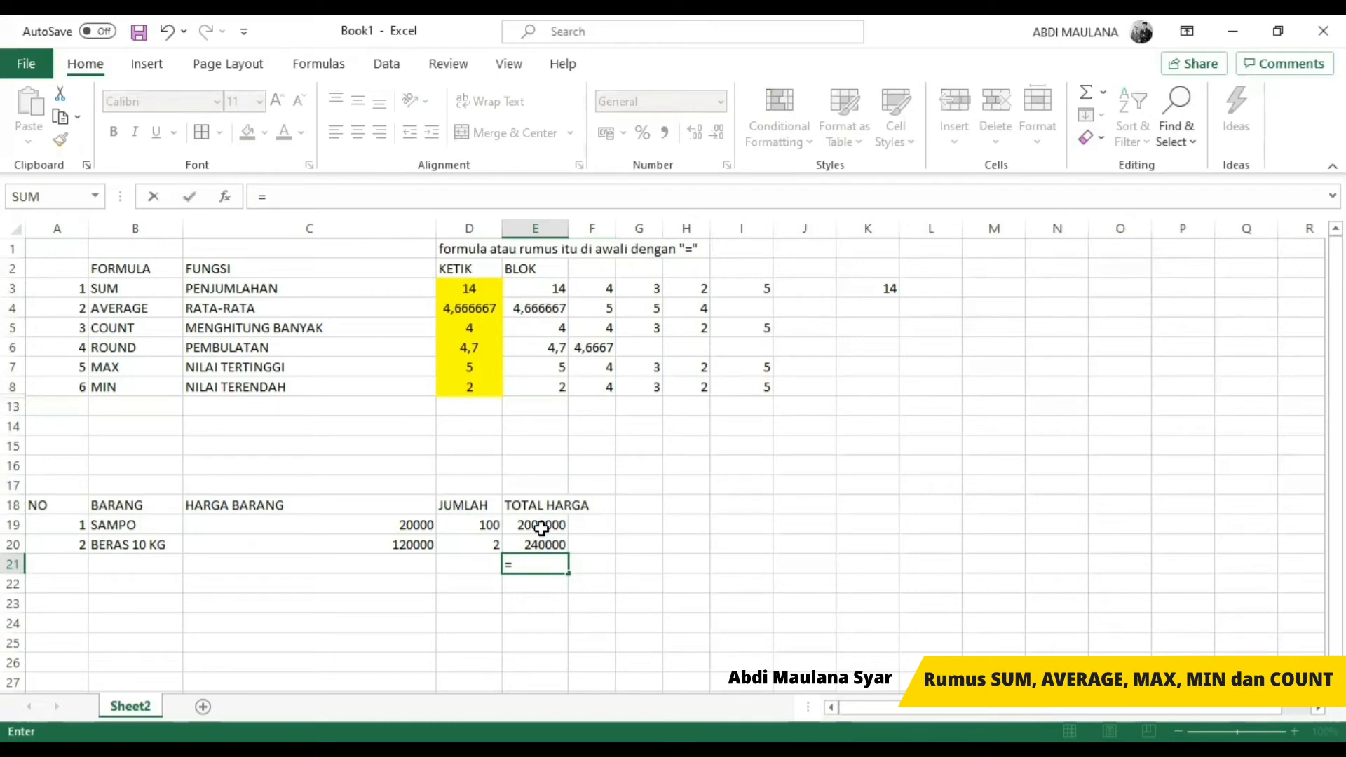
text(SUM()
key(Up)
key(Up)
key(shift+Down)
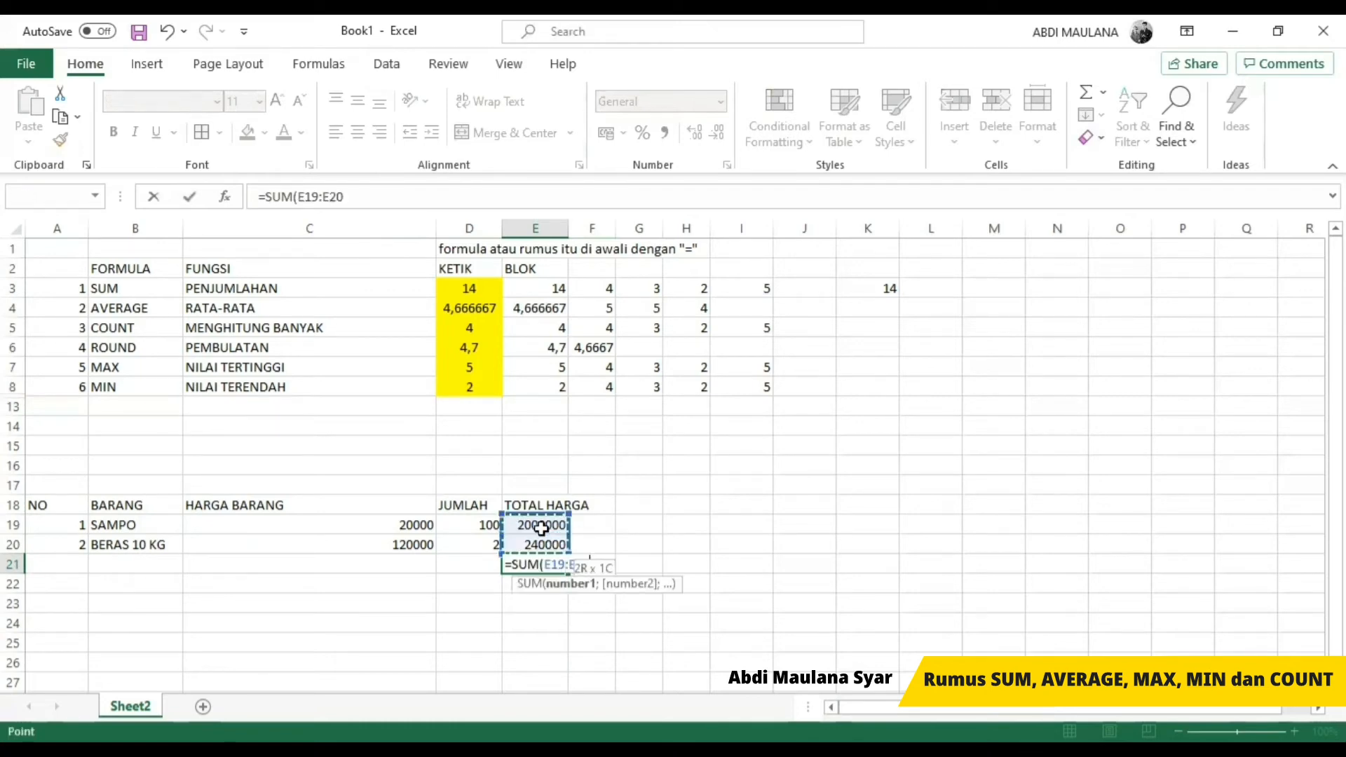
key(Return)
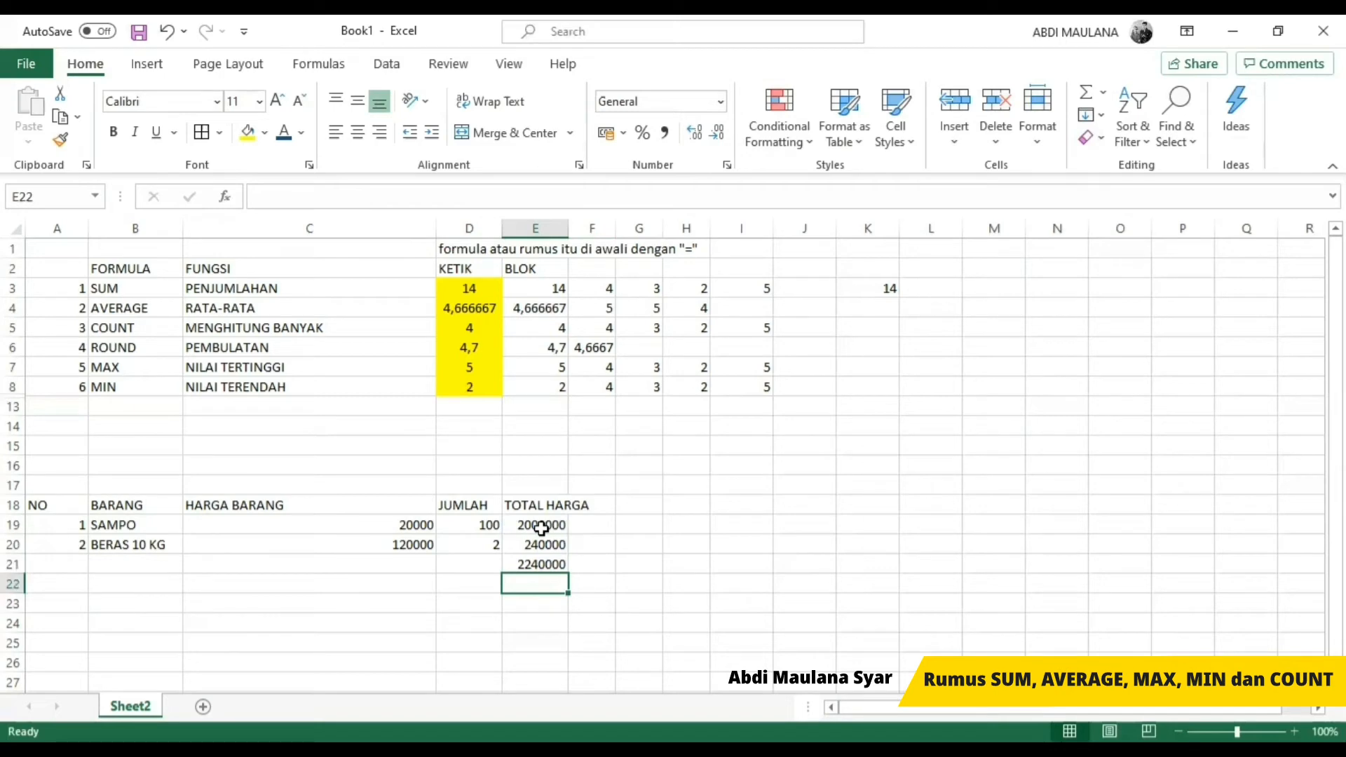
key(Up)
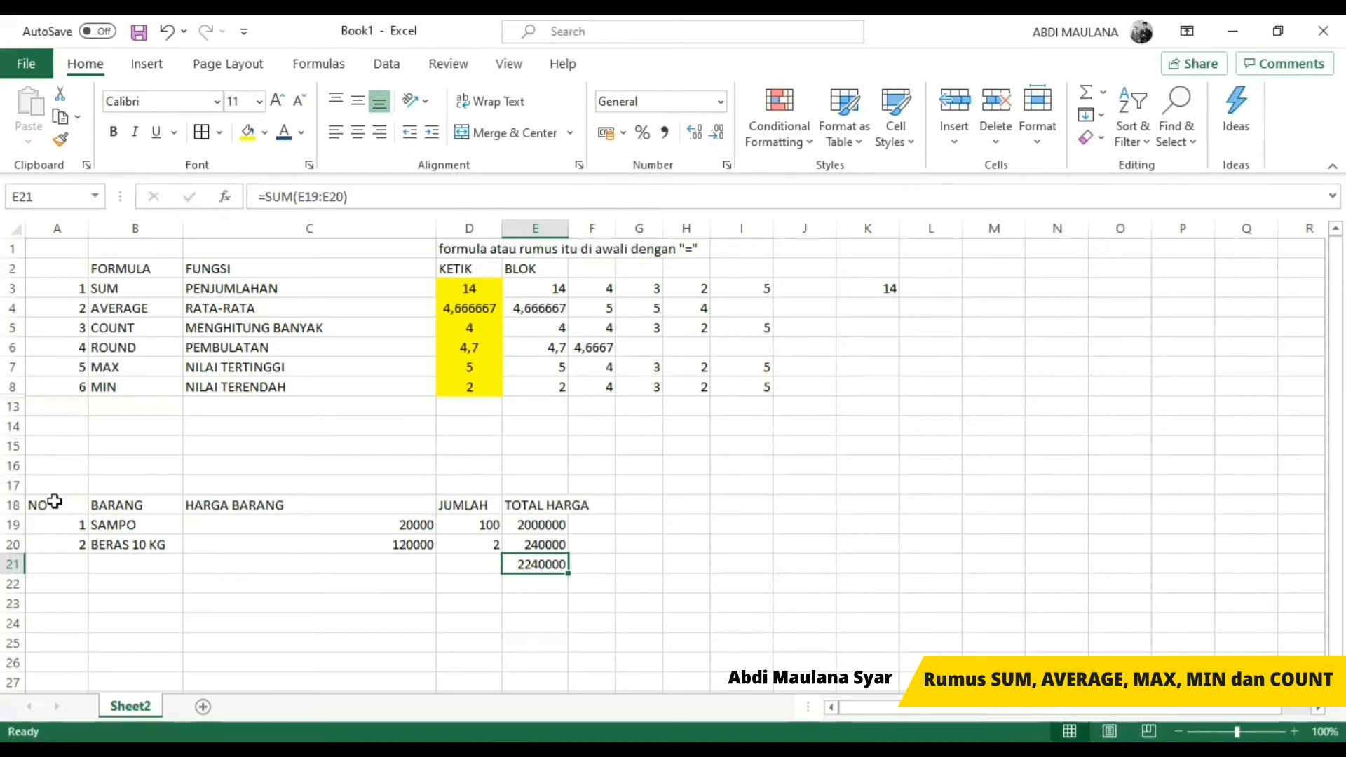
Step: Label the price table SUM in A17, above the NO heading
click(68, 484)
text(SUM)
key(Return)
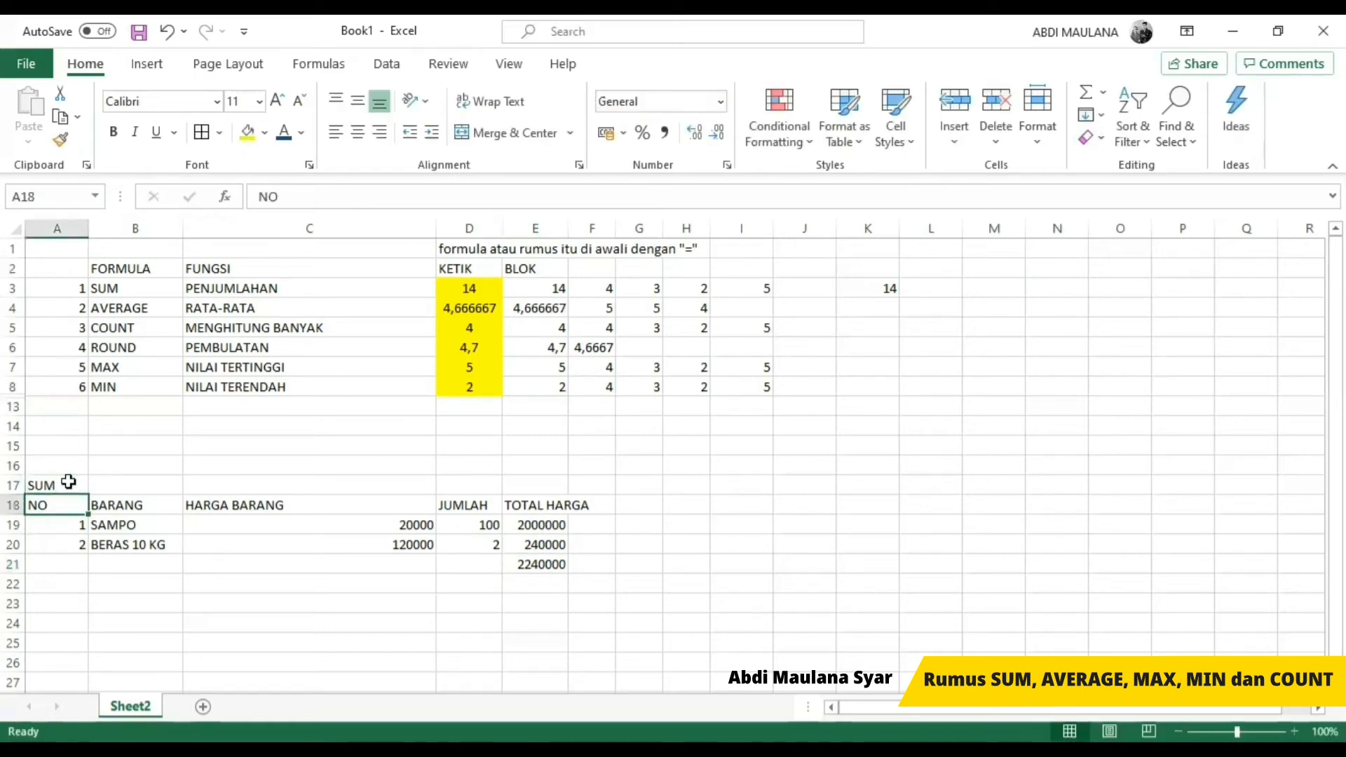
Step: Enter the label AVERAGE in A22 for a new example below the price table
key(Down)
key(Down)
key(Down)
key(Down)
key(Down)
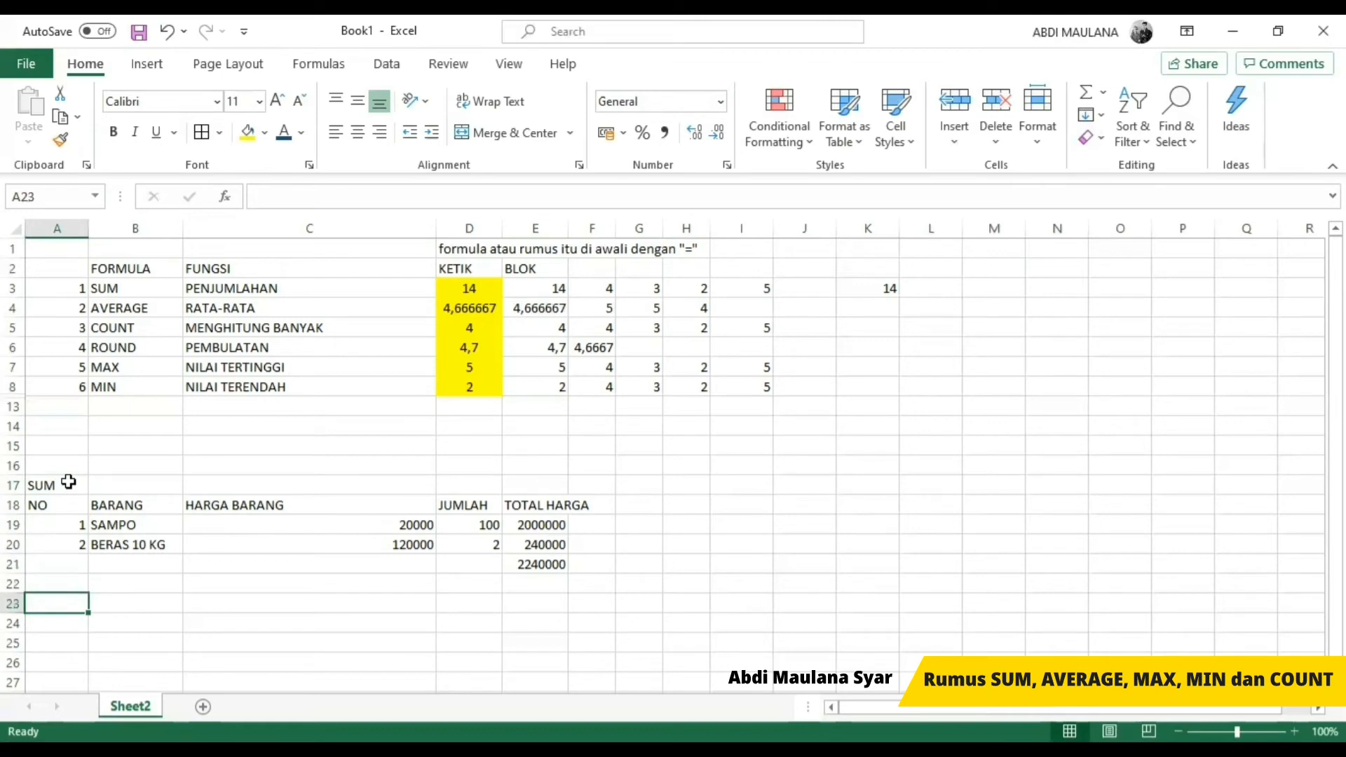
key(Up)
text(A)
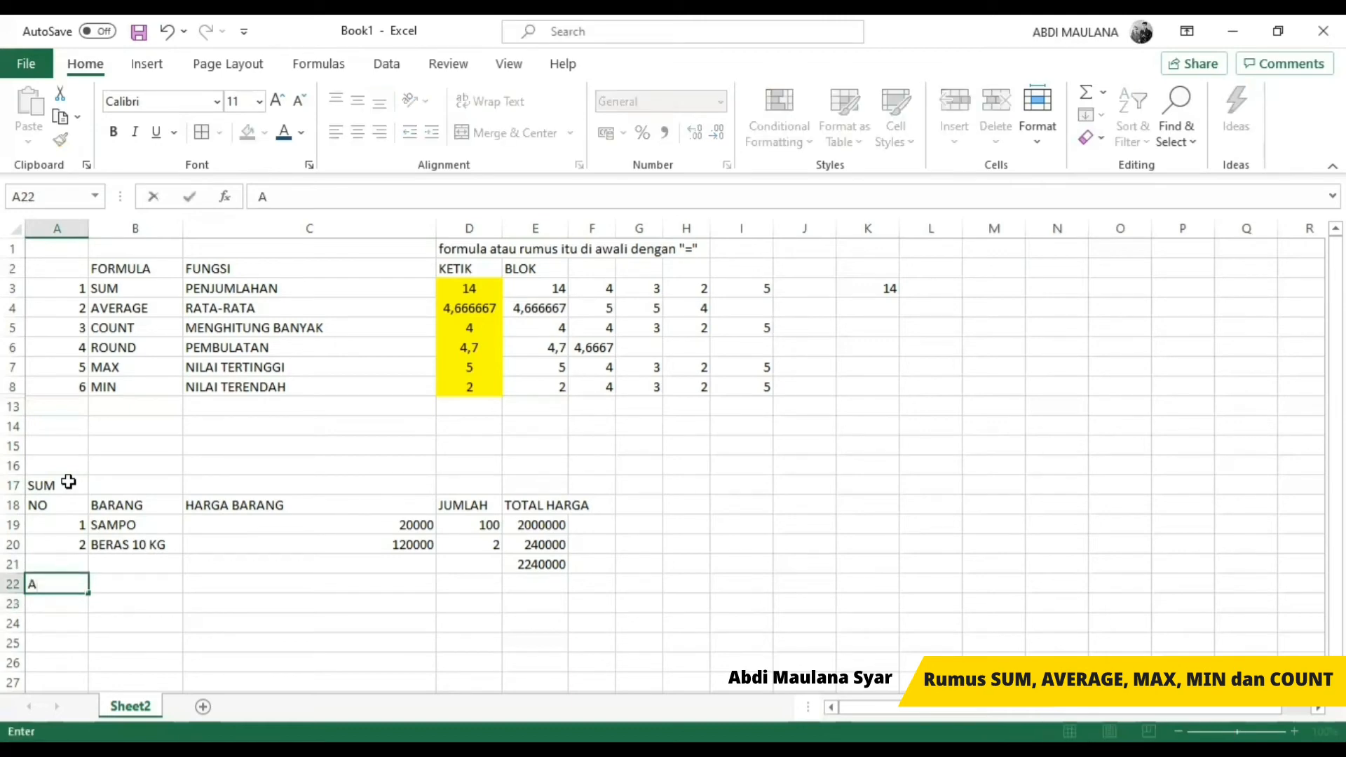
text(VERAGE)
key(Return)
key(Up)
key(Right)
key(Left)
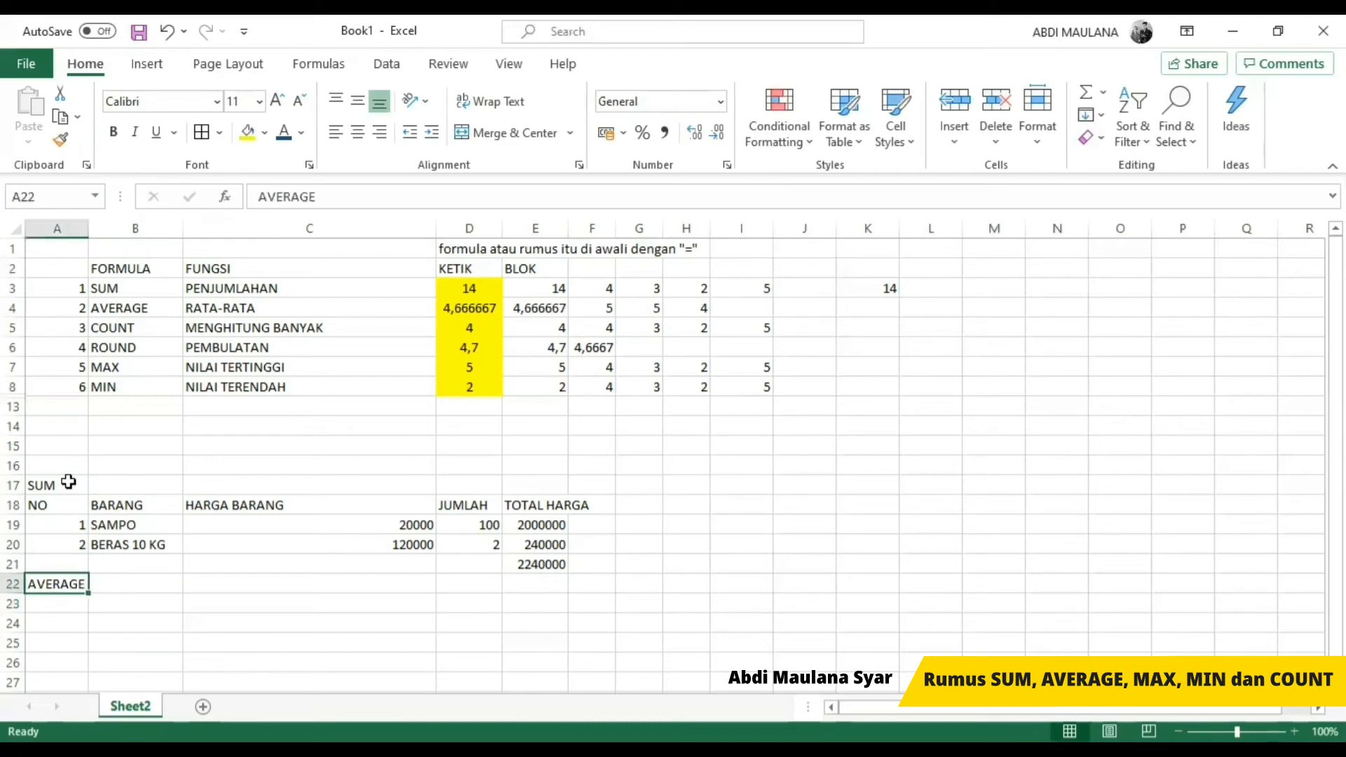
Step: Enter the heading NAMA in A23 with SISWA 1 in A24 and SISWA 2 in A25
key(Right)
key(Down)
key(Down)
key(Down)
key(Down)
key(Left)
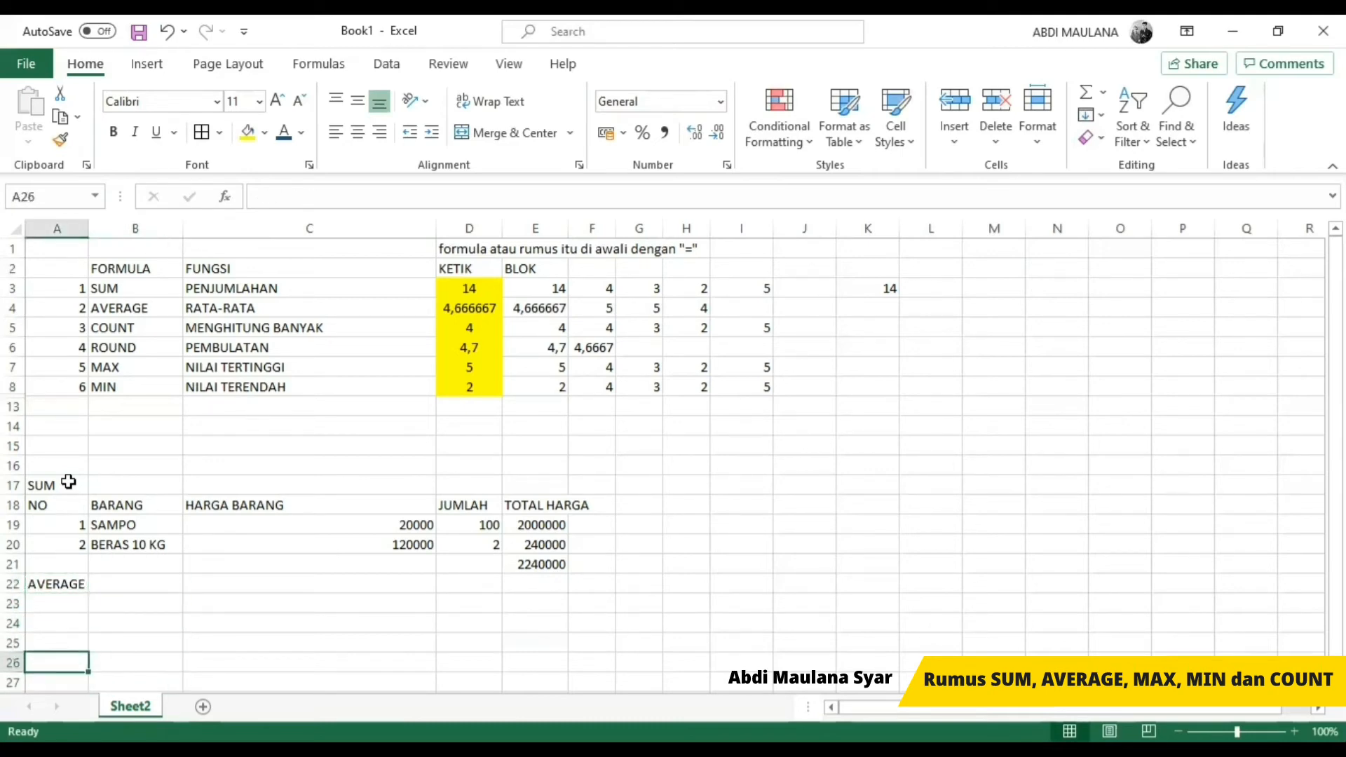
key(Up)
key(Up)
key(Up)
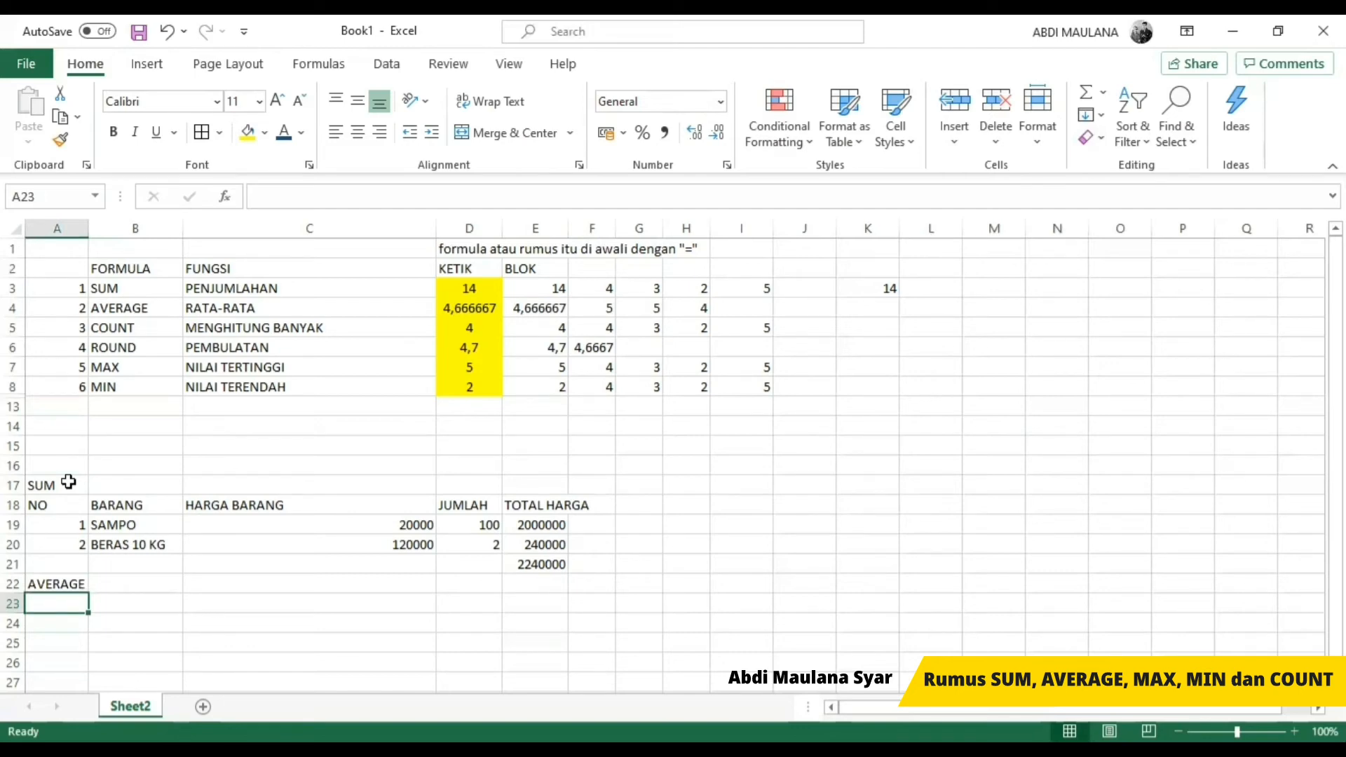
text(NAMA)
key(Return)
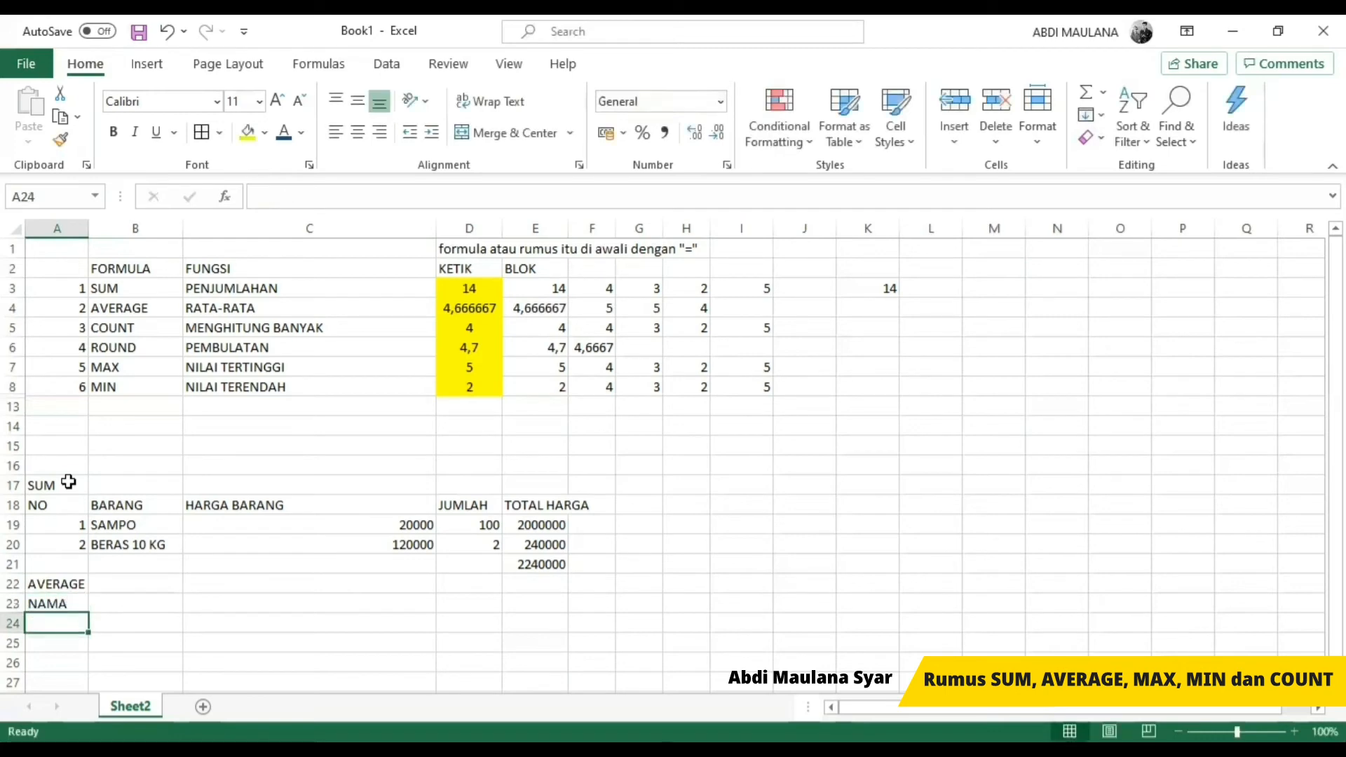
text(SISWA 1)
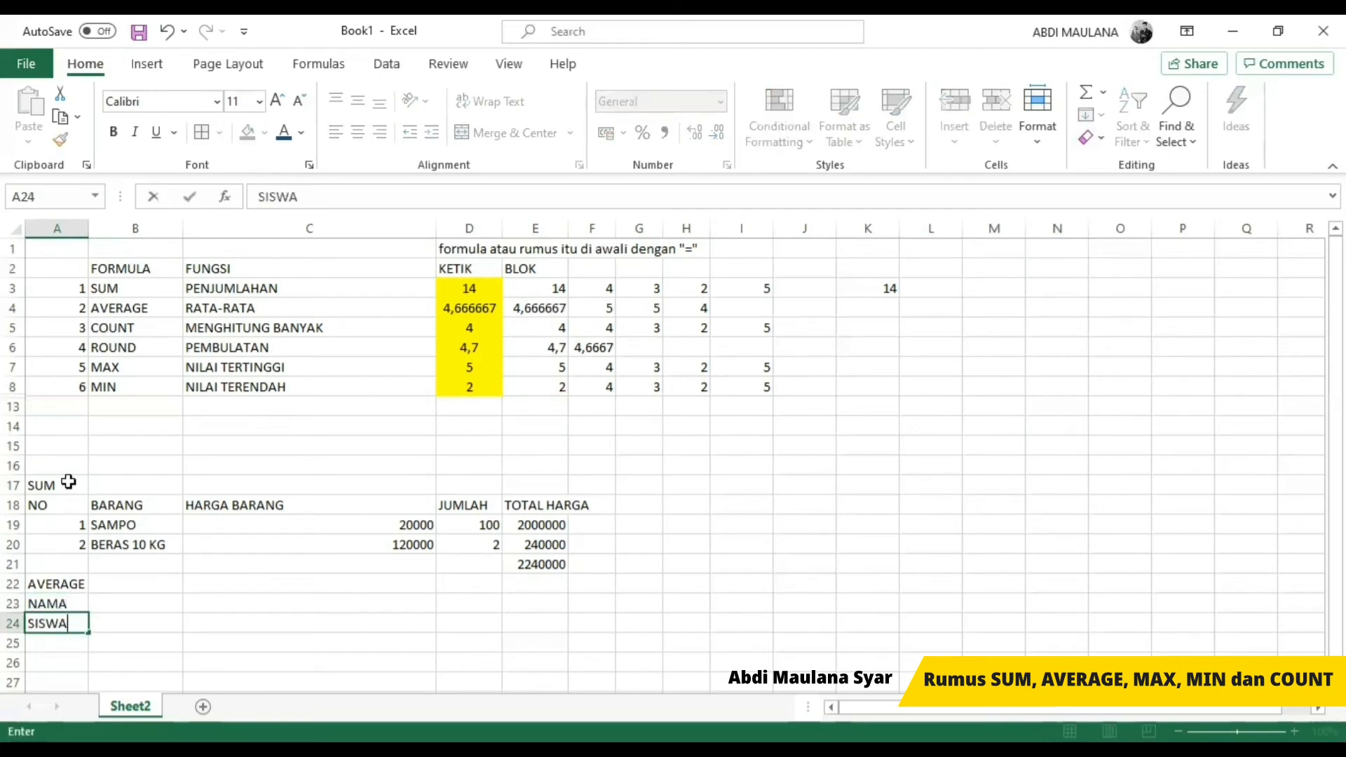
key(Return)
text(SISWA 2)
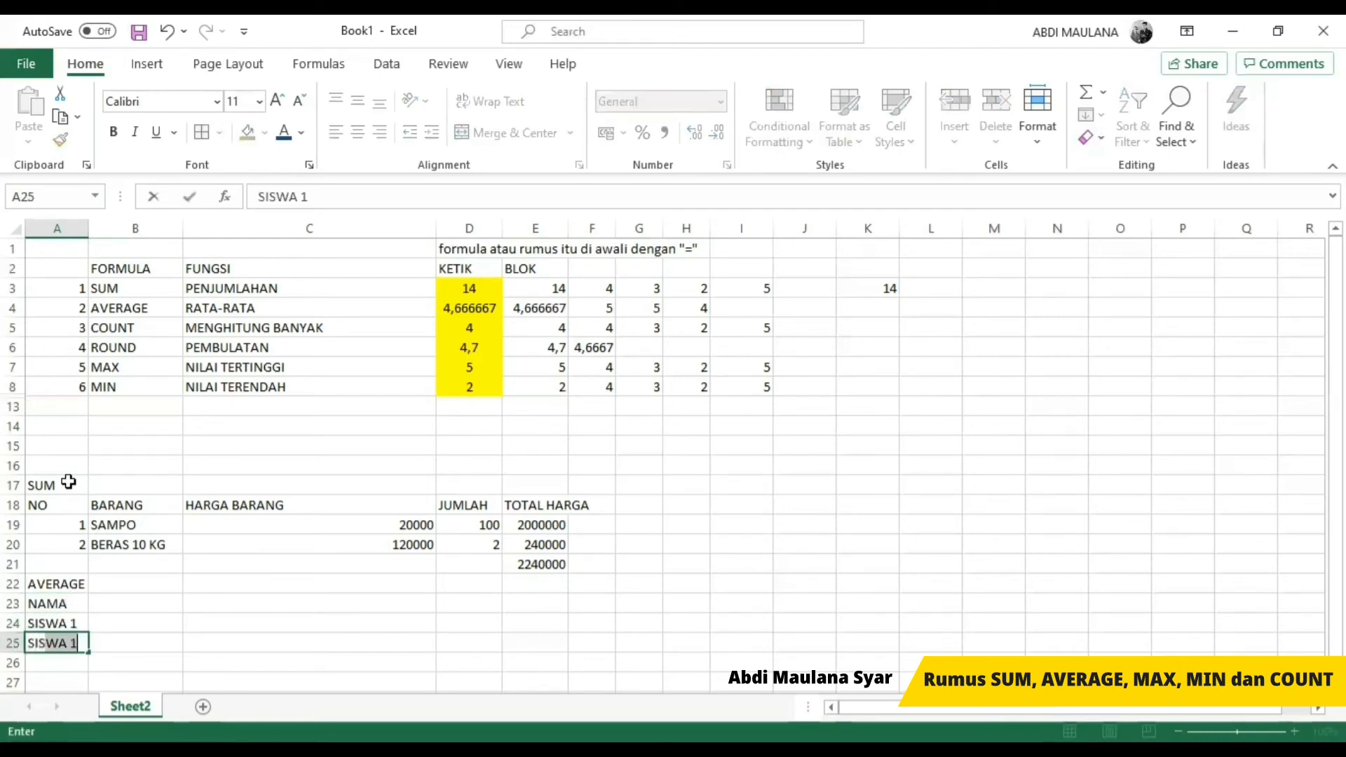
key(Return)
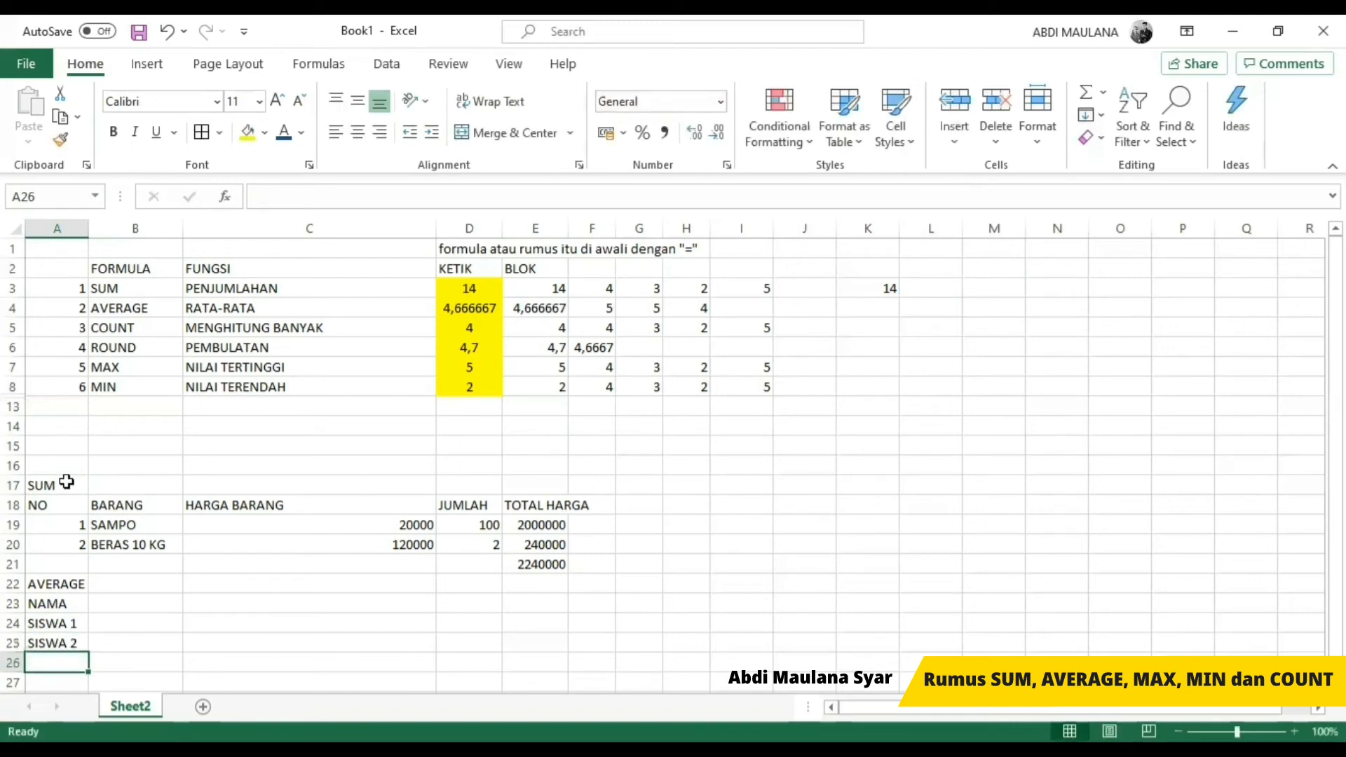
Step: Extend the student series from SISWA 1 and SISWA 2 down to SISWA 7 in A30
scroll(70, 540, down, 2)
click(62, 512)
drag(62, 512, 88, 628)
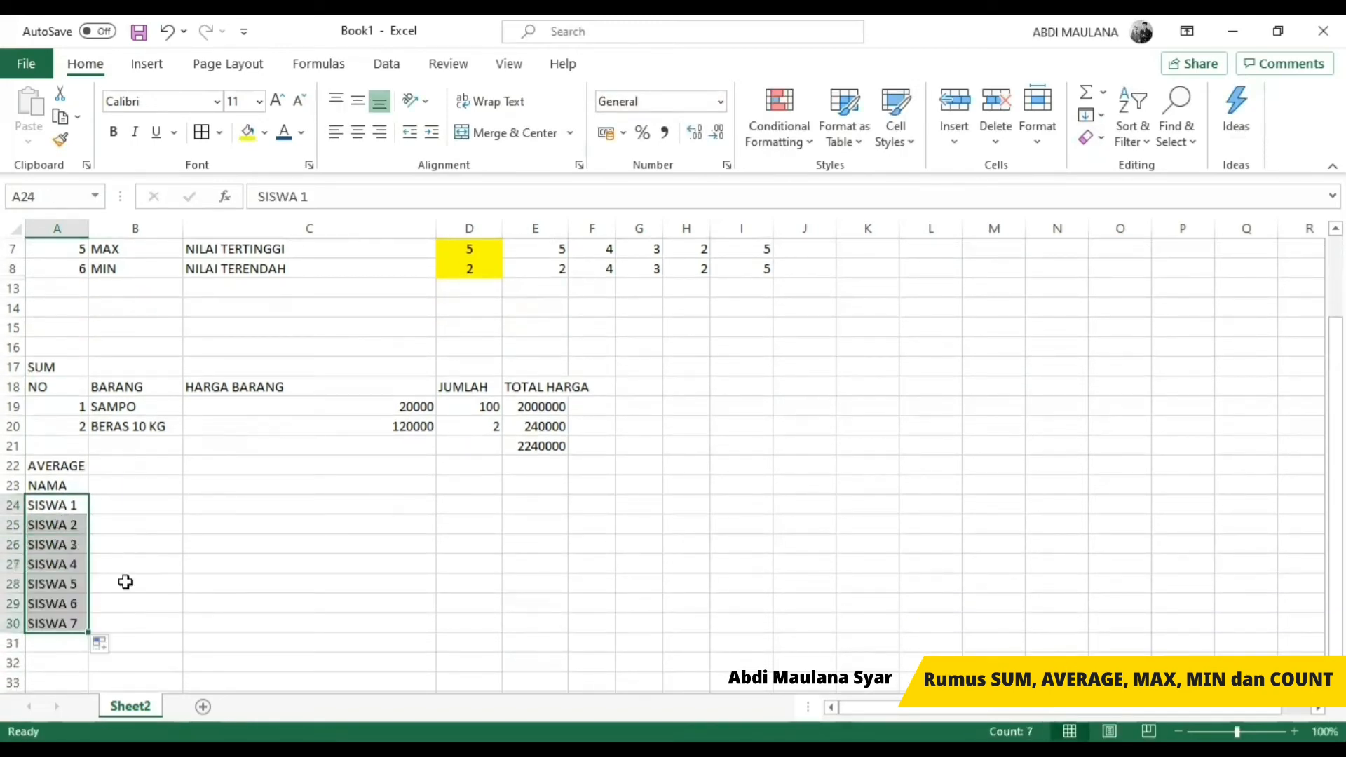
Step: Enter the column heading NILAI in B23 beside NAMA
click(120, 482)
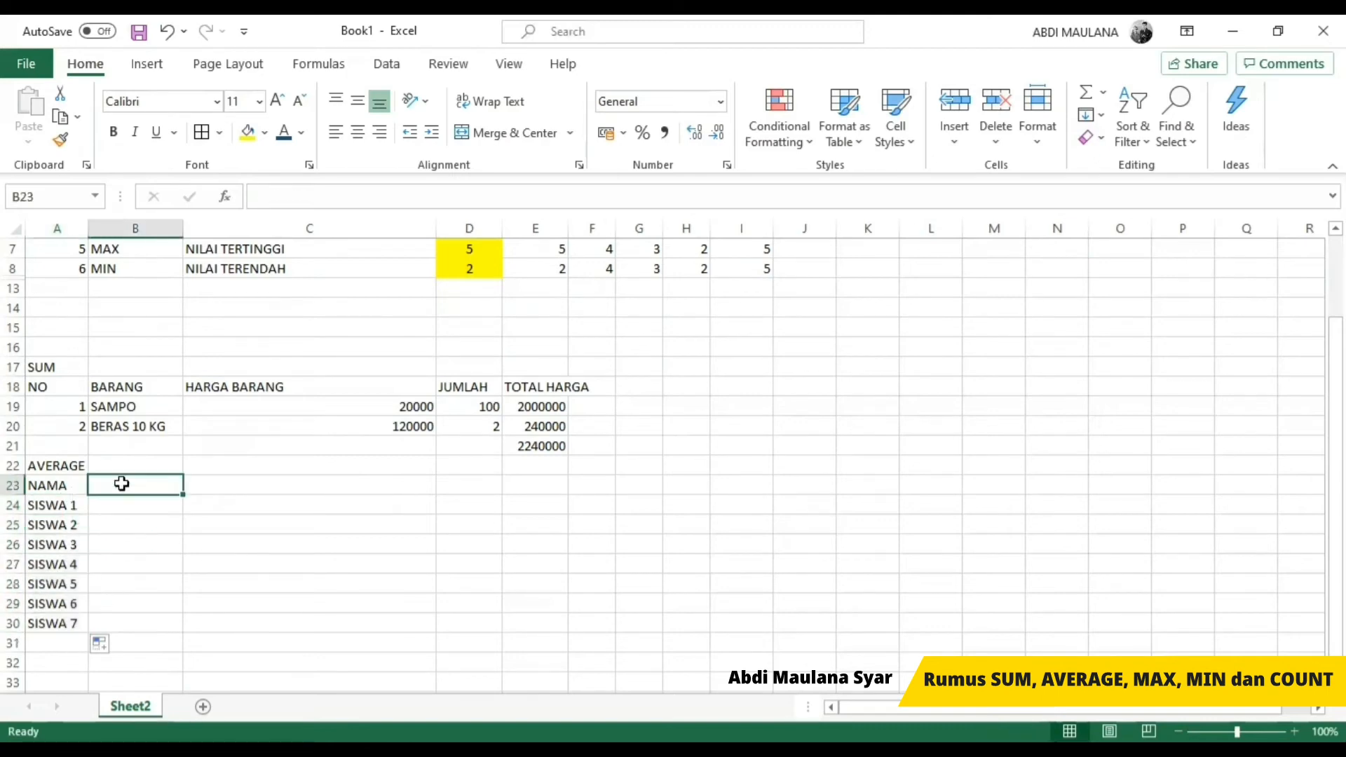
text(NILAI)
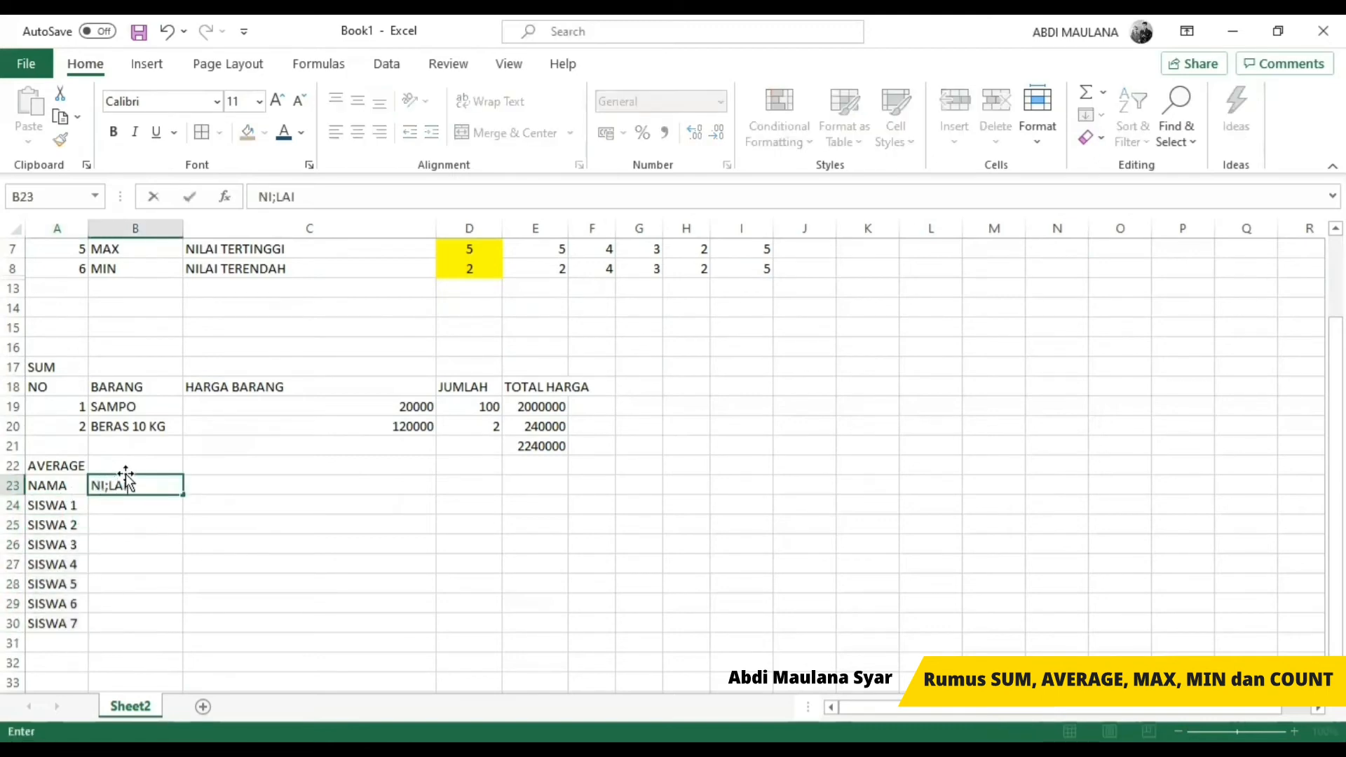
key(BackSpace)
key(BackSpace)
key(BackSpace)
text(LAI)
key(Return)
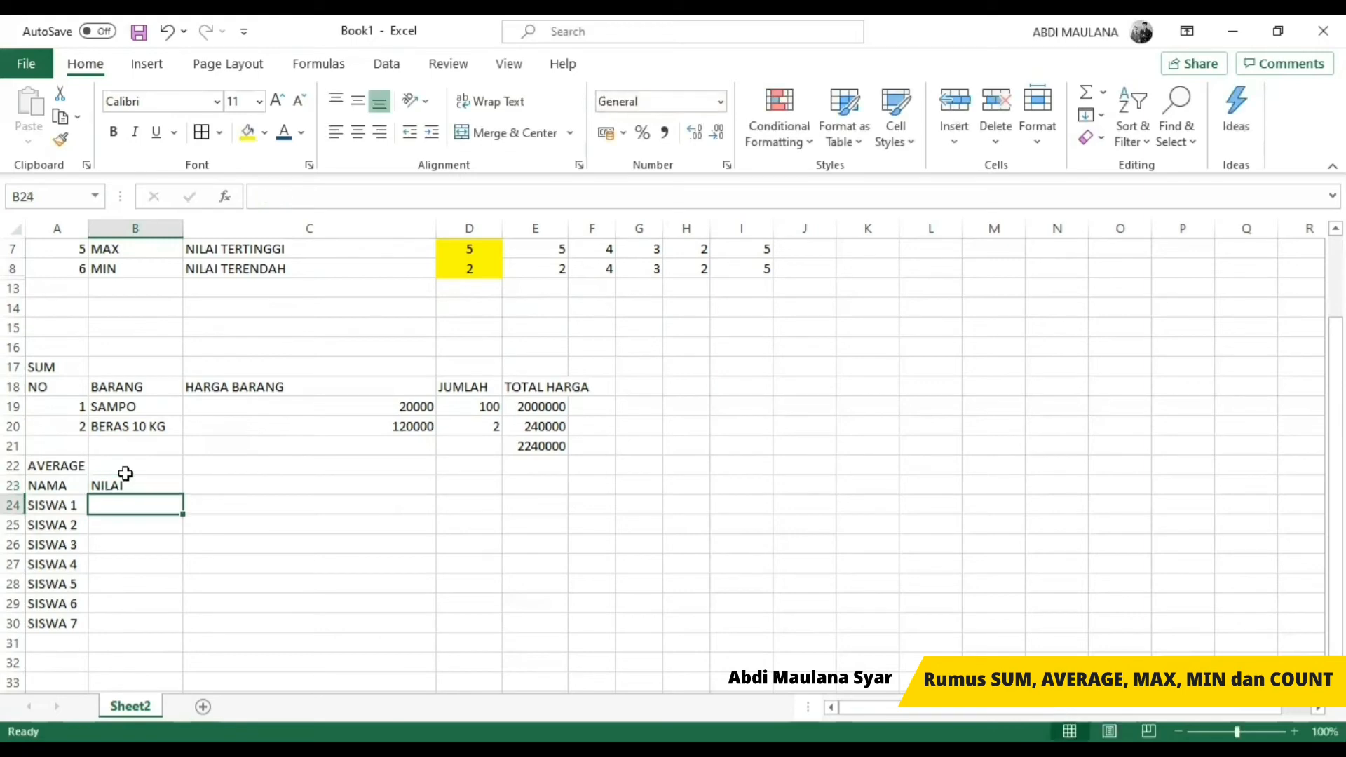
Step: Enter the scores 70, 78, 60, 90, 87, 78 and 54 in B24 to B30 for SISWA 1 to SISWA 7
text(70)
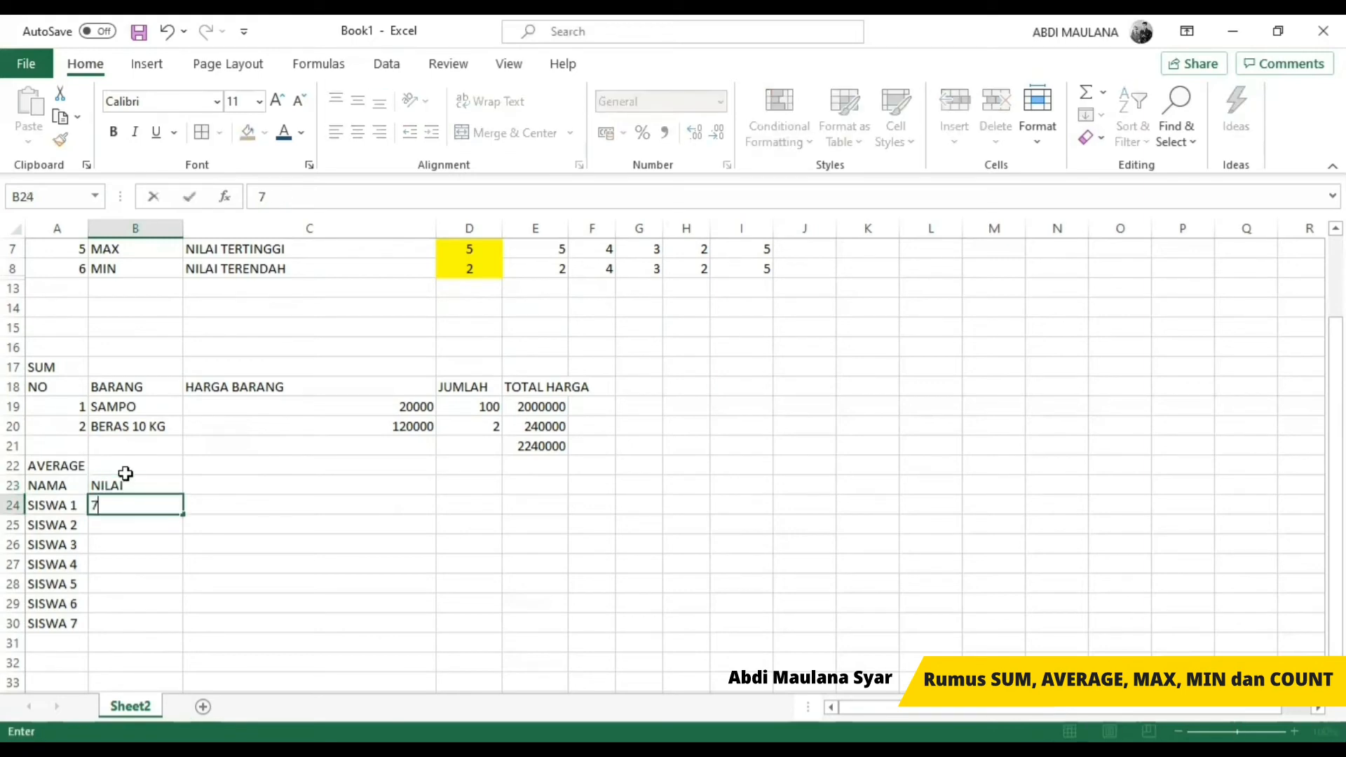
key(Return)
text(7)
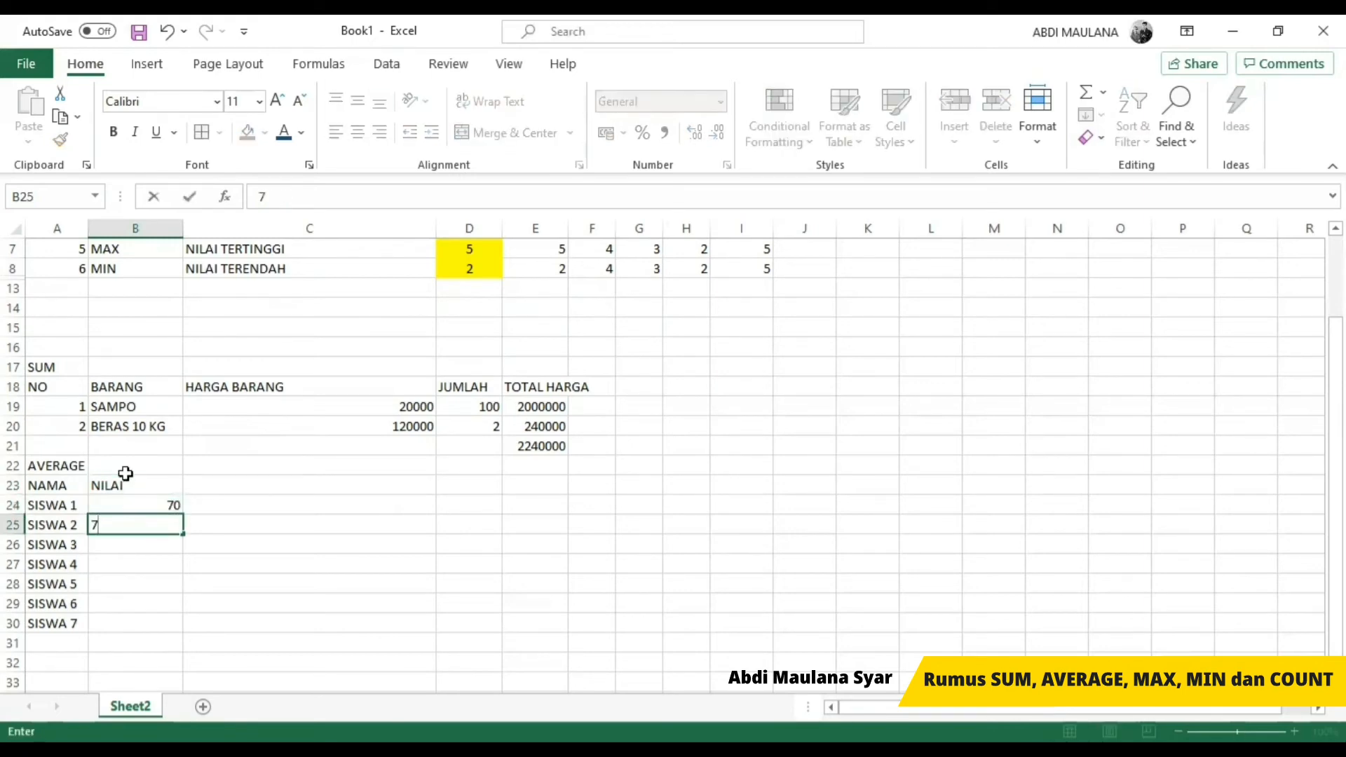
text(8)
key(Return)
text(60)
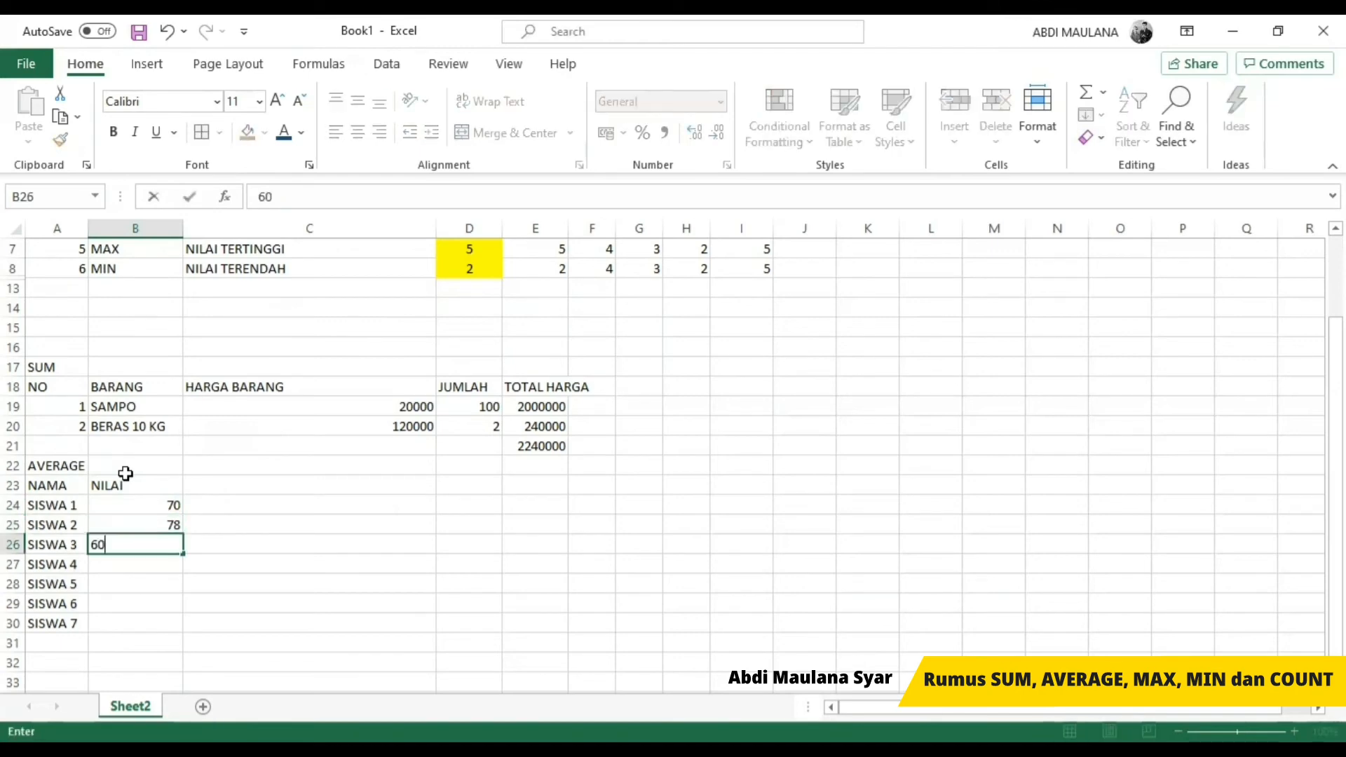
key(Return)
text(90)
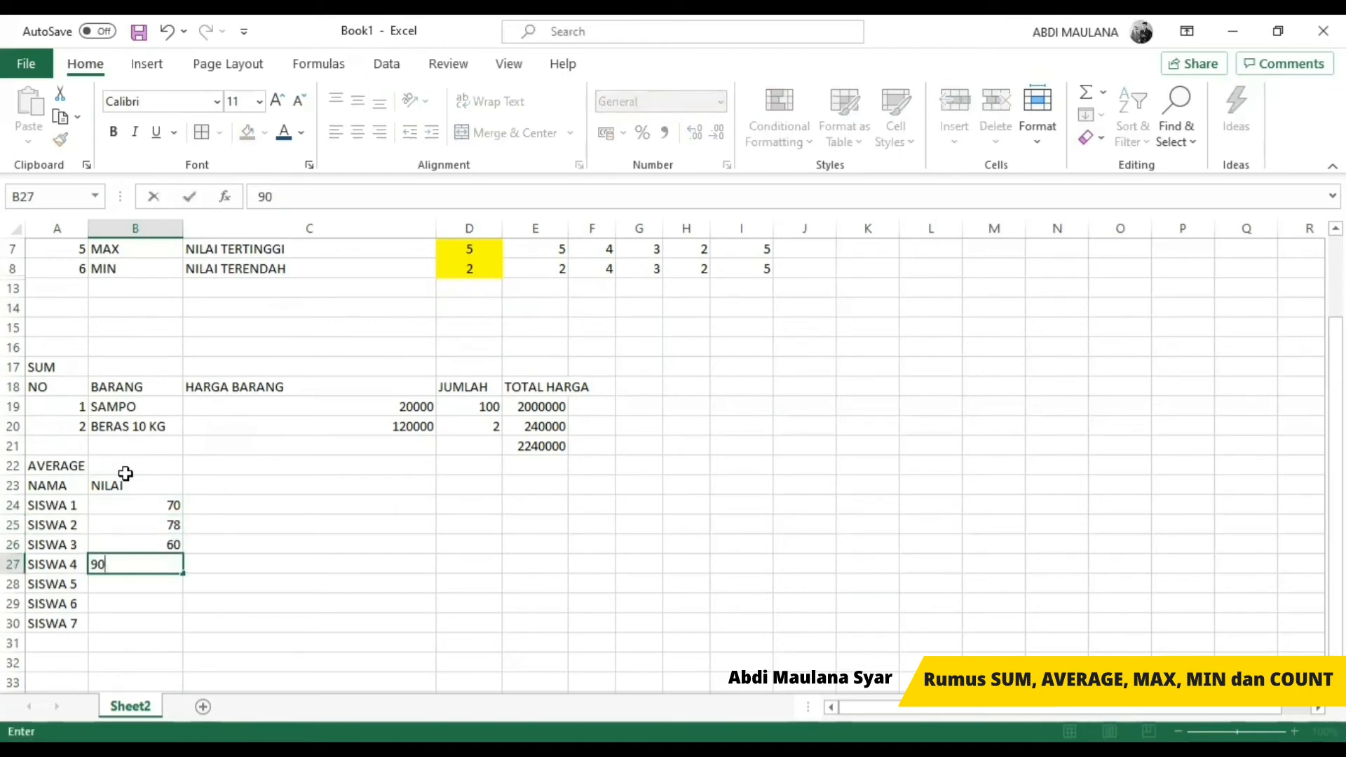
text(87)
key(BackSpace)
key(BackSpace)
key(Return)
text(87)
key(Return)
text(78)
key(Return)
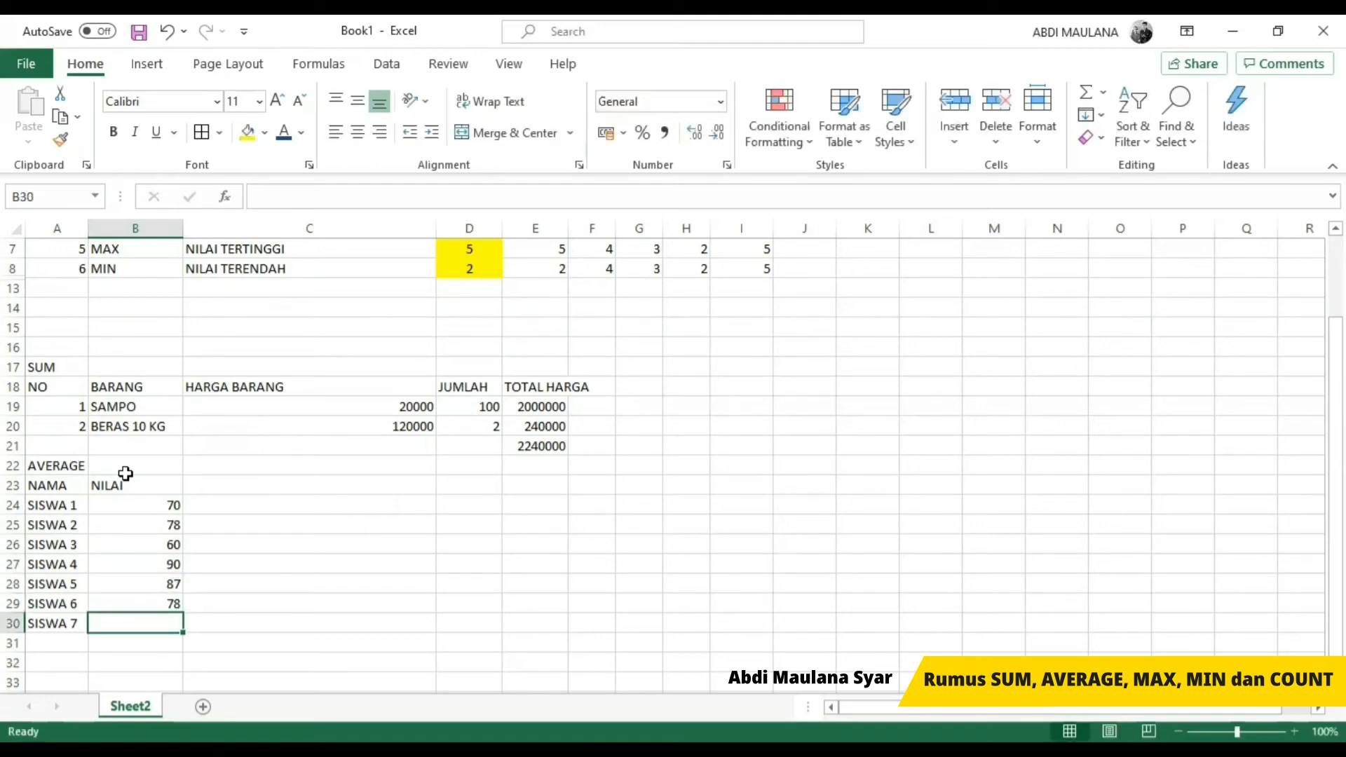
text(54)
key(Return)
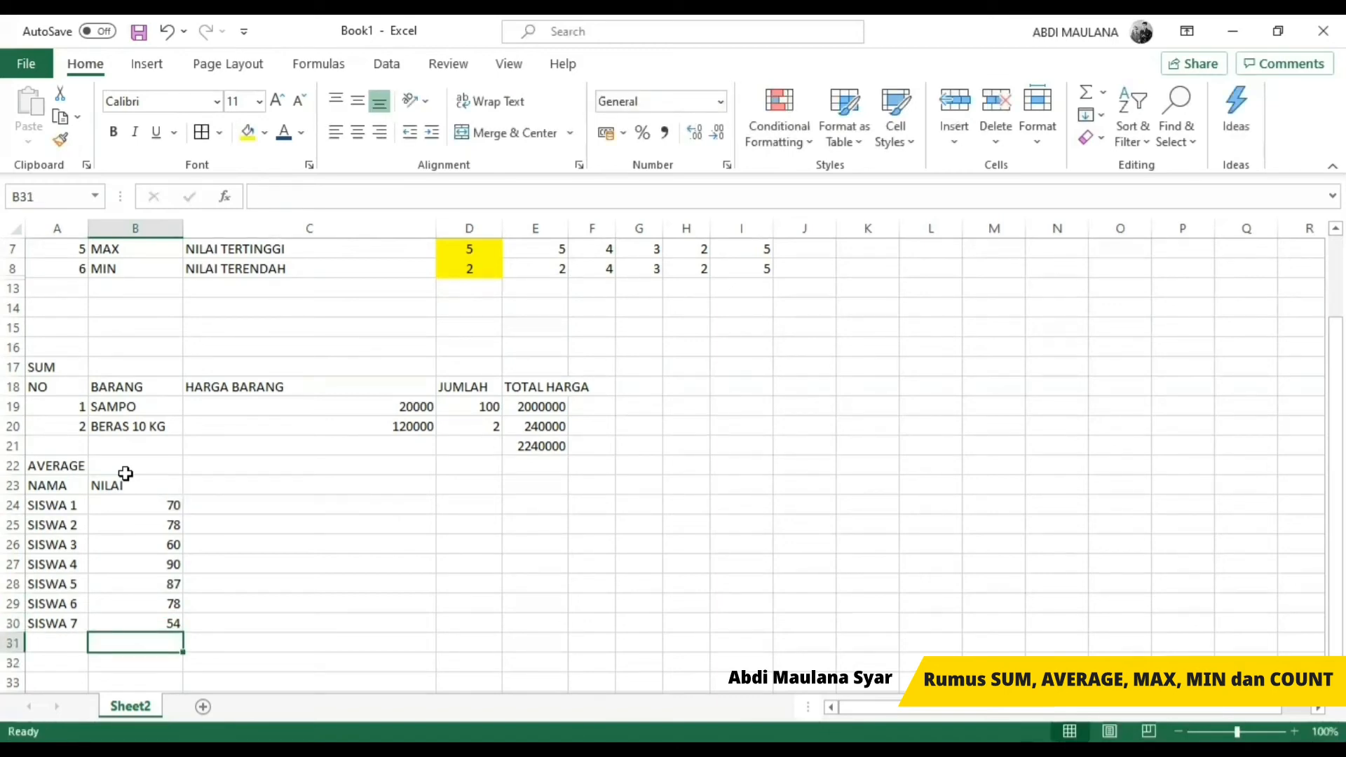
Step: Change the score column heading in B23 to MTK and enter a second subject heading, IPA, in C23
click(126, 483)
text(M)
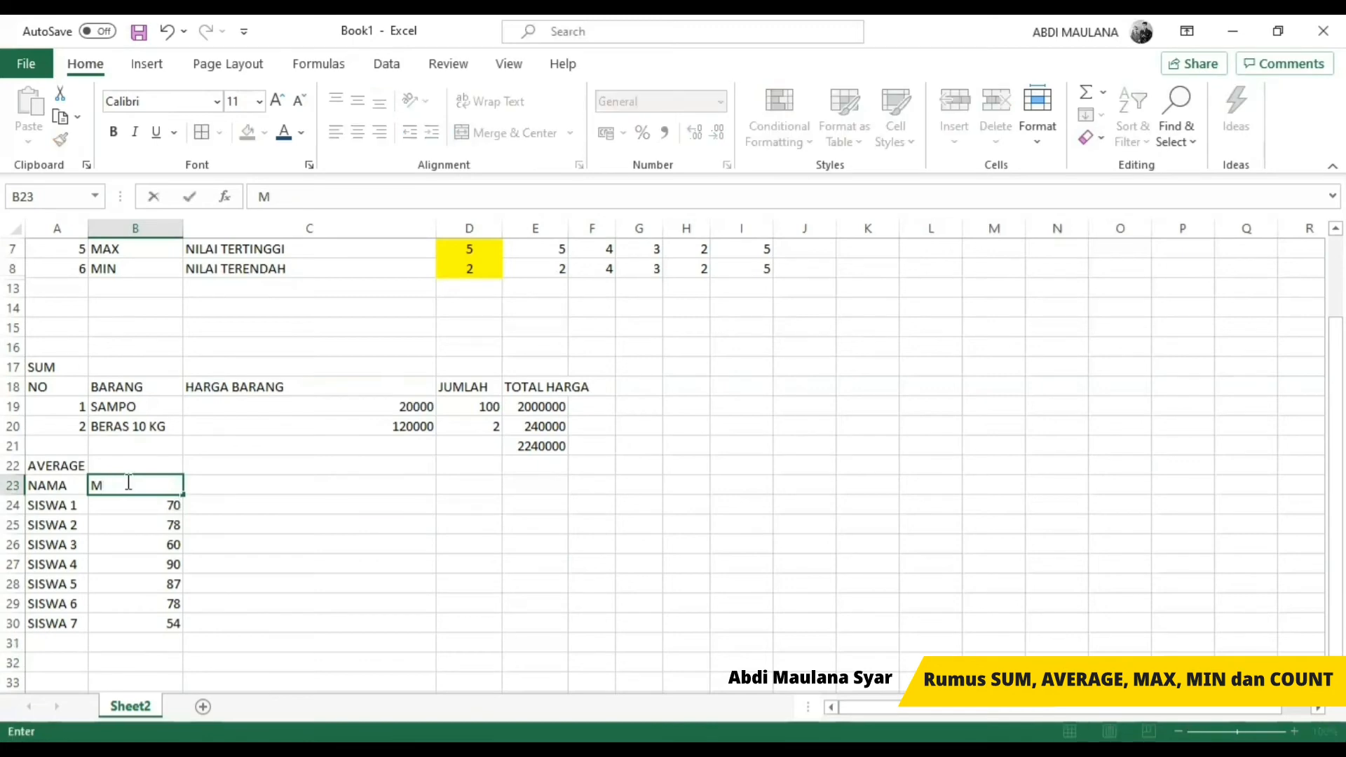
text(TK)
key(Return)
key(Up)
key(Right)
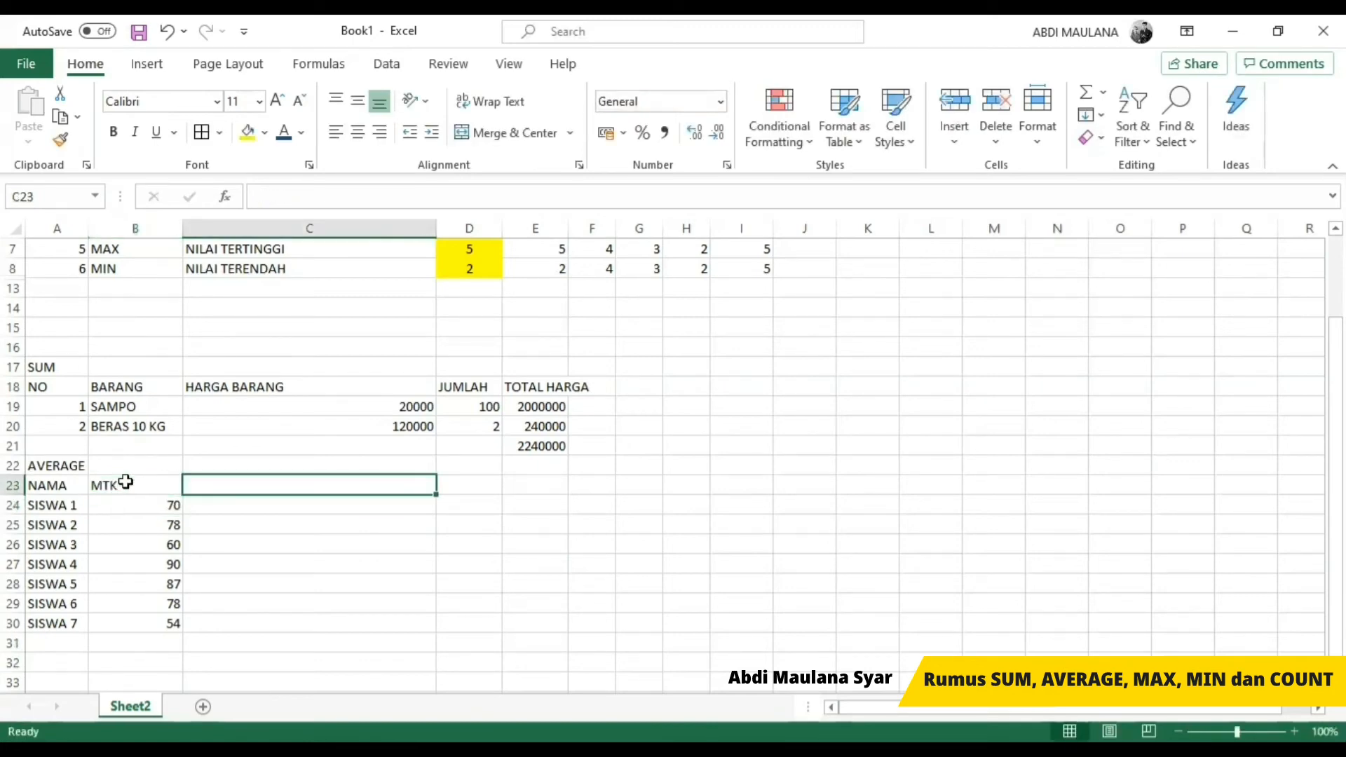
text(IPA)
key(Return)
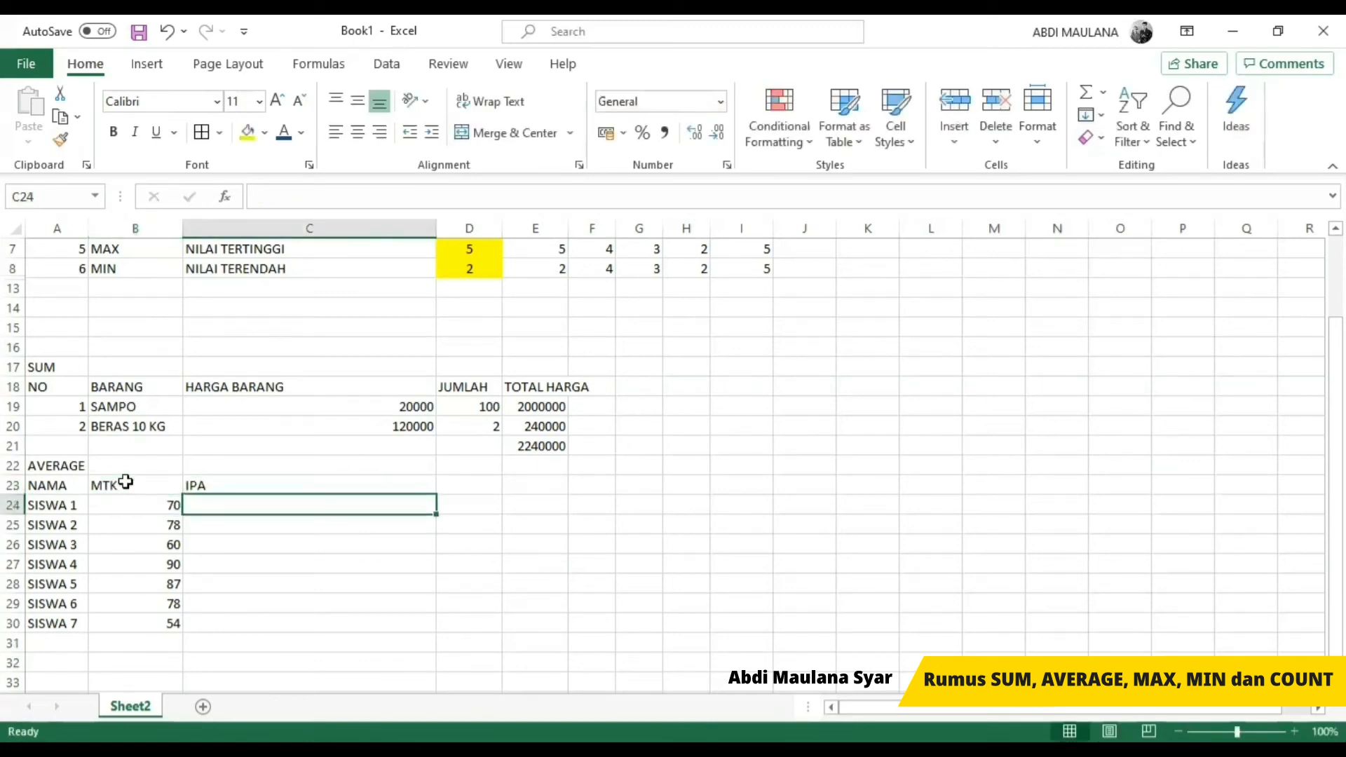
Step: Enter the IPA scores 90, 80, 90, 87, 76, 78 and 90 in C24 to C30 for SISWA 1 to SISWA 7
text(90)
key(Return)
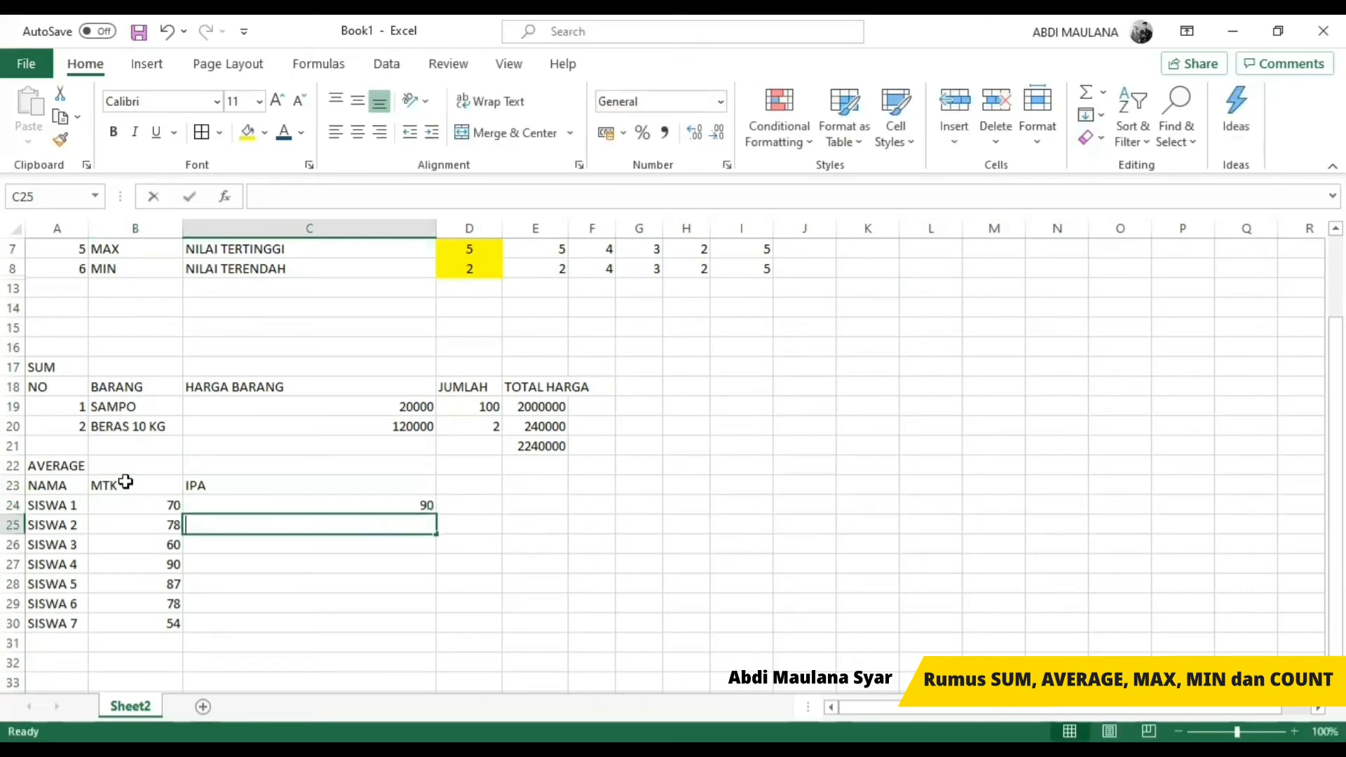
text(80)
key(Return)
text(90)
key(Return)
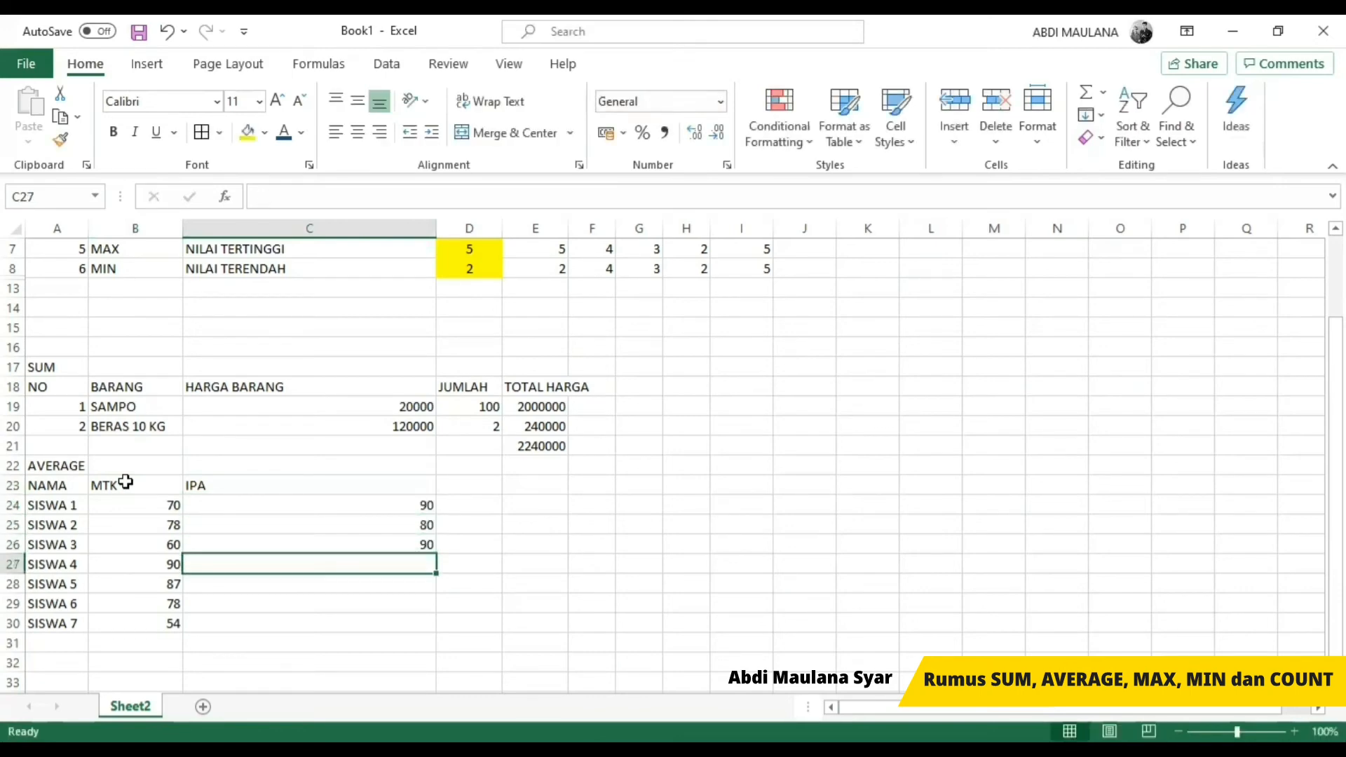
text(87)
key(Return)
text(76)
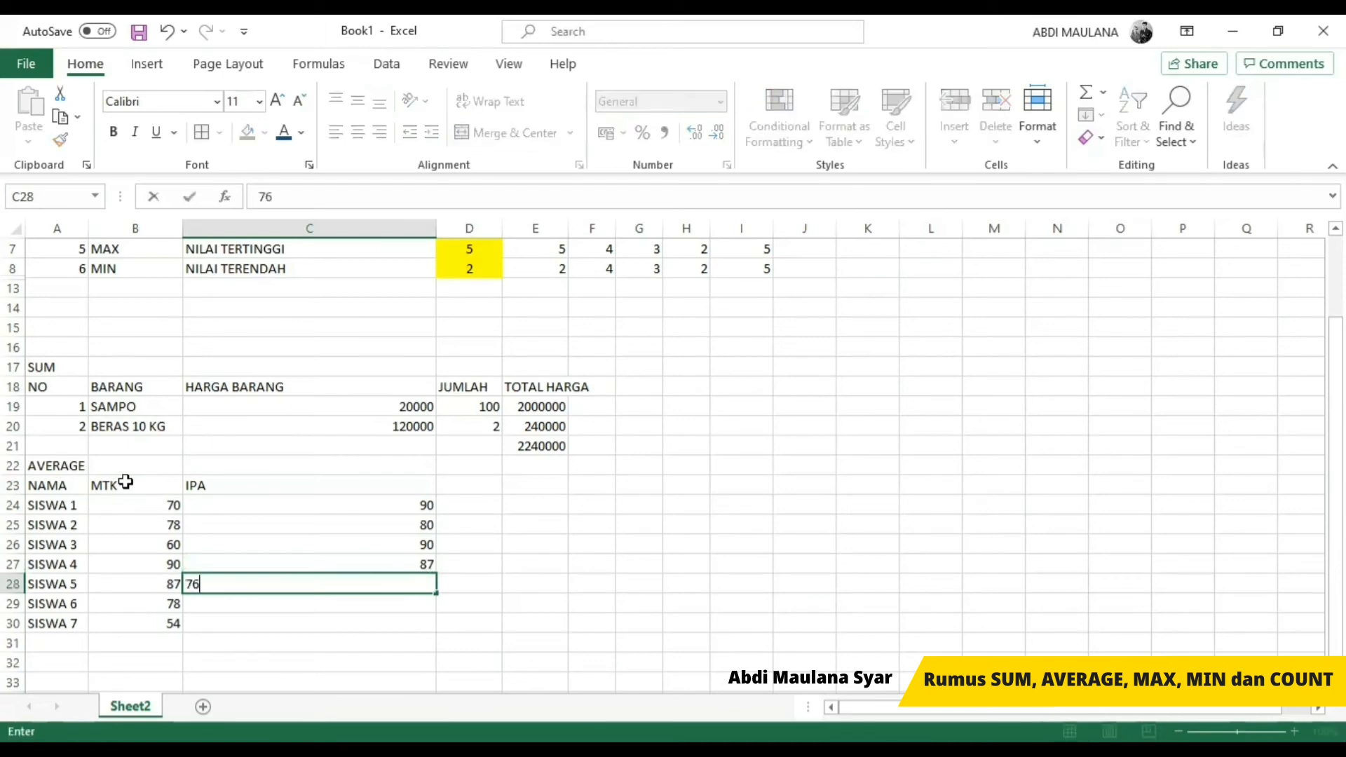
key(Return)
text(78)
key(Return)
text(90)
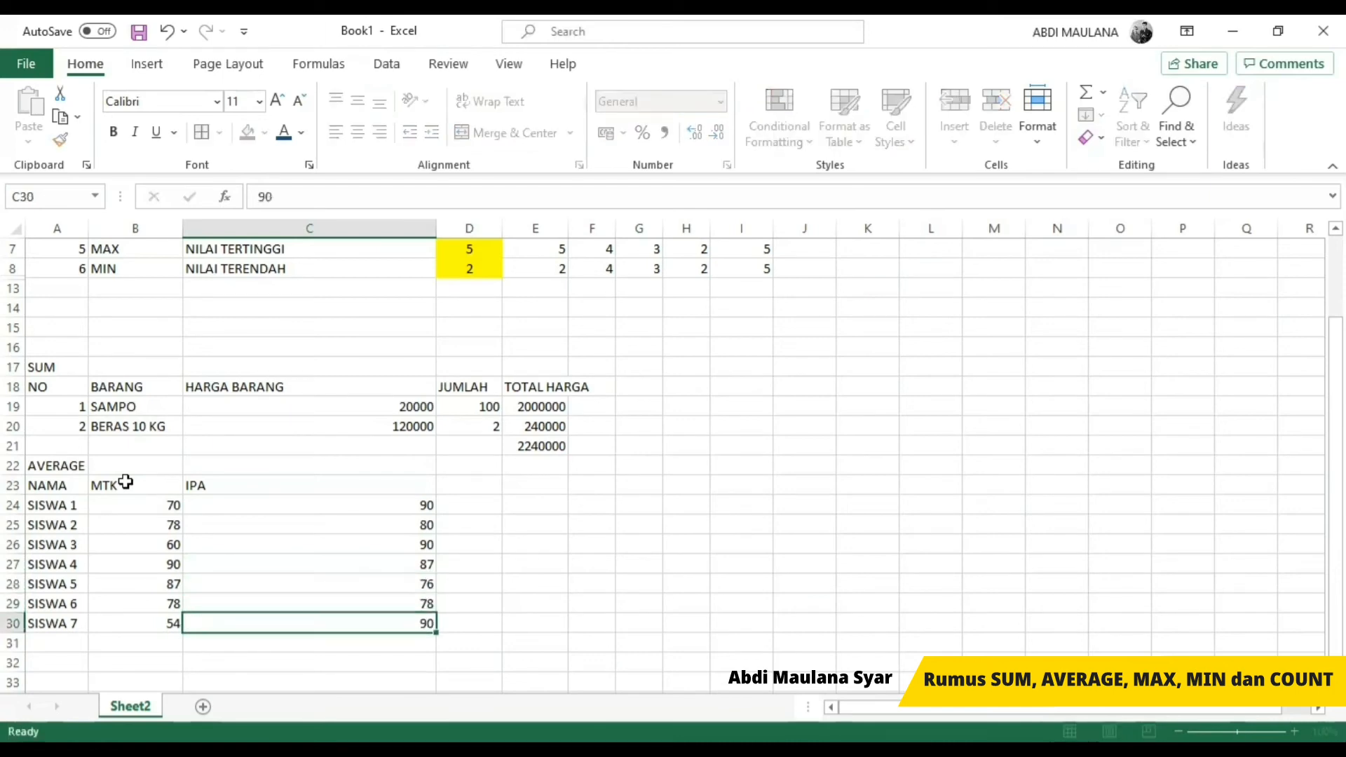
key(Return)
Step: Calculate the average MTK score in B31 with an AVERAGE formula over B24:B30
key(Left)
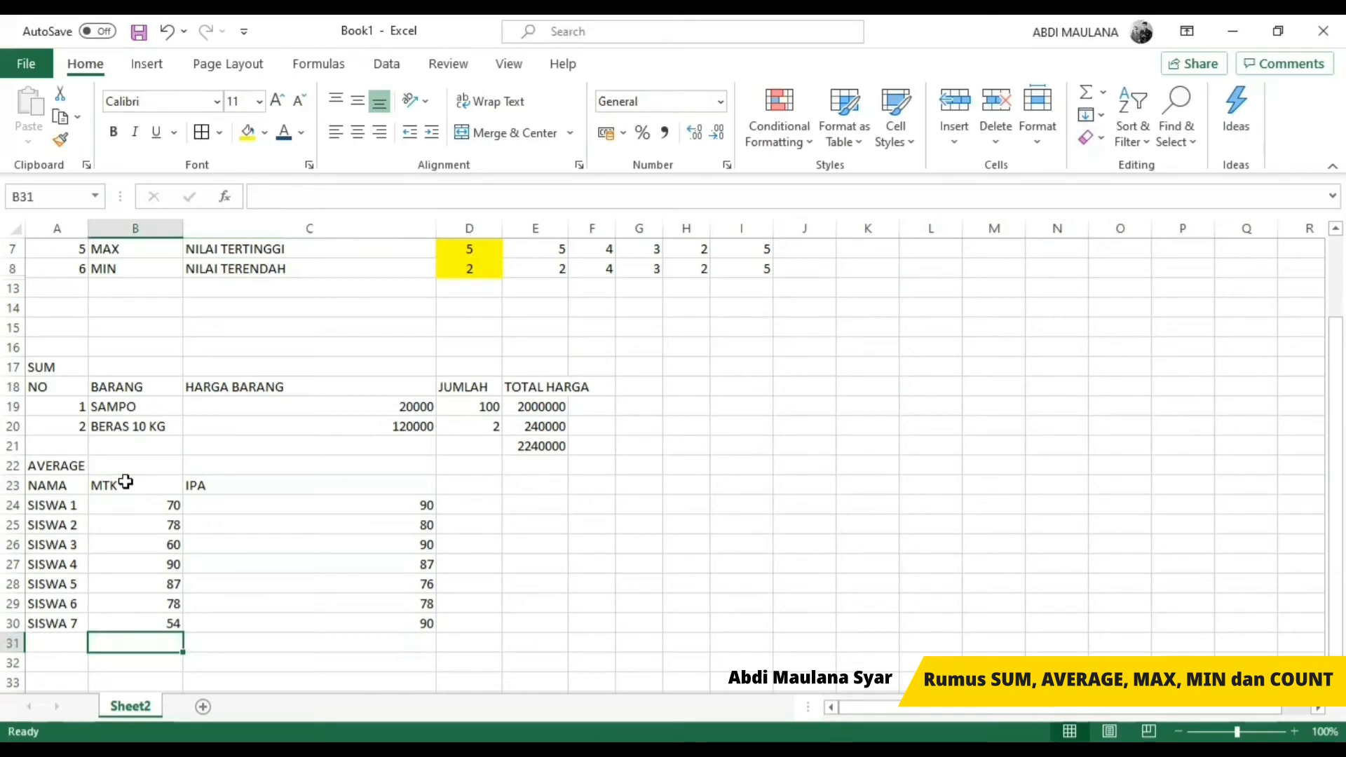
key(shift+Right)
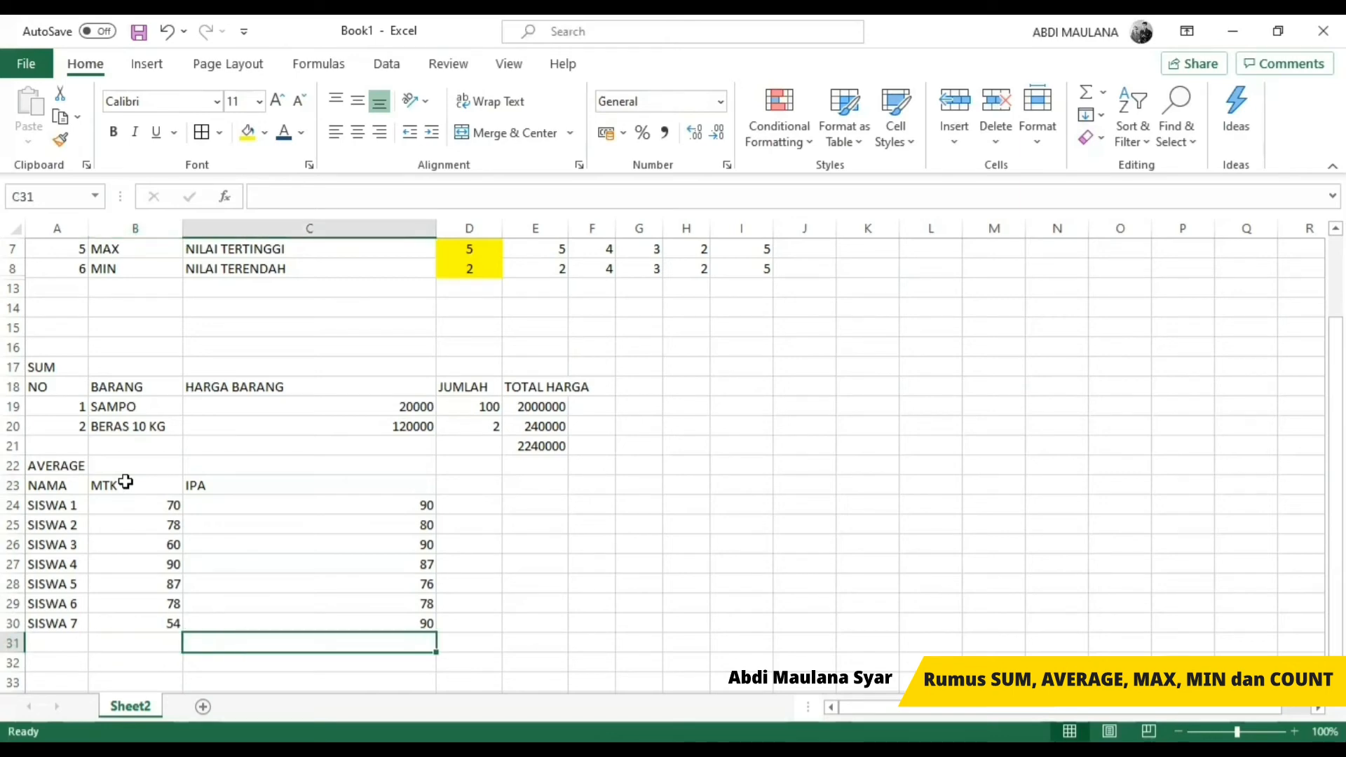
key(shift+Left)
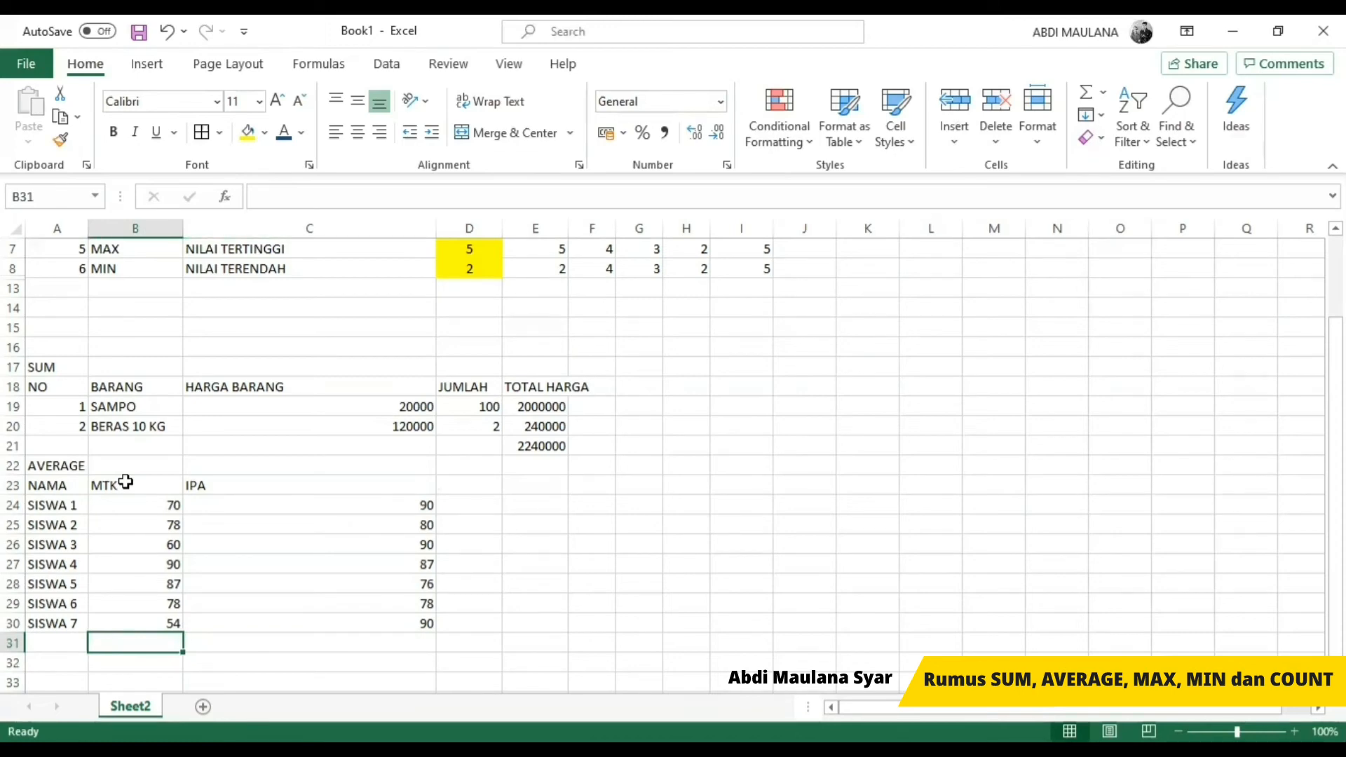
text(=A)
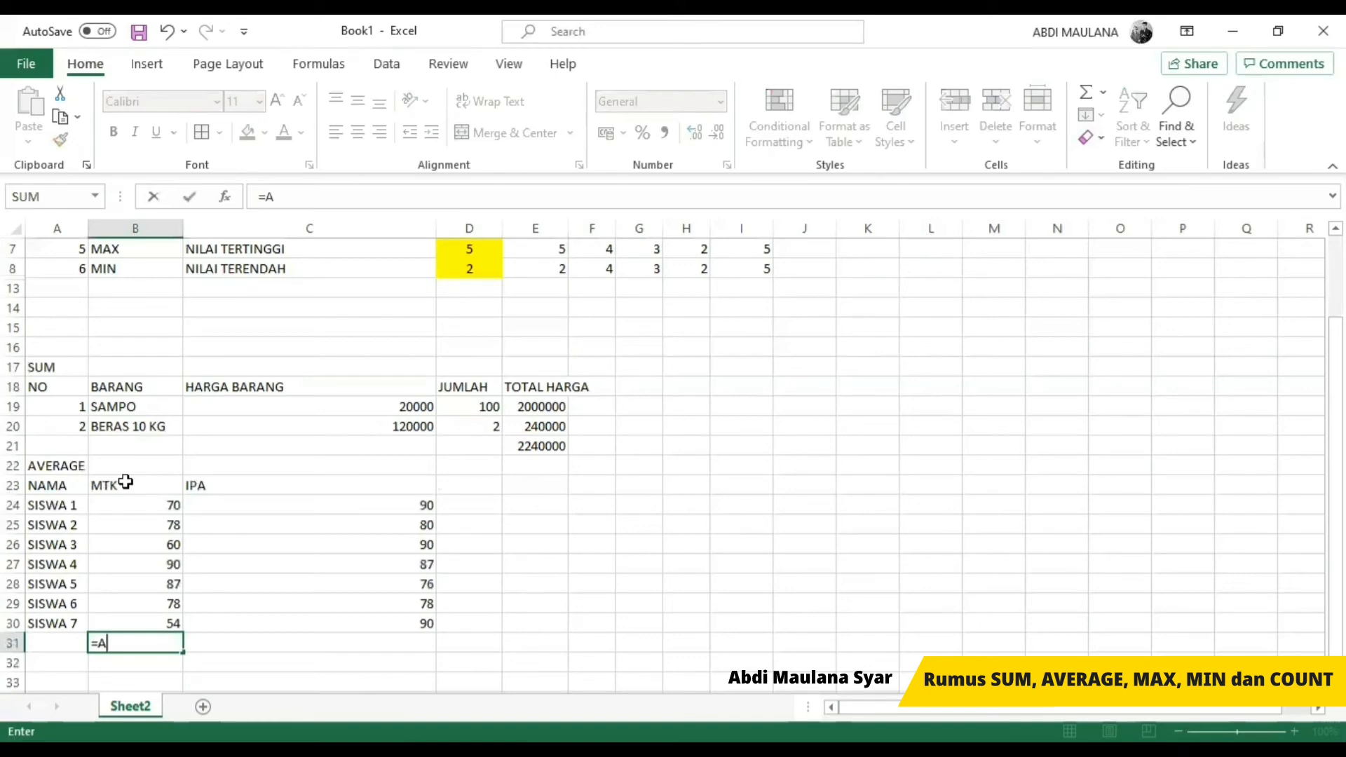
text(E)
key(BackSpace)
text(VERAGE()
key(Up)
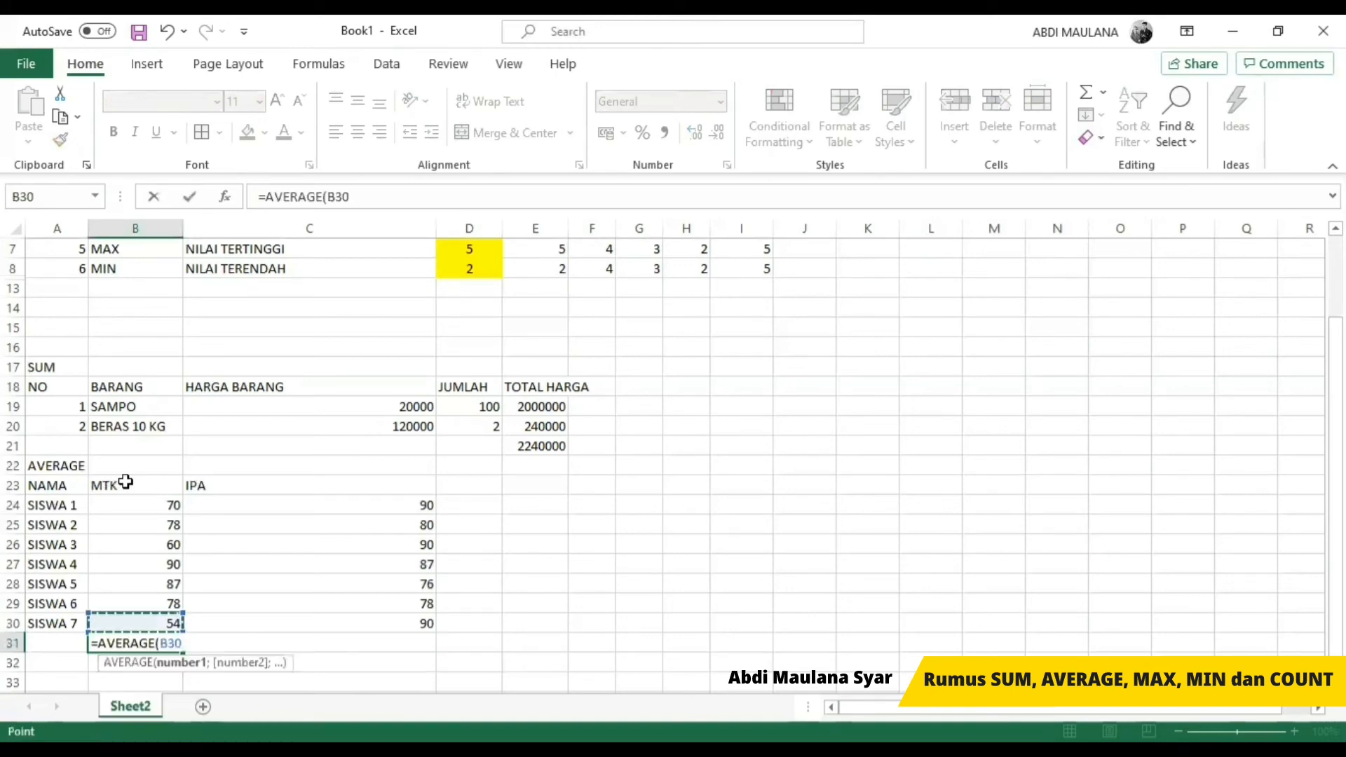
key(shift+Up)
key(shift+Up)
key(shift+Up)
key(shift+Up)
key(shift+Up)
key(shift+Up)
key(shift+Up)
key(shift+Down)
key(Return)
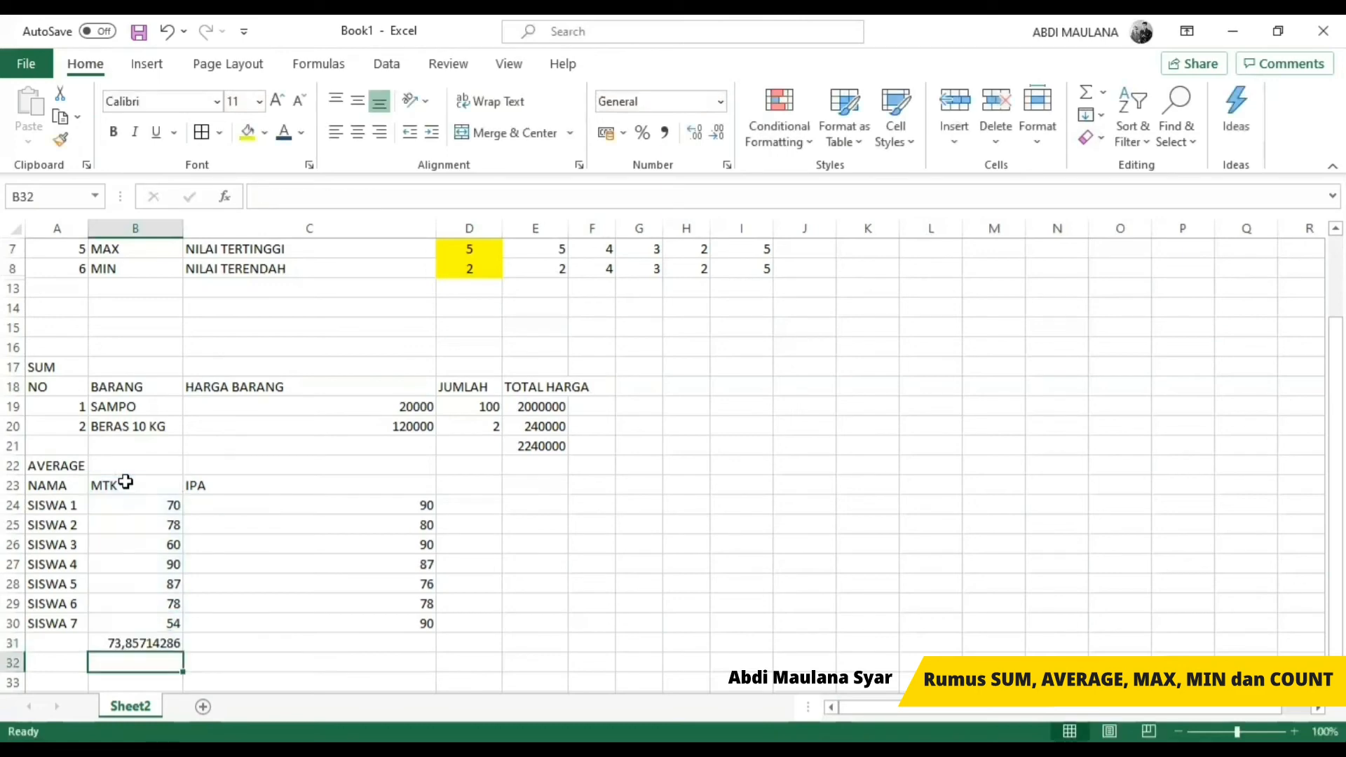
Step: Copy the AVERAGE formula from B31 to C31 so it averages the IPA scores in C24:C30
key(Up)
key(ctrl+c)
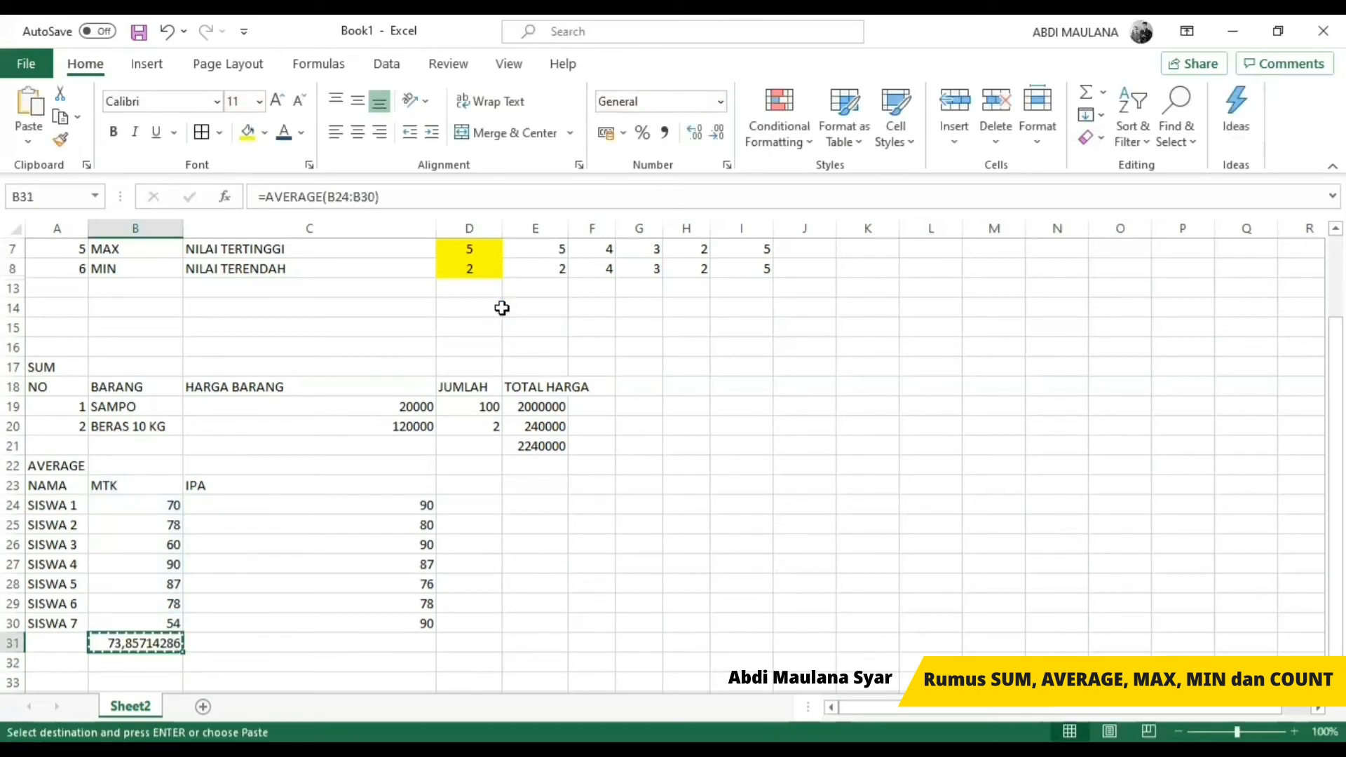
key(Right)
key(ctrl+v)
key(Escape)
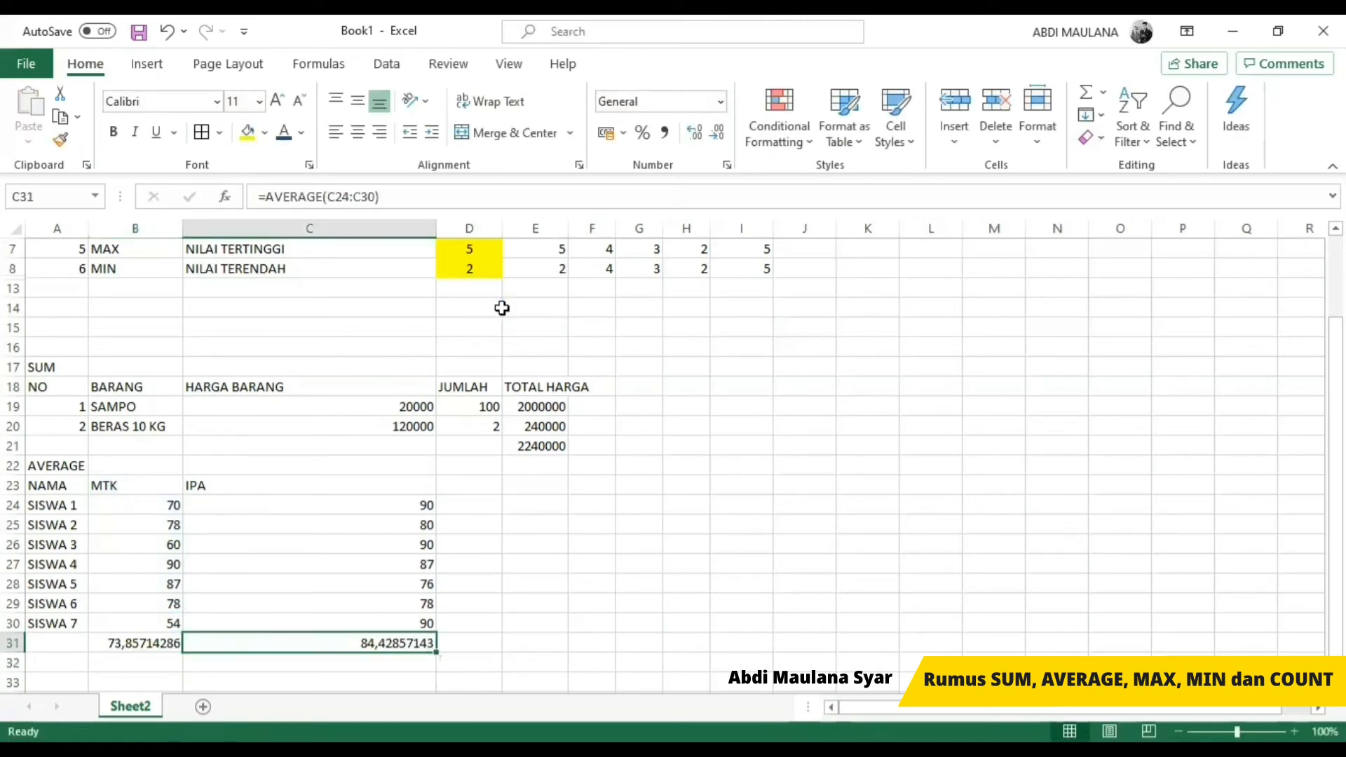
key(Left)
key(Right)
key(Down)
key(Left)
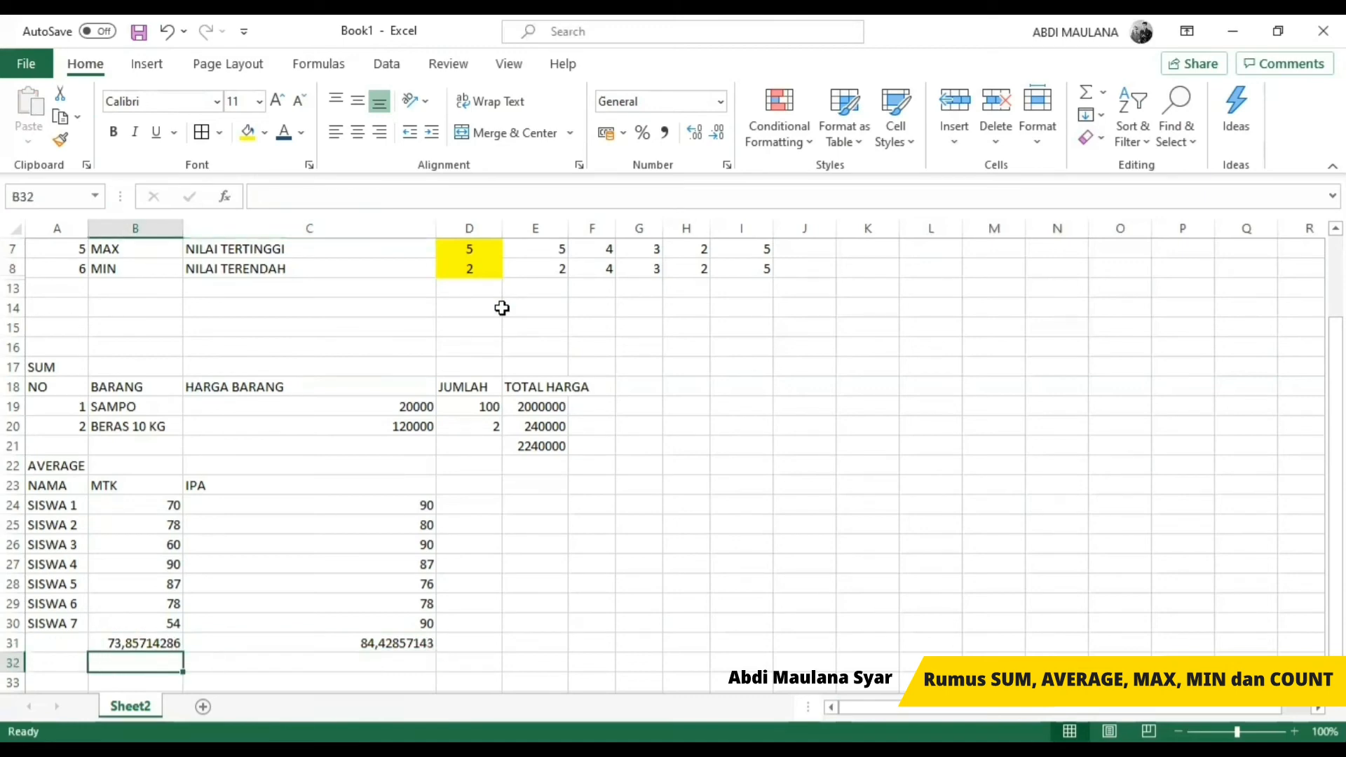
click(147, 641)
click(385, 643)
click(171, 667)
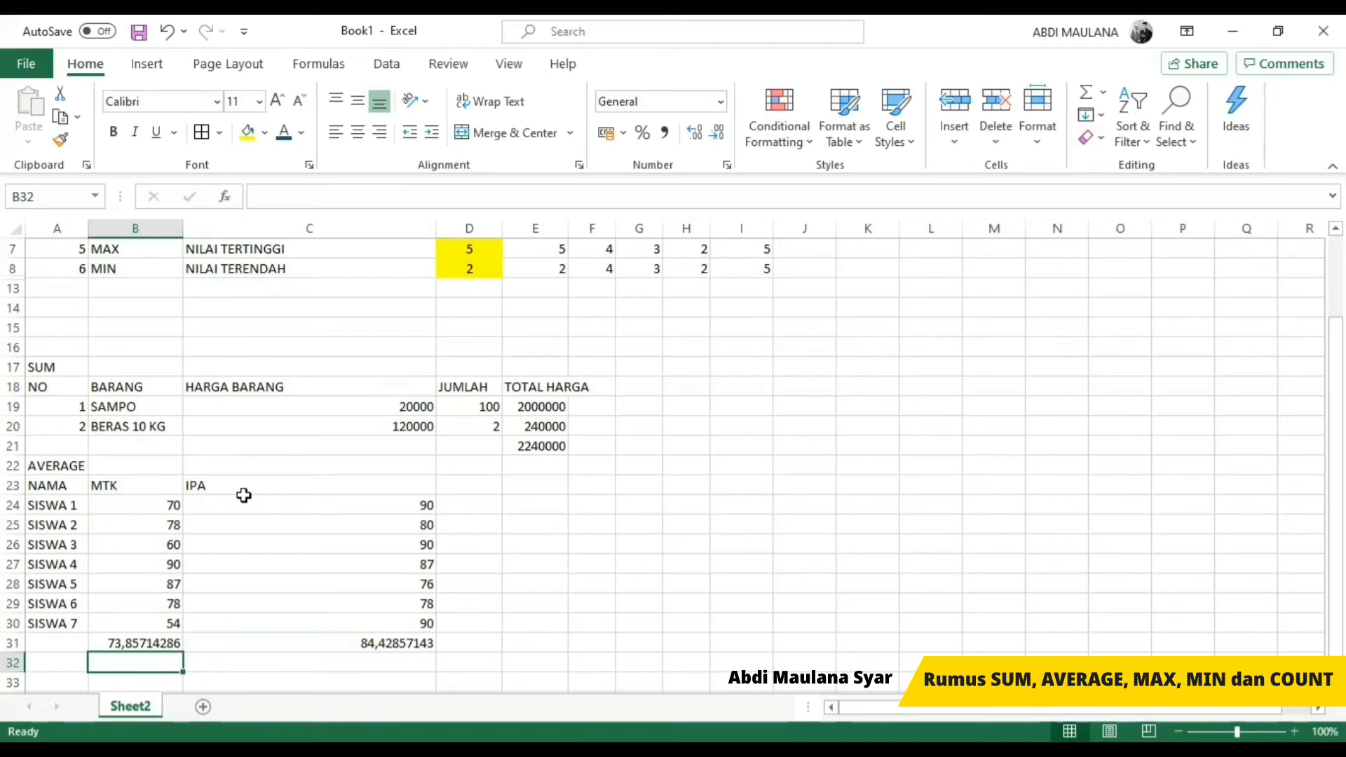
Step: Round the MTK average to two decimals in B32 with the formula =ROUND(B31;2)
click(120, 639)
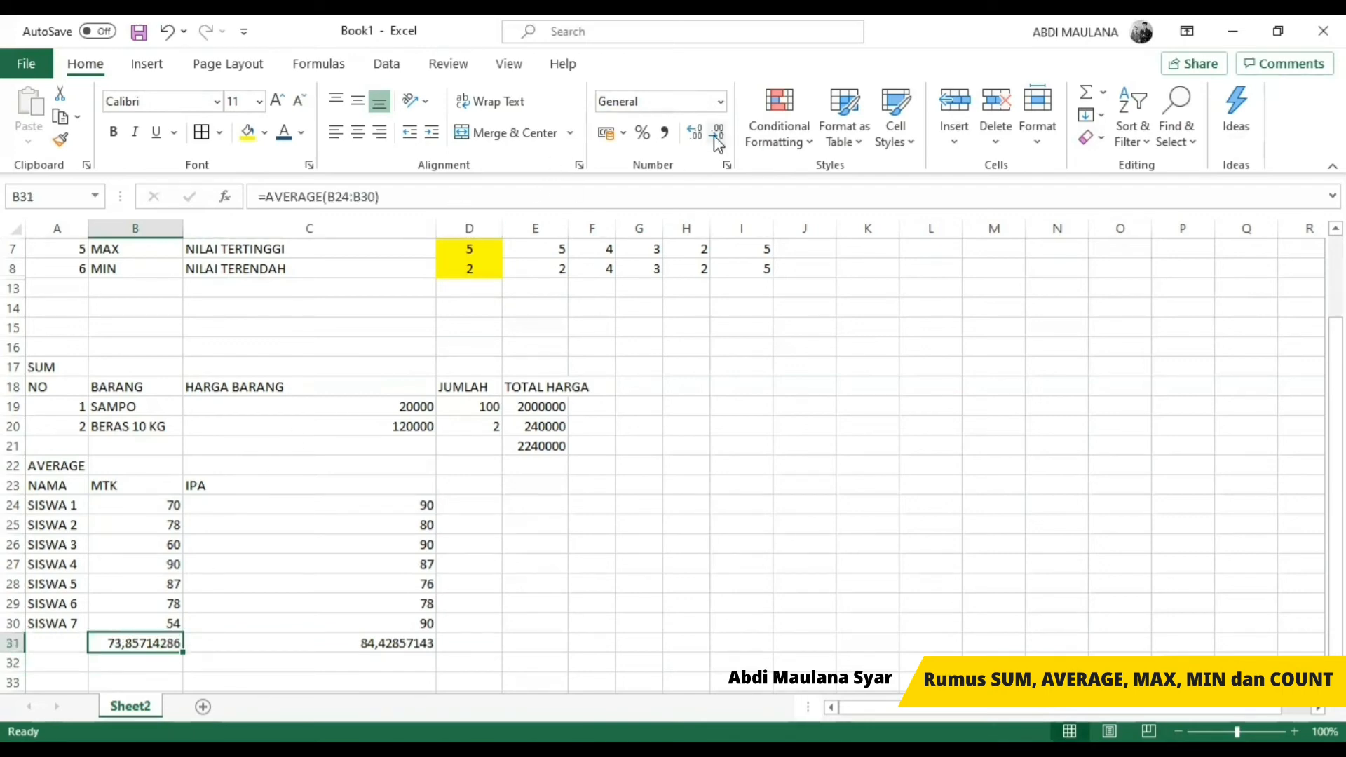
text(=)
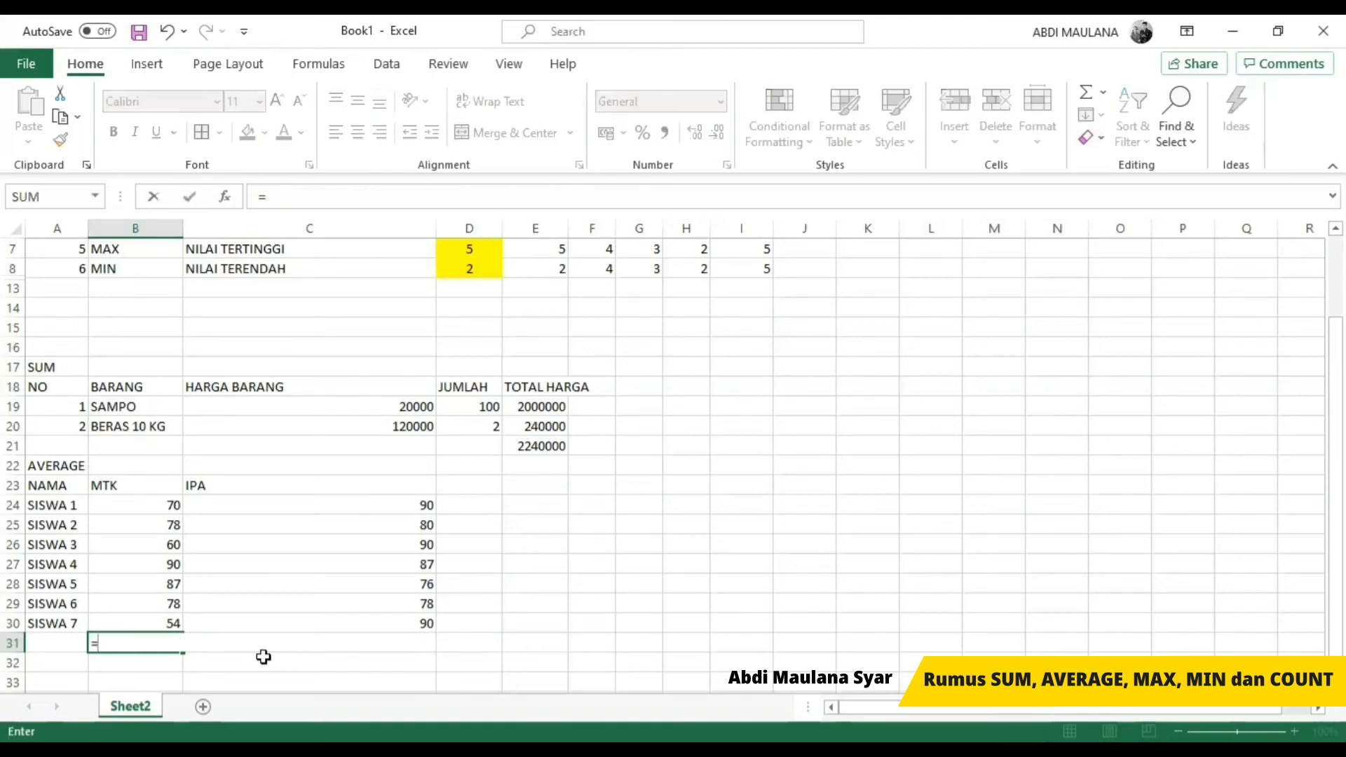
key(Escape)
key(Down)
text(=)
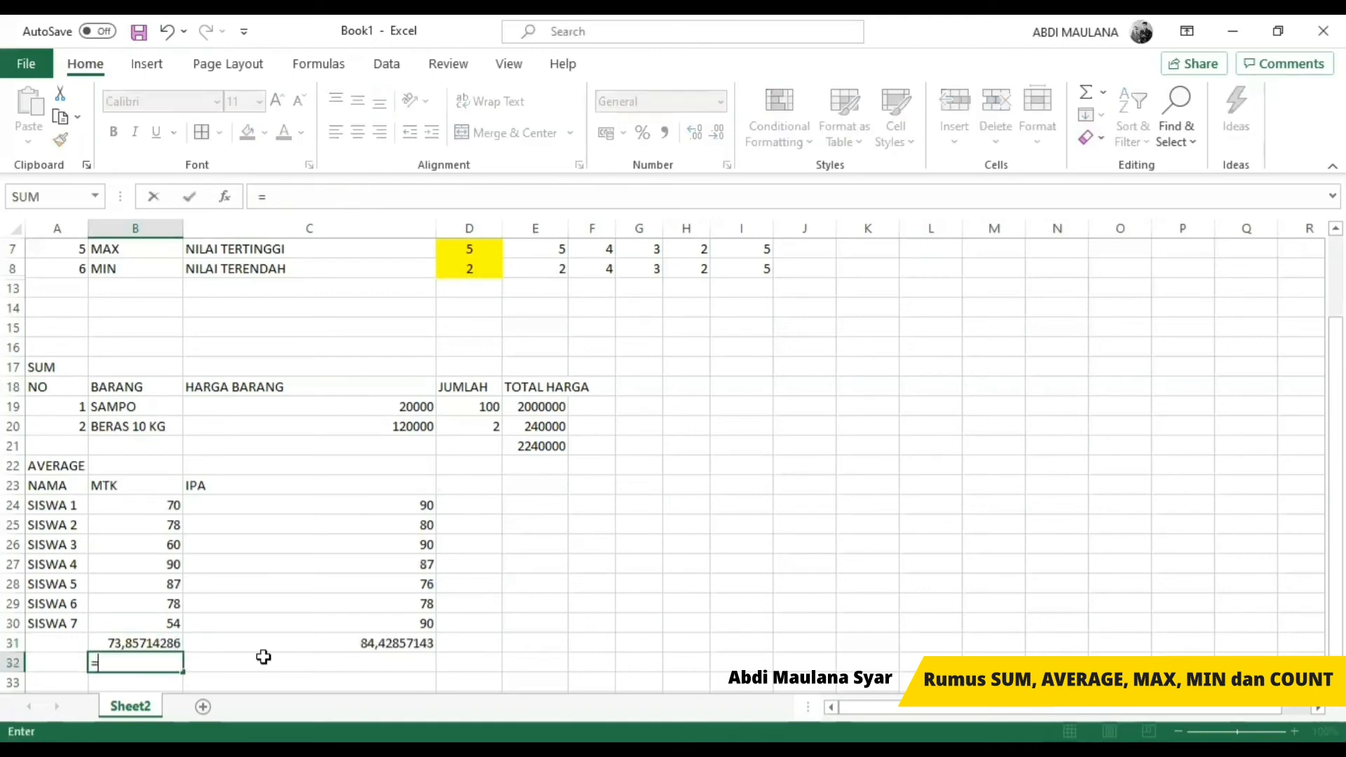
text(ROUND)
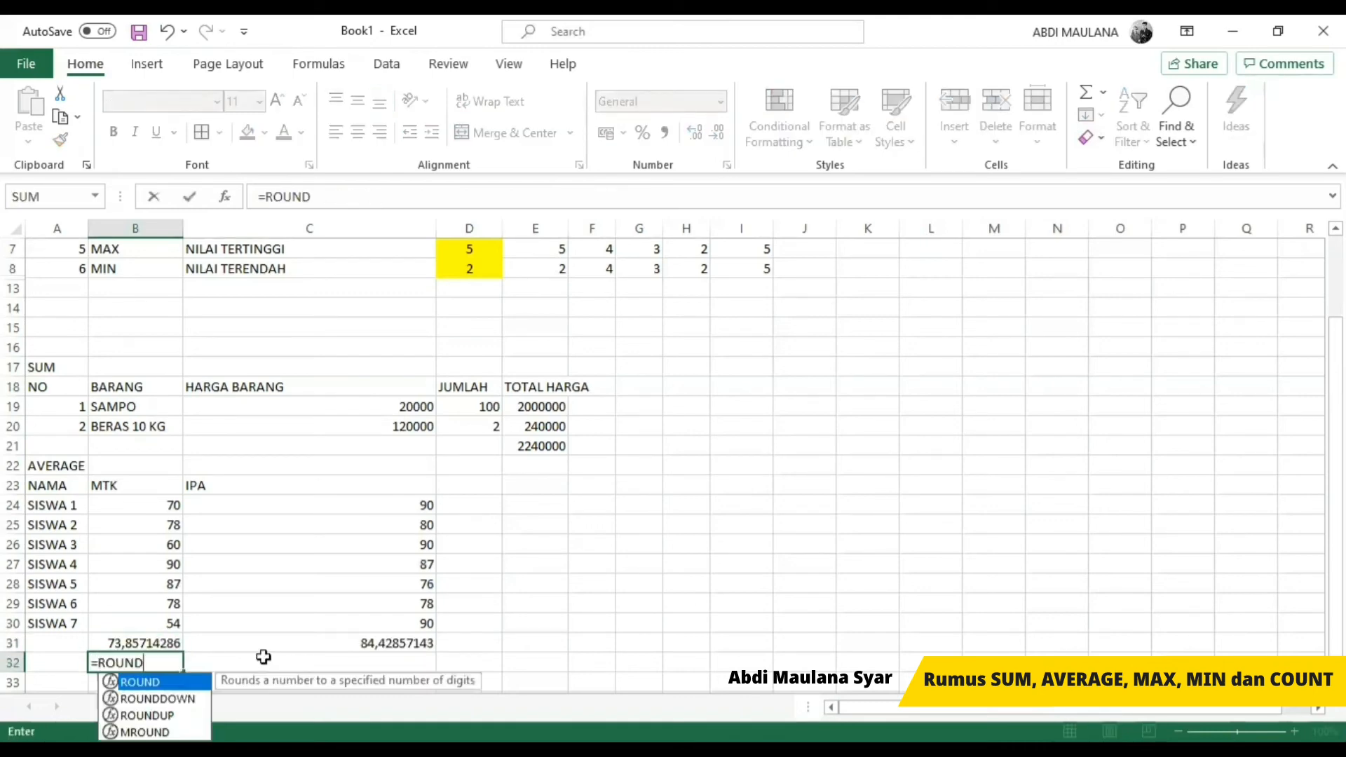
text(()
key(Up)
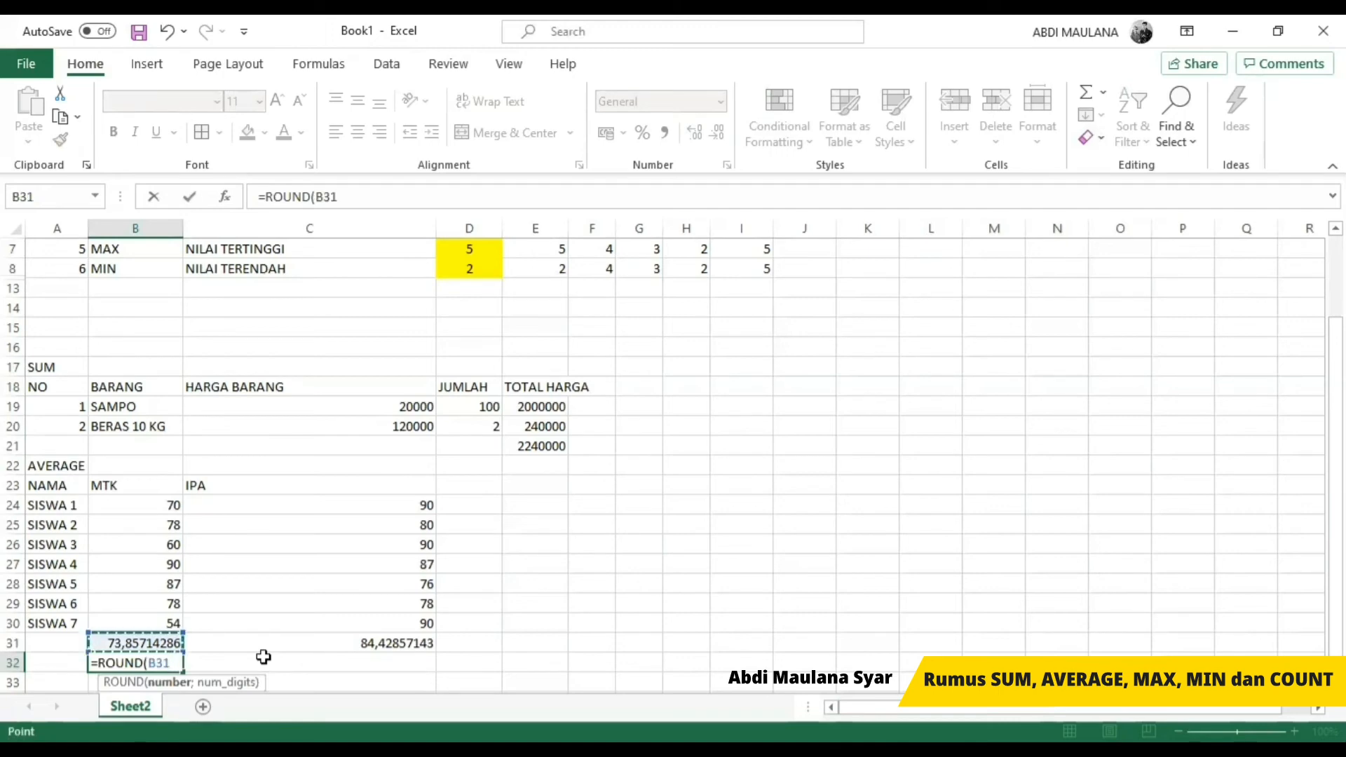
text(;2))
key(Return)
key(Up)
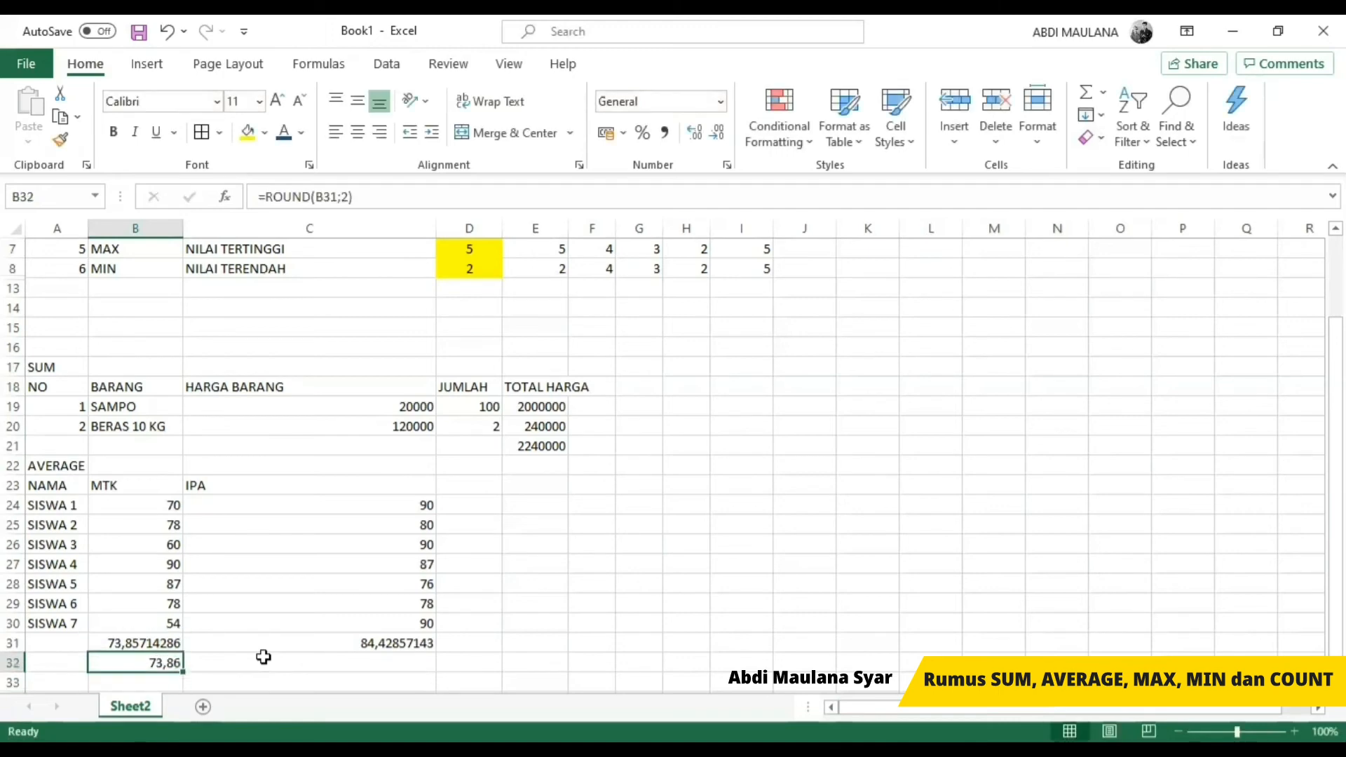
Step: Copy the ROUND formula from B32 to C32 so it rounds the IPA average in C31
key(ctrl+c)
click(263, 657)
key(ctrl+v)
key(Escape)
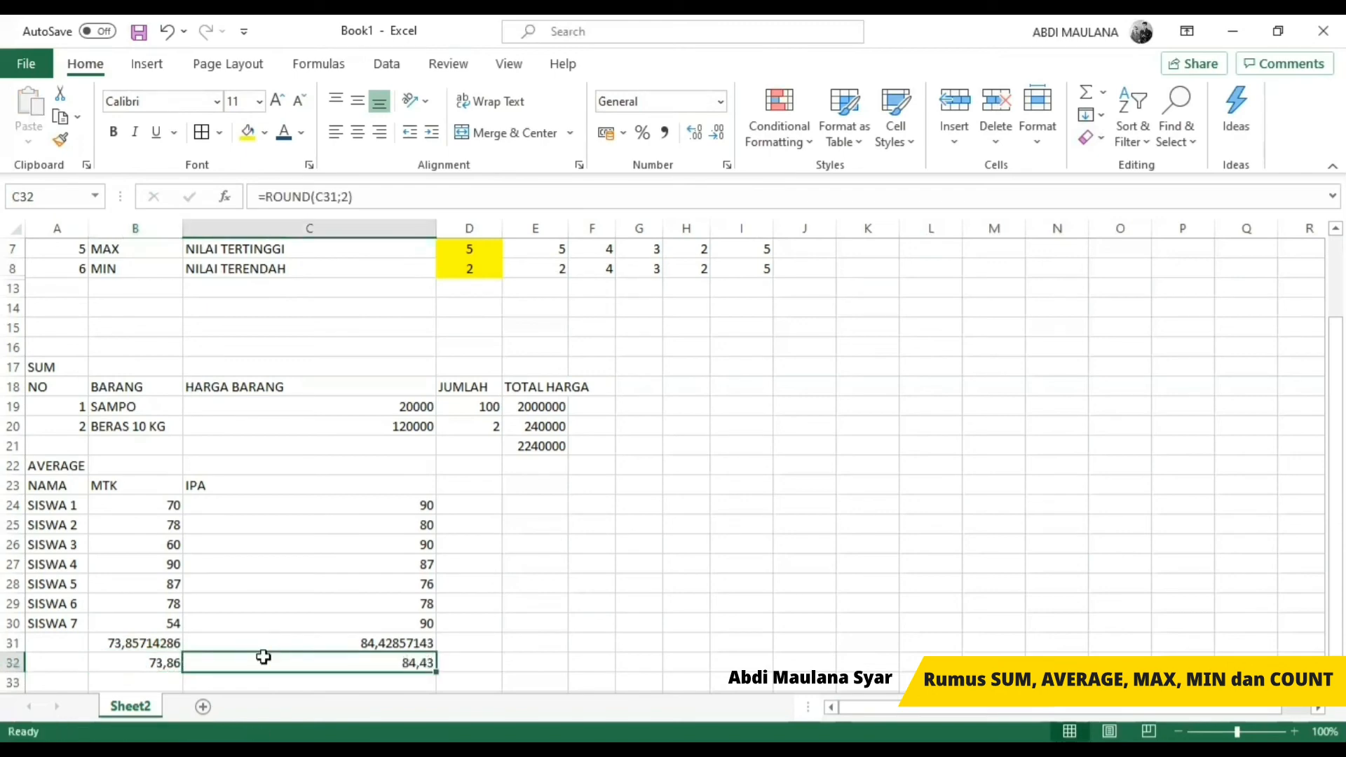
key(Left)
key(Right)
key(Left)
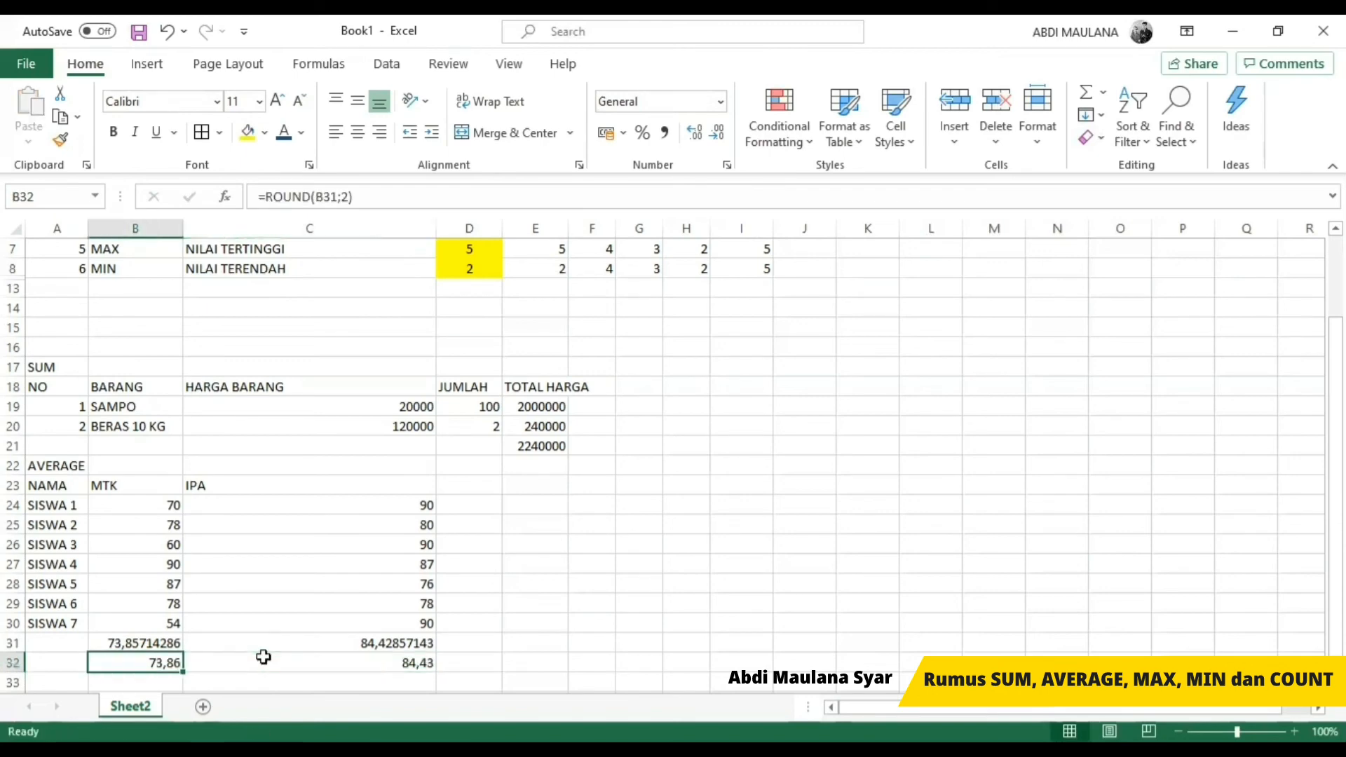
Step: Label the two result rows AVERAGE in A31 and ROUND in A32
key(Left)
key(Up)
text(AVERAGE)
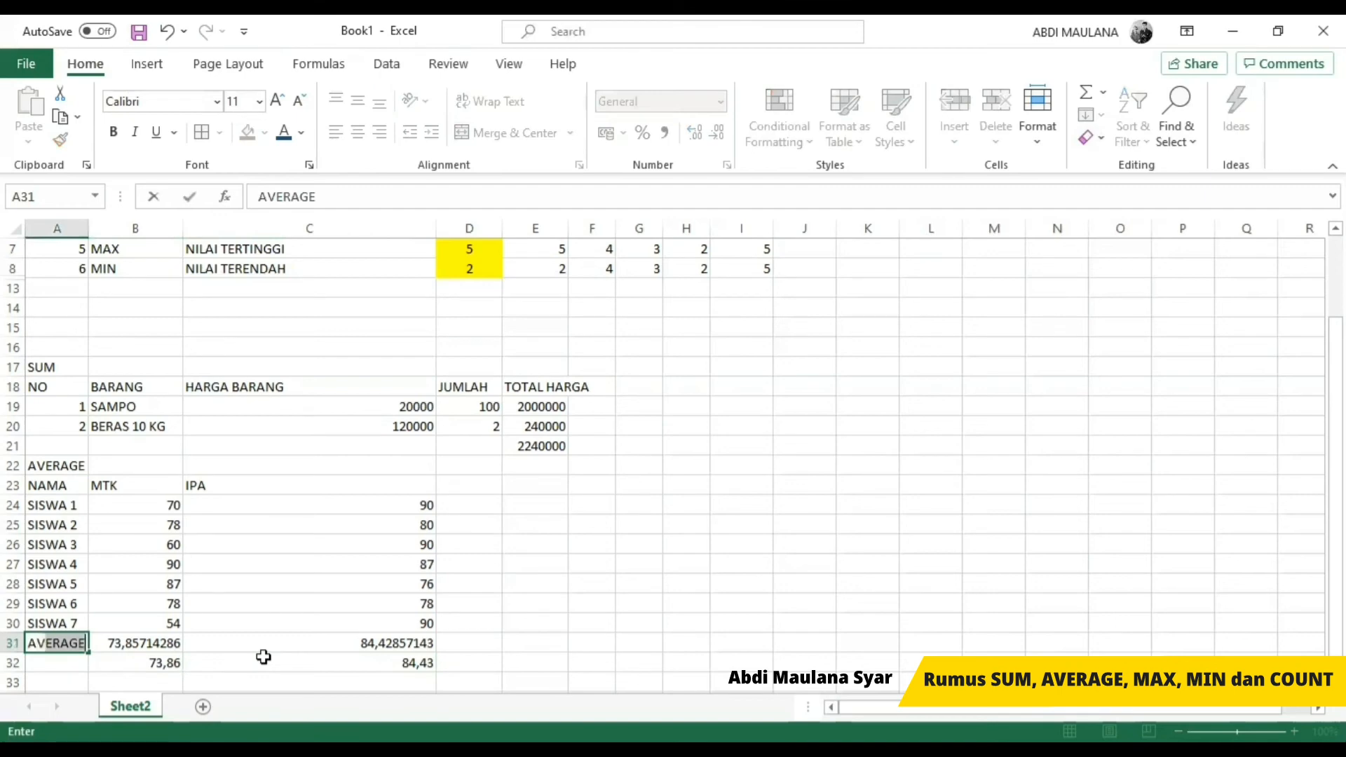
key(Return)
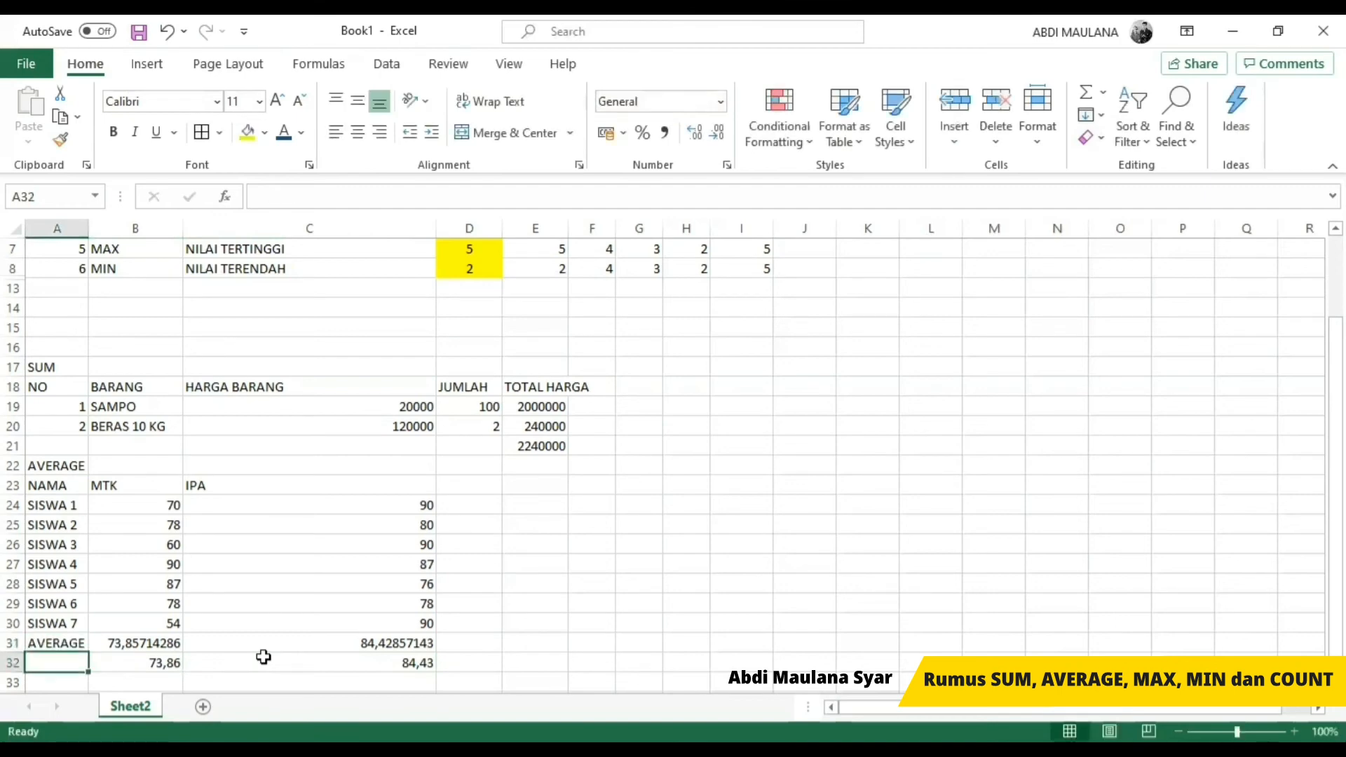
text(ROUND)
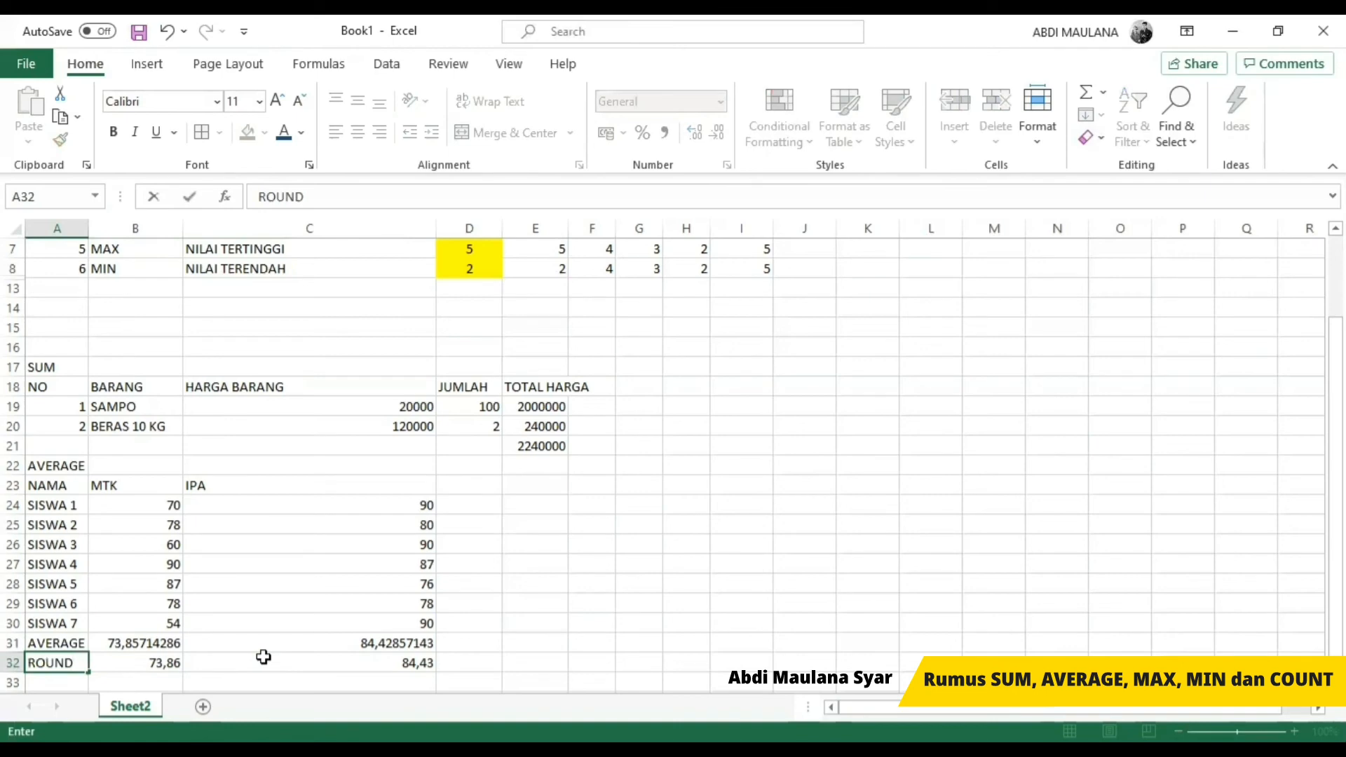
key(Return)
Step: Compare the function reference list in rows 2 to 8 with the practice tables to see which functions are covered
scroll(318, 502, up, 2)
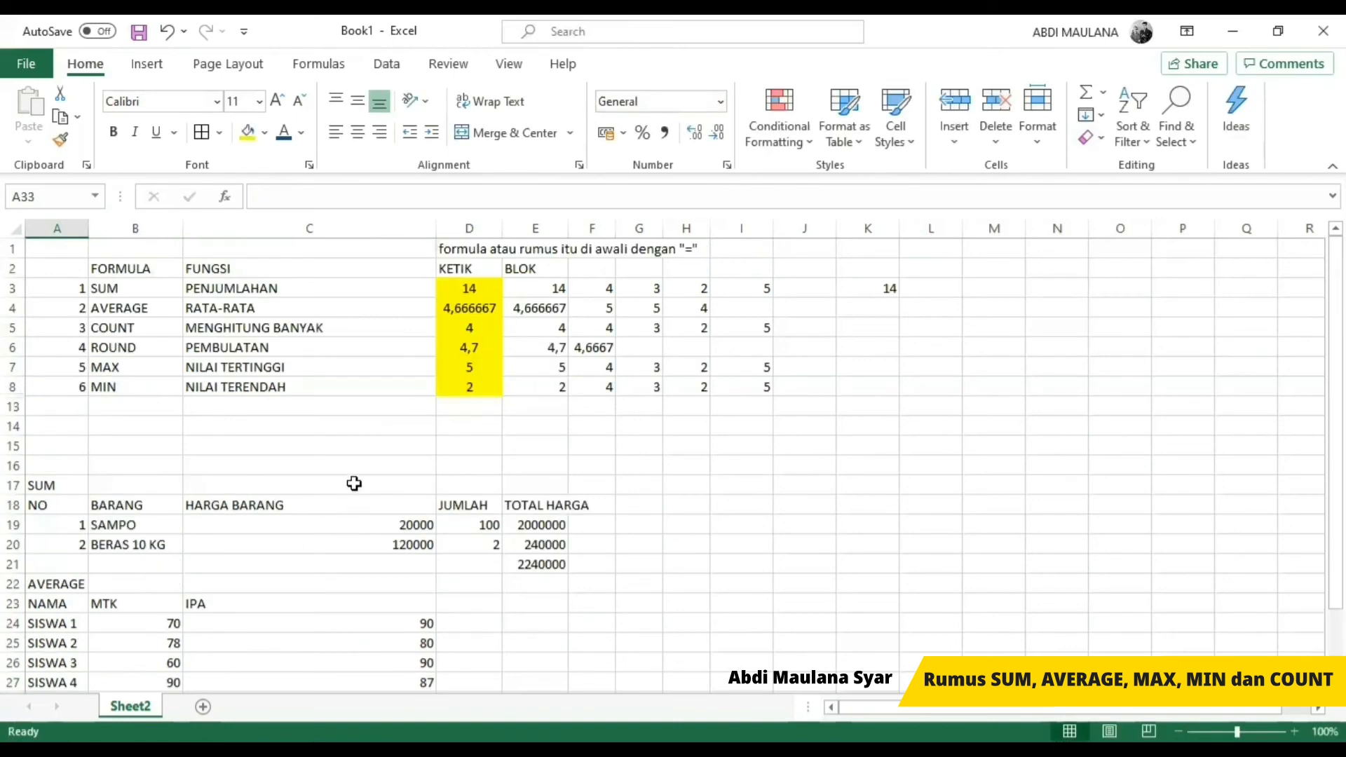
scroll(376, 431, down, 2)
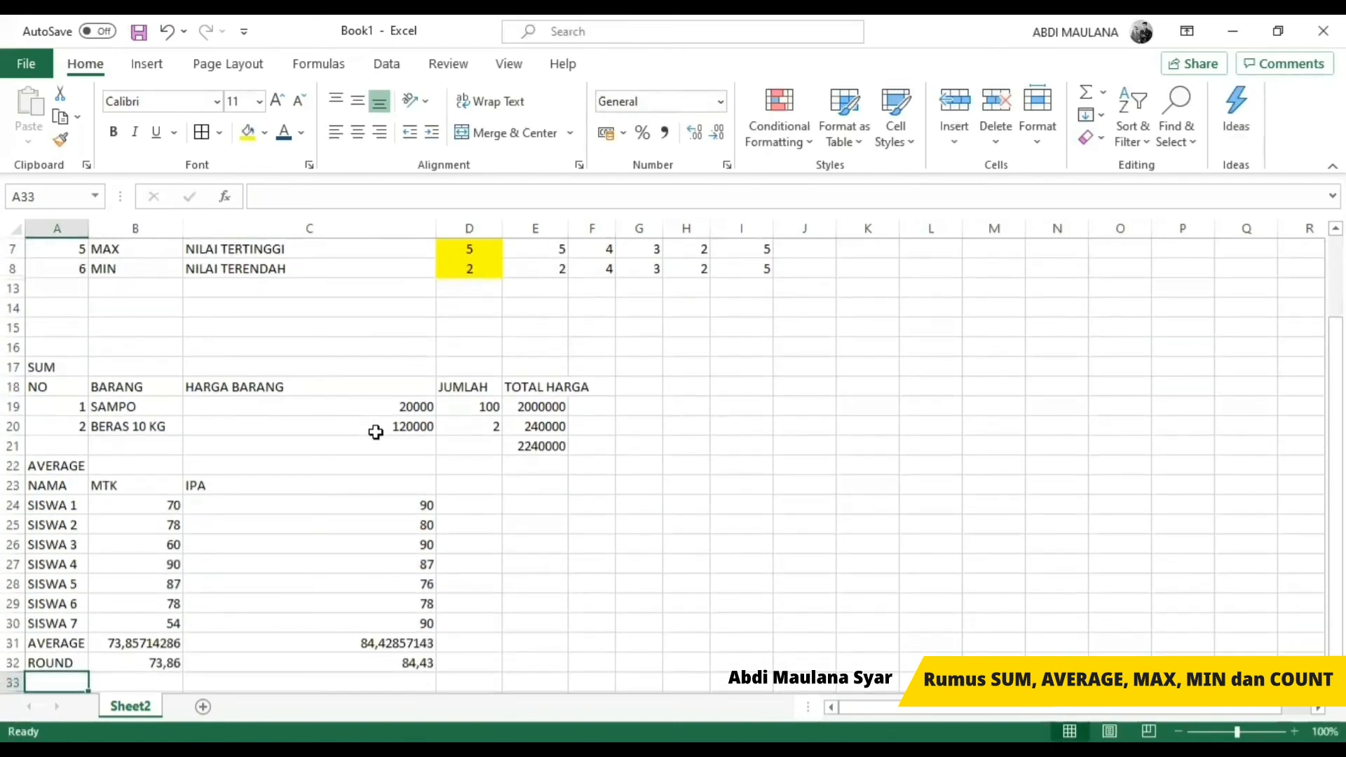
click(532, 506)
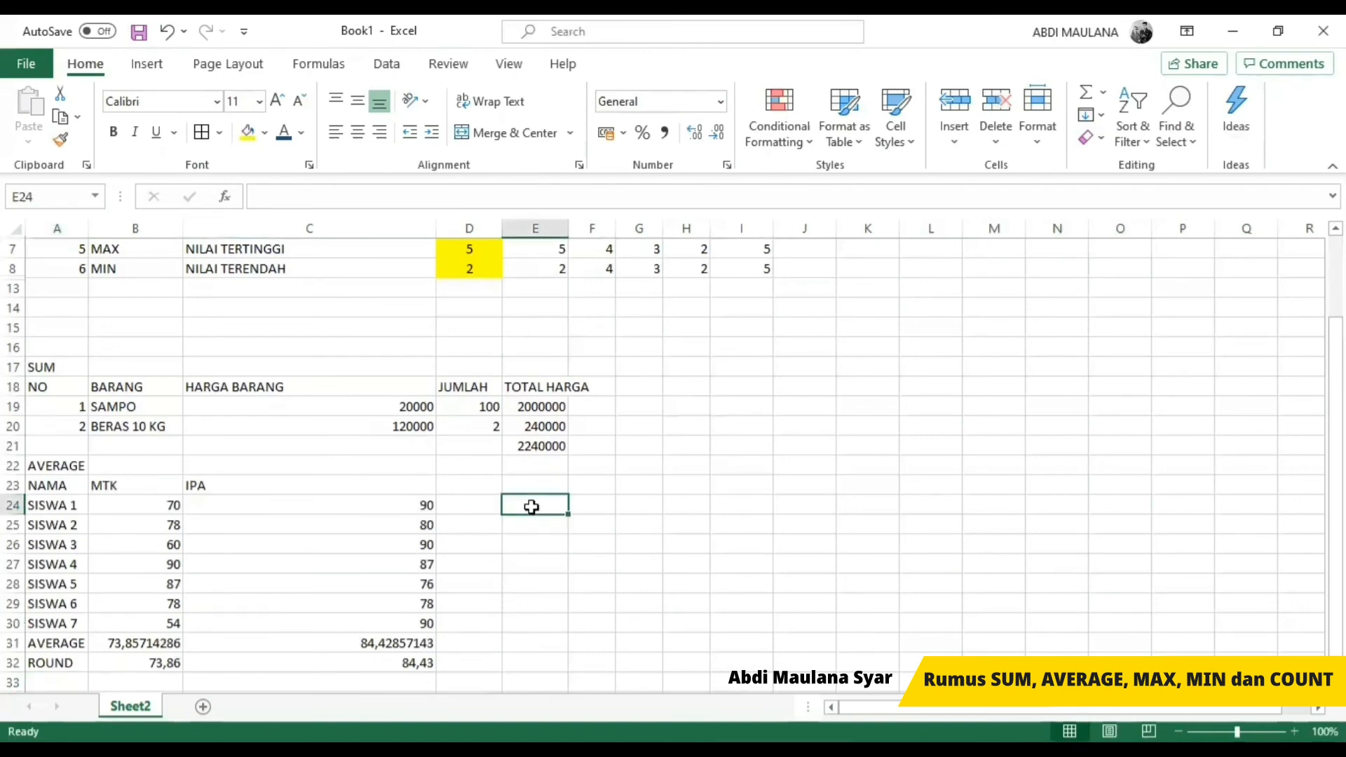
scroll(567, 521, up, 2)
scroll(567, 521, down, 3)
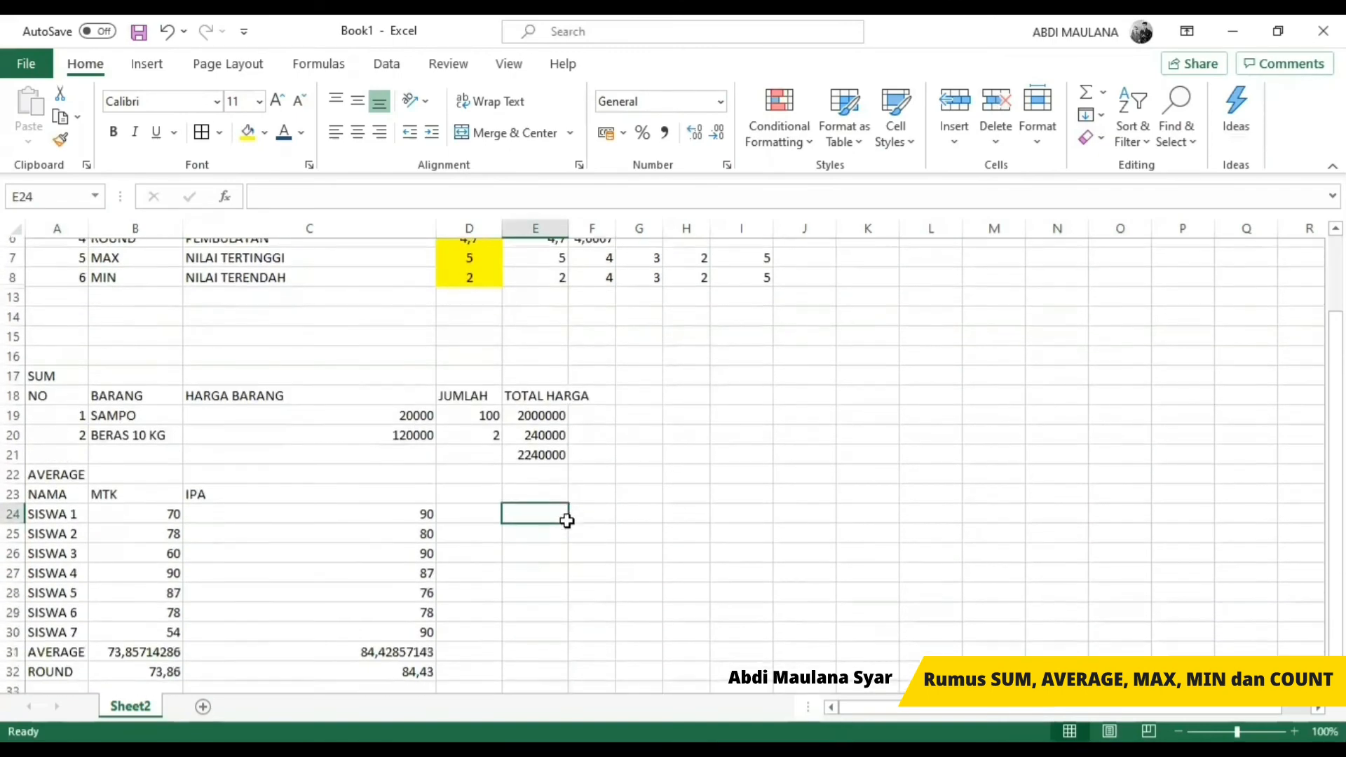
scroll(566, 522, up, 2)
scroll(567, 522, down, 2)
scroll(566, 522, up, 2)
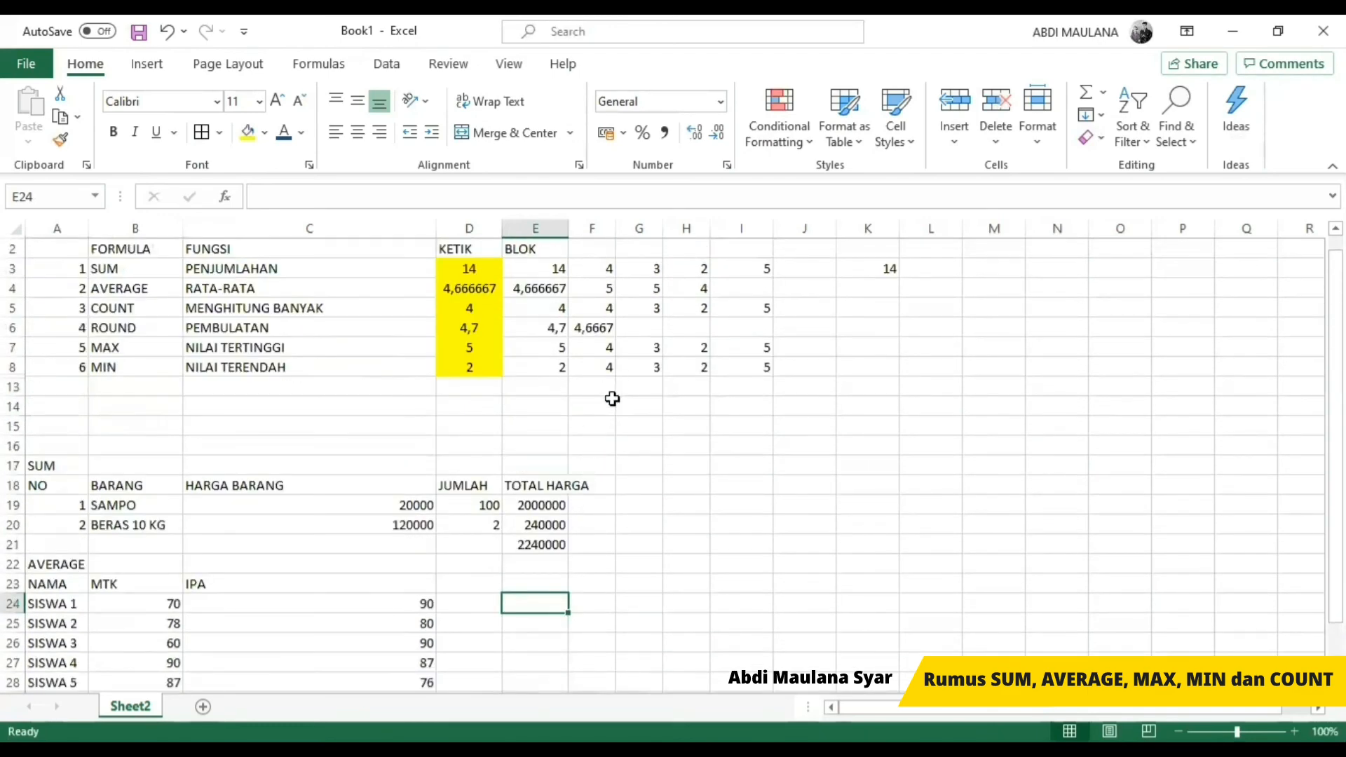
scroll(628, 453, down, 3)
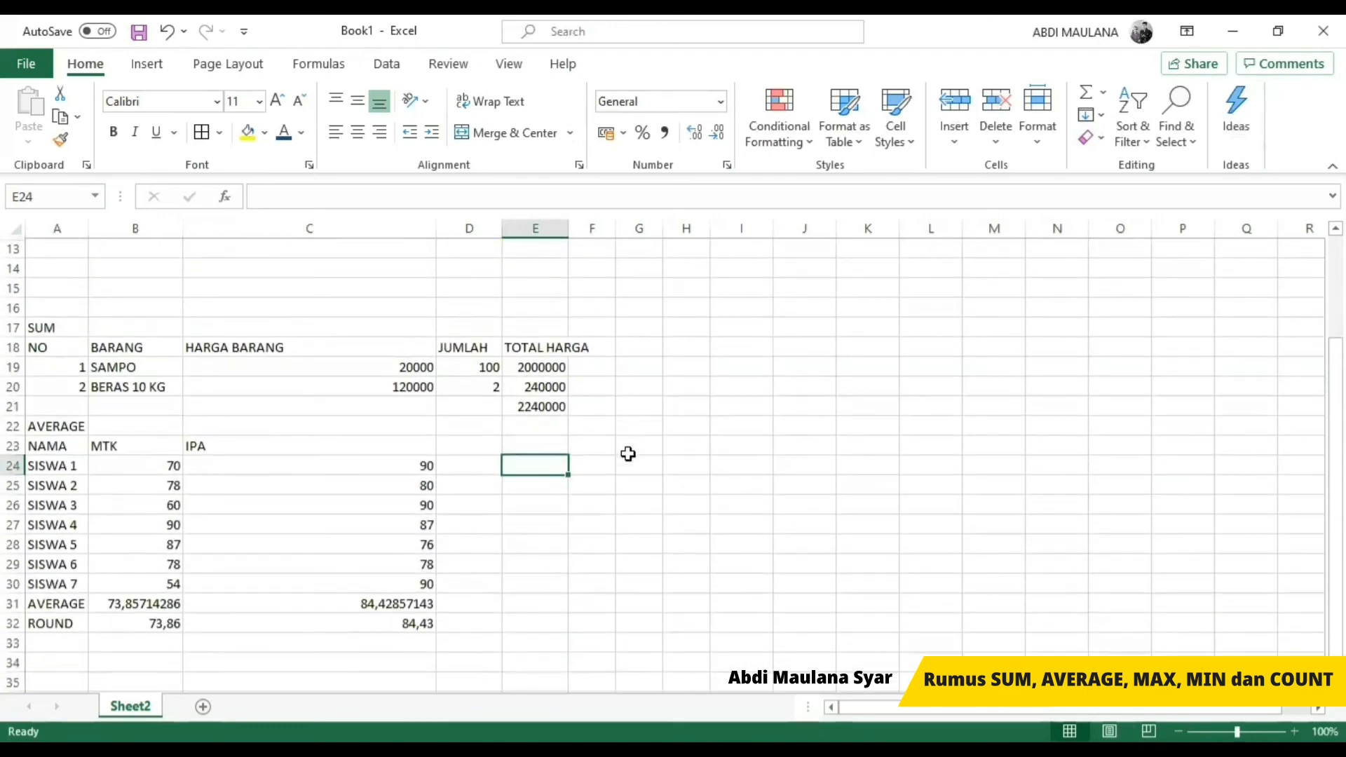
key(Down)
key(Down)
key(Down)
key(Down)
key(Down)
key(Down)
key(Down)
key(Down)
key(Down)
key(Down)
key(Down)
key(Down)
key(Down)
key(Down)
key(Left)
key(Left)
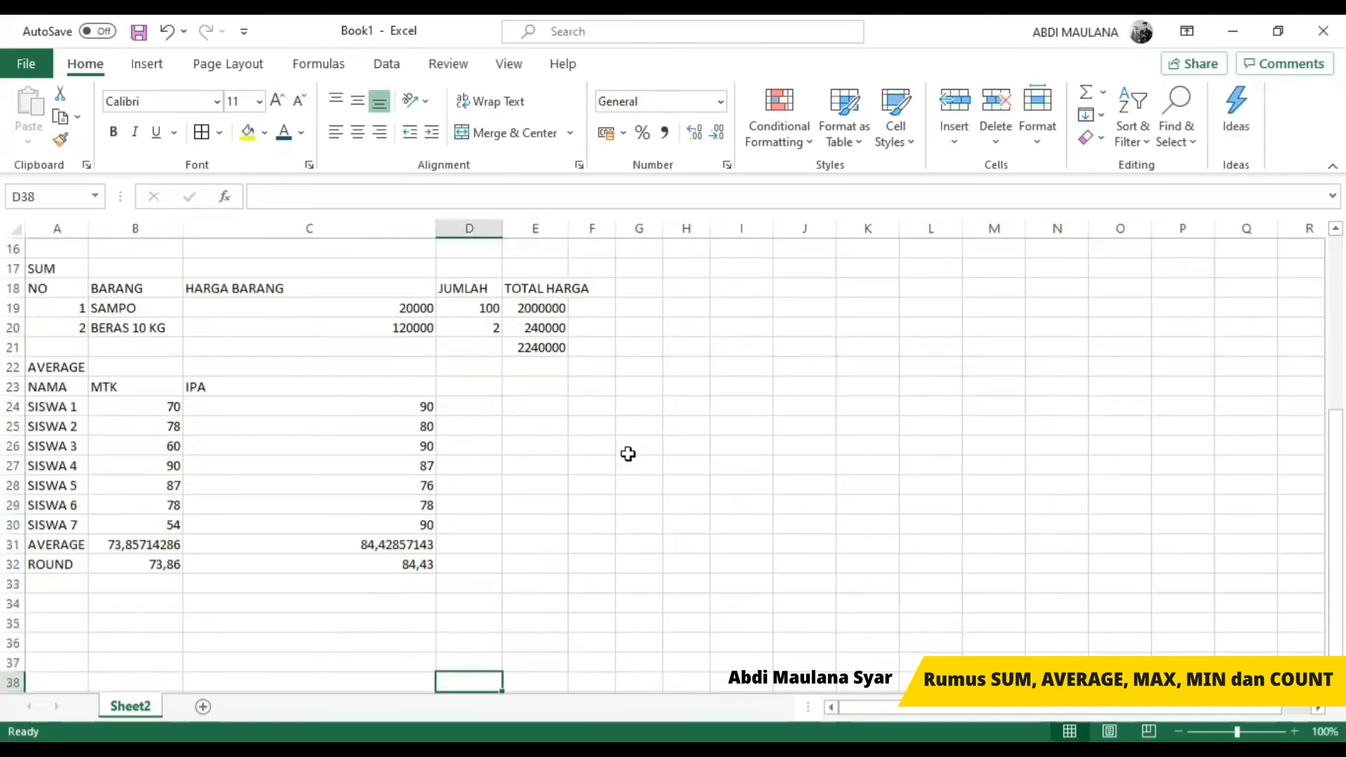
key(Left)
key(Left)
key(Up)
key(Up)
key(Up)
key(Up)
key(Up)
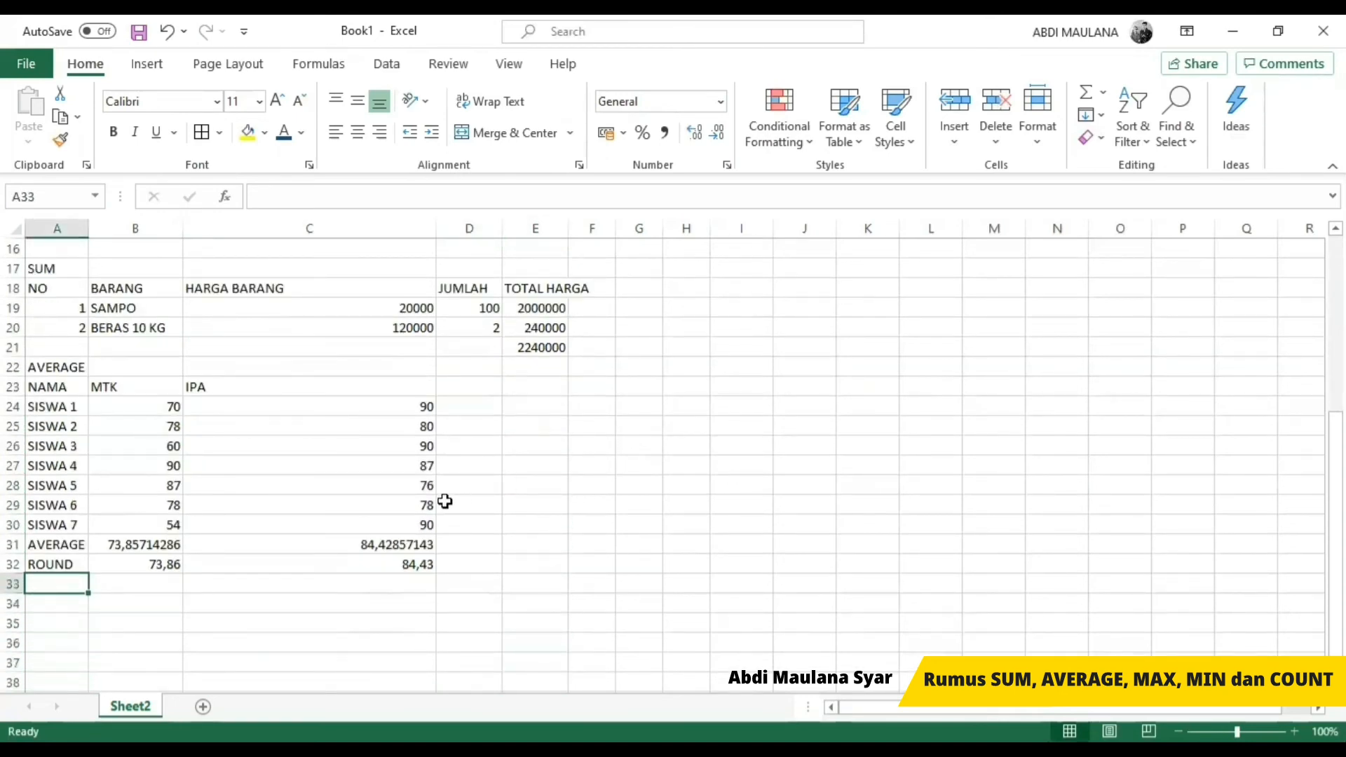
Step: Clear SISWA 4's IPA score in C27 and check its effect on the IPA results
click(358, 468)
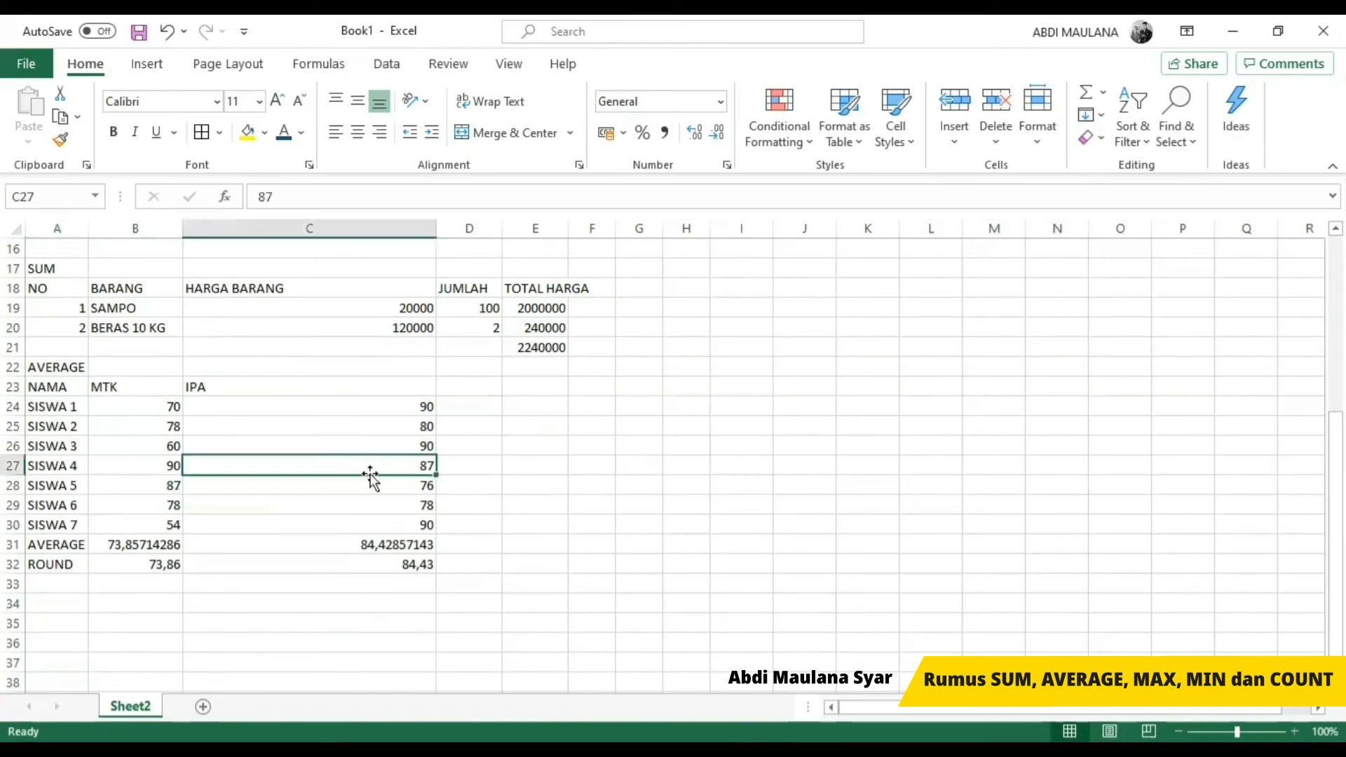
key(Delete)
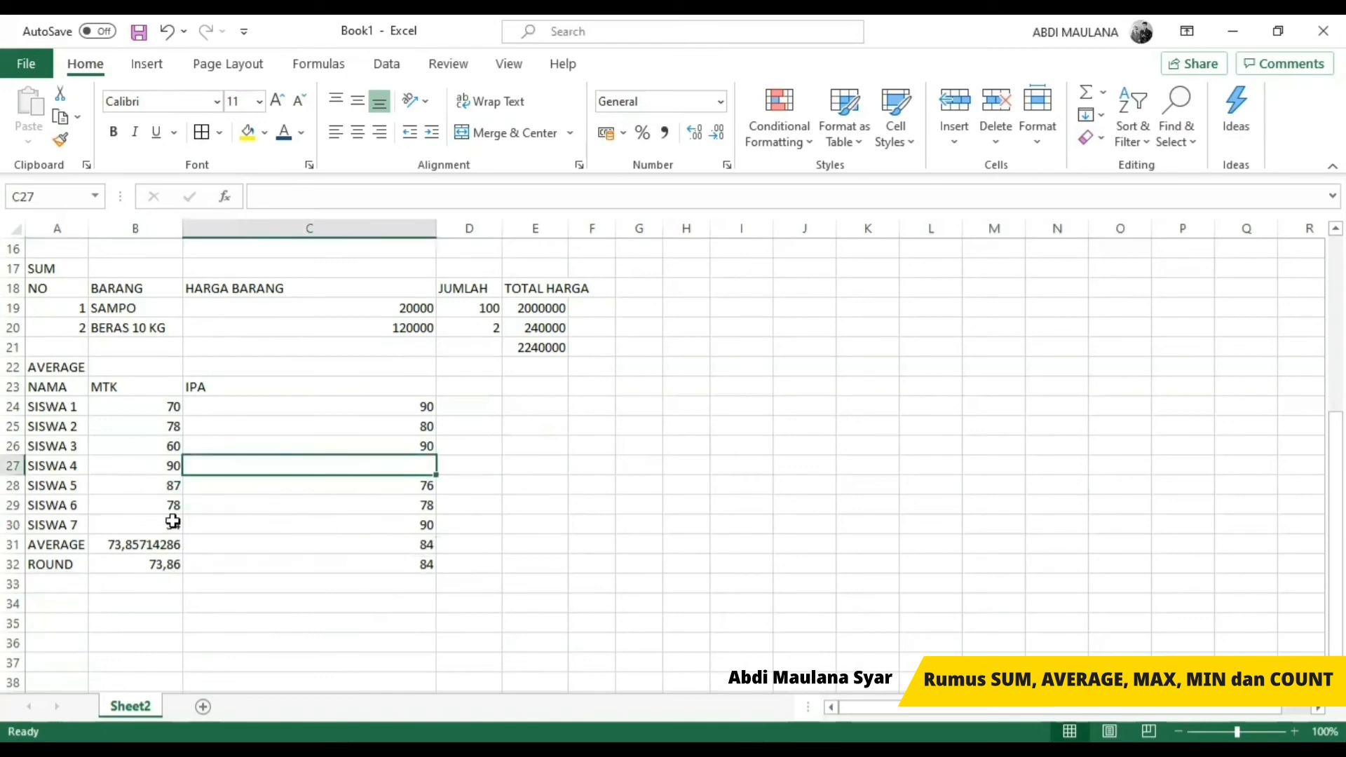
click(484, 541)
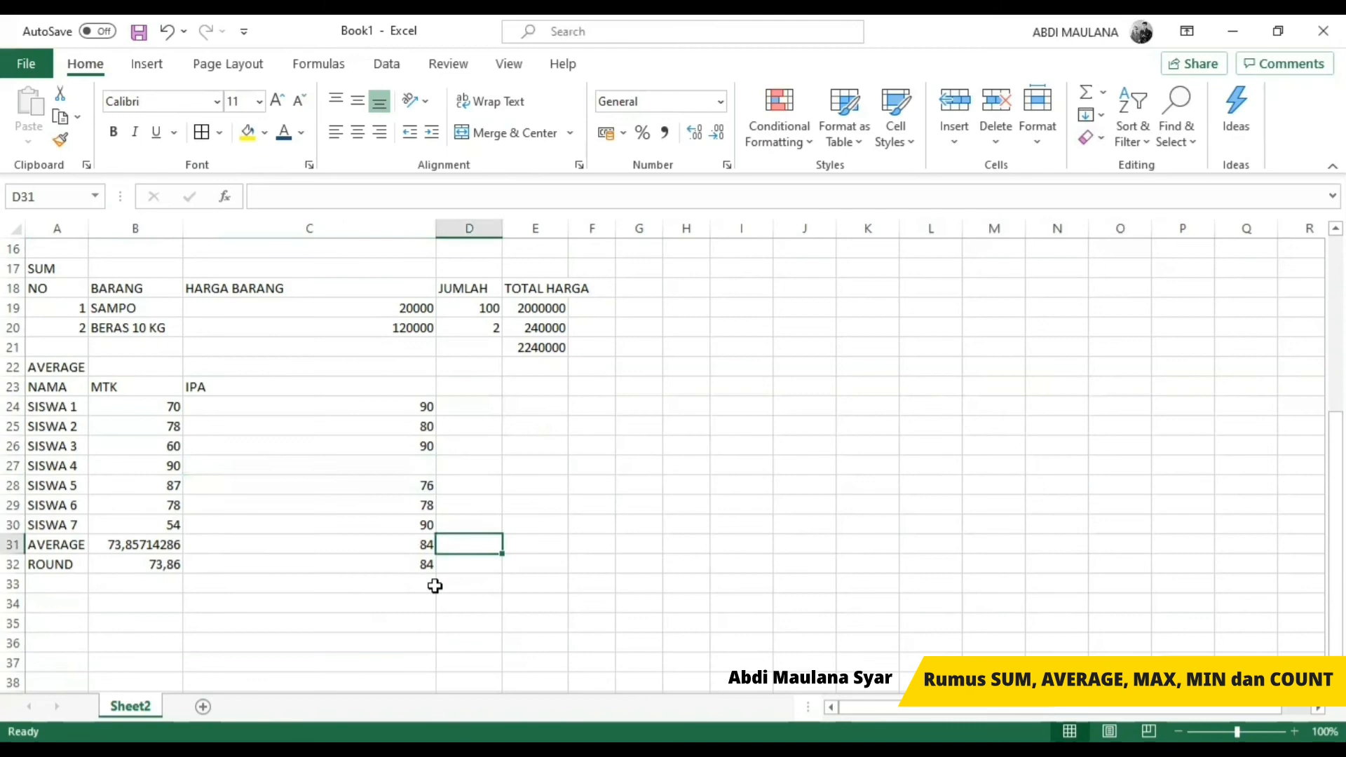
click(316, 465)
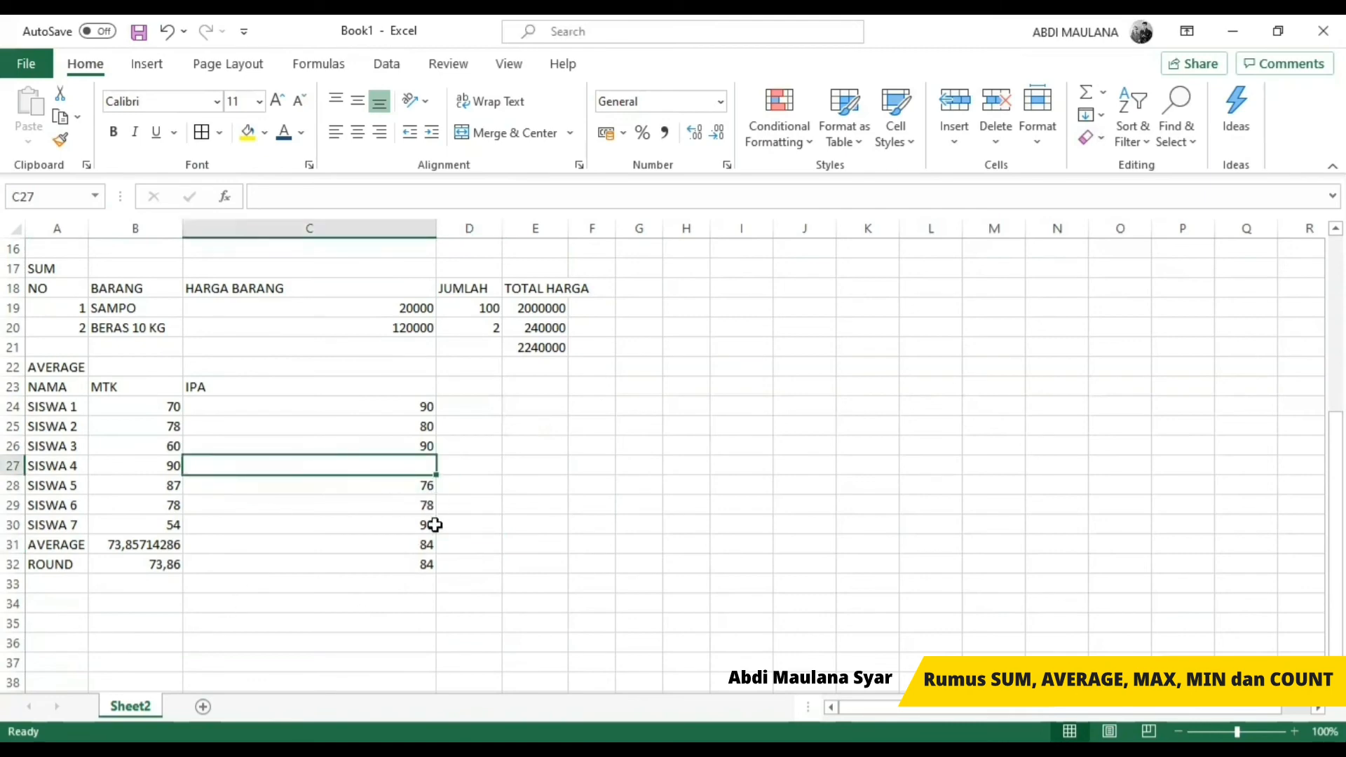
key(ctrl+c)
key(Escape)
click(408, 527)
click(408, 469)
Step: Enter the row label COUNT in A33 below ROUND
click(54, 590)
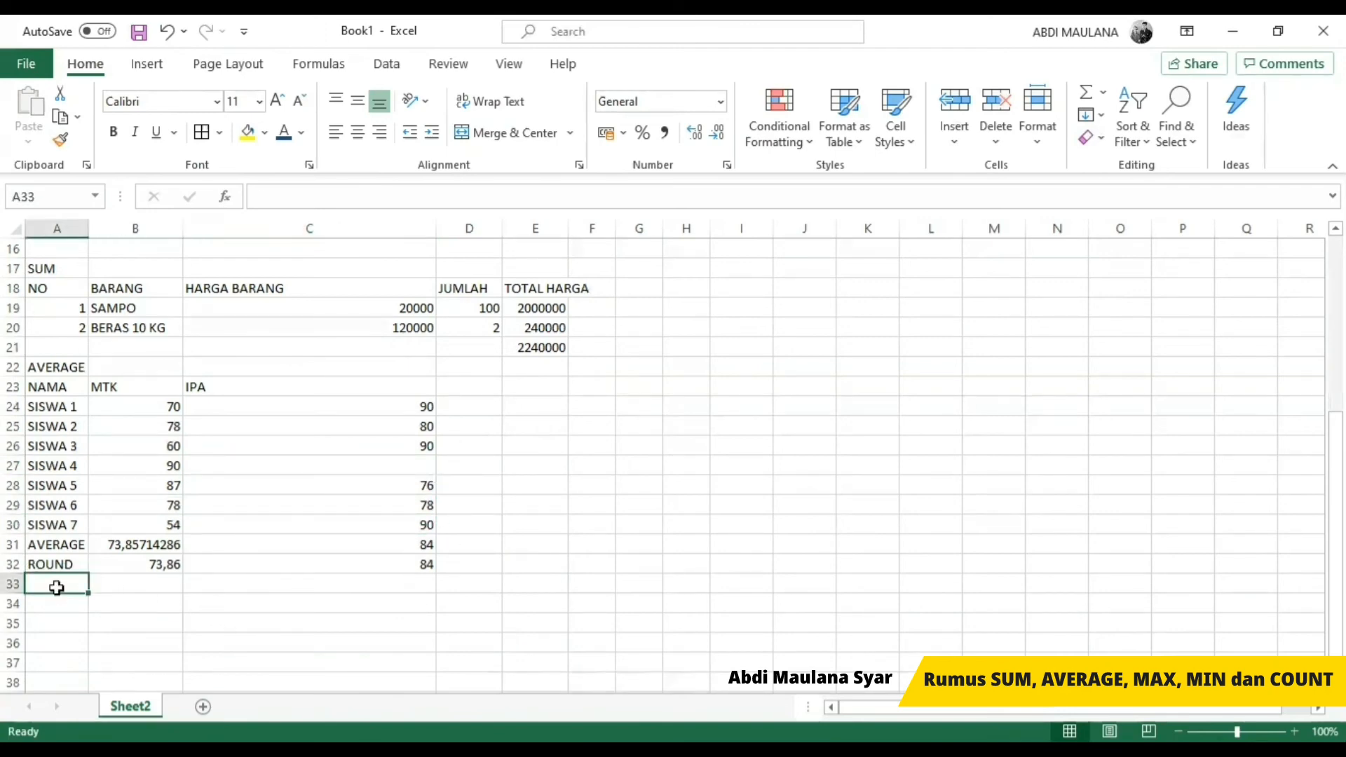
text(CON)
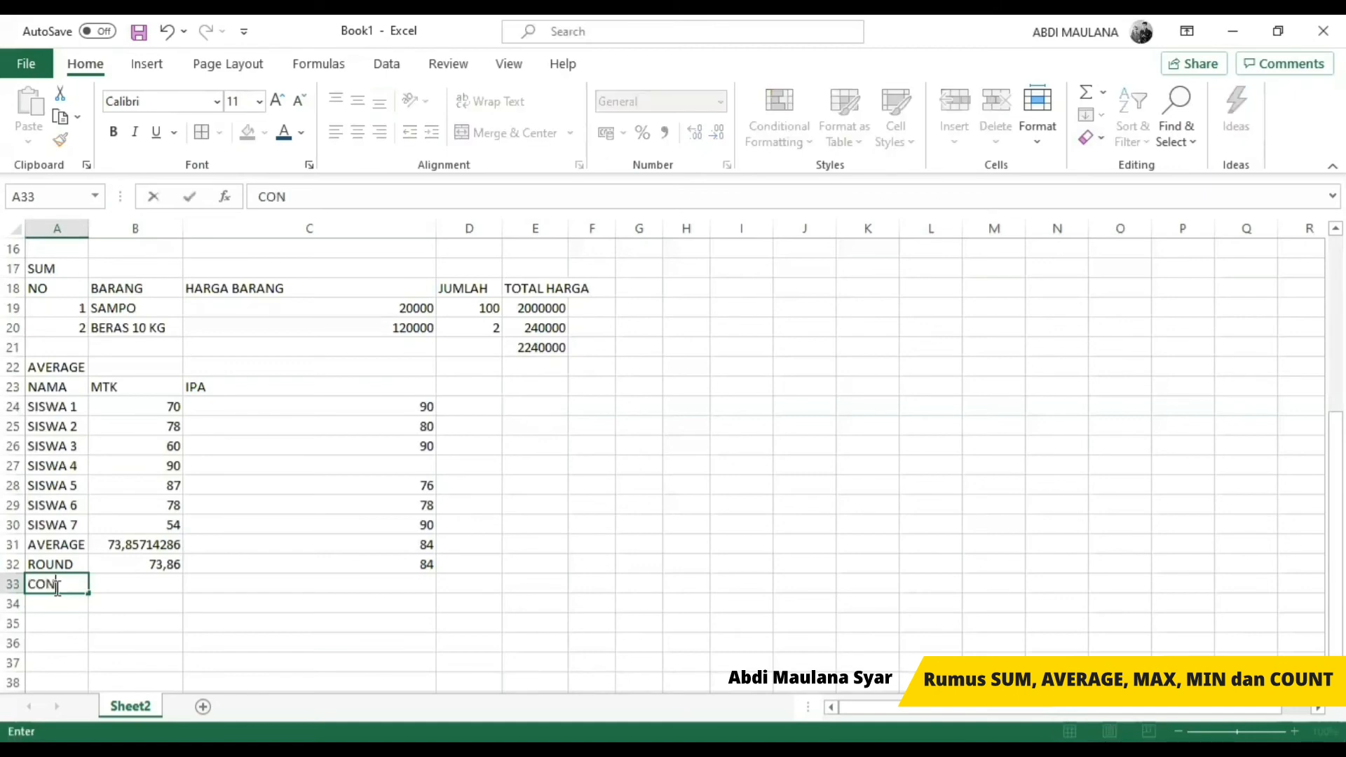
key(BackSpace)
text(UNT()
key(BackSpace)
key(Tab)
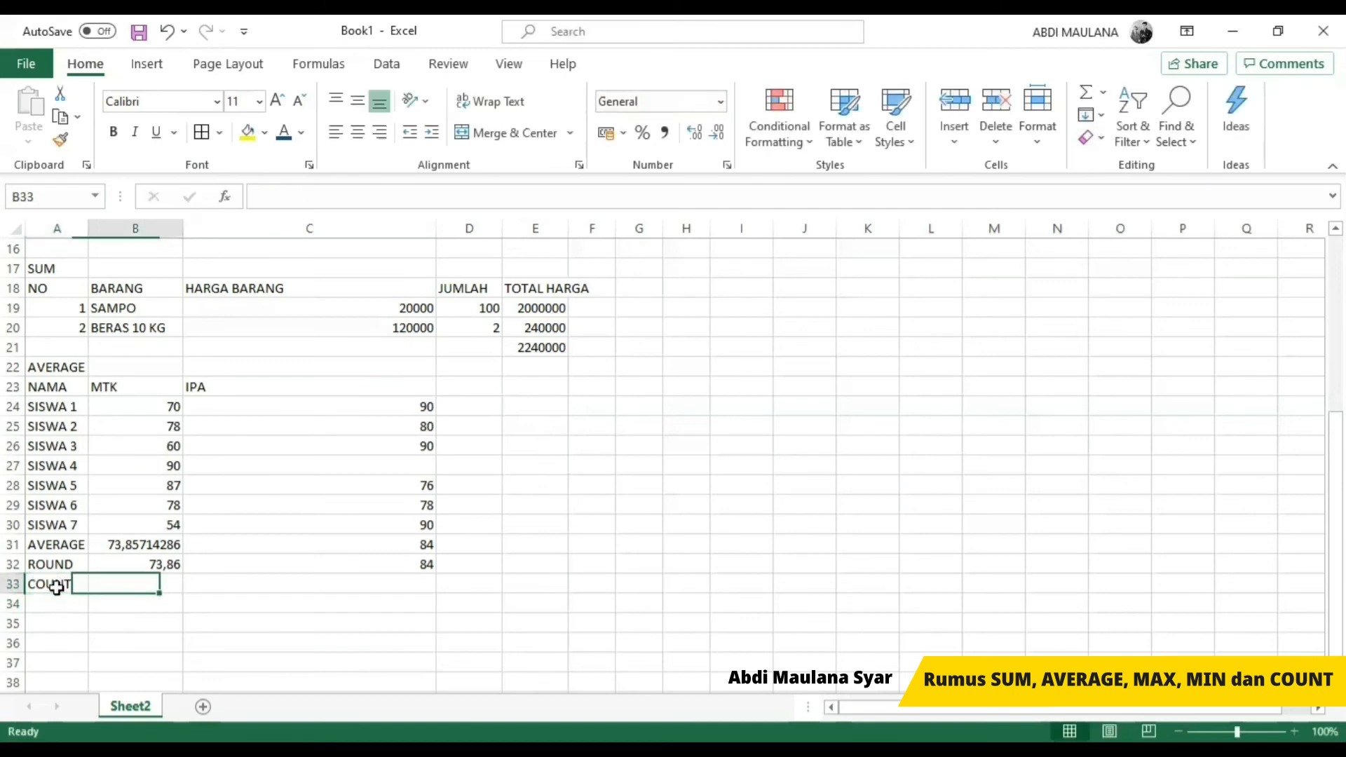
Step: Count the MTK scores in B33 with a COUNT formula over B24:B30
text(=C)
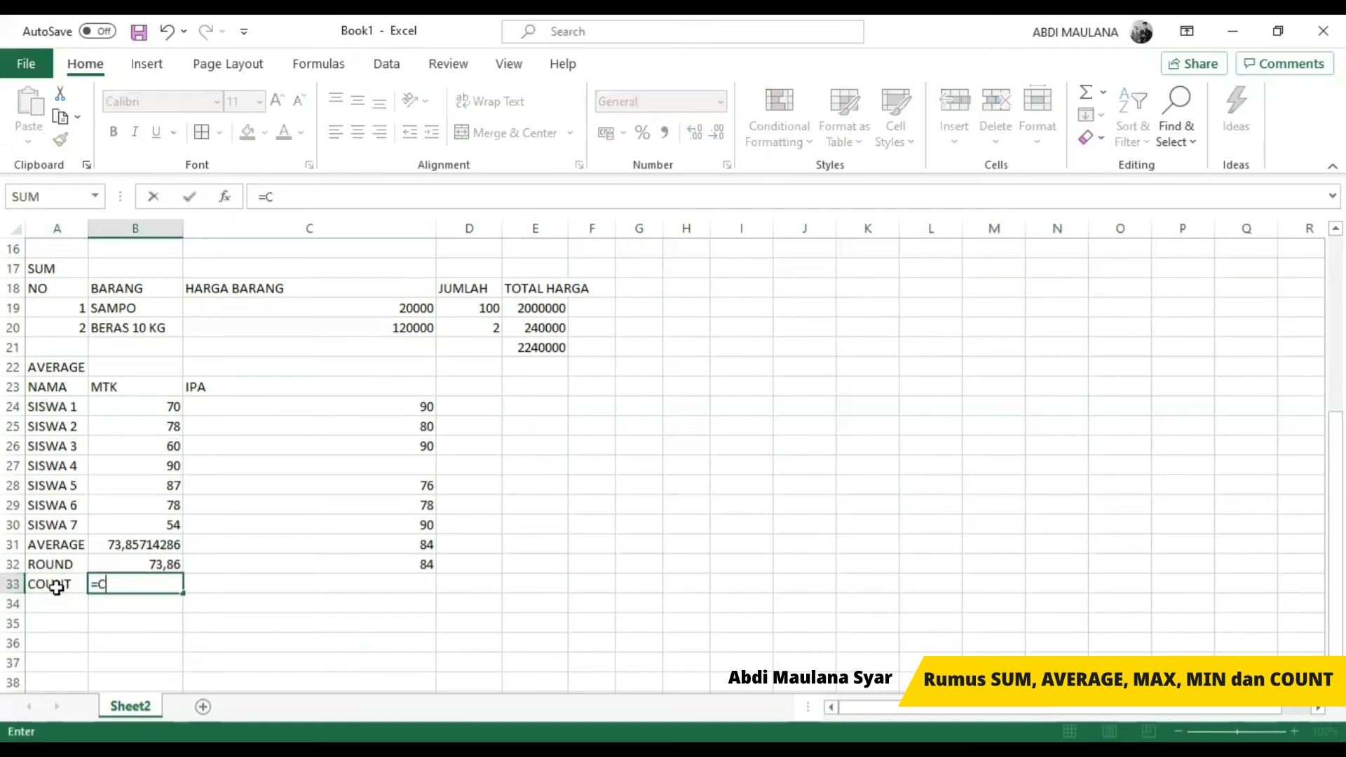
text(OUNT()
key(Up)
key(Up)
key(Up)
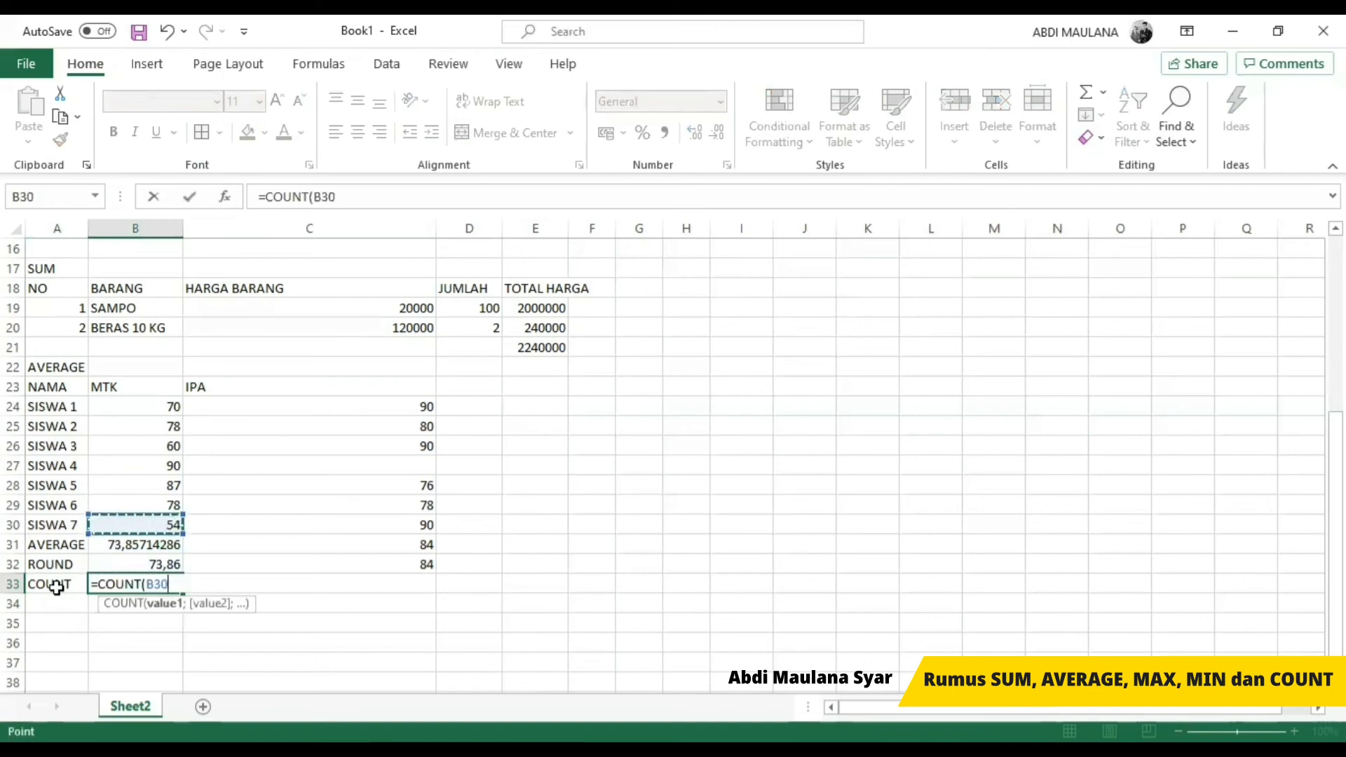
key(shift+Up)
key(shift+Up)
key(shift+Up)
key(shift+Up)
key(shift+Up)
key(shift+Up)
key(Return)
key(Up)
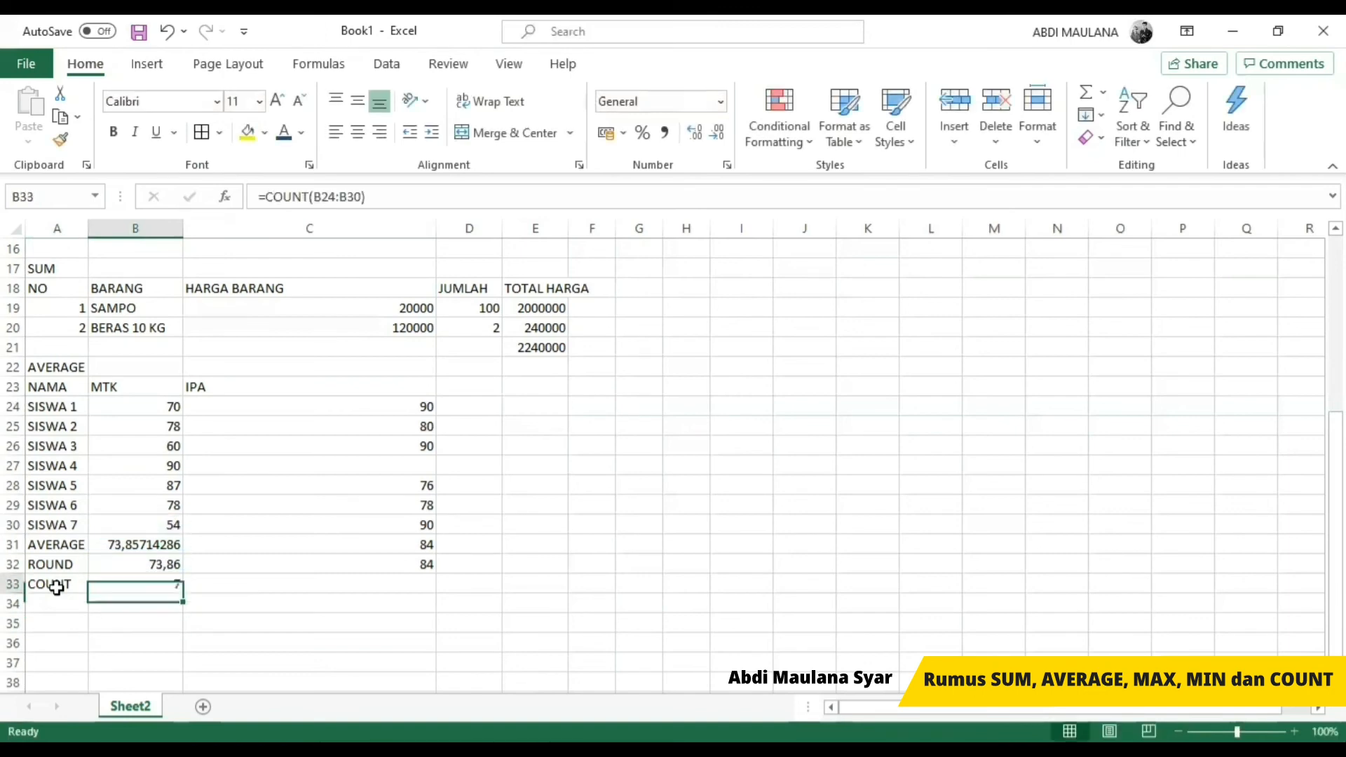
Step: Copy the COUNT formula from B33 to C33 so it counts the IPA scores in C24:C30
key(ctrl+c)
key(Right)
key(ctrl+v)
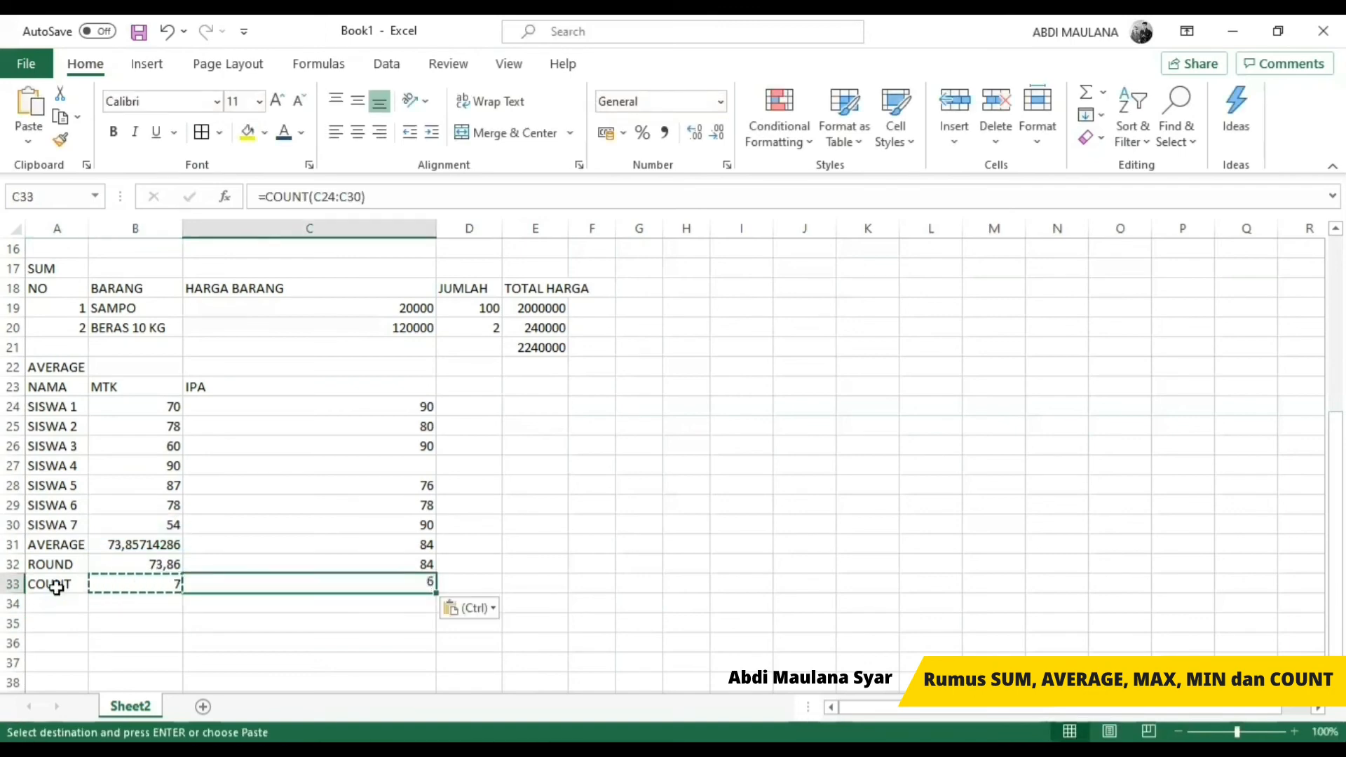
key(Escape)
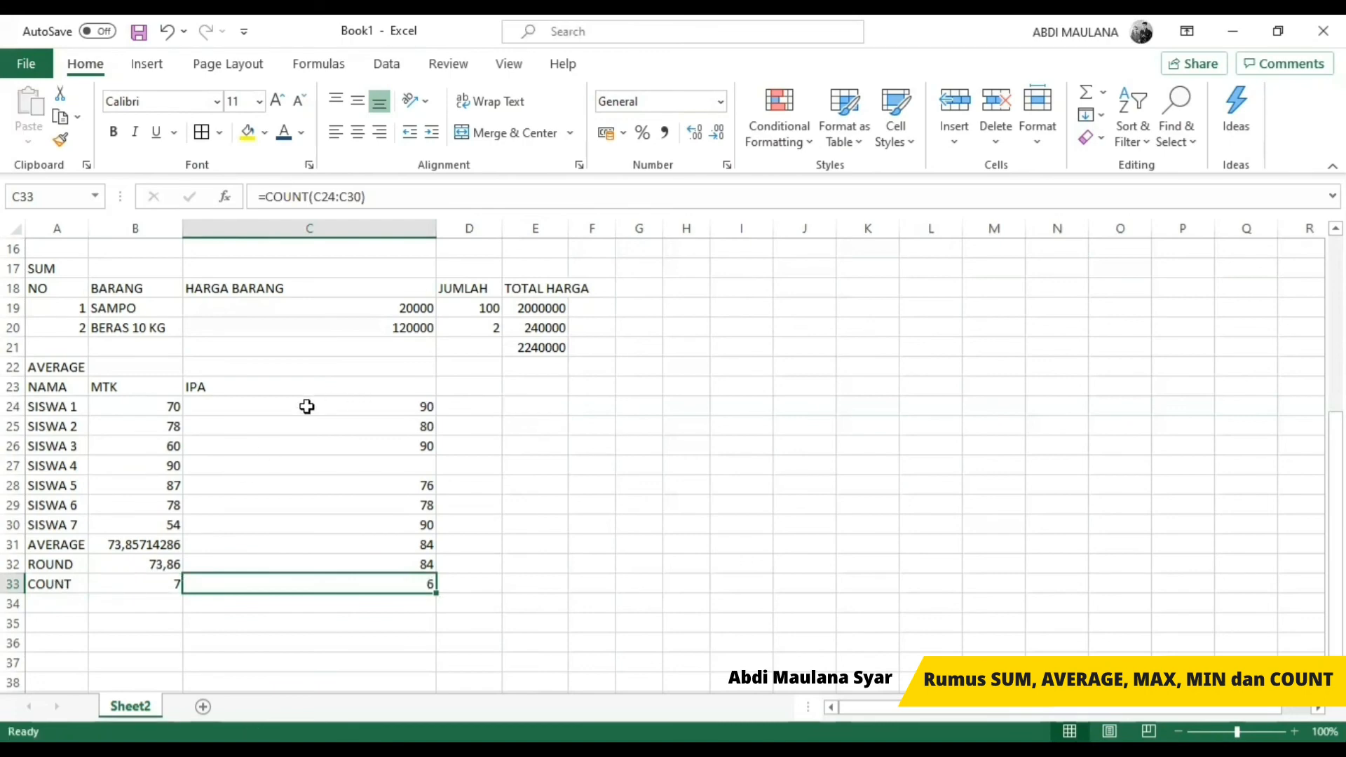
Step: Note SAKIT in D27 beside SISWA 4's missing IPA score
click(288, 380)
click(439, 464)
click(429, 588)
click(479, 466)
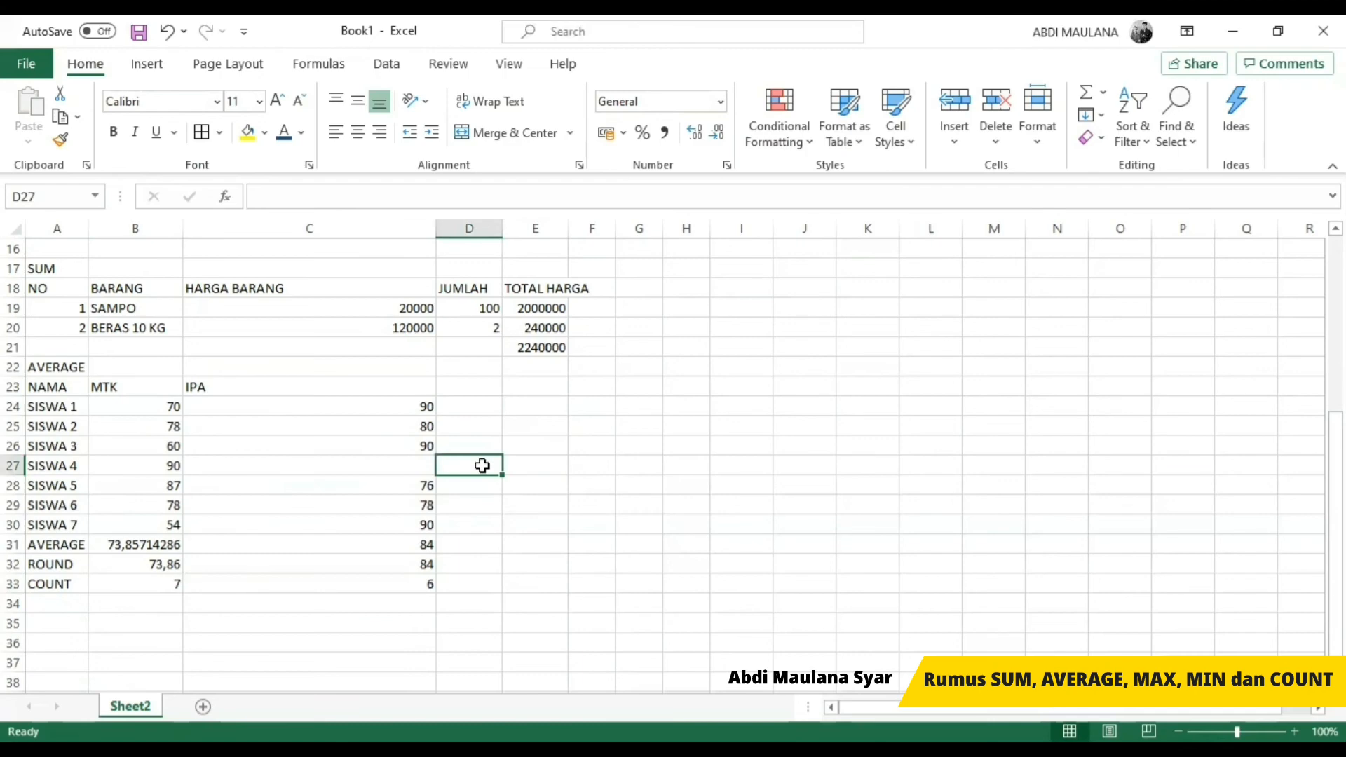
text(SAKIT)
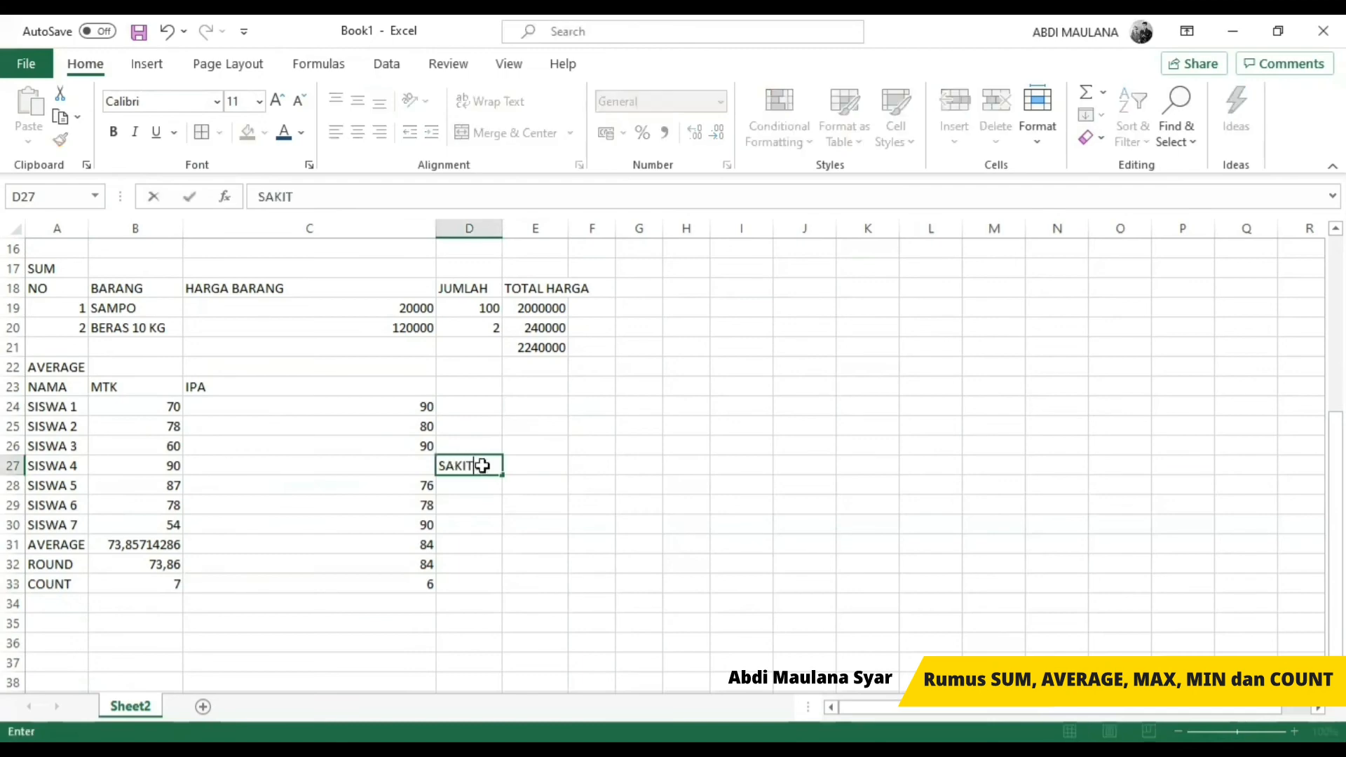
key(Return)
Step: Enter the row labels MAX in A34 and MIN in A35 below COUNT
click(72, 602)
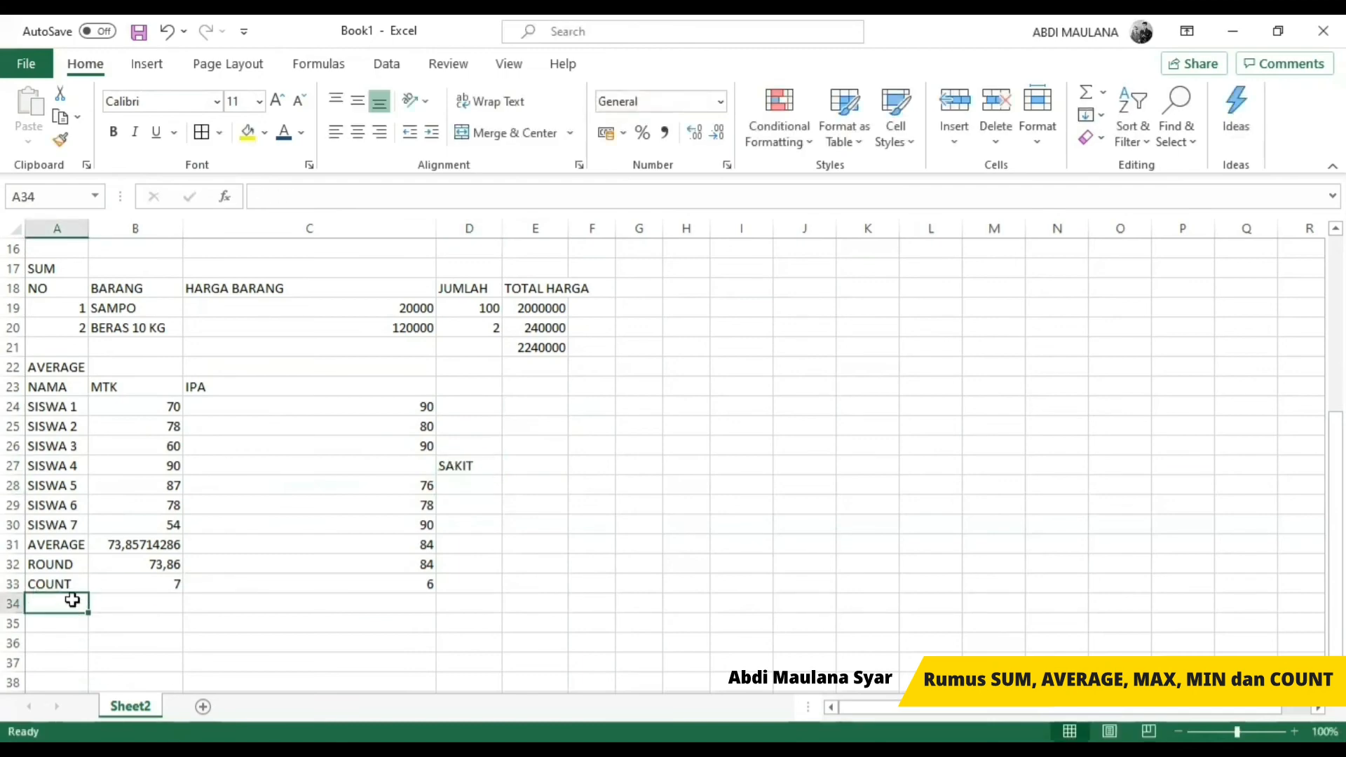
scroll(151, 499, up, 3)
scroll(153, 499, up, 2)
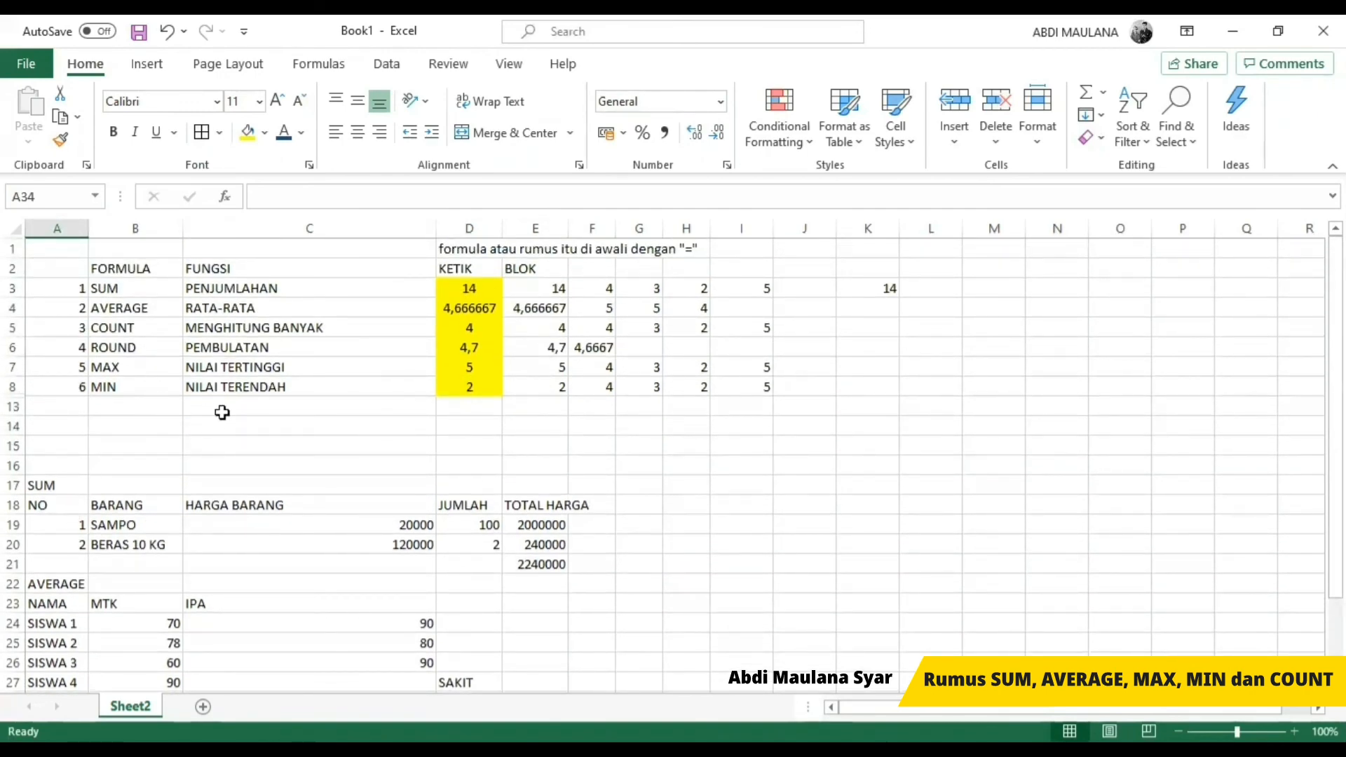
scroll(223, 416, down, 5)
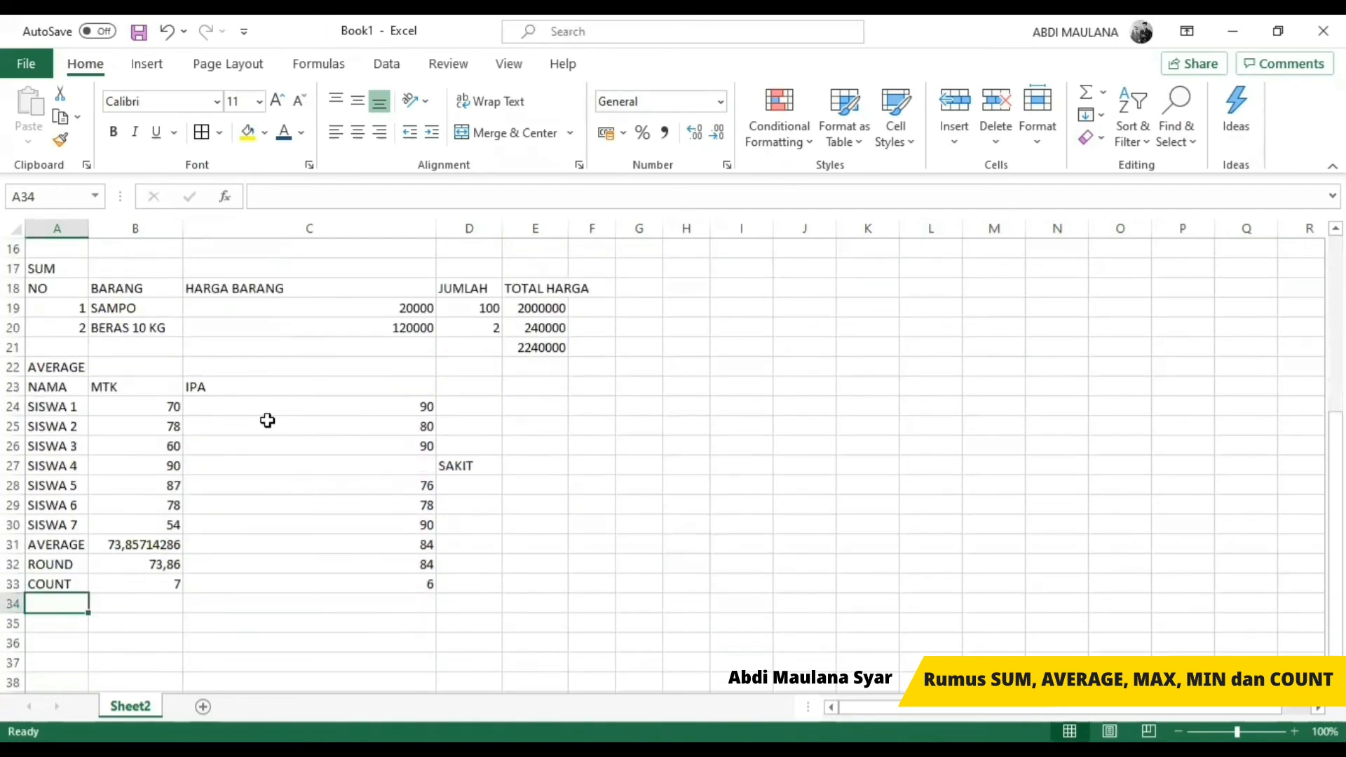
text(MAX)
key(Return)
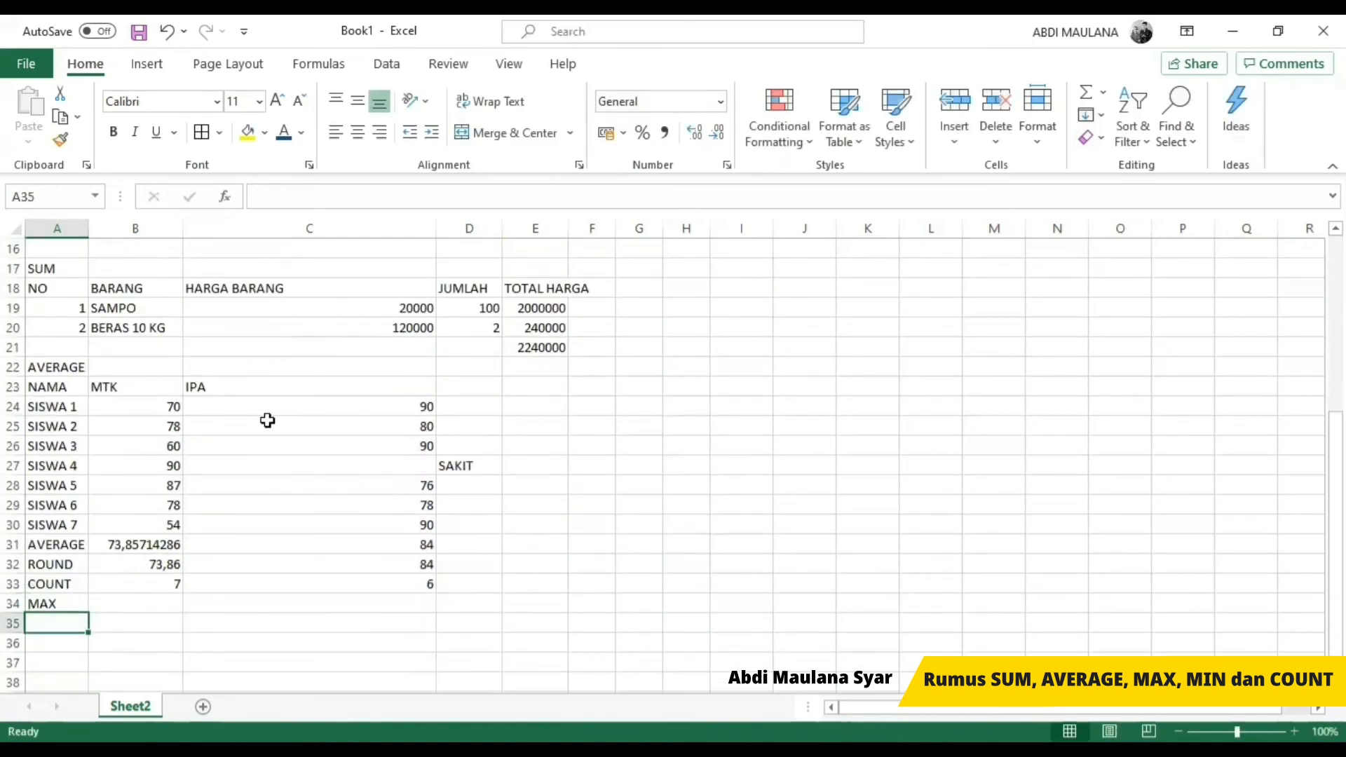
text(MIN)
key(Return)
Step: Find the highest MTK score in B34 with a MAX formula over B24:B30
key(Up)
key(Right)
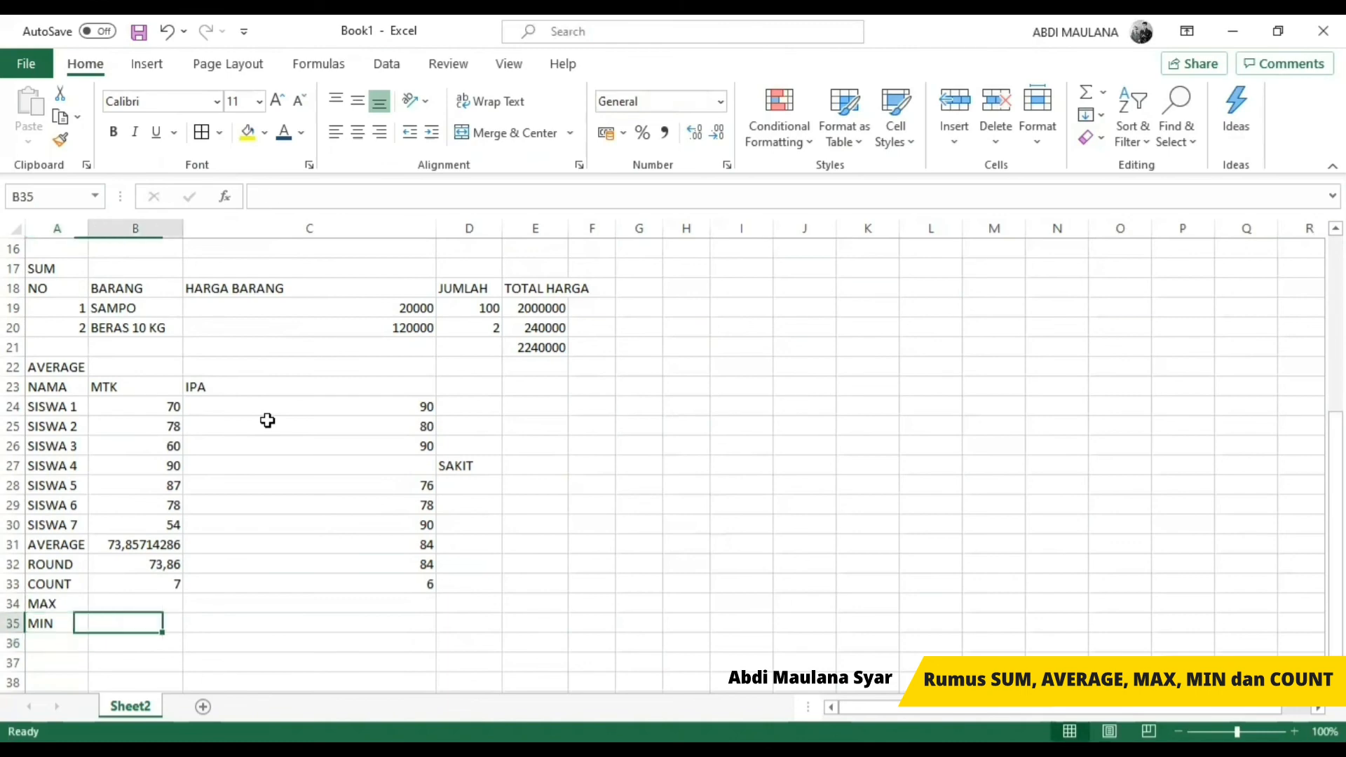
key(Up)
text(=)
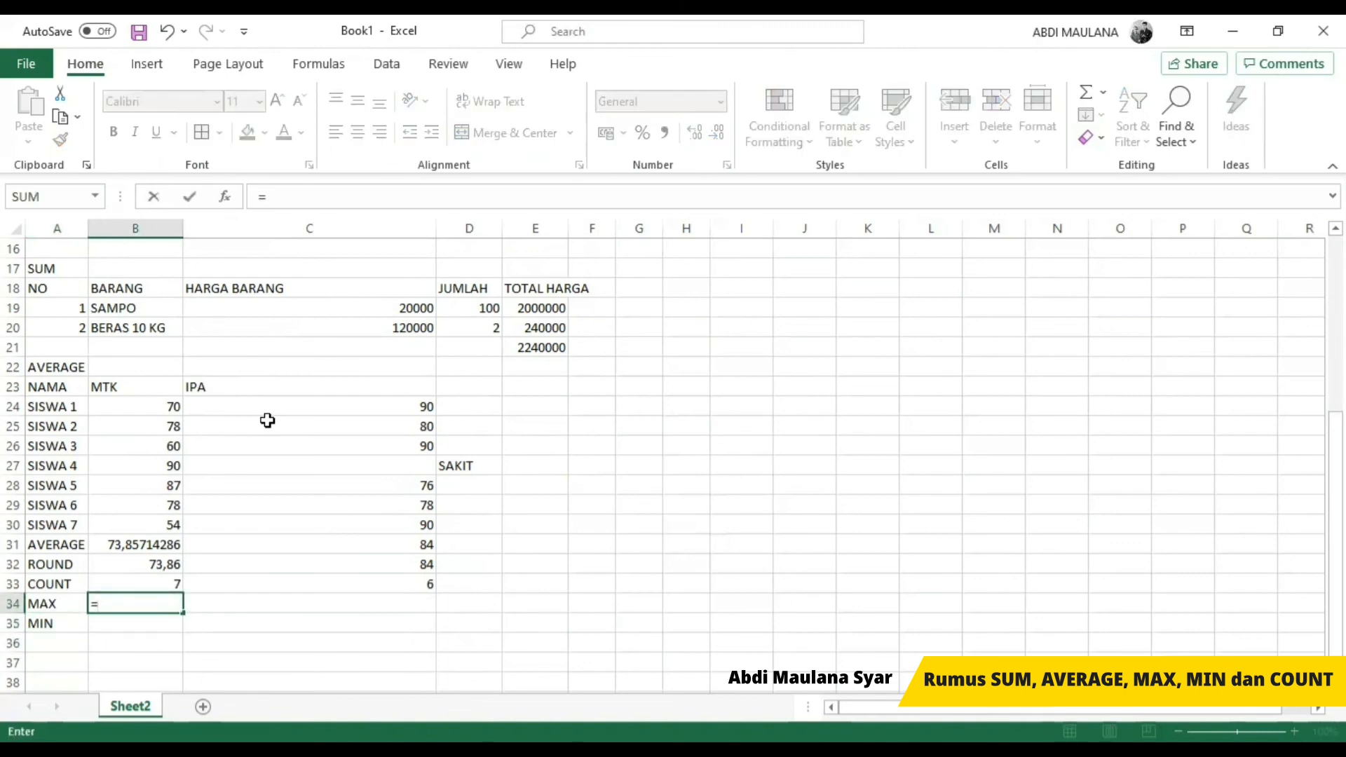
text(MAX)
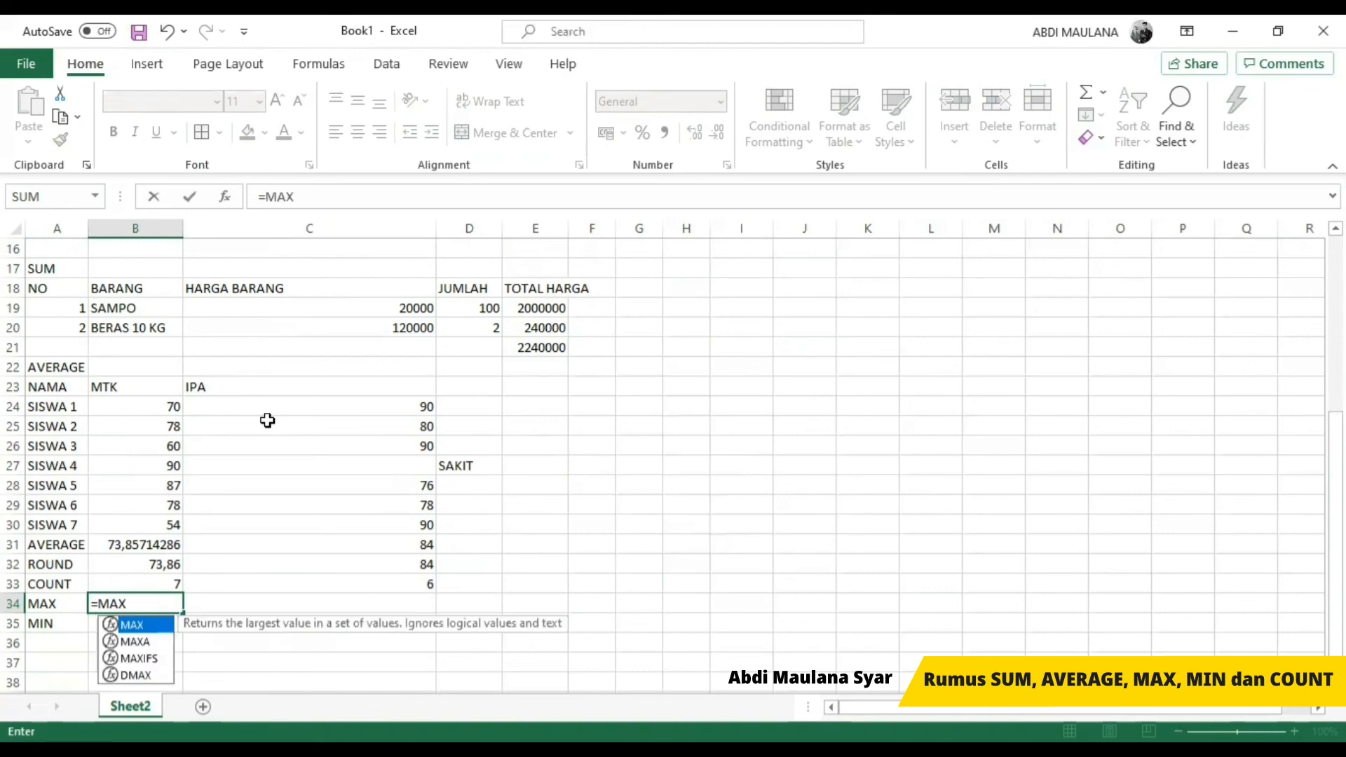
text(()
key(Up)
key(Up)
key(Up)
key(Up)
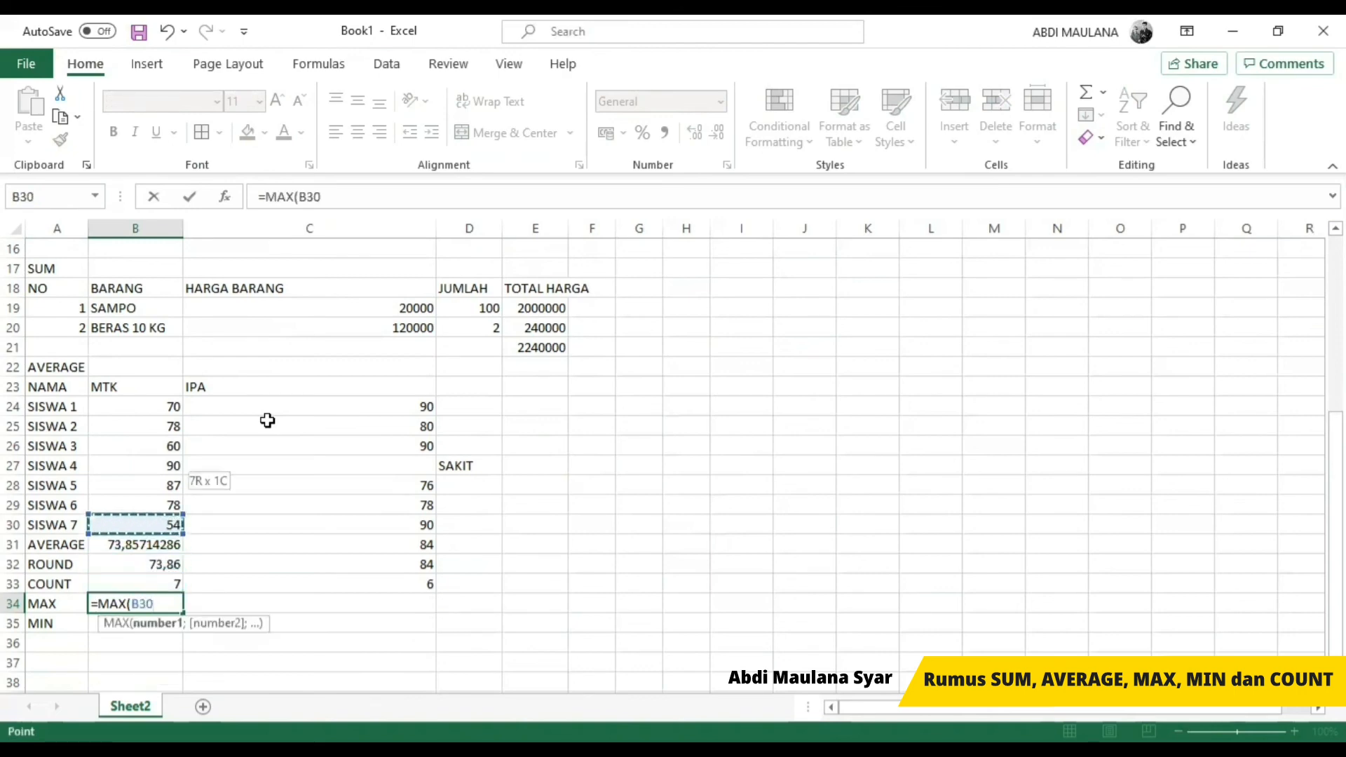
key(Return)
key(Return)
Step: Copy the MAX formula from B34 to C34 so it covers the IPA scores in C24:C30
key(Up)
key(Up)
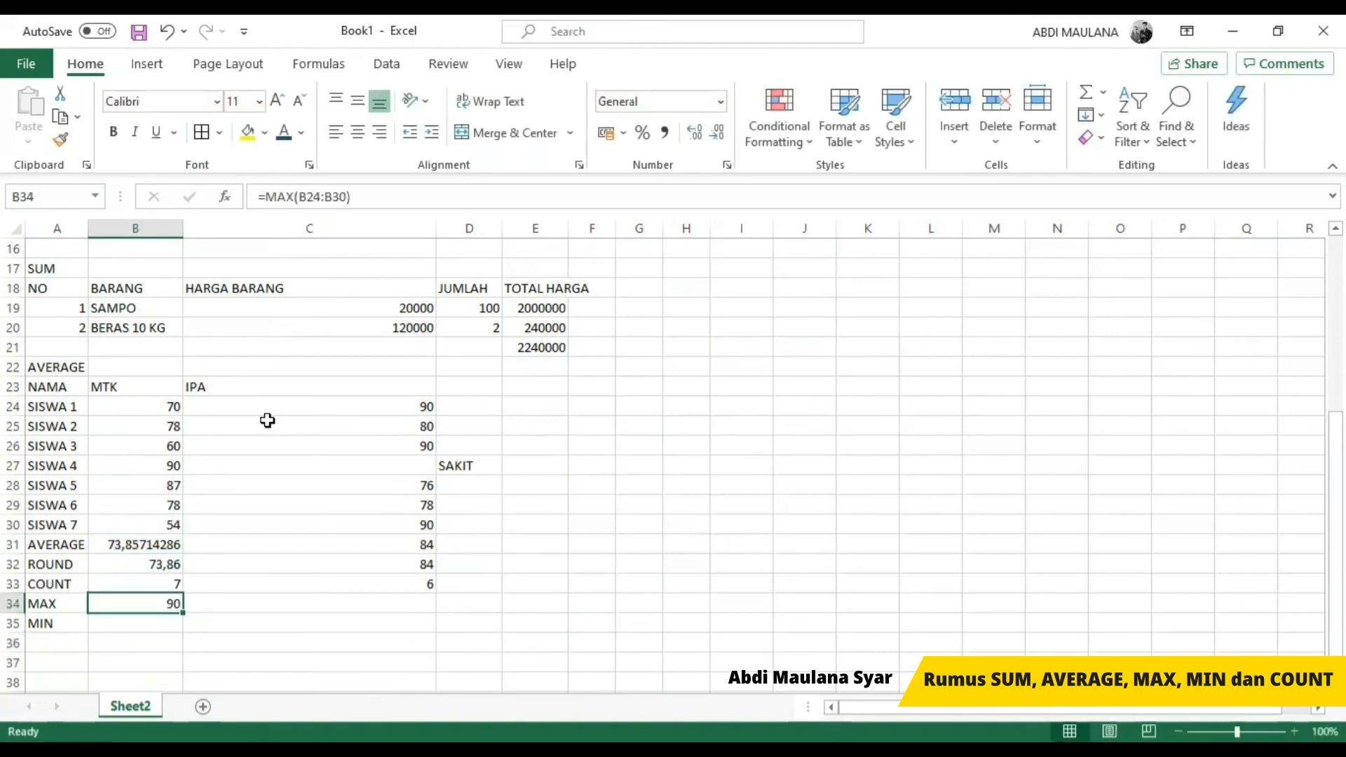
key(ctrl+c)
key(Right)
key(ctrl+v)
key(Escape)
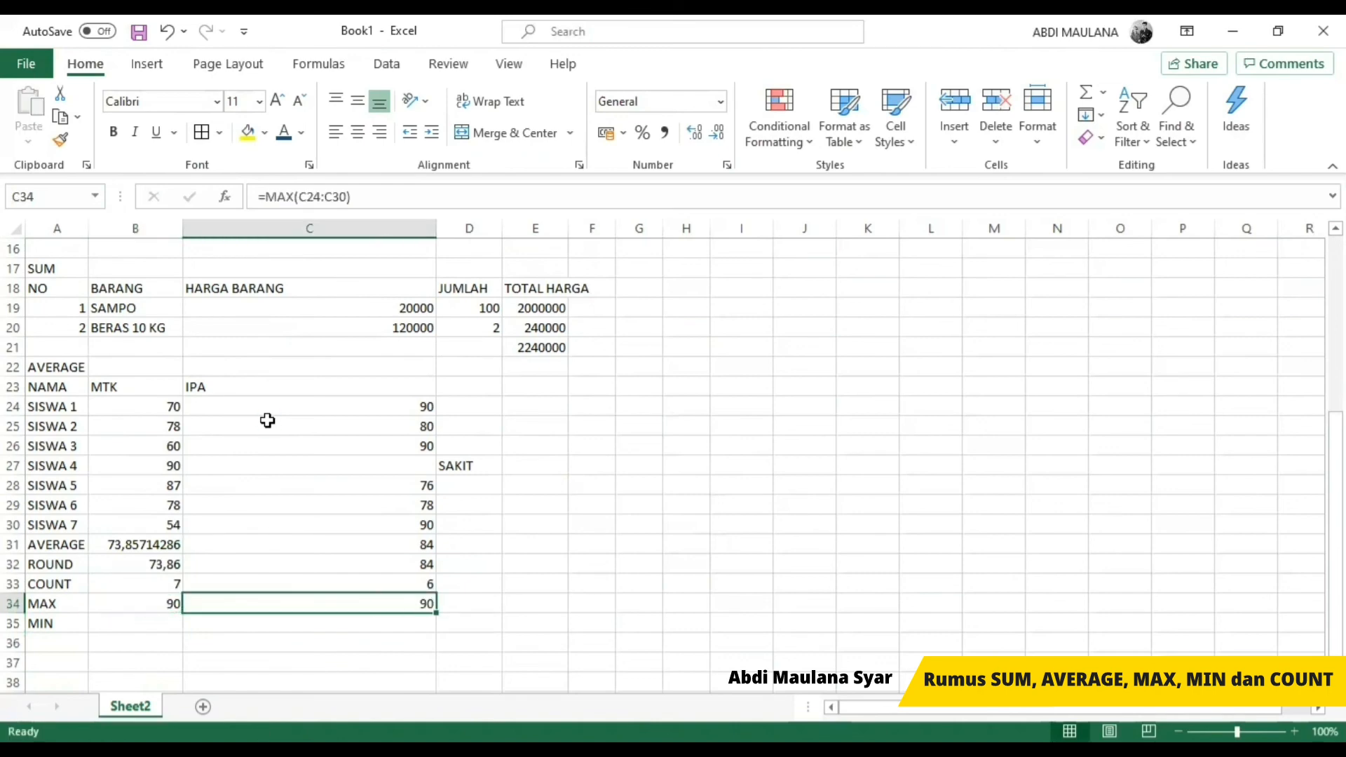
Step: Check the range of the MAX formula in B34 and copy the formula down to B35 in the MIN row
key(Left)
key(F2)
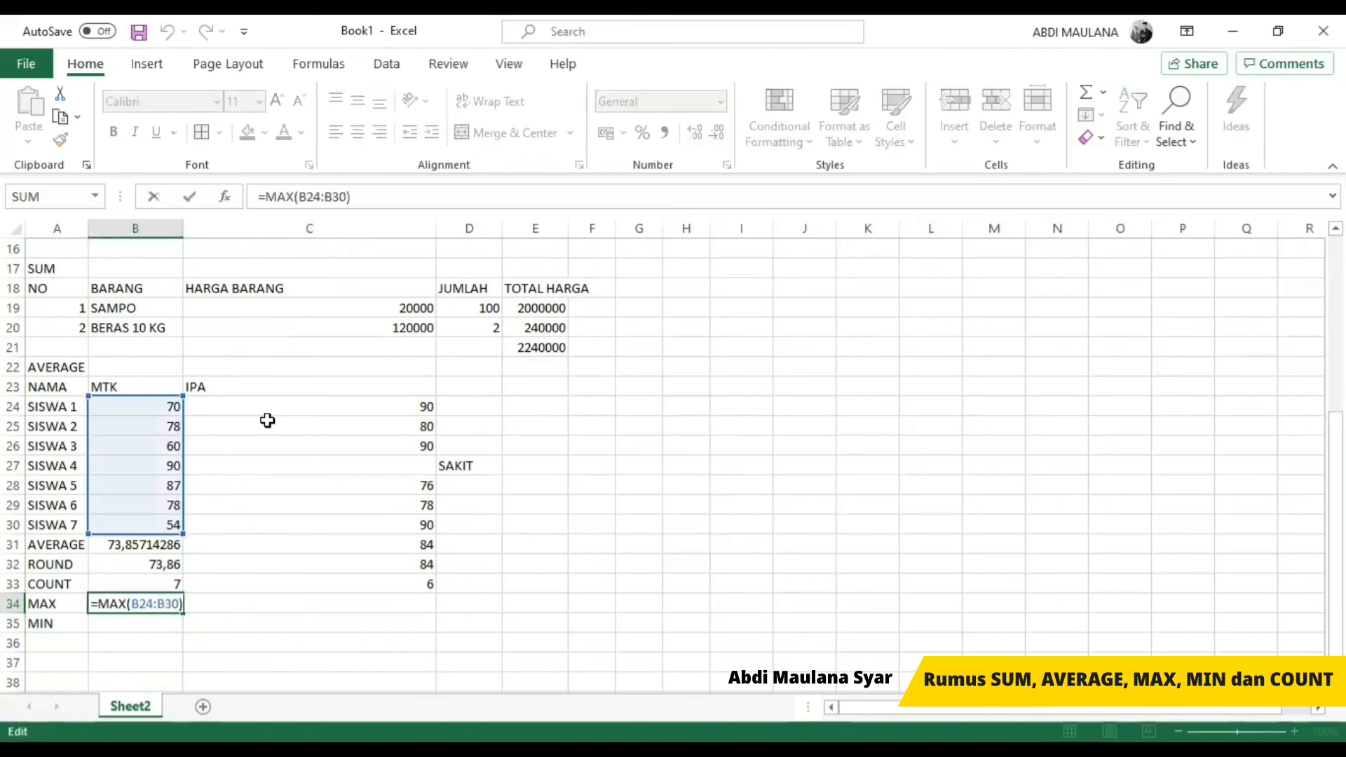
key(Escape)
key(ctrl+c)
key(Down)
key(ctrl+v)
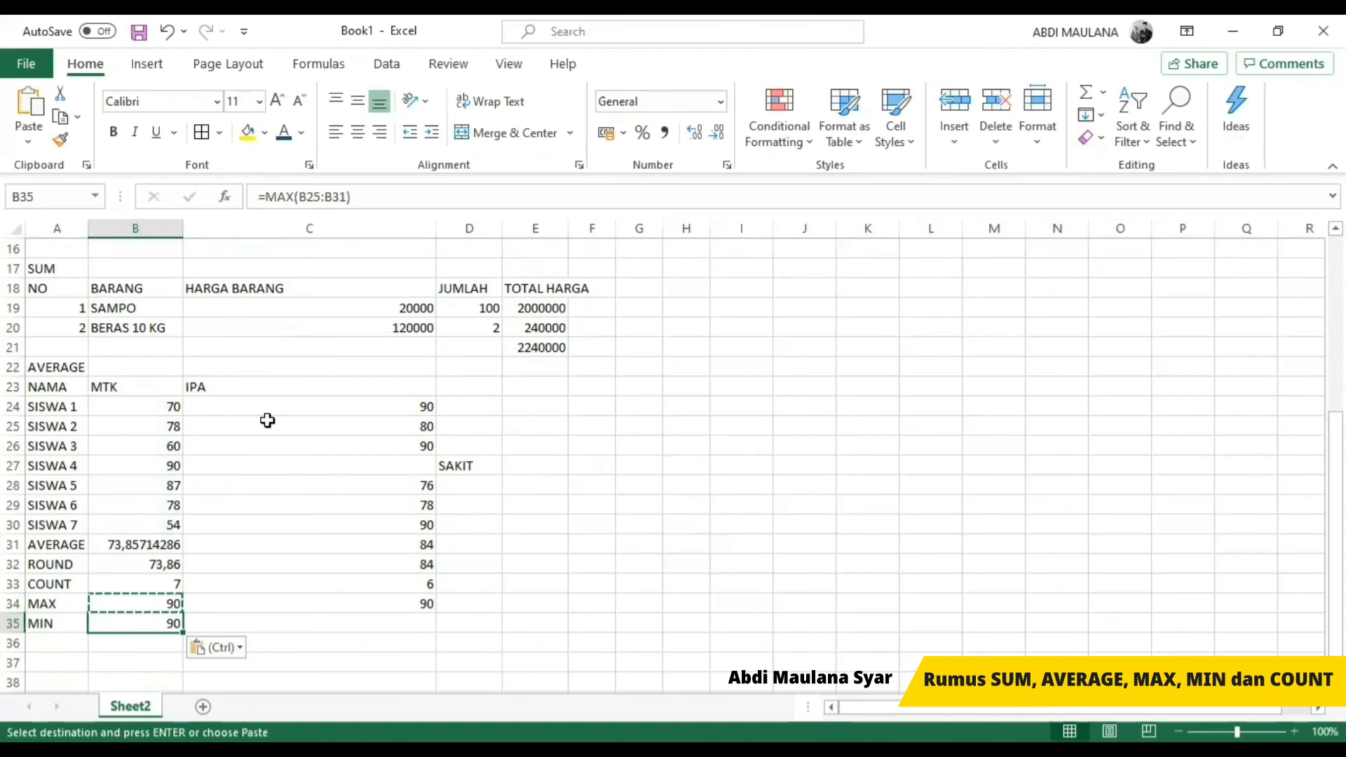
Step: Shift the range of the copied formula in B35 to the MTK scores in B24:B30
key(F2)
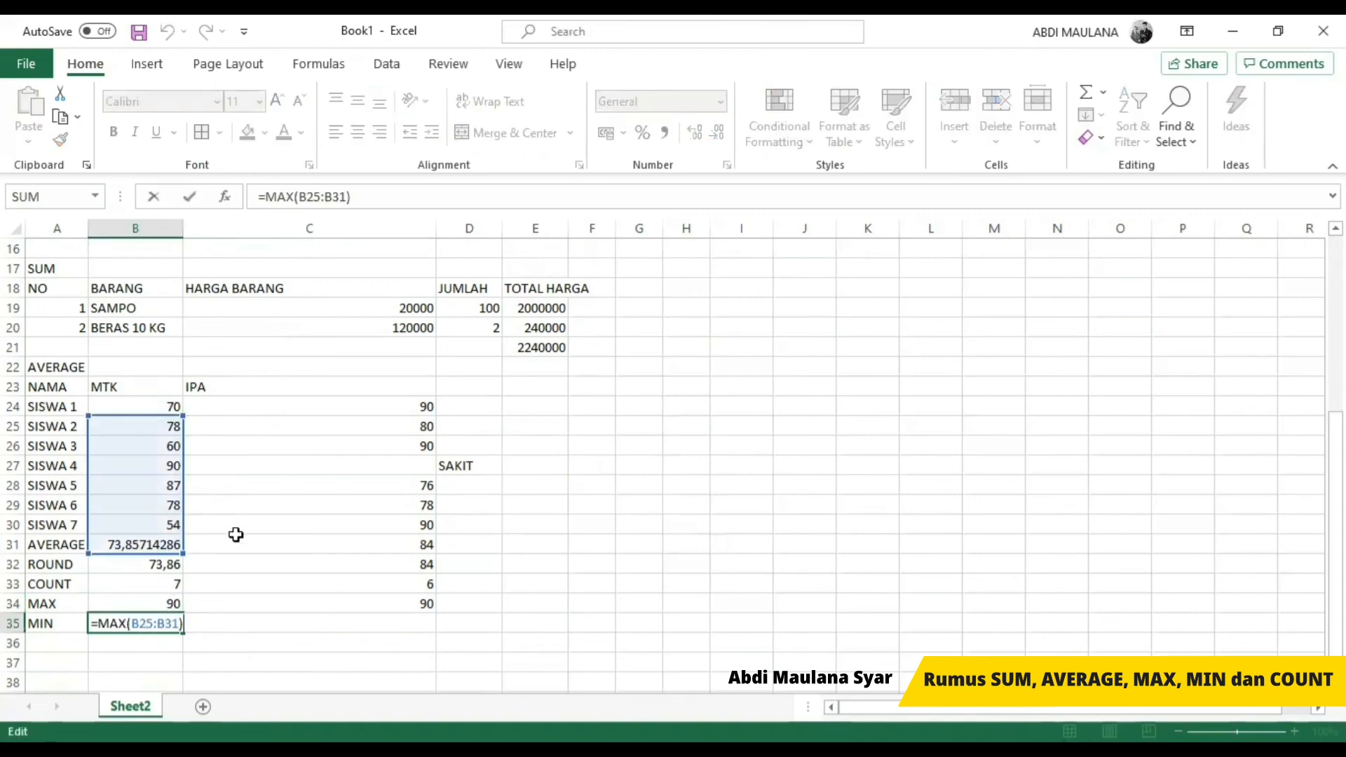
drag(153, 417, 154, 408)
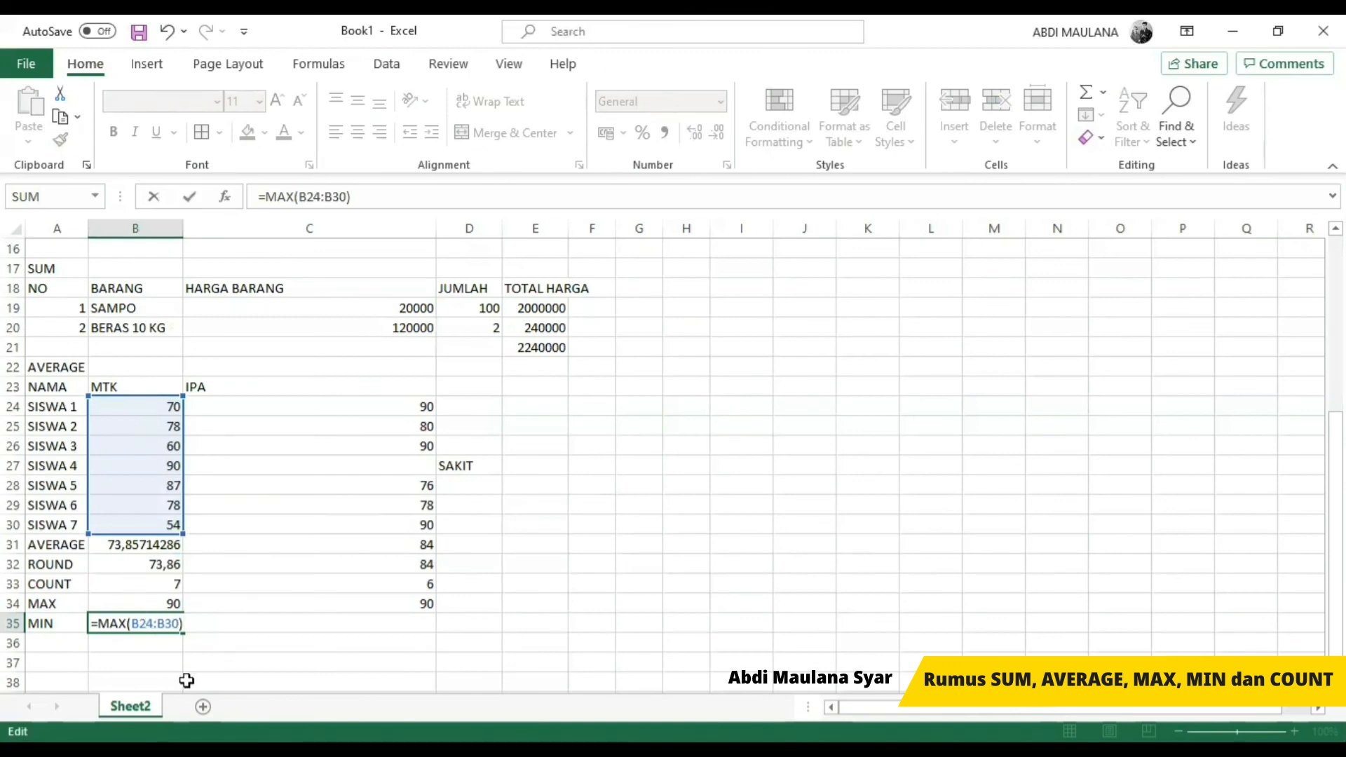
mouse_move(181, 454)
mouse_down()
mouse_move(184, 478)
mouse_move(180, 465)
mouse_up()
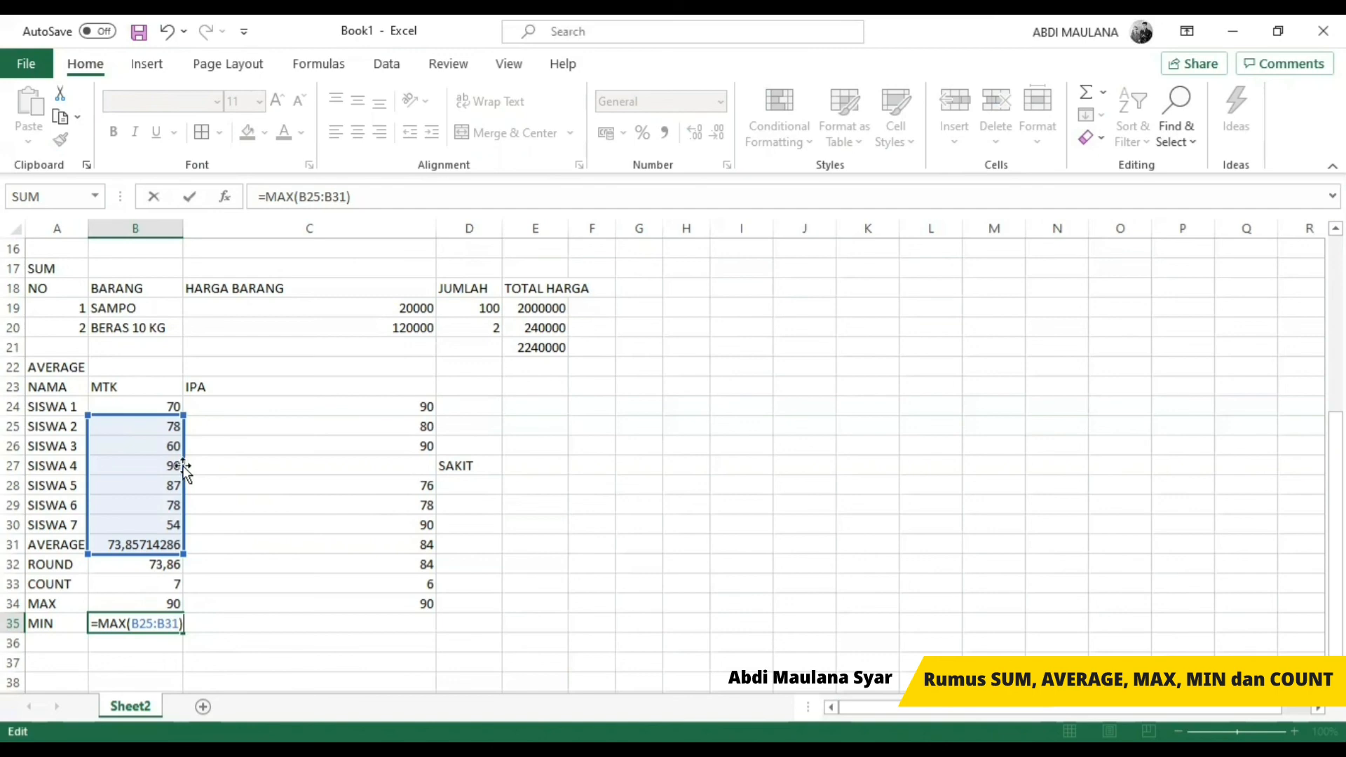
drag(182, 467, 175, 448)
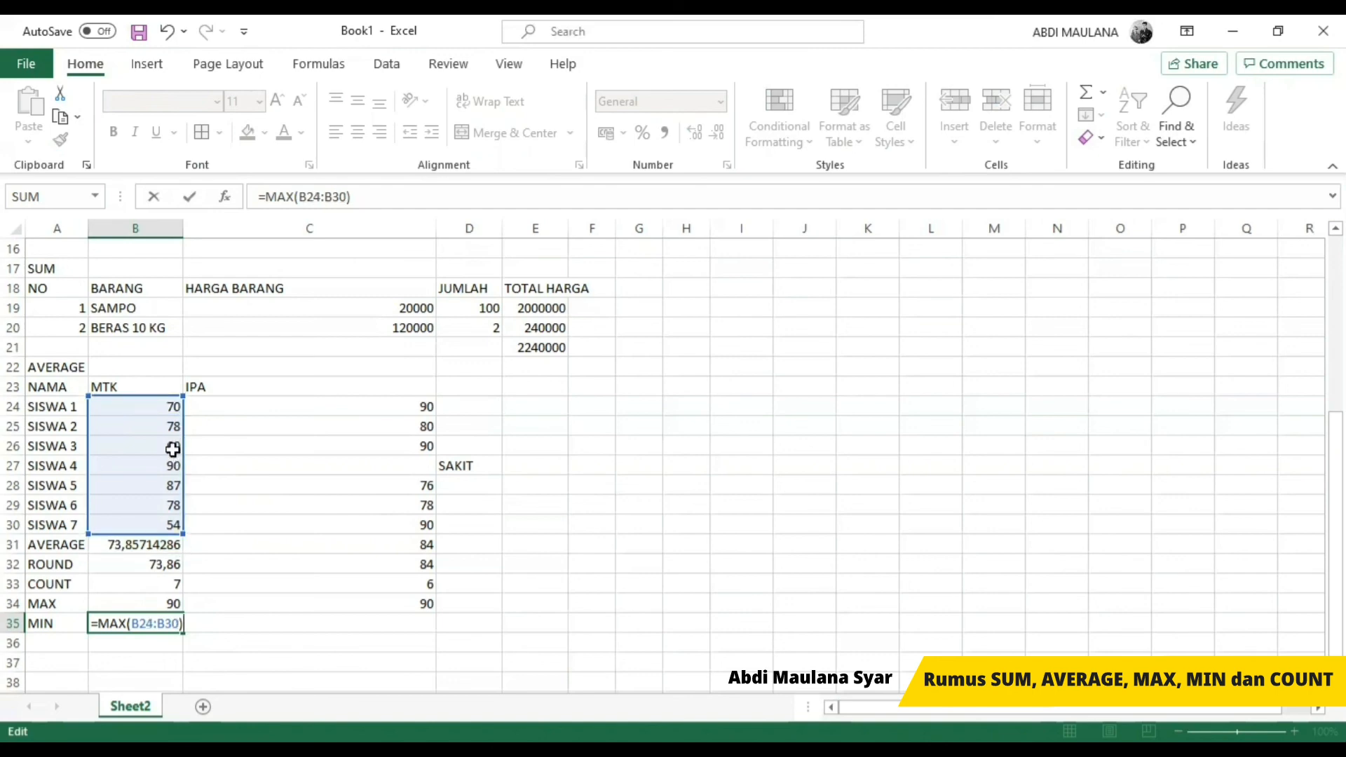
key(Return)
key(Up)
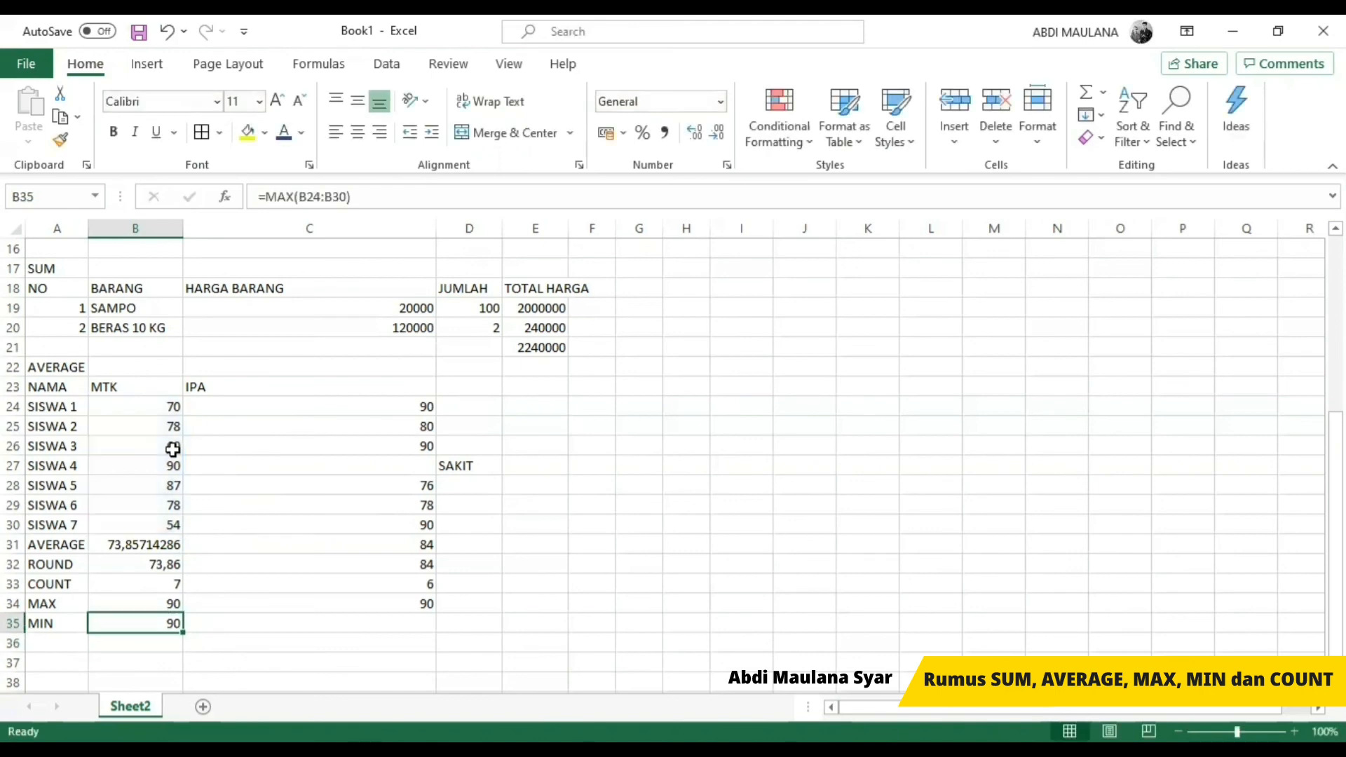
Step: Change the function in B35 from MAX to MIN, keeping the range B24:B30
key(F2)
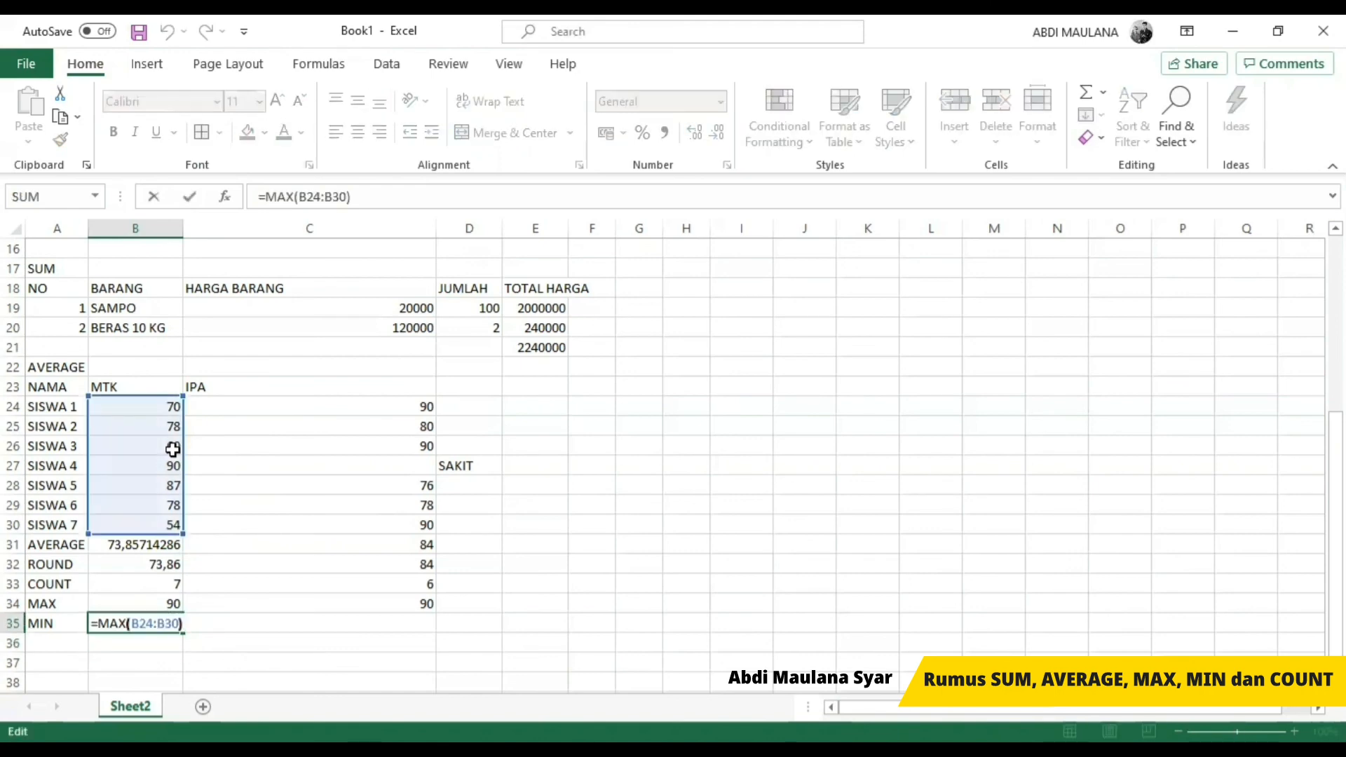
key(Left)
key(Left)
key(Left)
key(Left)
key(Left)
key(Left)
key(Left)
key(shift+Left)
key(shift+Left)
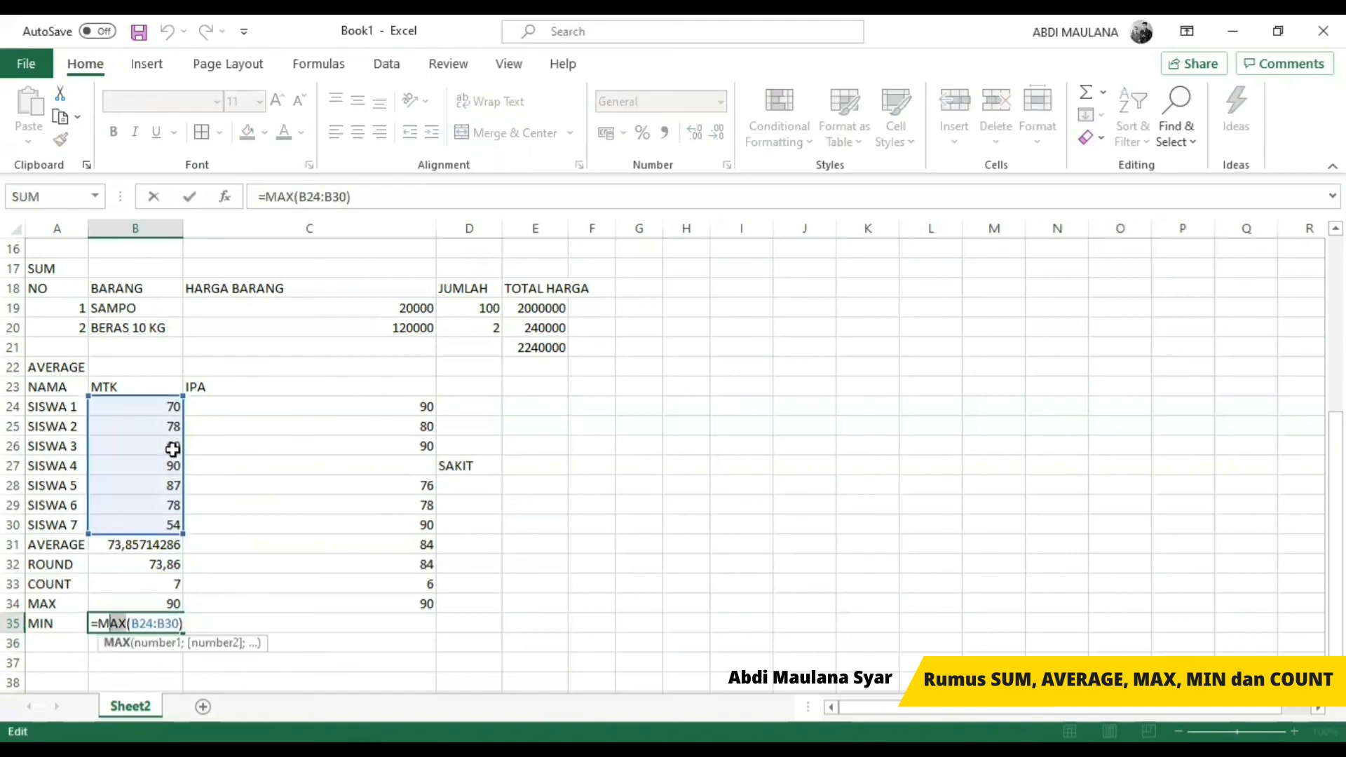
text(IN)
key(ctrl+Return)
Step: Copy the MIN formula from B35 to C35 so it covers the IPA scores in C24:C30
key(ctrl+c)
key(Right)
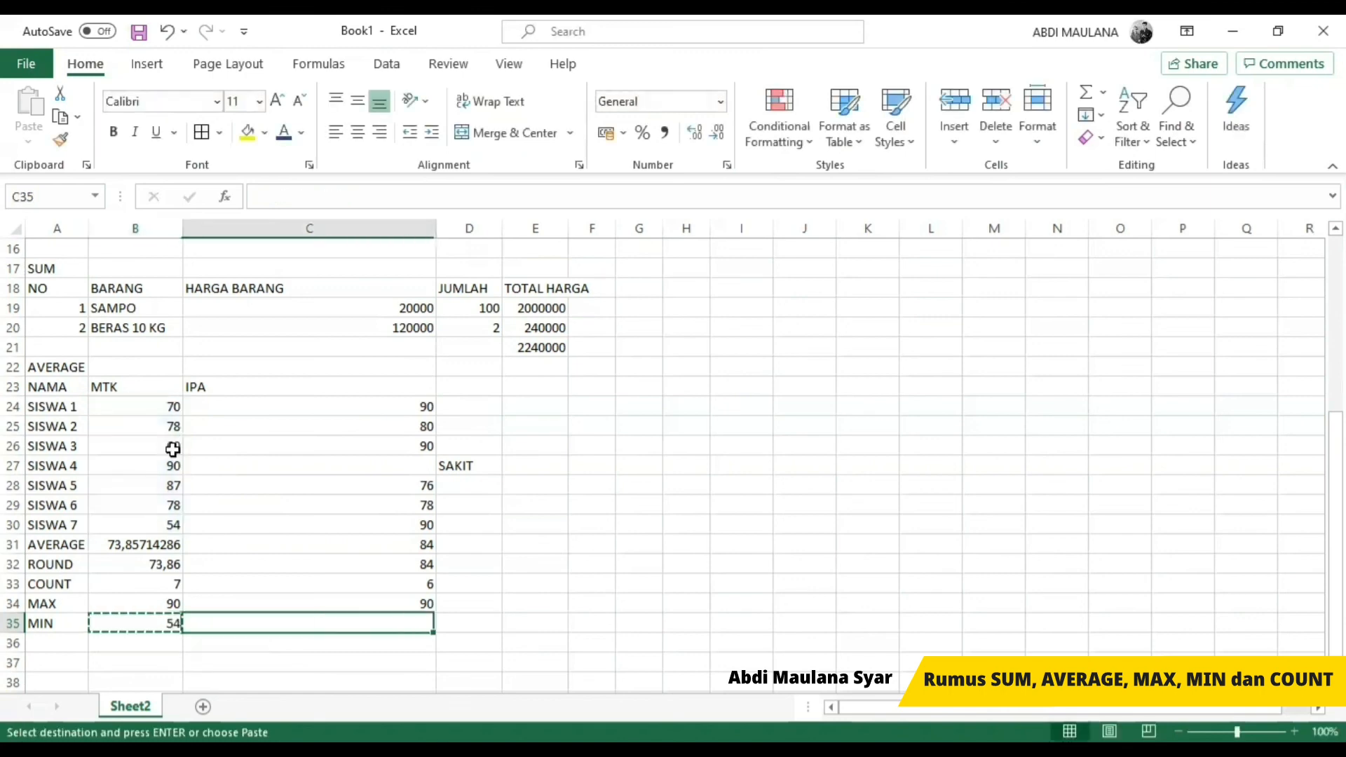
key(ctrl+v)
key(Escape)
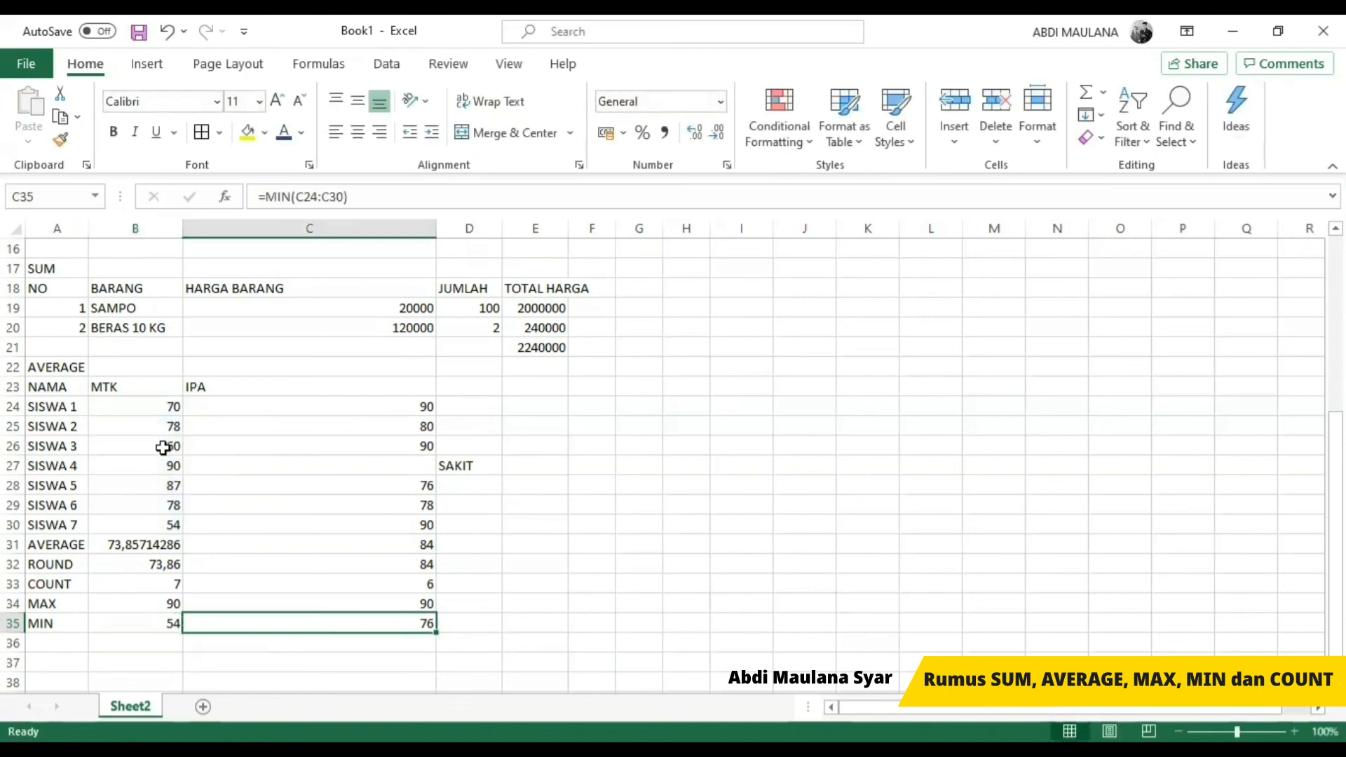
click(667, 507)
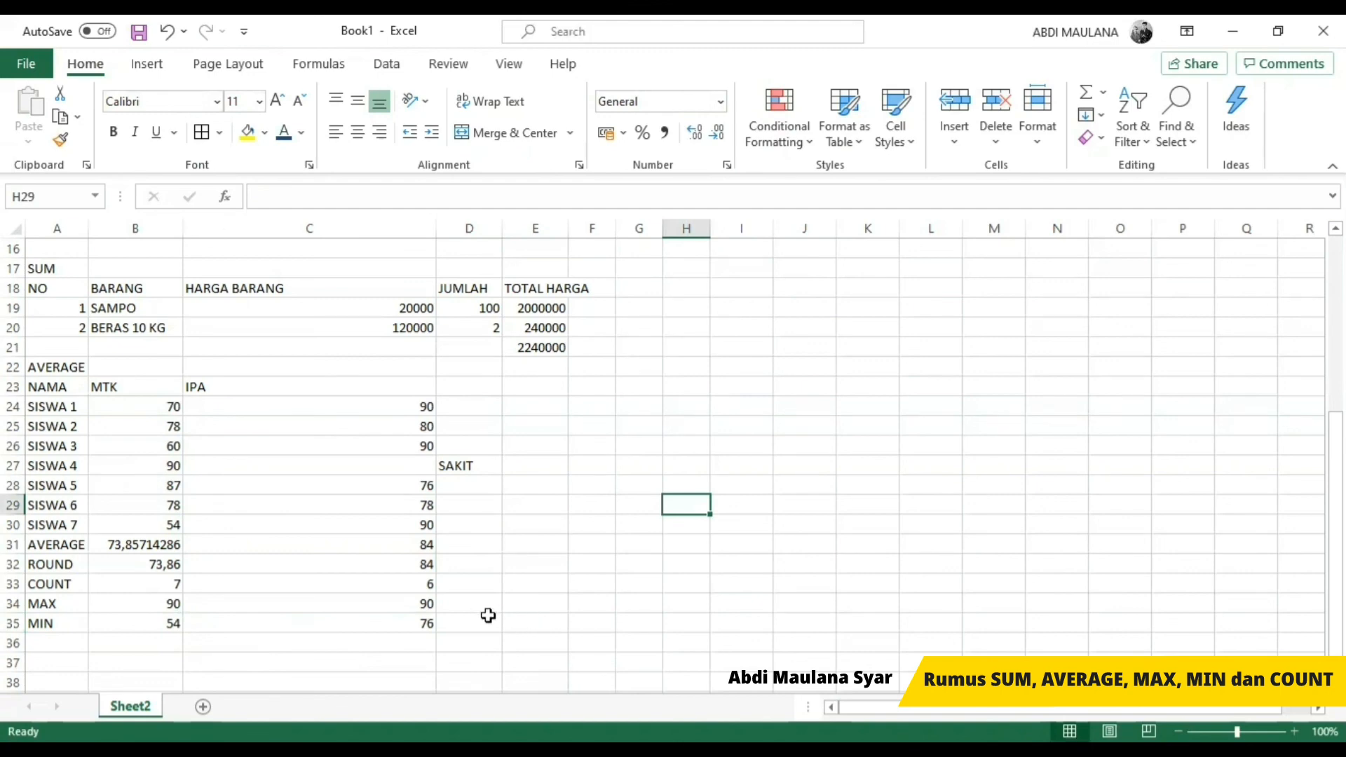
Step: Review the function overview, highlighting the formula names in B3:B8 and the block A2:J15, and compare it with the practice tables below
scroll(594, 589, up, 5)
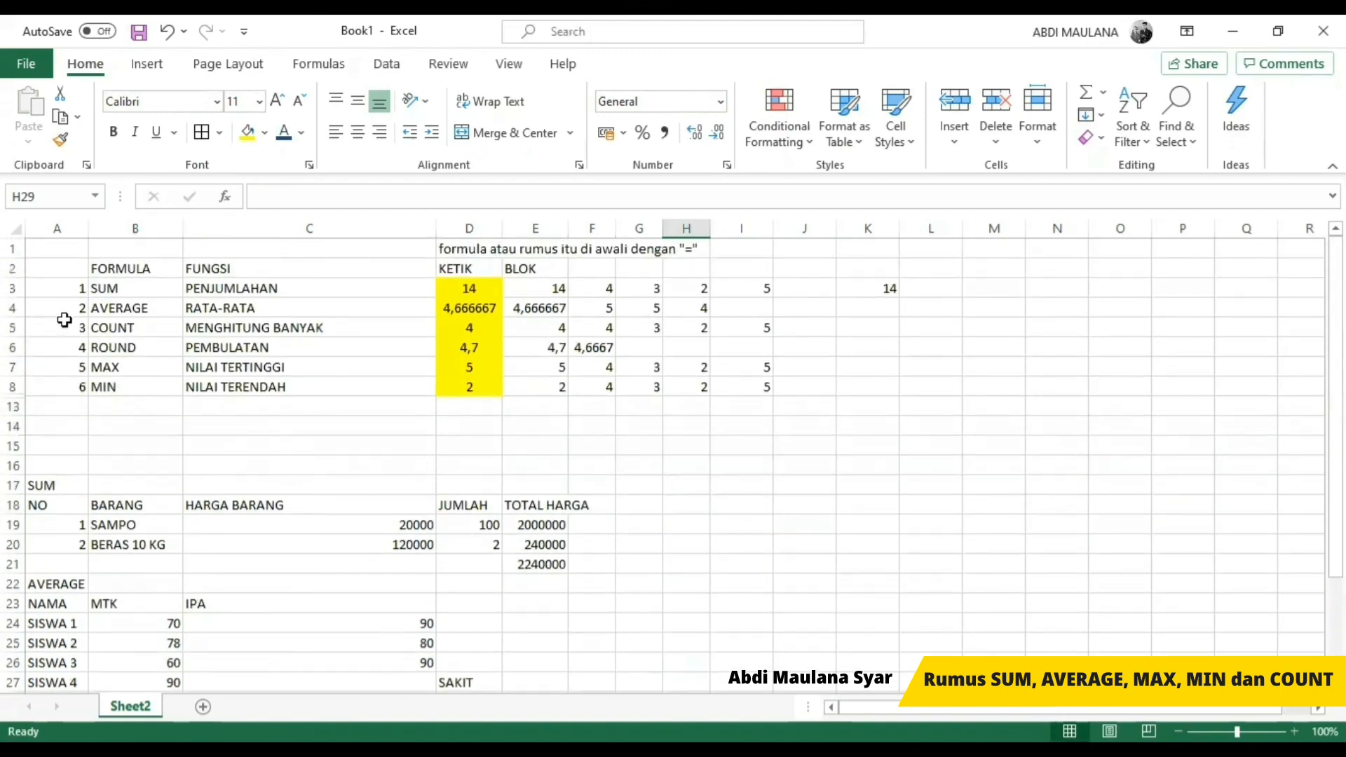
click(99, 290)
ctrl+click(119, 308)
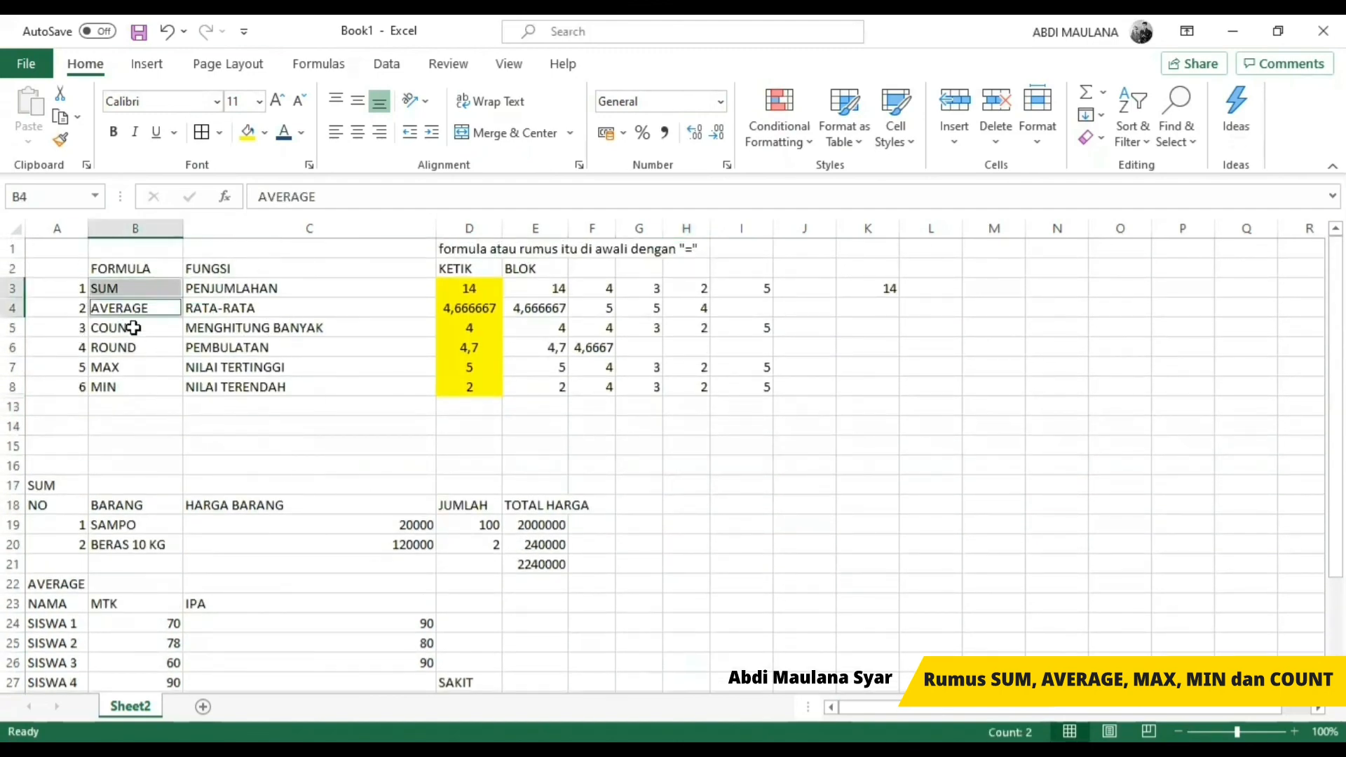
ctrl+click(129, 328)
ctrl+click(145, 347)
ctrl+click(146, 372)
ctrl+click(143, 390)
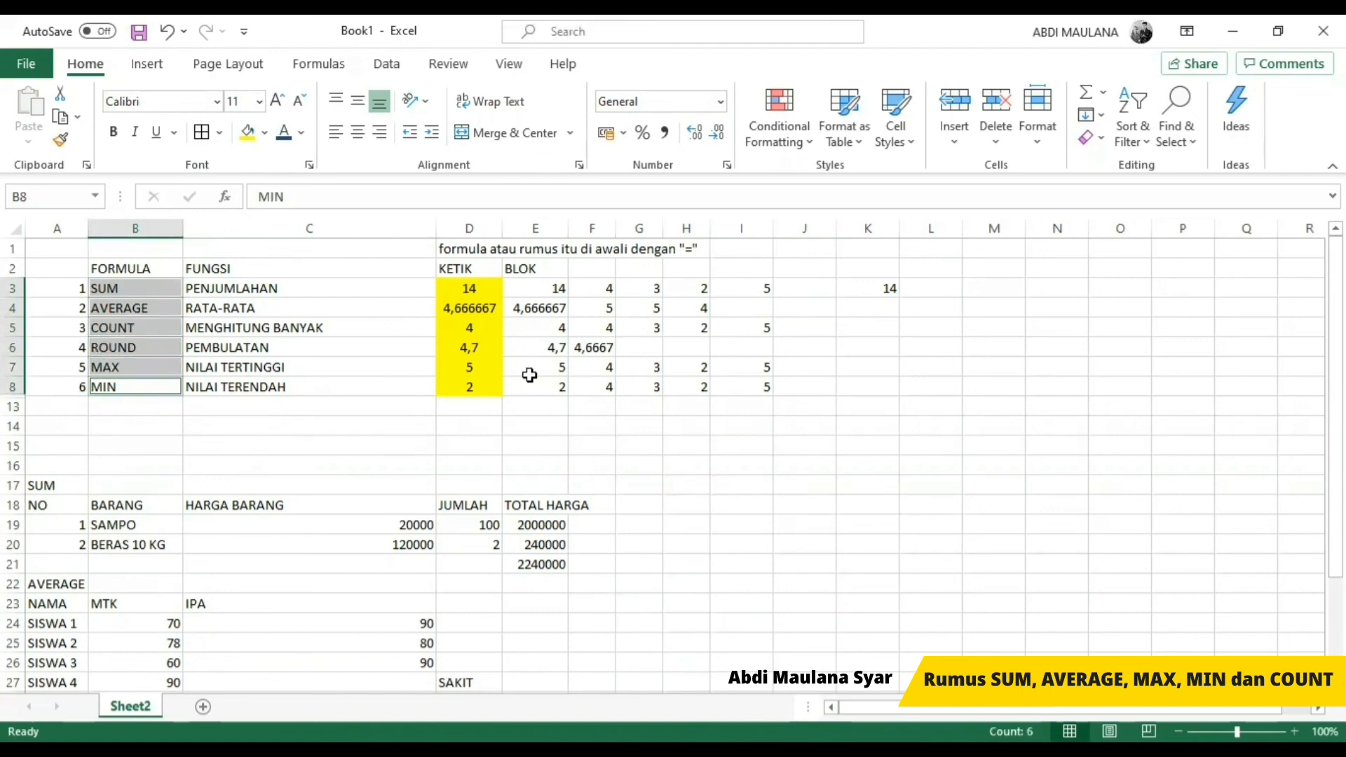
click(494, 371)
drag(60, 274, 781, 459)
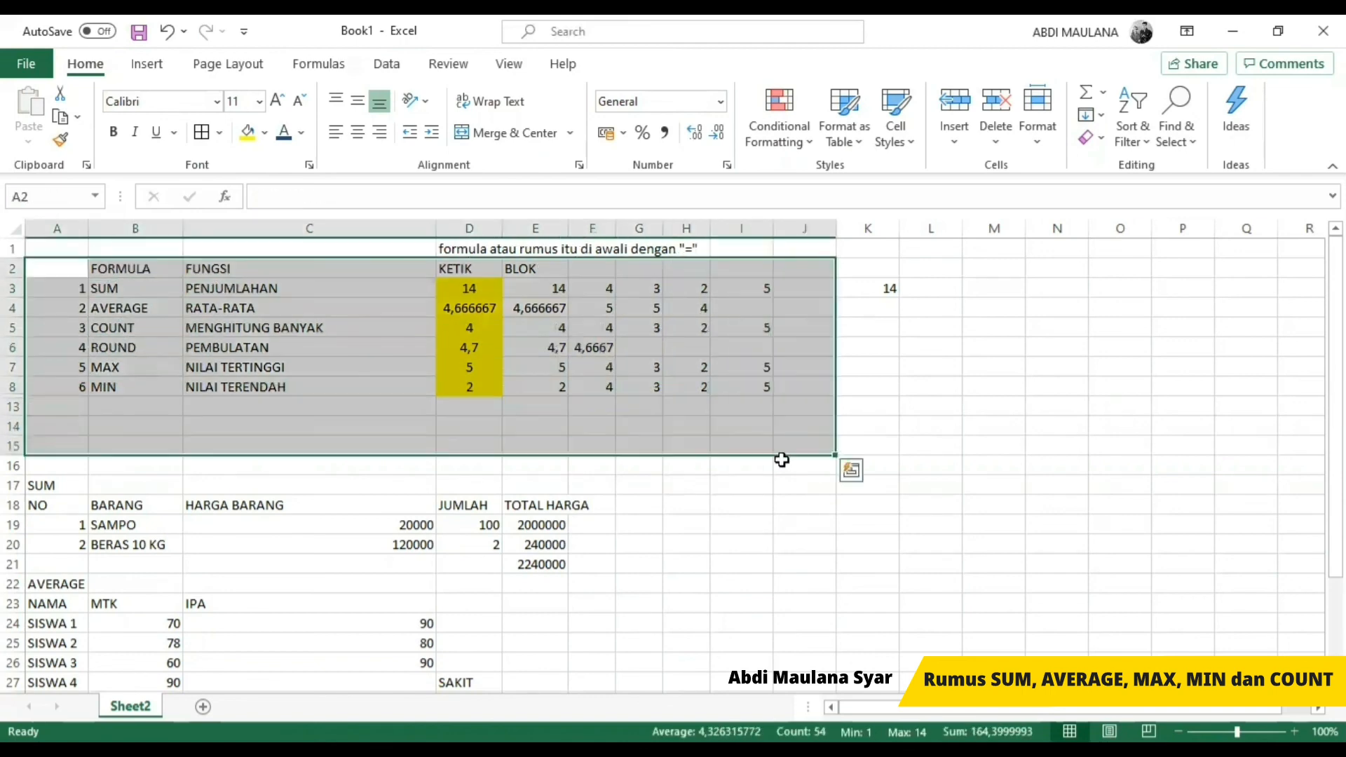
scroll(796, 559, down, 6)
scroll(752, 574, up, 6)
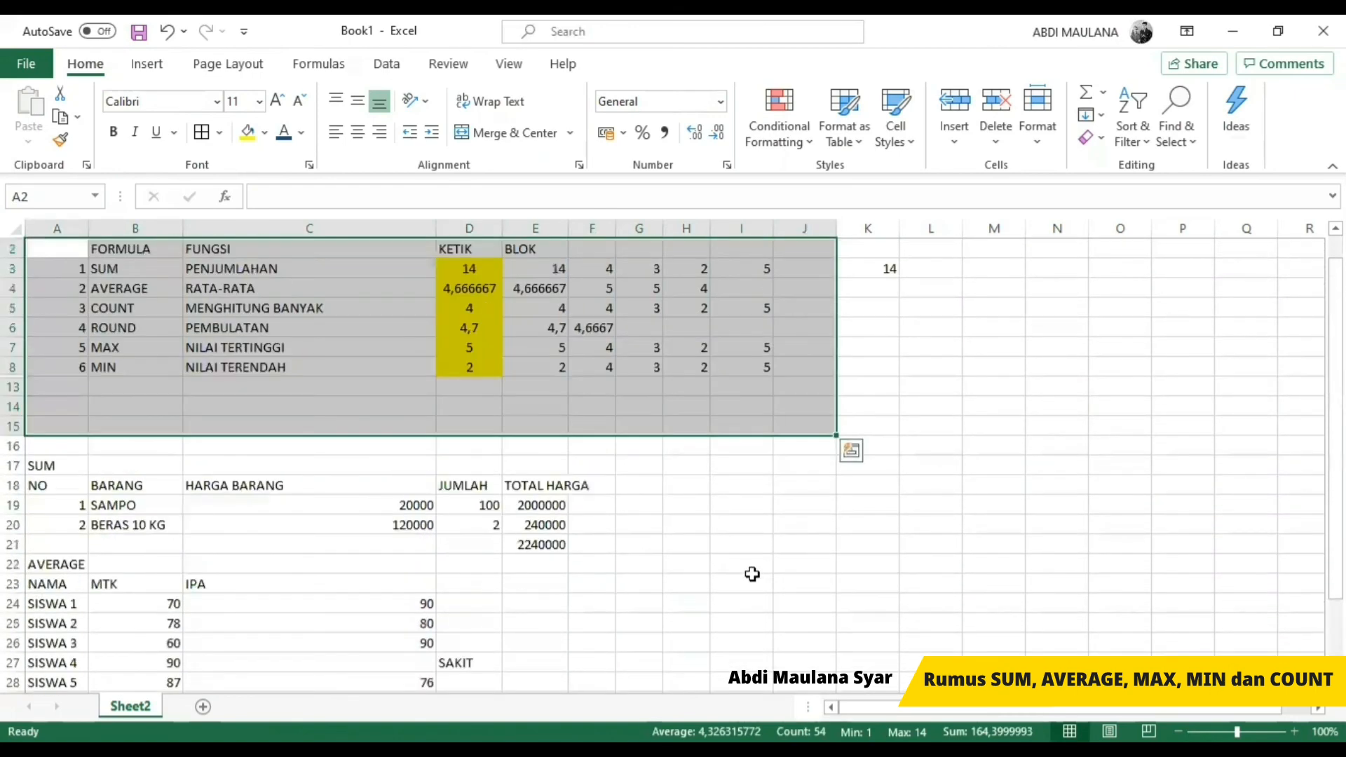
scroll(753, 574, up, 1)
click(750, 499)
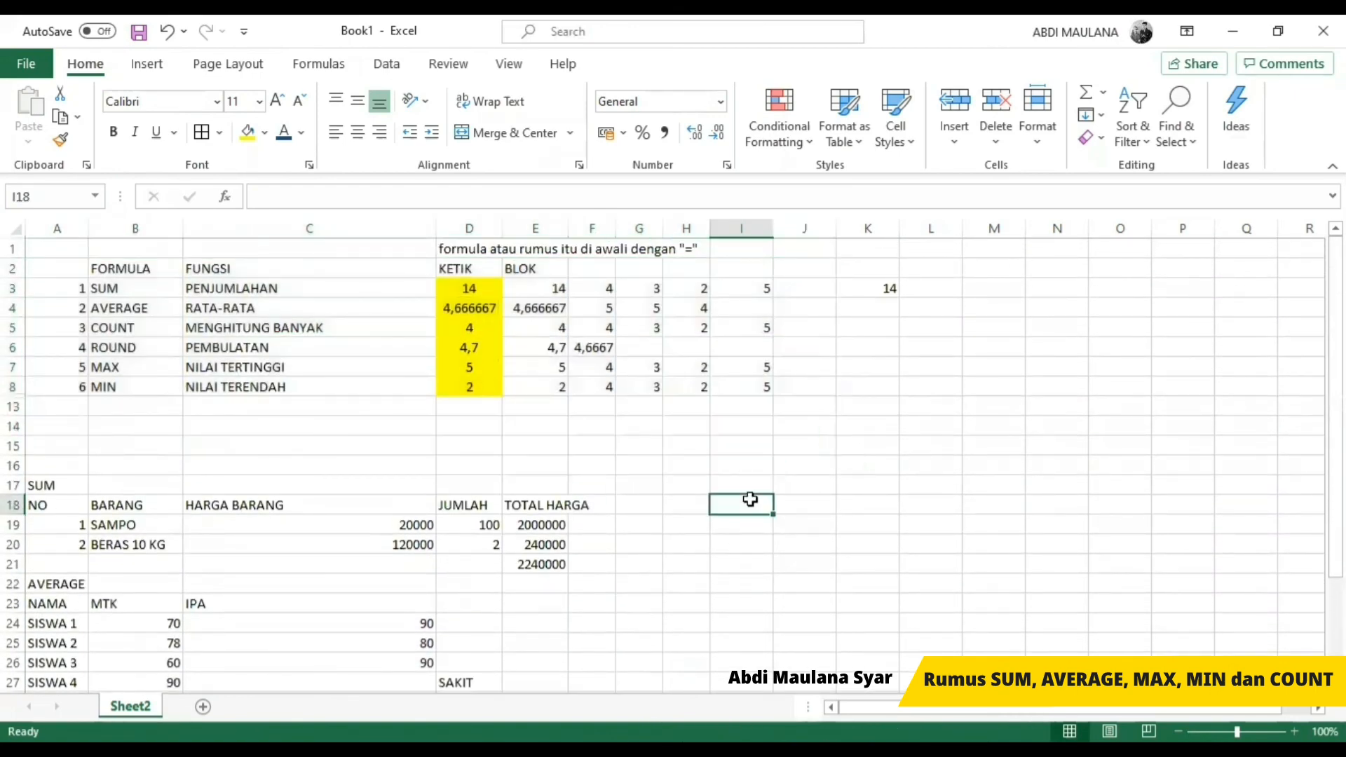